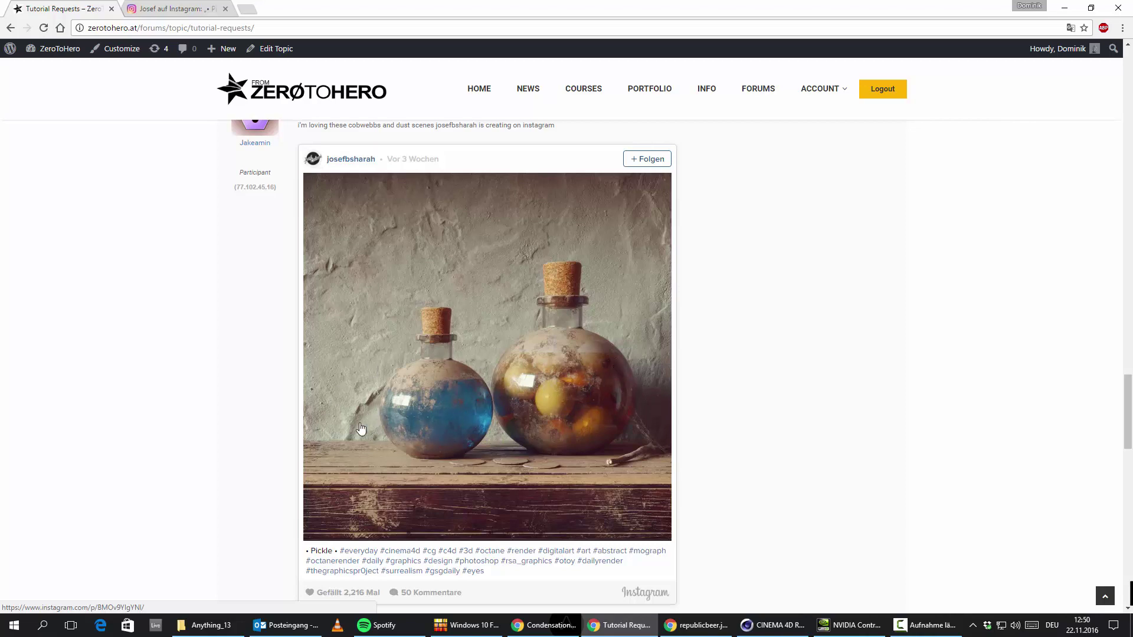
Step: Examine the dusty glass bottle reference renders posted in the forum topic
scroll(480, 378, down, 8)
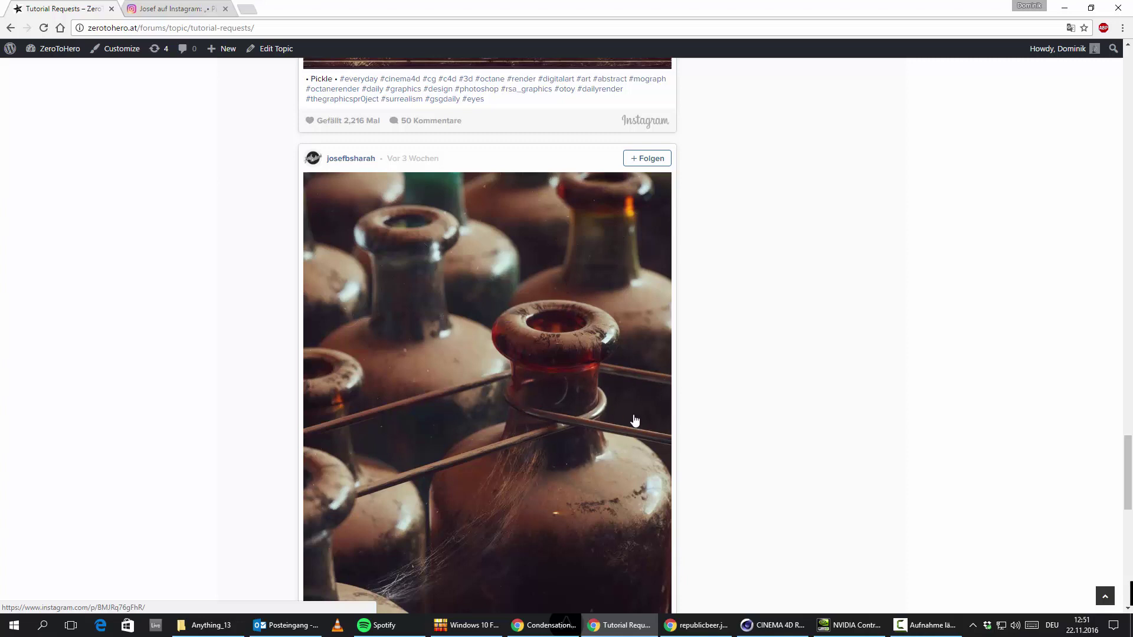
scroll(576, 424, down, 2)
scroll(588, 394, up, 2)
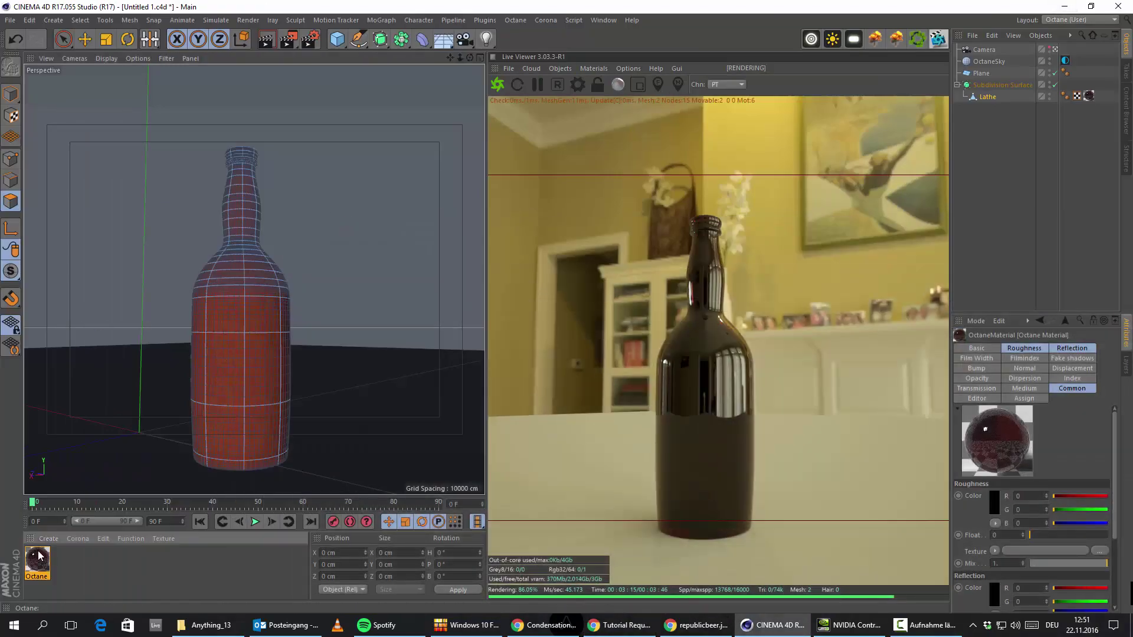
Step: In Cinema 4D, open the bottle's Octane glass material for editing and set its roughness float to 0.01
double_click(38, 558)
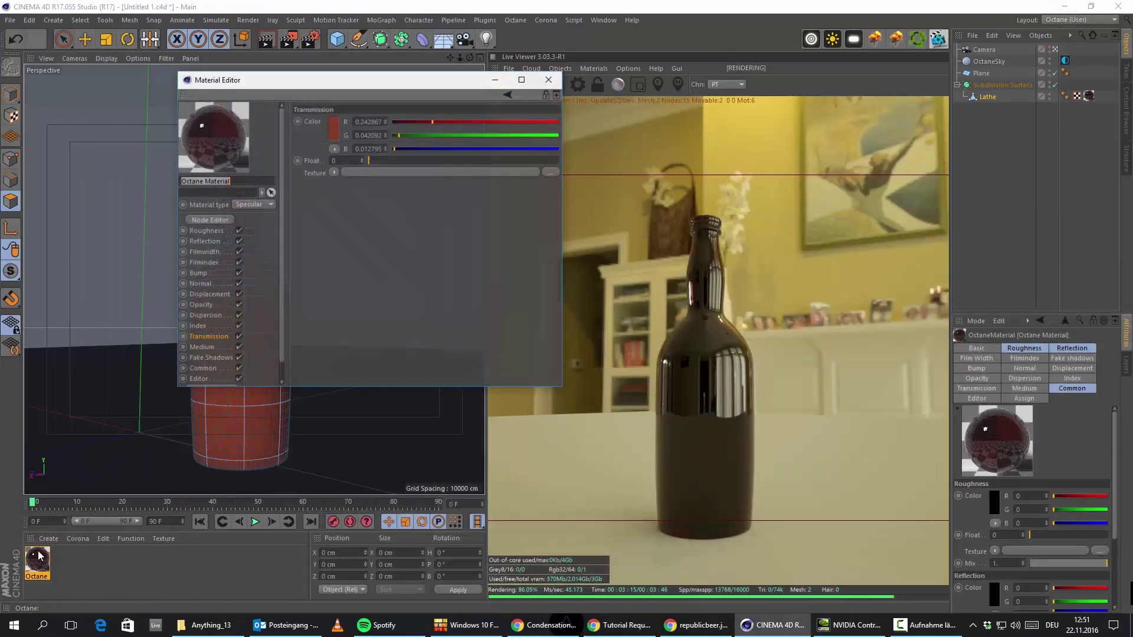
click(216, 232)
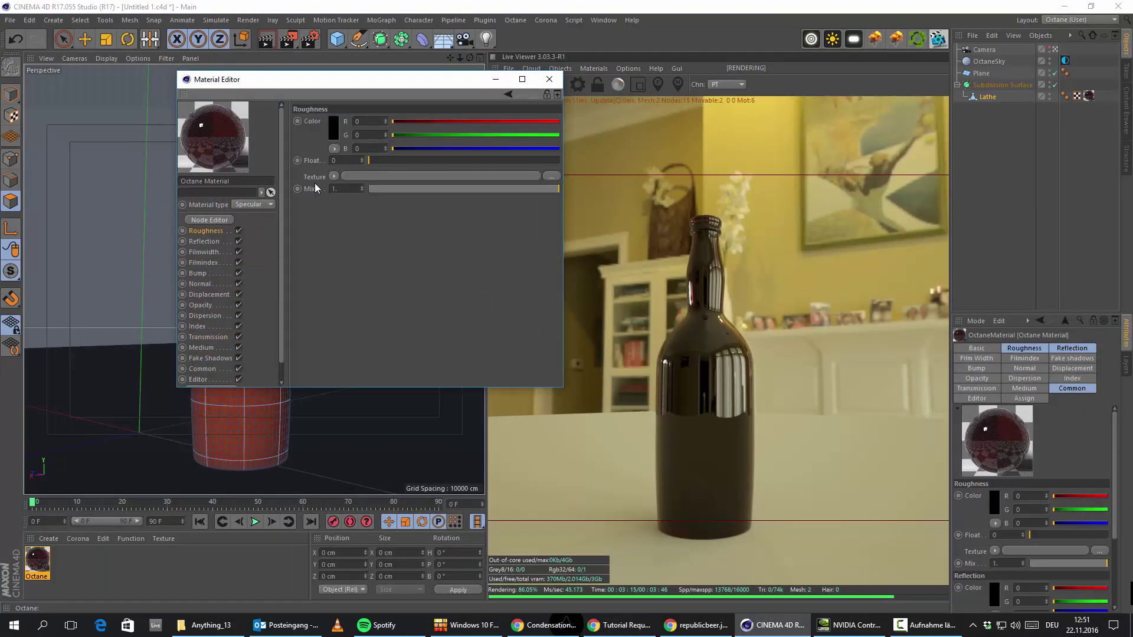
click(354, 159)
text(0.01)
key(Return)
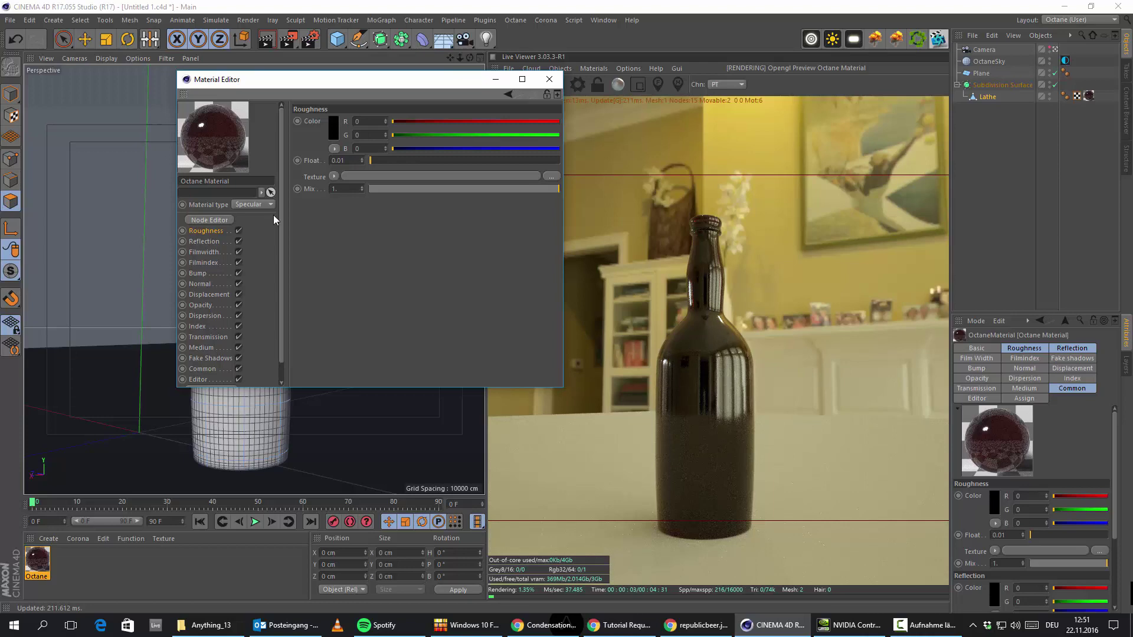
Step: Raise the glass material's roughness float to 0.1
click(349, 160)
key(BackSpace)
key(BackSpace)
text(1)
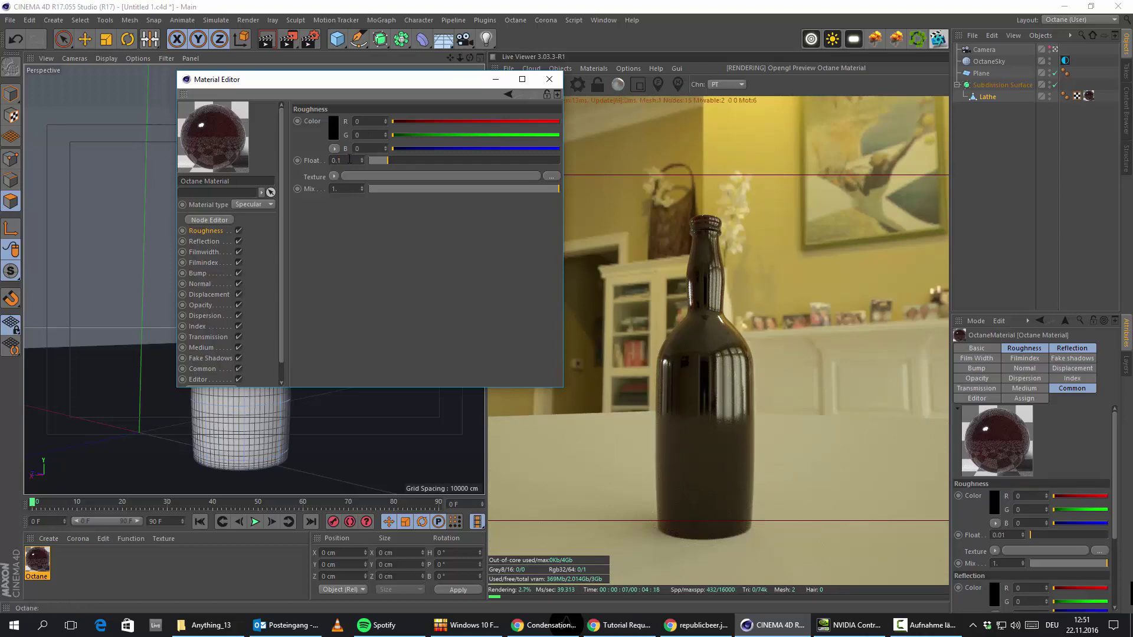
key(Return)
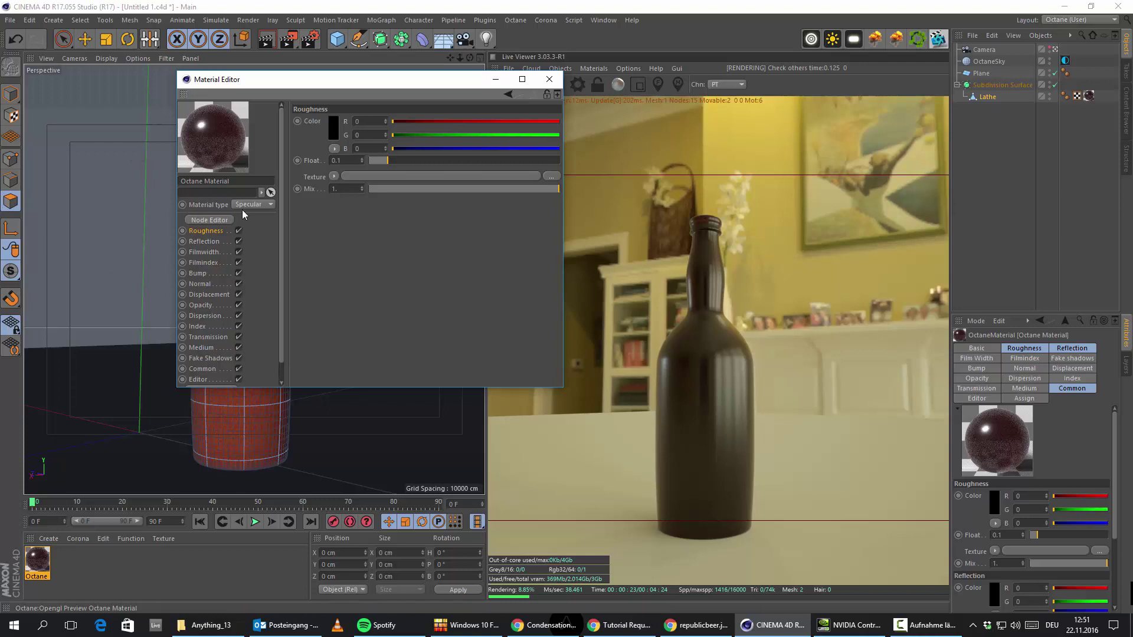
Step: Add an Octane ImageTexture to the glass material's roughness channel and open the texture's shader settings
click(335, 176)
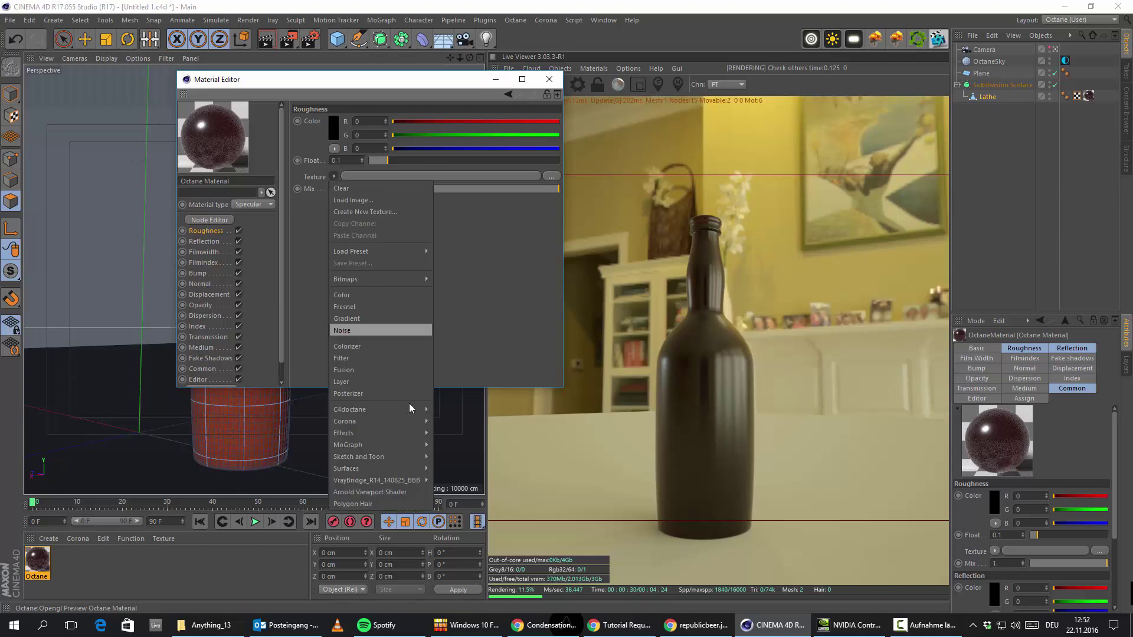
mouse_move(406, 410)
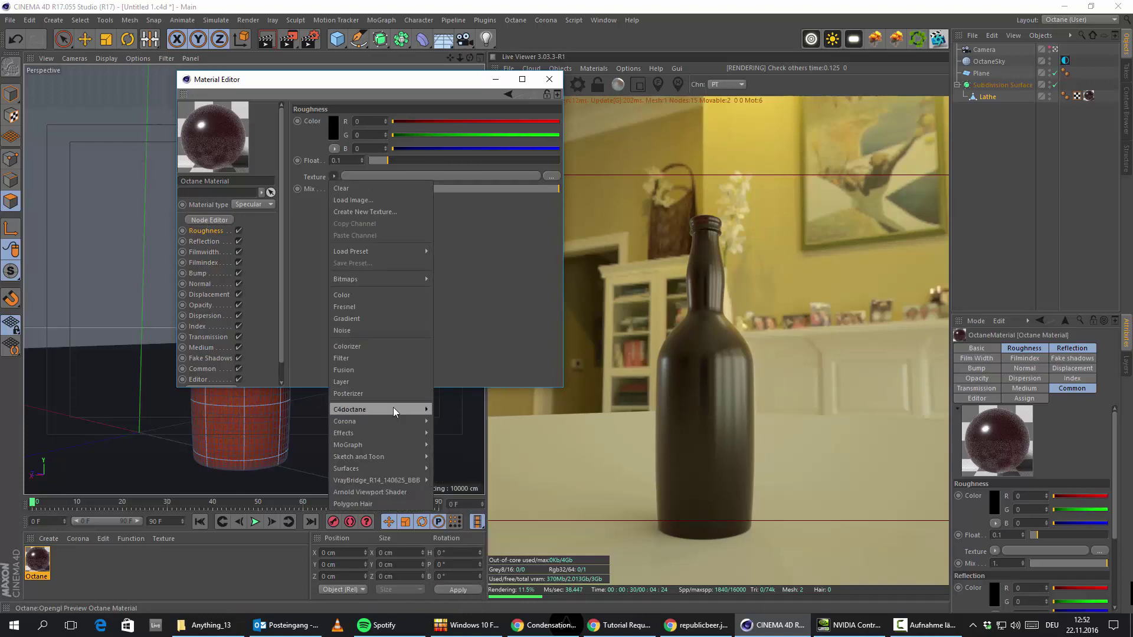
click(455, 394)
click(463, 176)
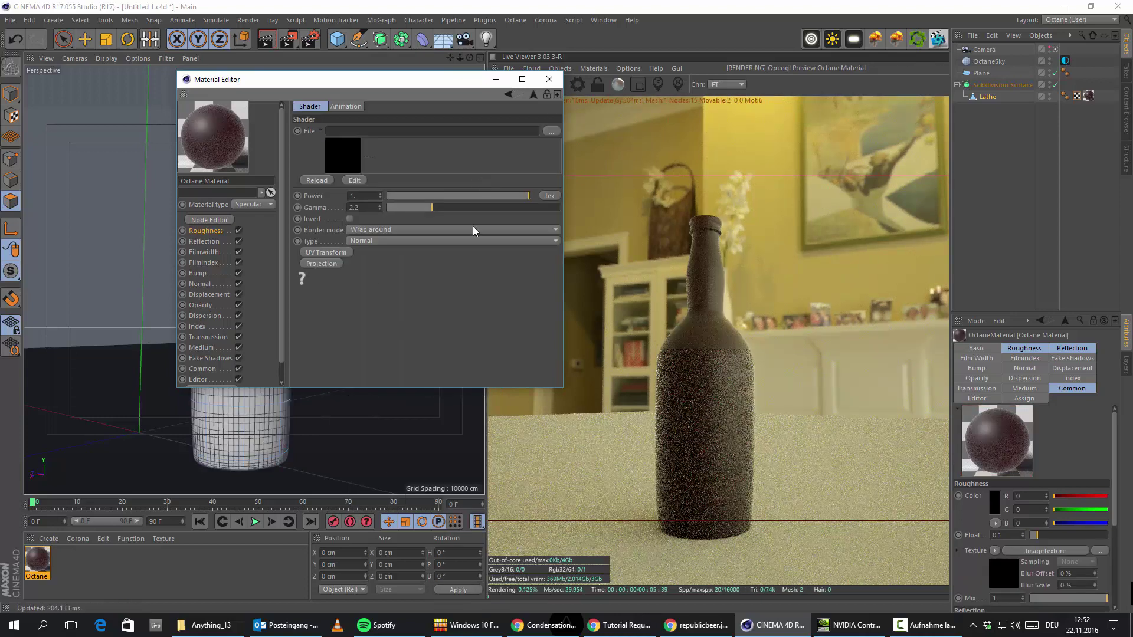
Step: Start choosing the roughness image file and browse to the ZeroToHero\Textures folder on the WORK (E:) drive
click(550, 131)
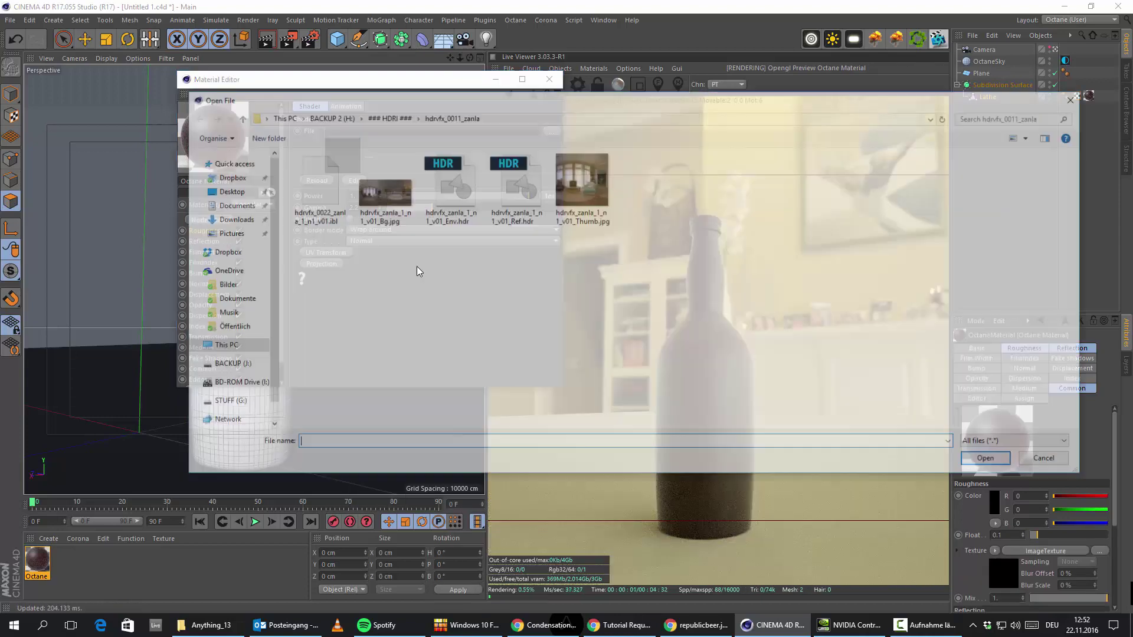
click(279, 116)
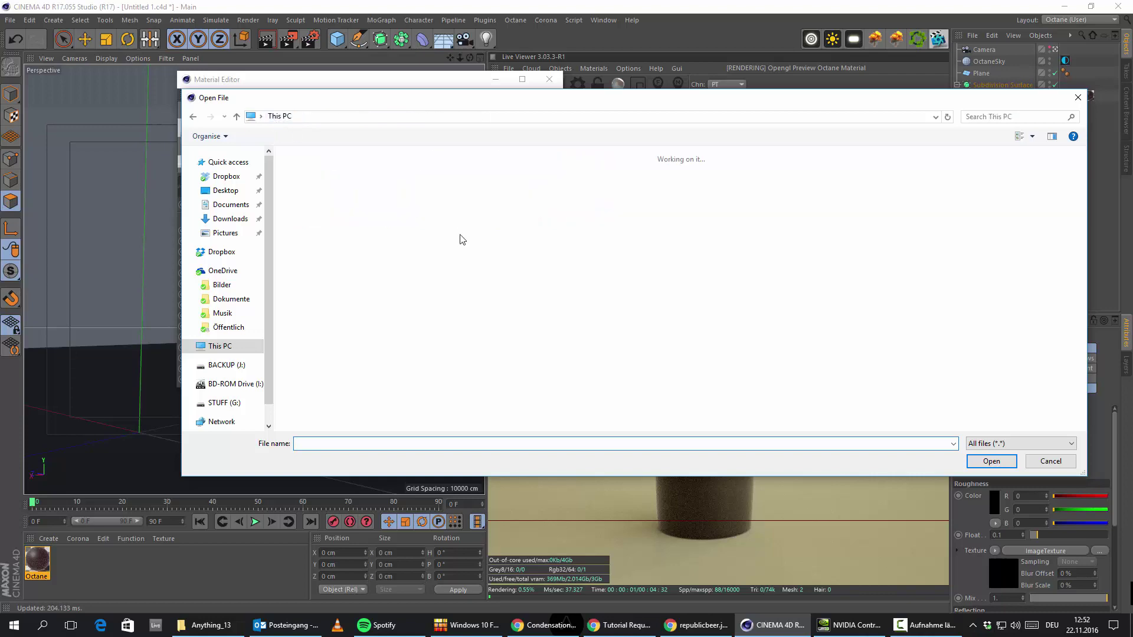
double_click(685, 269)
scroll(364, 383, down, 5)
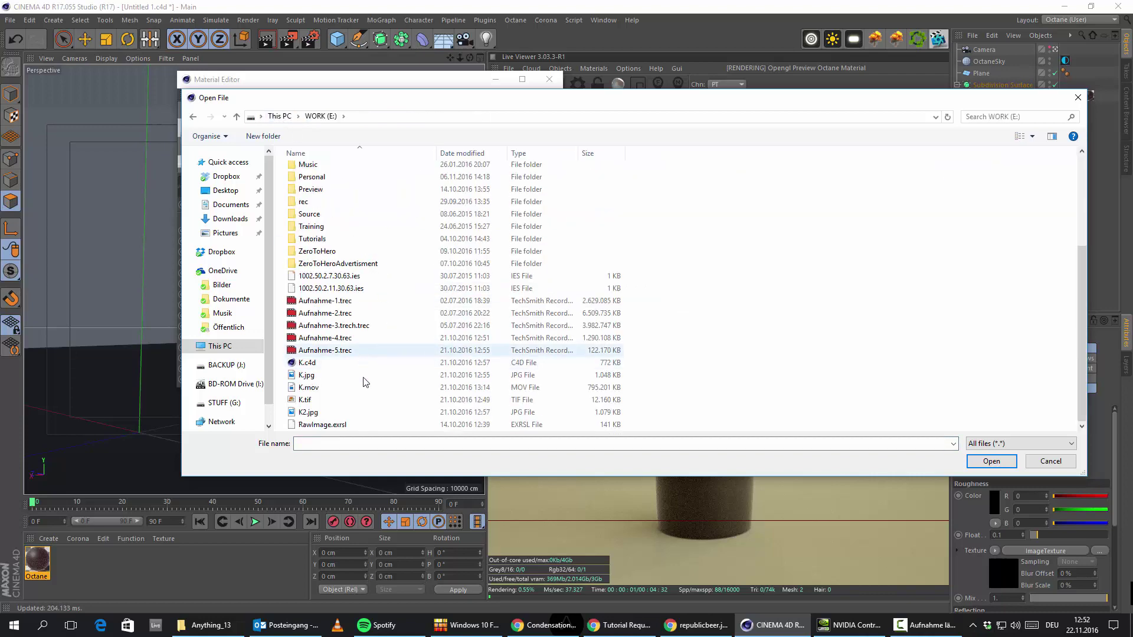
double_click(349, 252)
double_click(360, 203)
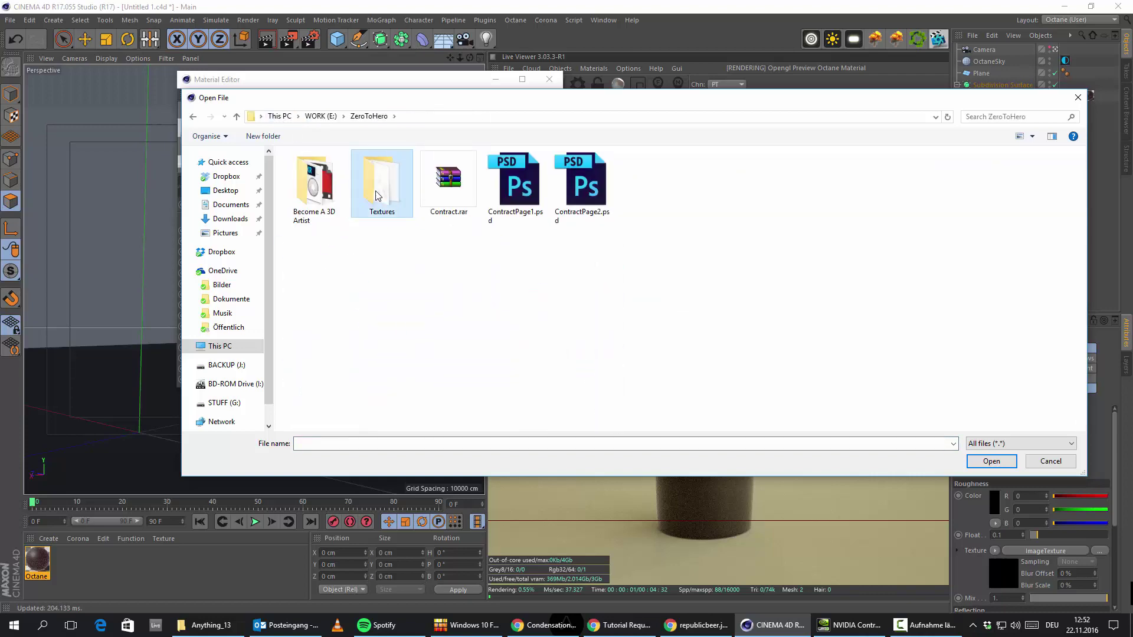
Step: Load metal_glossinessNEW_1.tif as the roughness texture without copying it to the project location, and invert it
click(598, 279)
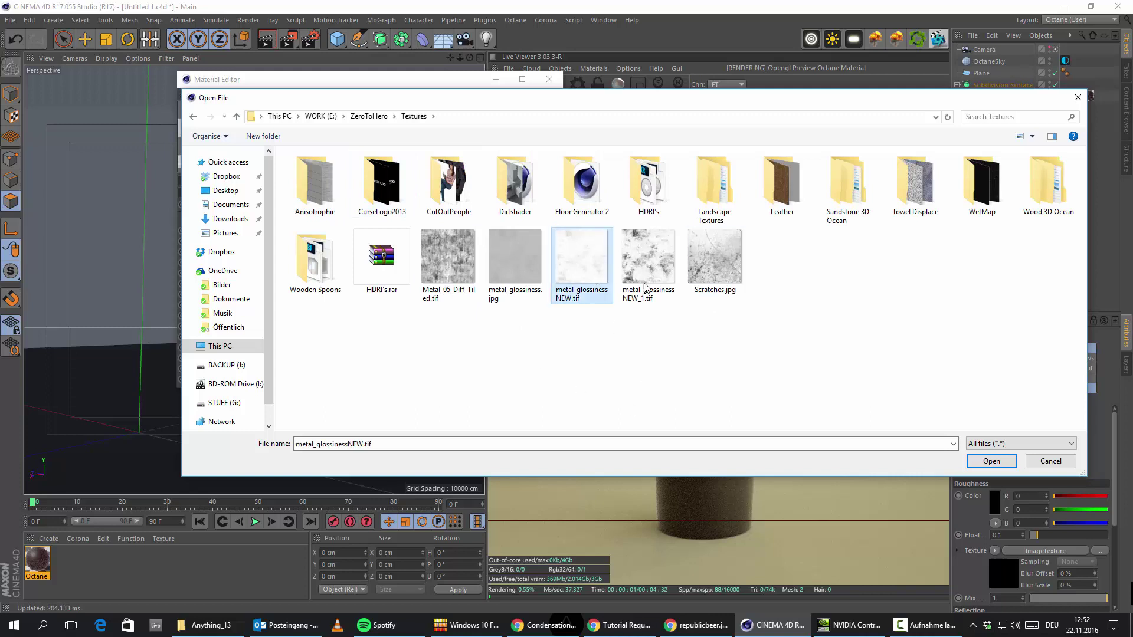
click(650, 273)
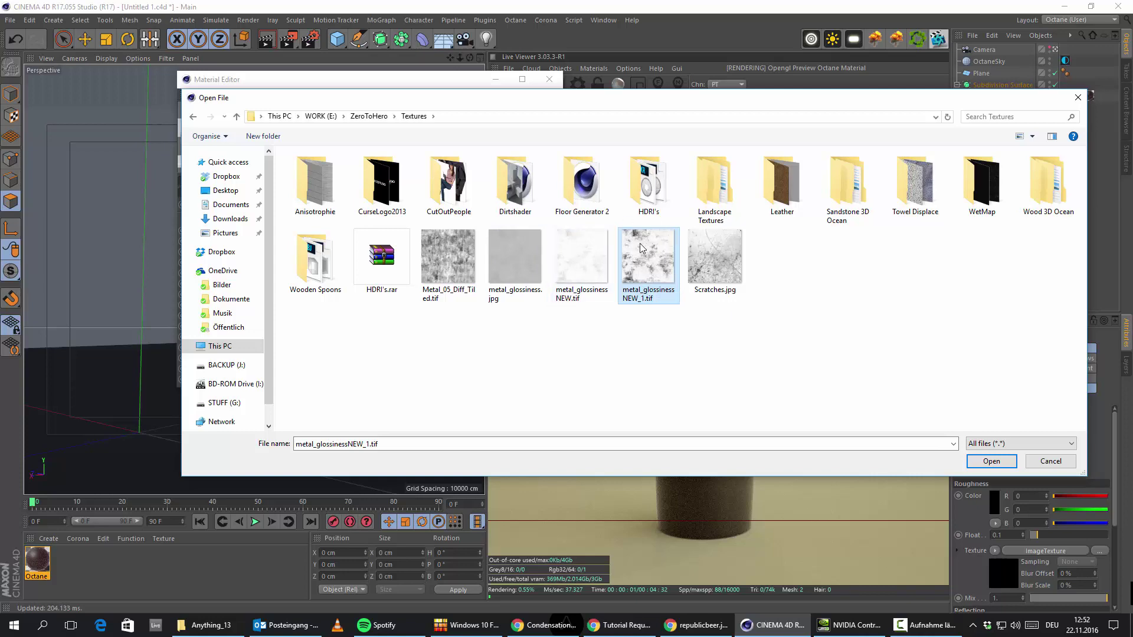
click(984, 461)
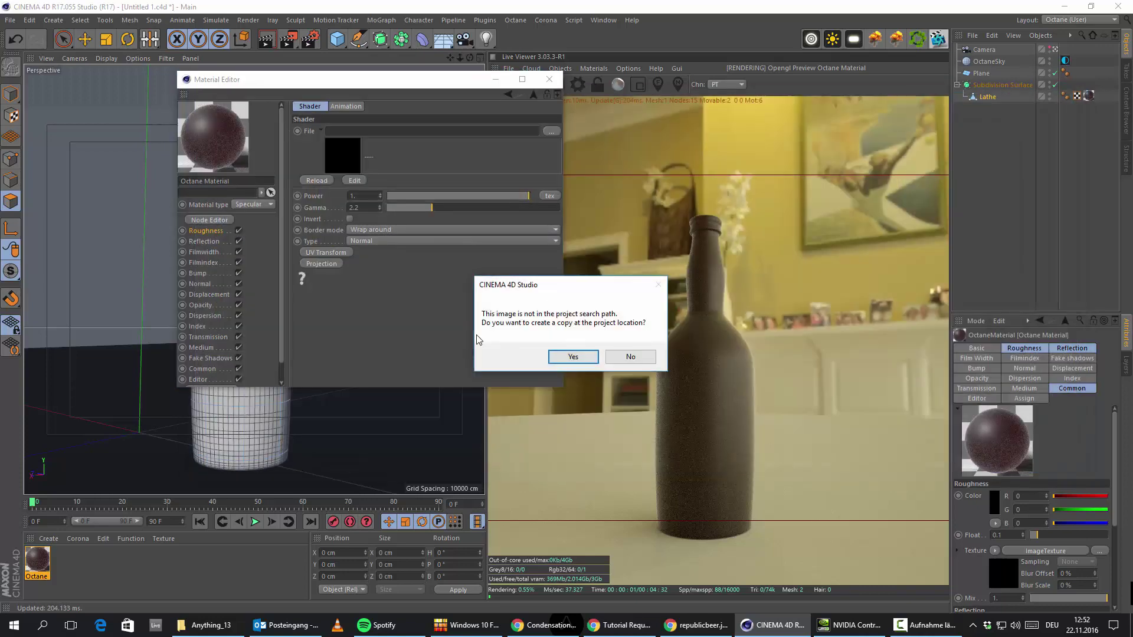
click(629, 354)
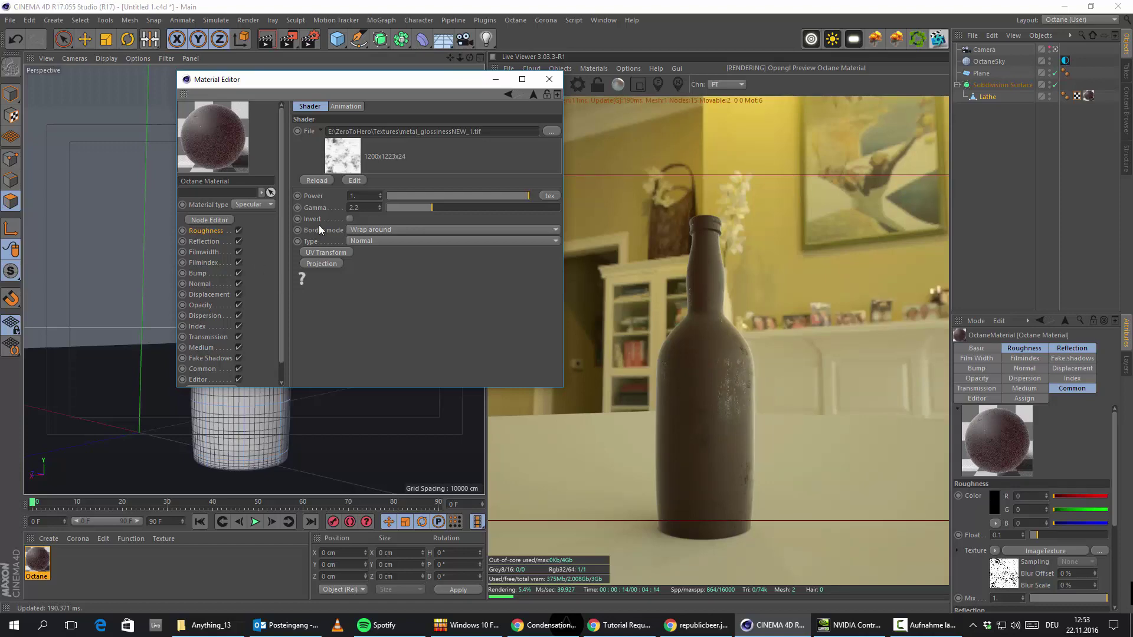
click(350, 219)
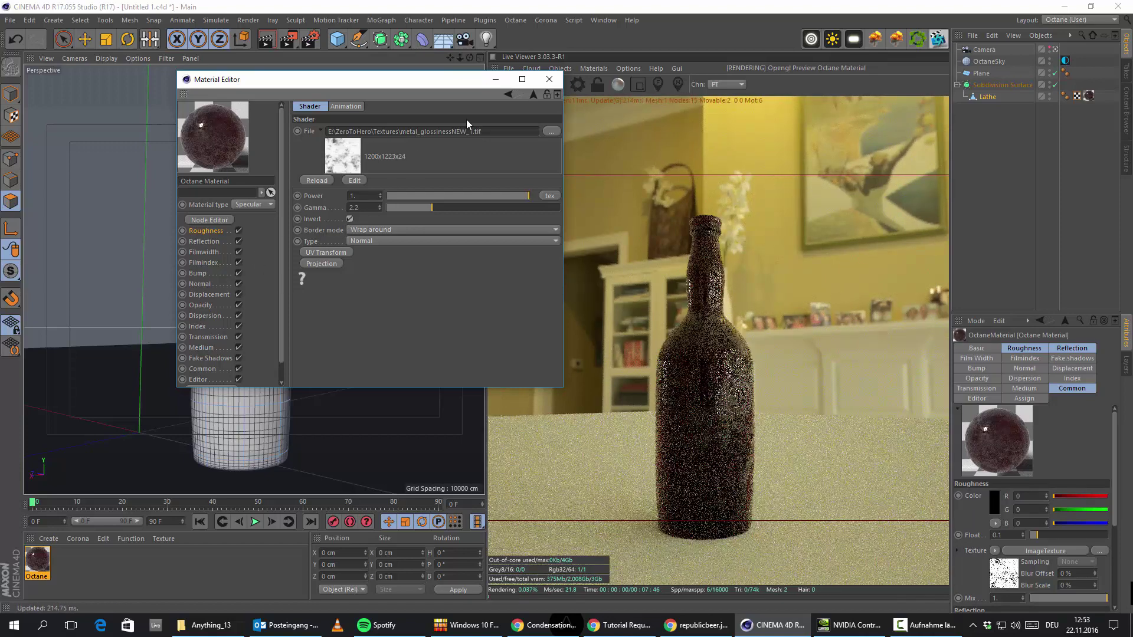
drag(464, 85, 338, 101)
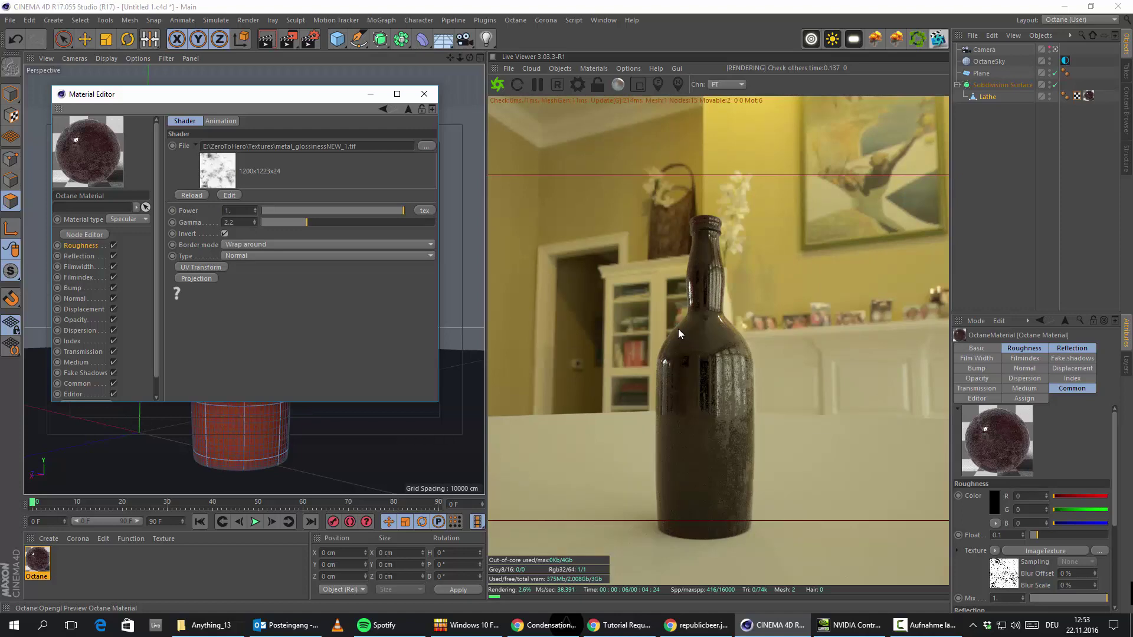
Step: Switch to Chrome and examine how the dust settles on the bottles in the reference image
click(620, 625)
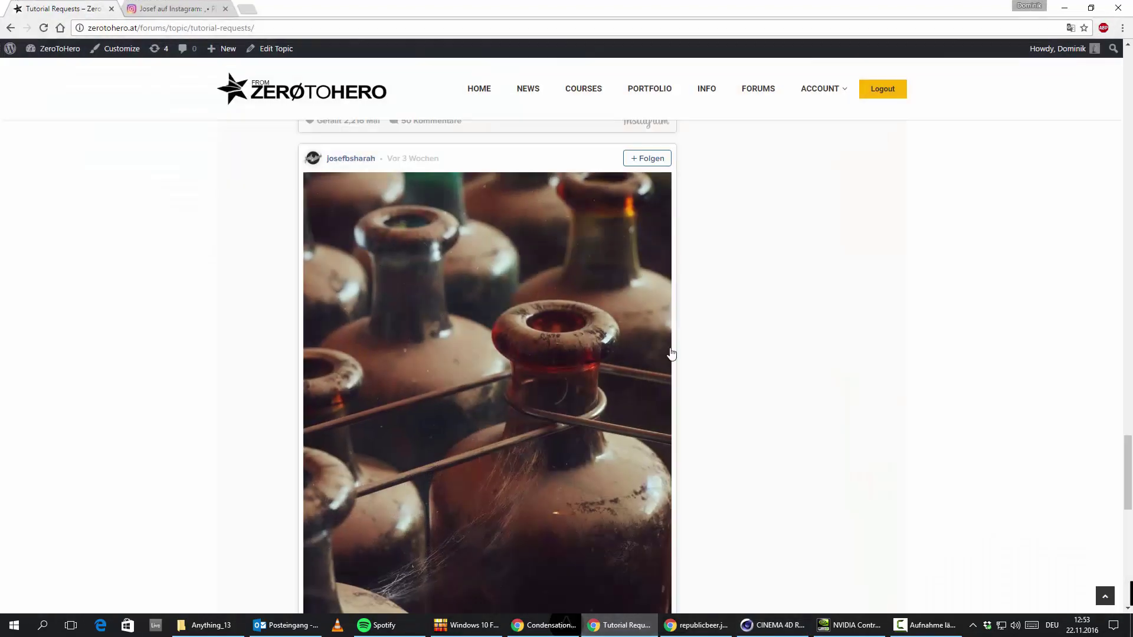
scroll(590, 379, down, 4)
scroll(581, 378, up, 2)
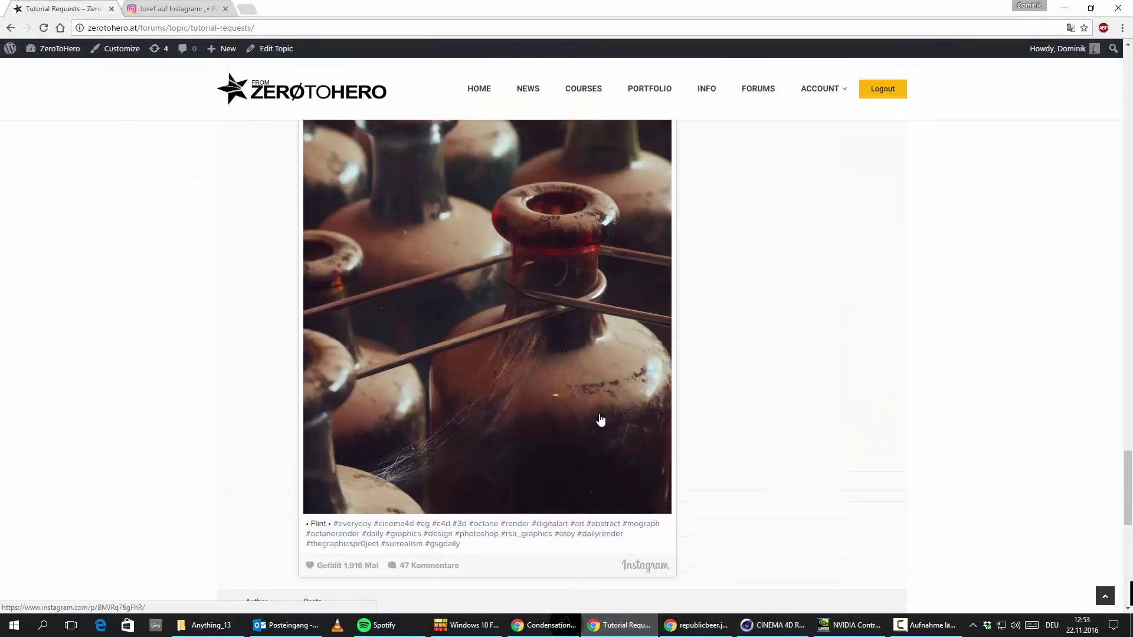
scroll(587, 436, up, 1)
scroll(585, 427, up, 1)
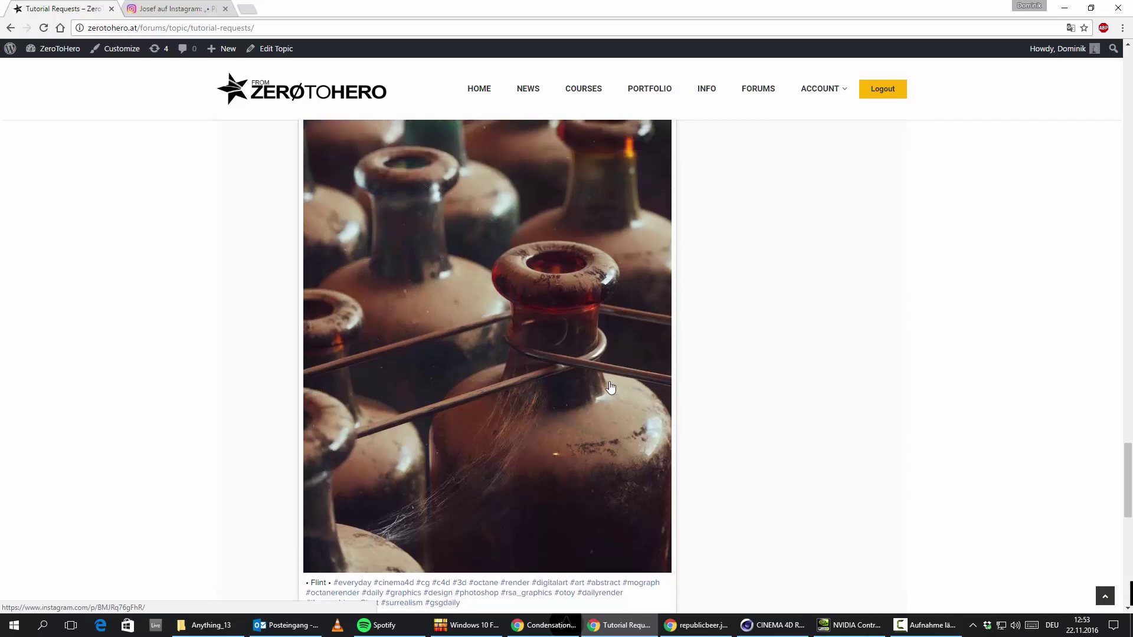
click(1065, 8)
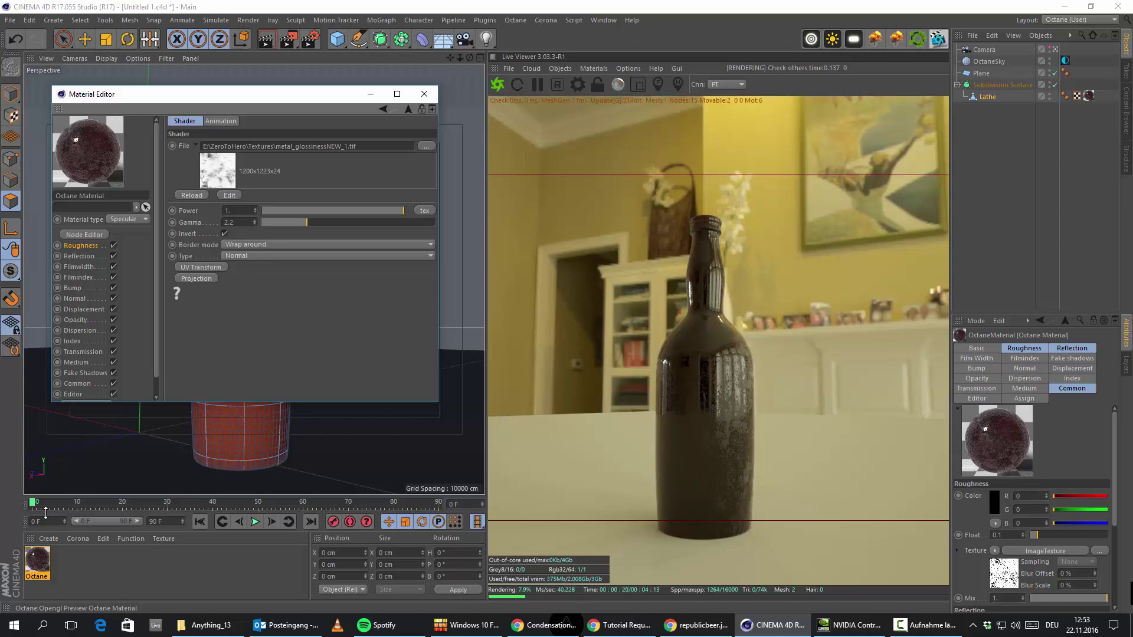
Step: Create a second Octane material of type Diffuse for the dust
click(52, 539)
mouse_move(108, 450)
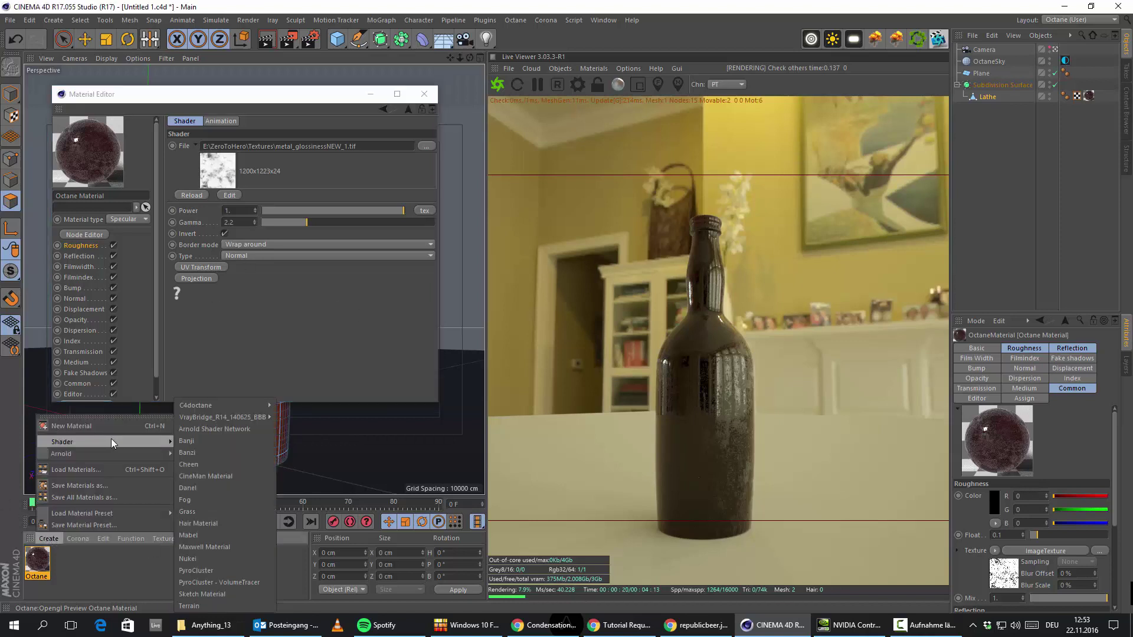
mouse_move(260, 406)
click(315, 404)
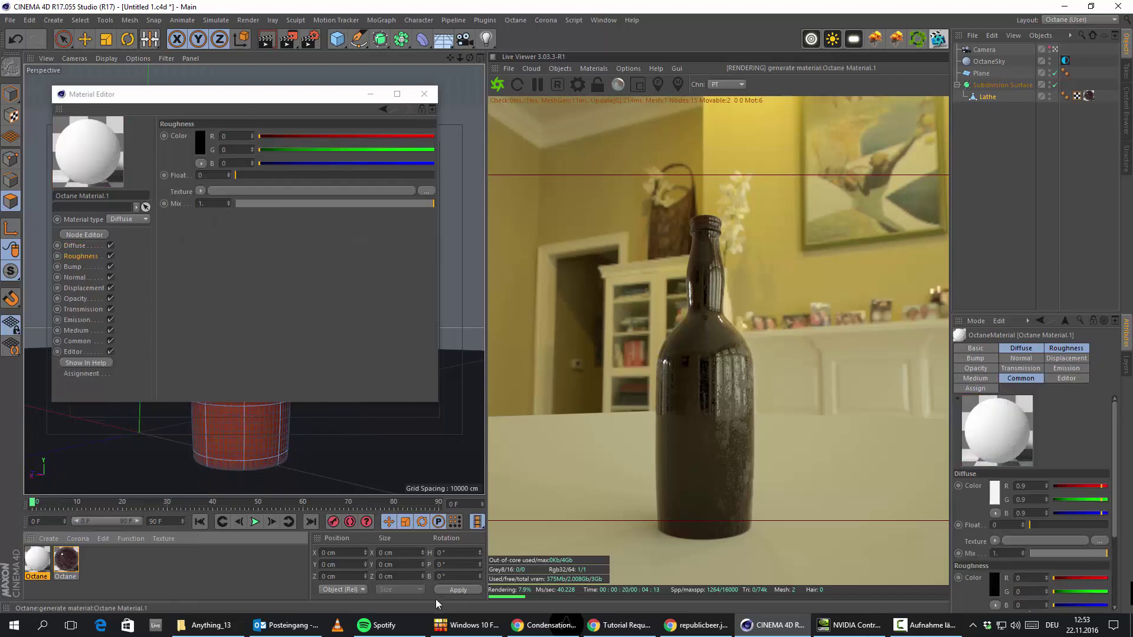
Step: Check the dust tone in the browser's reference image and set the new material's diffuse colour to hue 35°, saturation 36 %, value 88 %
click(620, 625)
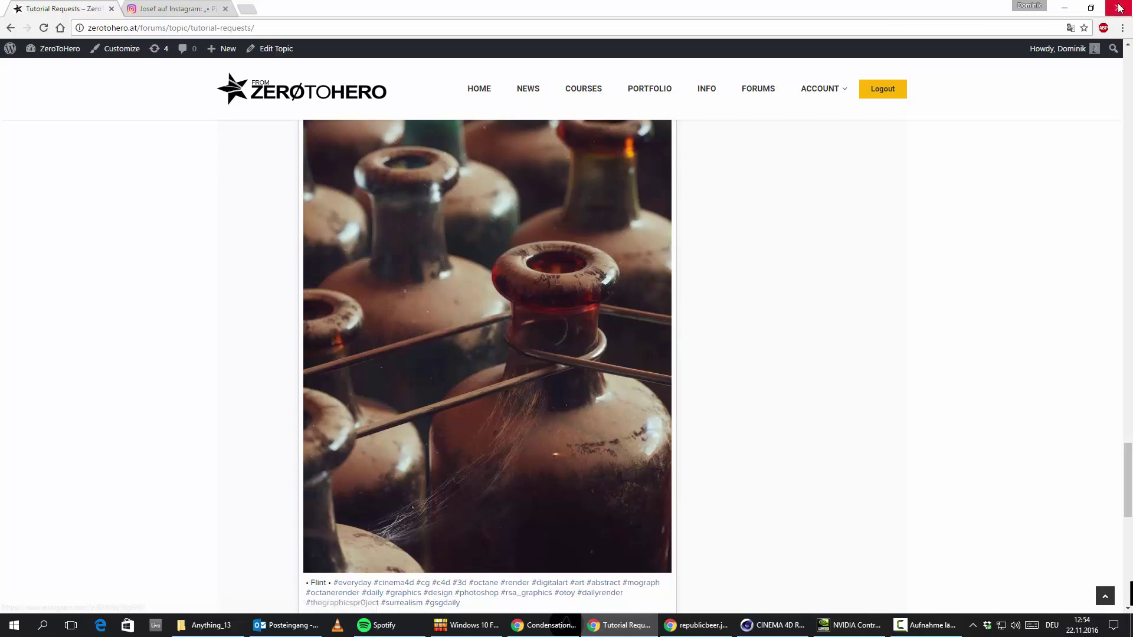
click(1065, 9)
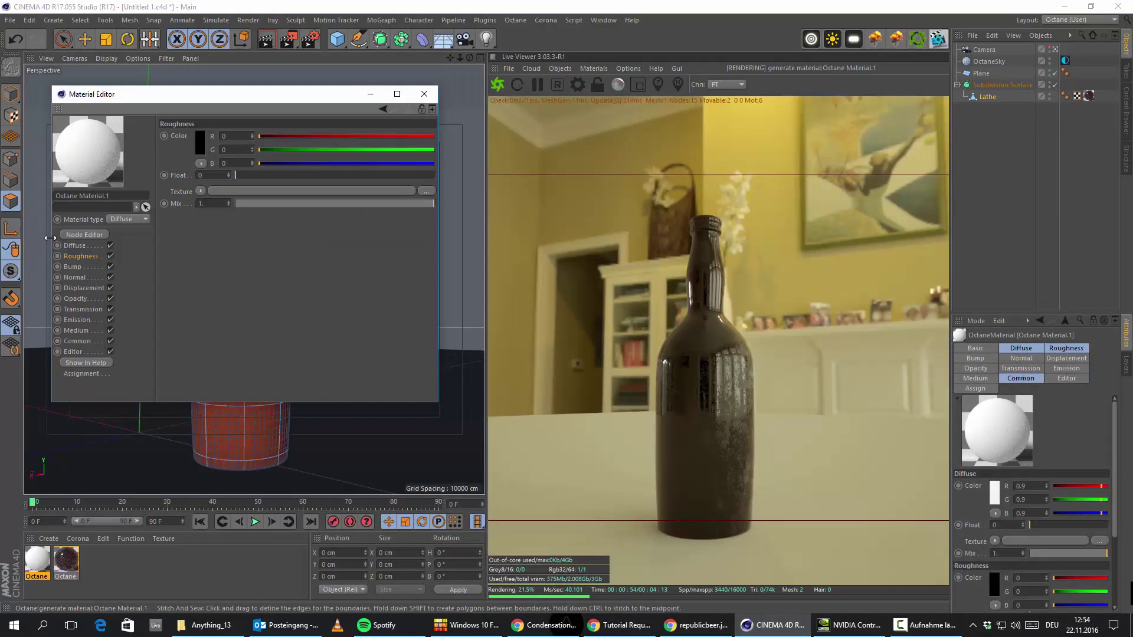
click(75, 246)
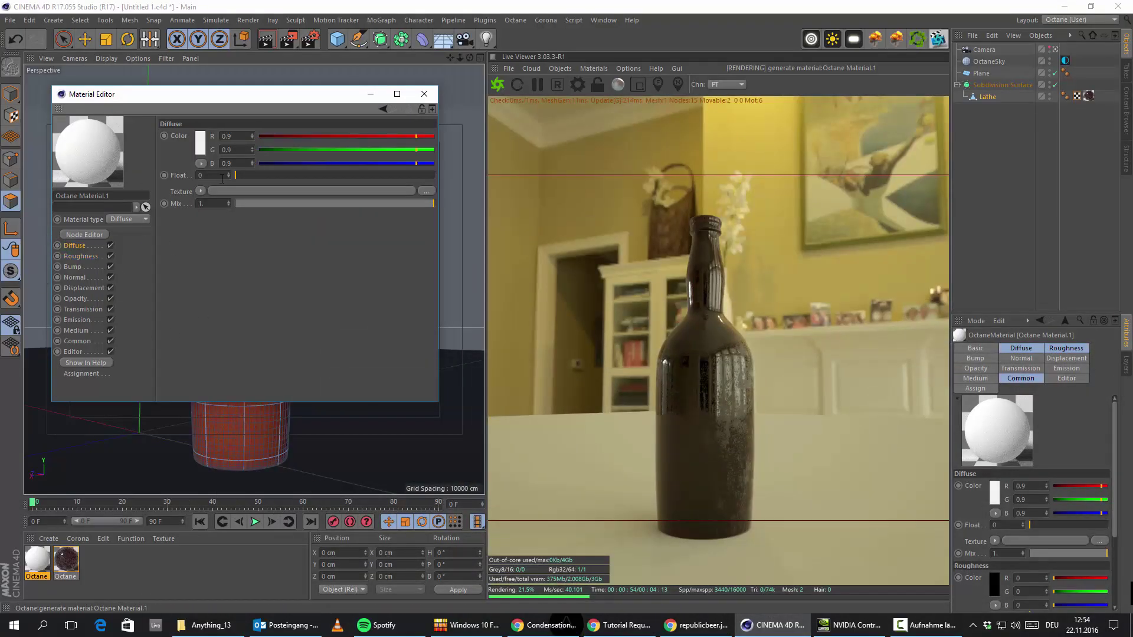
click(200, 142)
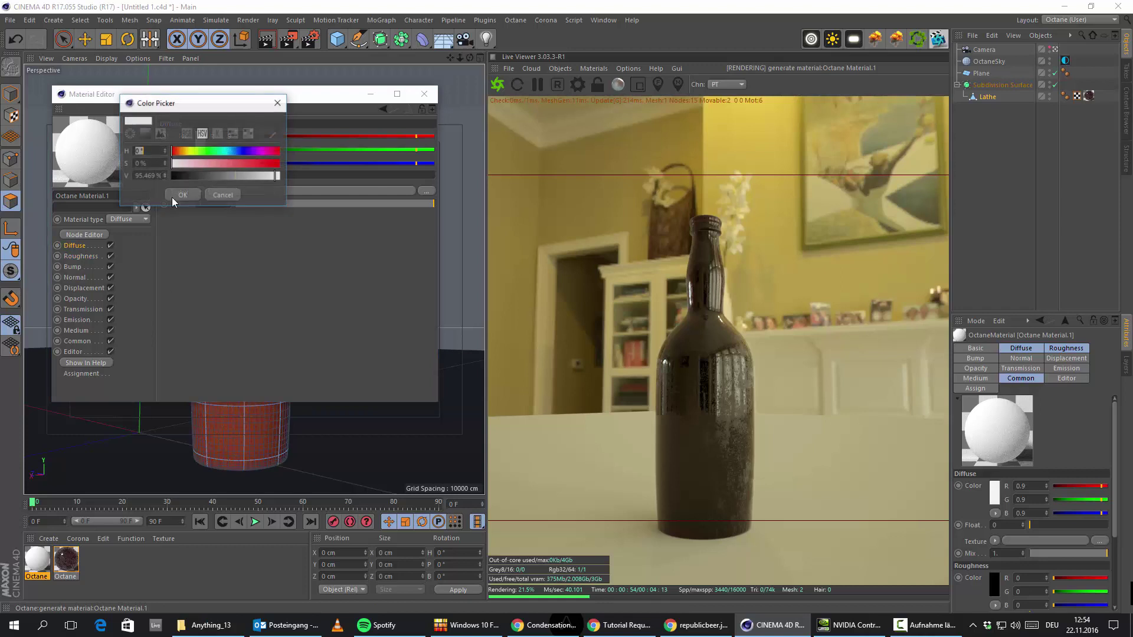
click(210, 163)
drag(175, 152, 187, 152)
drag(177, 155, 186, 157)
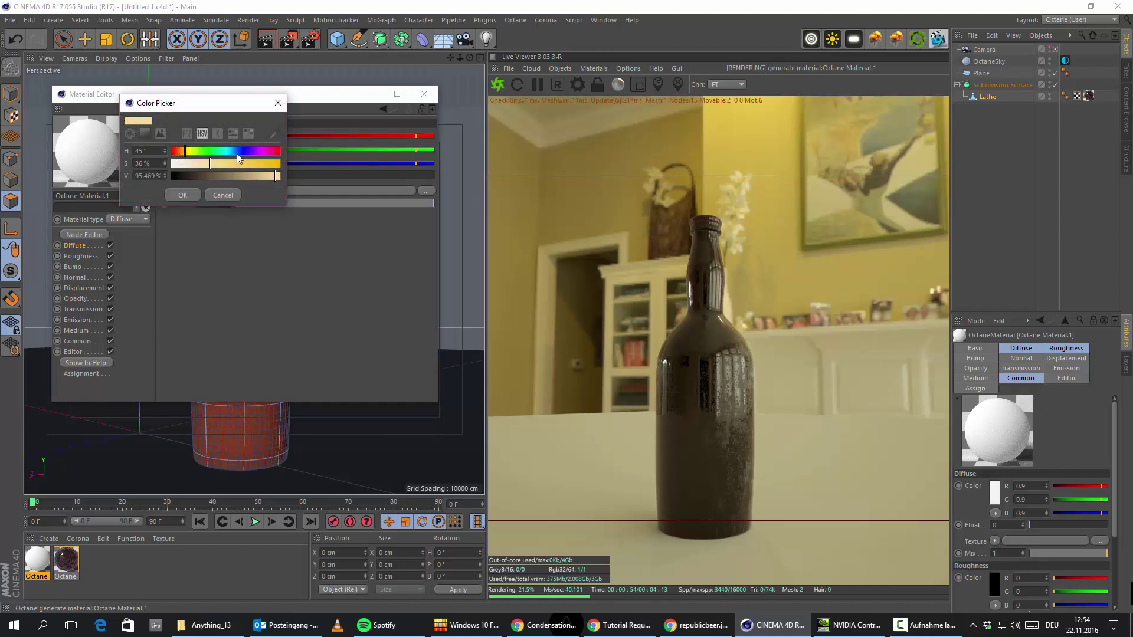
drag(185, 155, 183, 158)
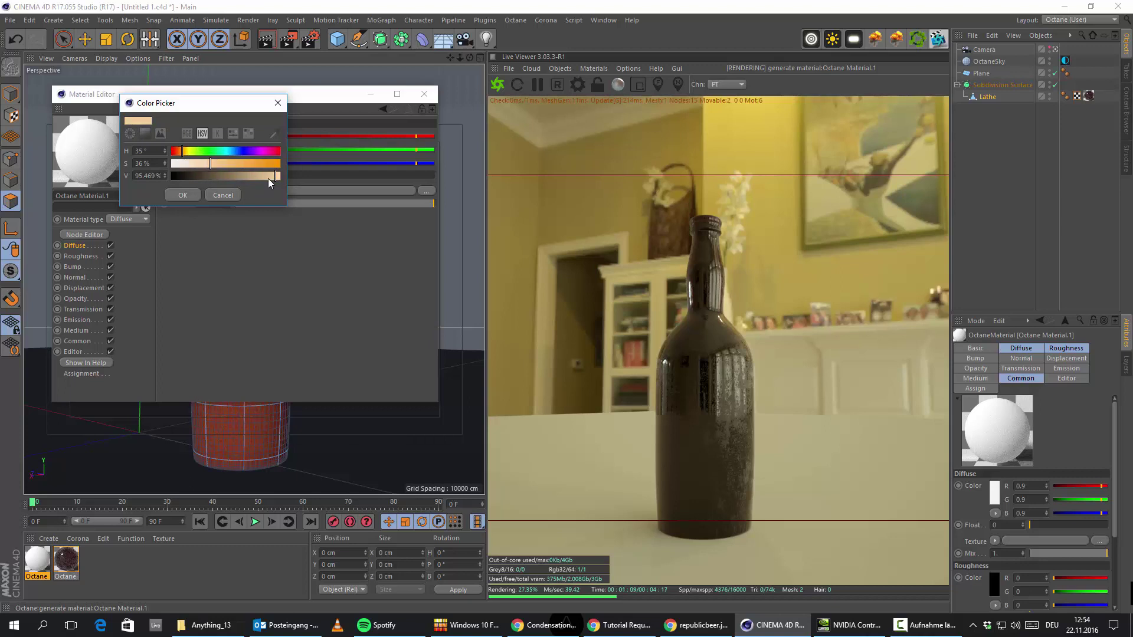
drag(277, 176, 267, 176)
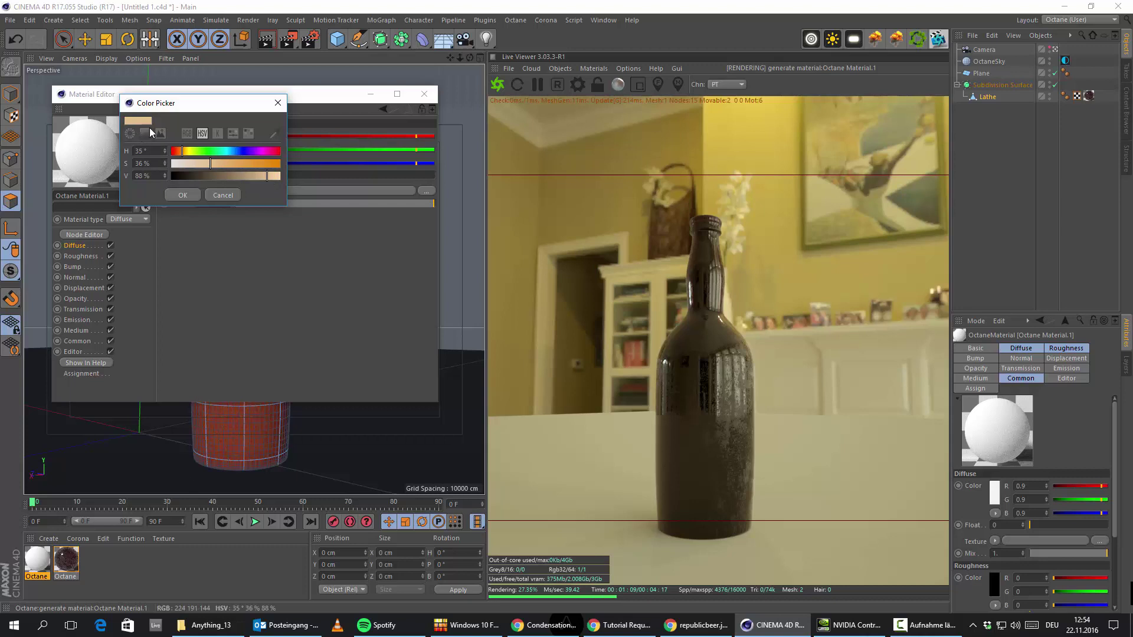
click(186, 134)
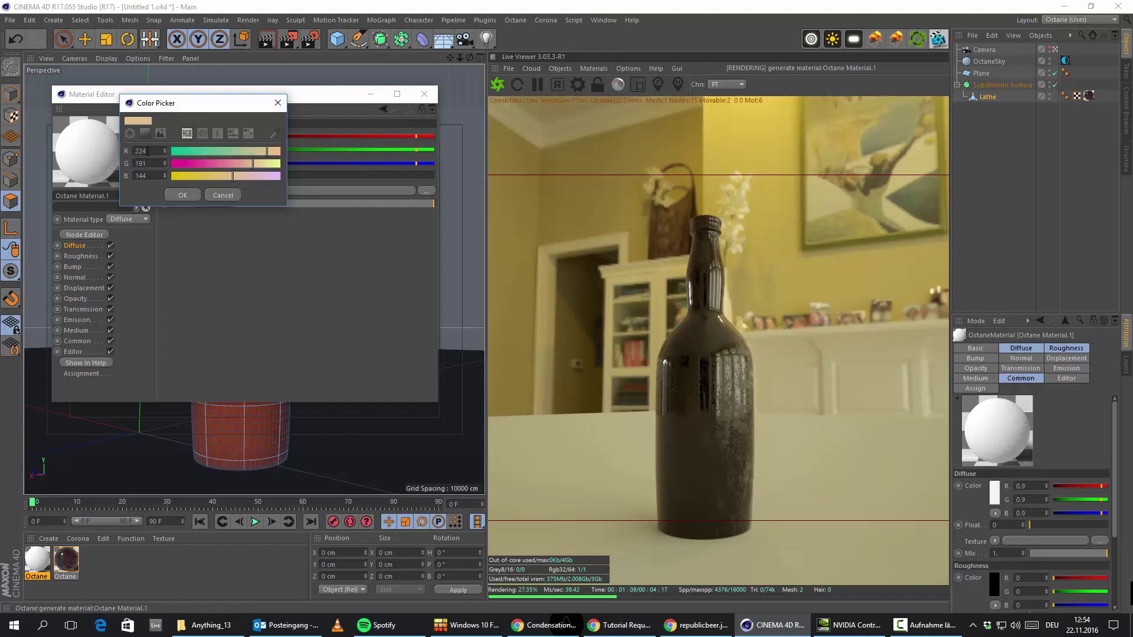
click(182, 195)
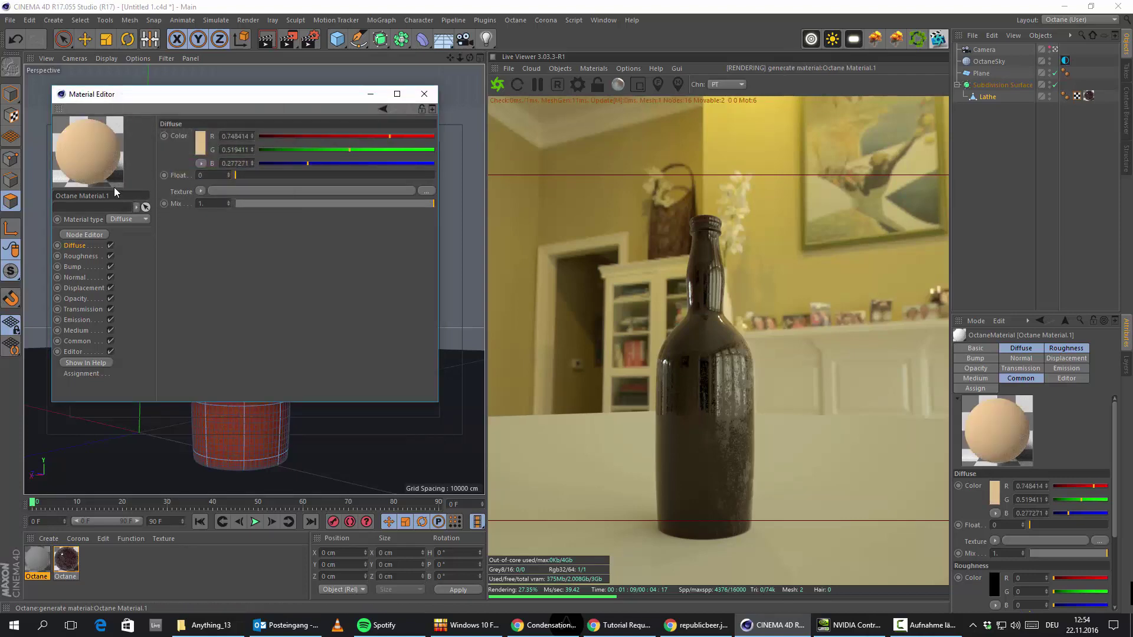
Step: Switch to Chrome to re-examine the dusty bottles in the reference image, and return to Cinema 4D
drag(164, 98, 240, 94)
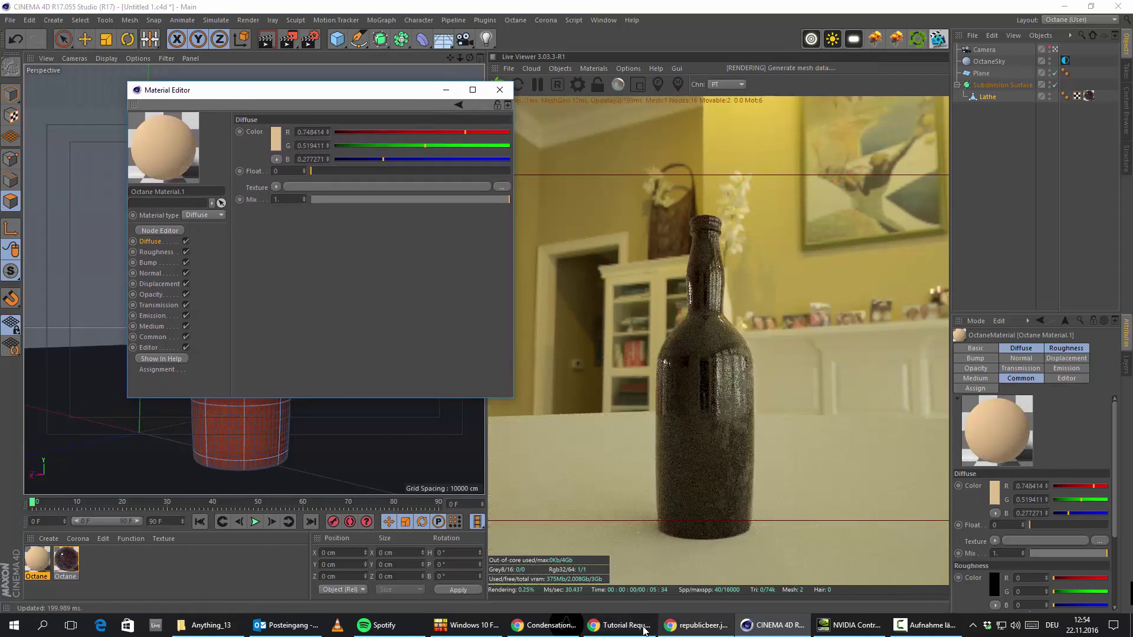
click(618, 625)
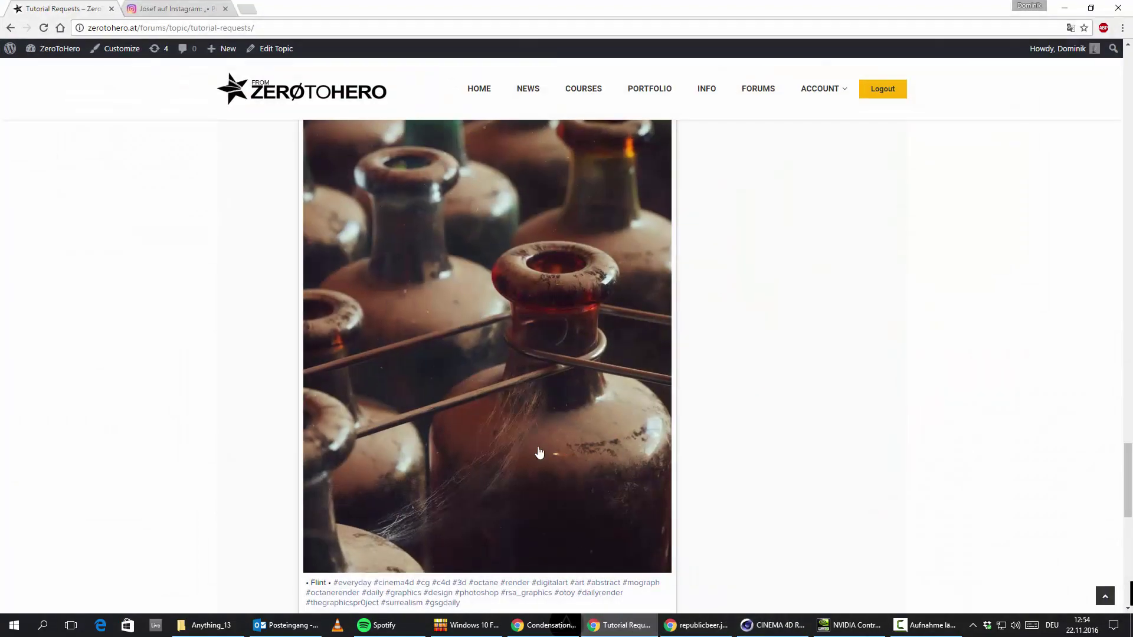
key(alt+Tab)
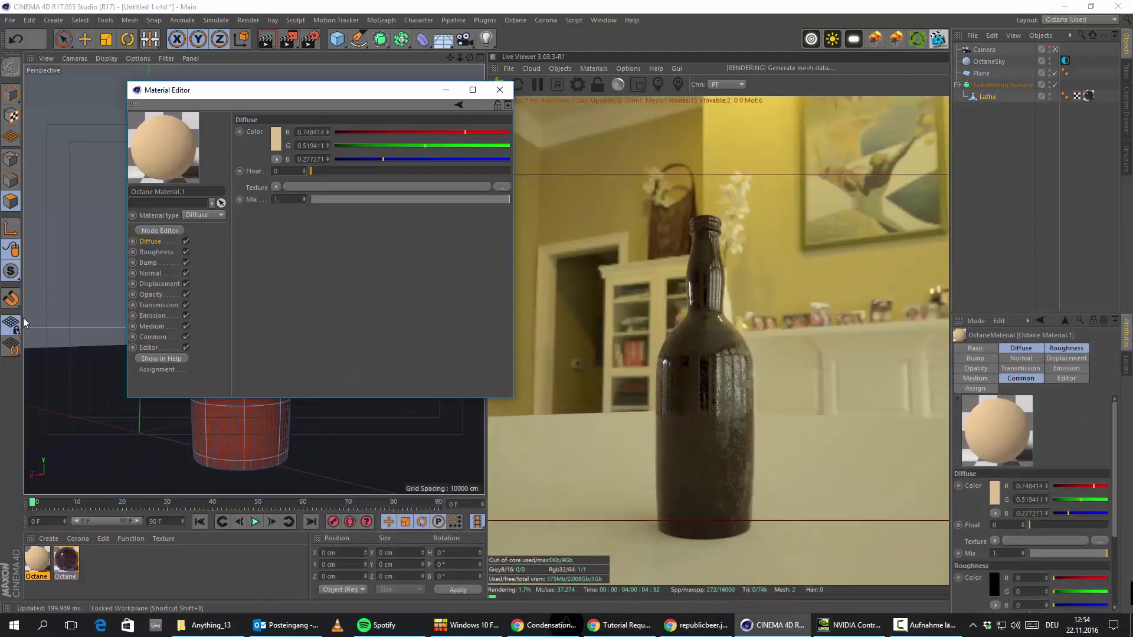
drag(348, 87, 293, 75)
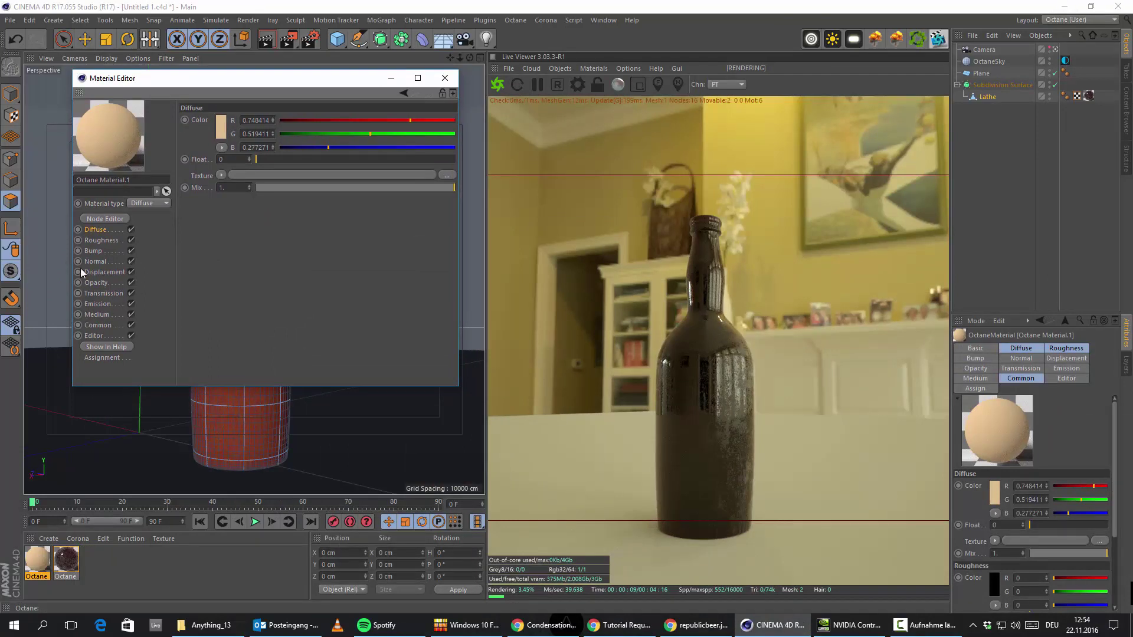
Step: Copy the glass material's roughness texture channel and paste it into the bump channel of the beige dust material
click(56, 564)
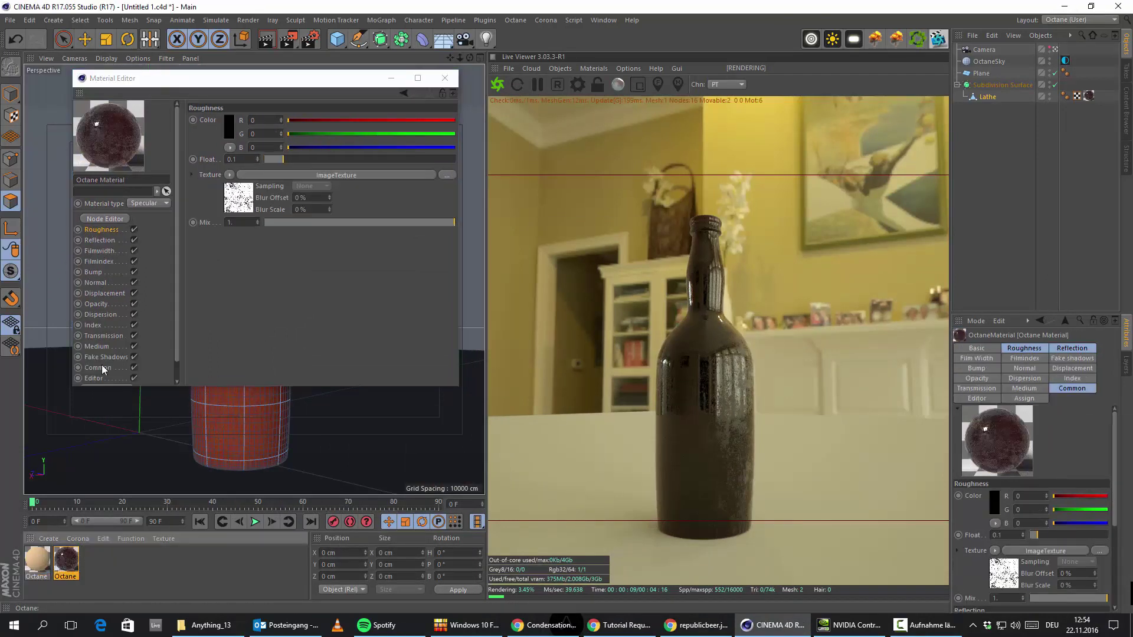
click(230, 174)
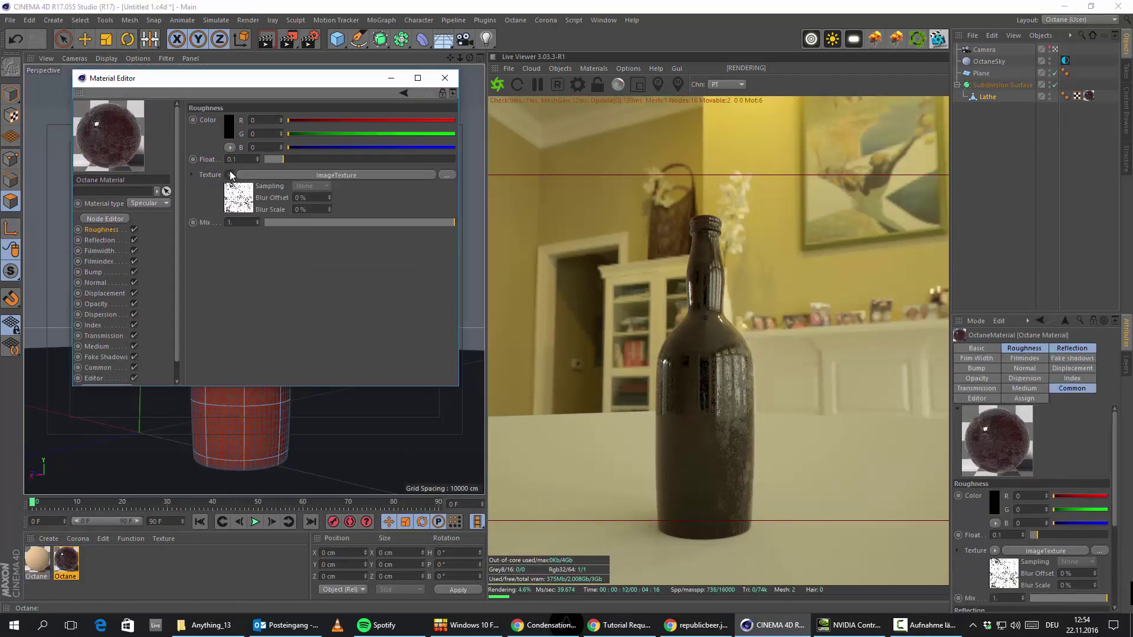
click(247, 239)
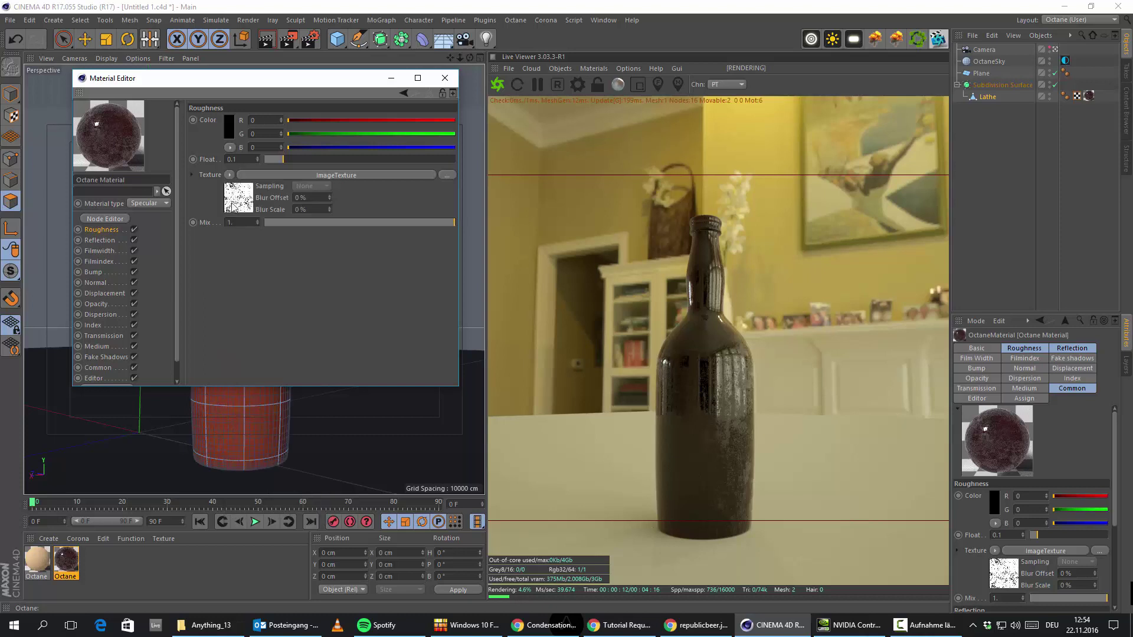
click(37, 562)
click(93, 250)
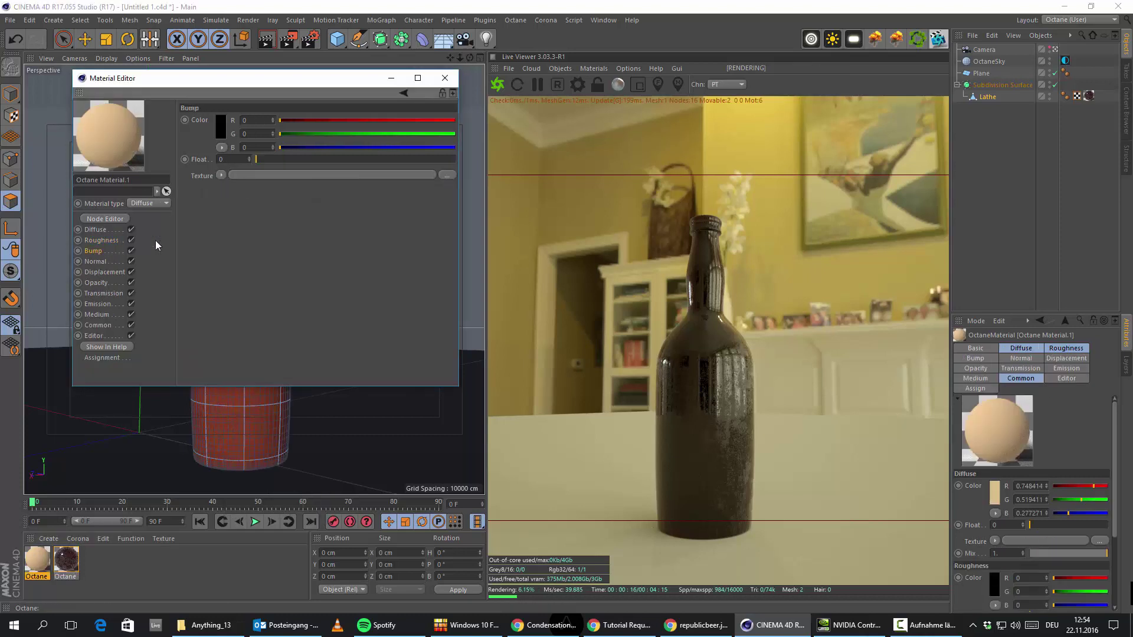
click(222, 175)
click(241, 233)
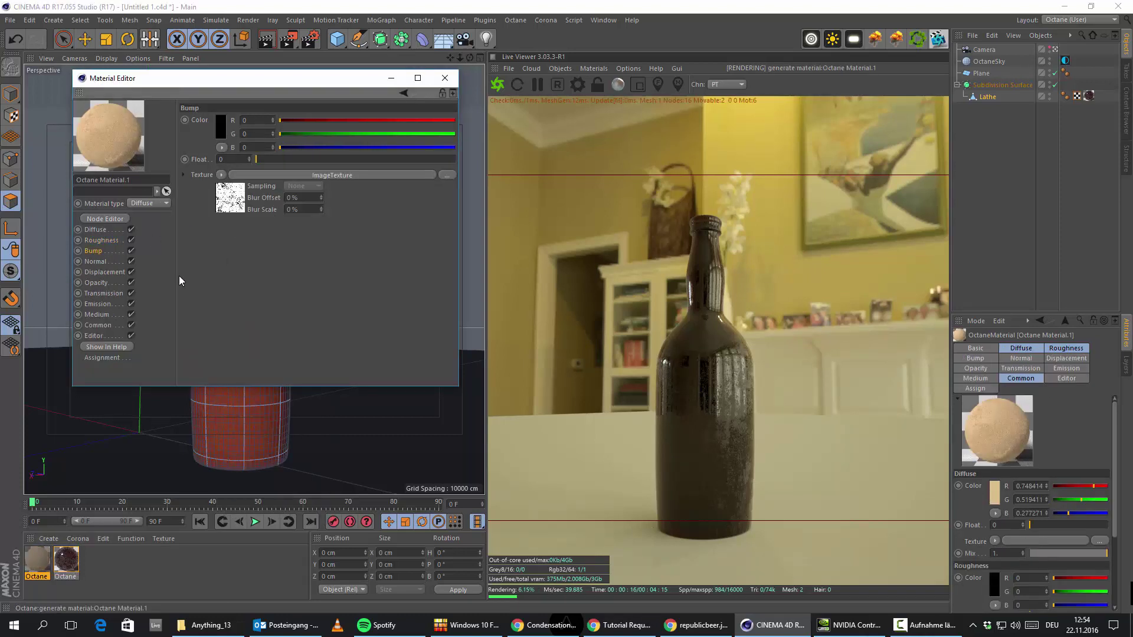
Step: Inspect the dust material's bump effect in a separate, enlarged preview window and close it
right_click(88, 157)
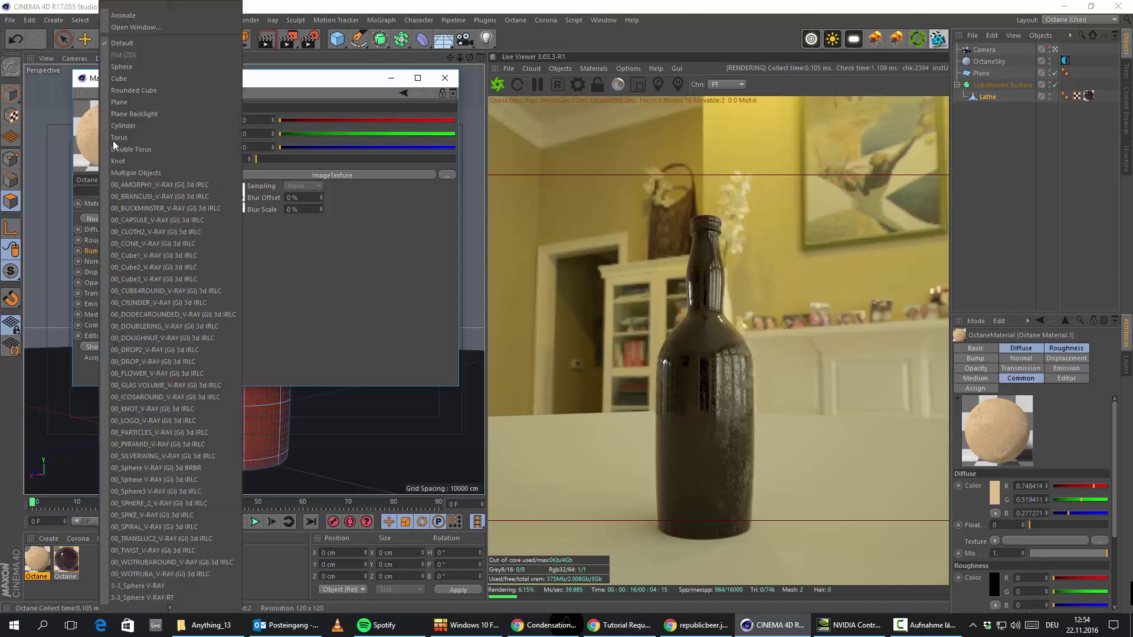
click(152, 41)
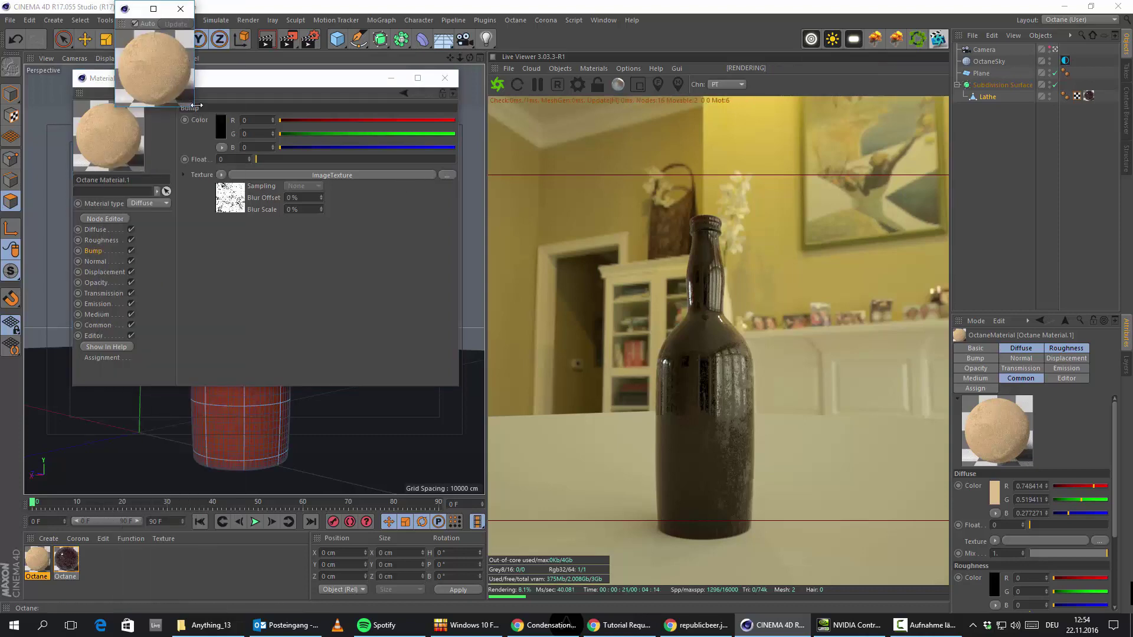
drag(195, 107, 489, 382)
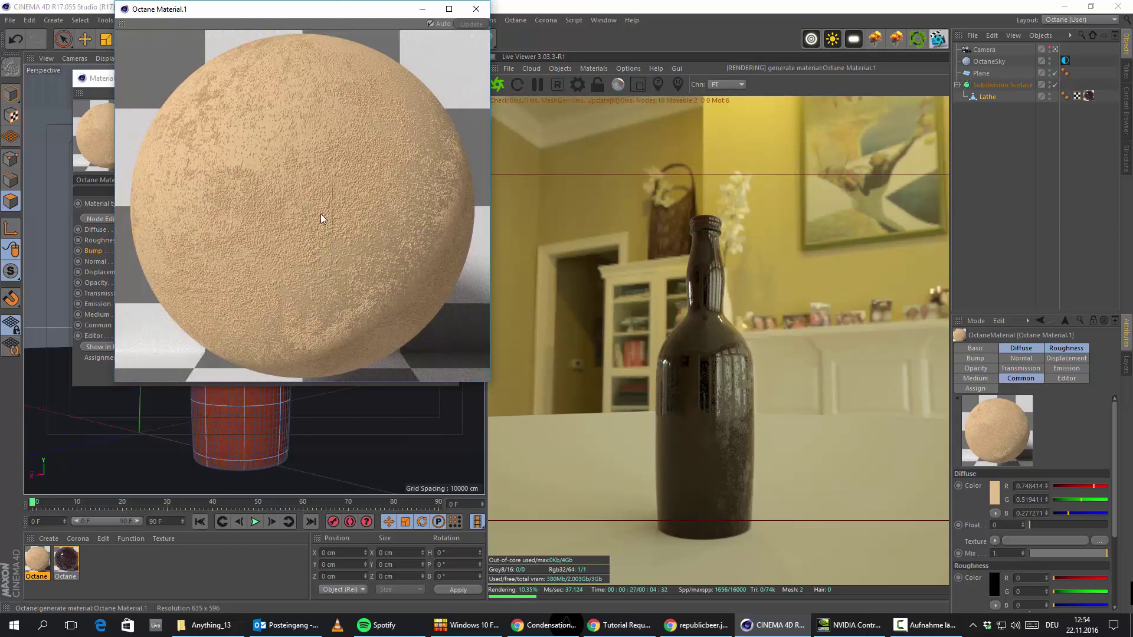
click(477, 9)
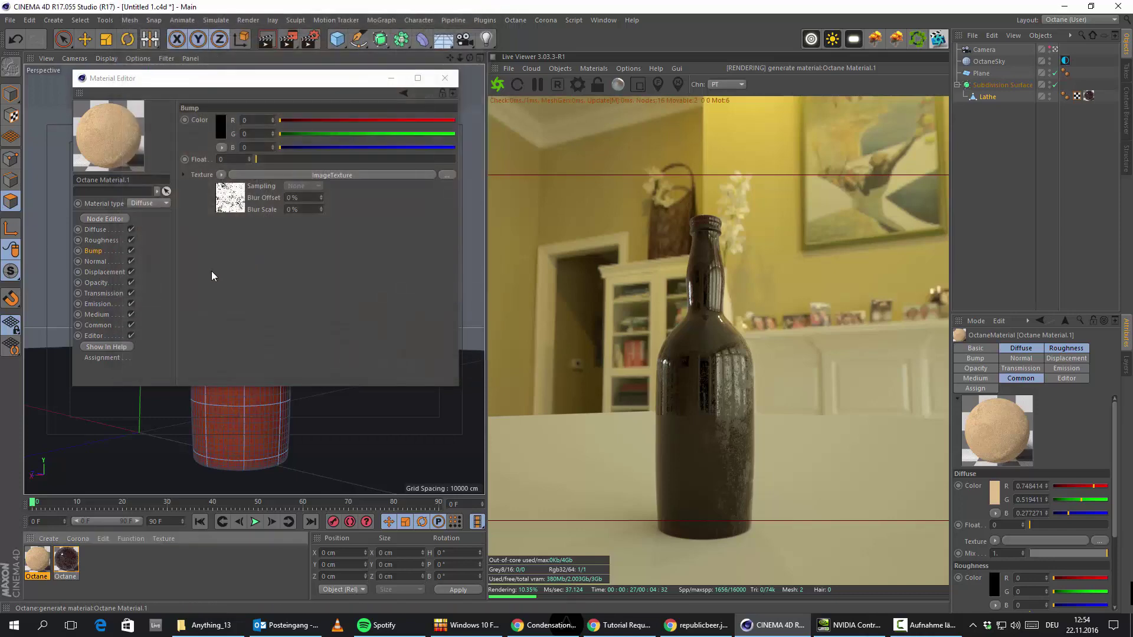
Step: Try a power of 10 on the dust material's bump texture and return it to 1
click(321, 174)
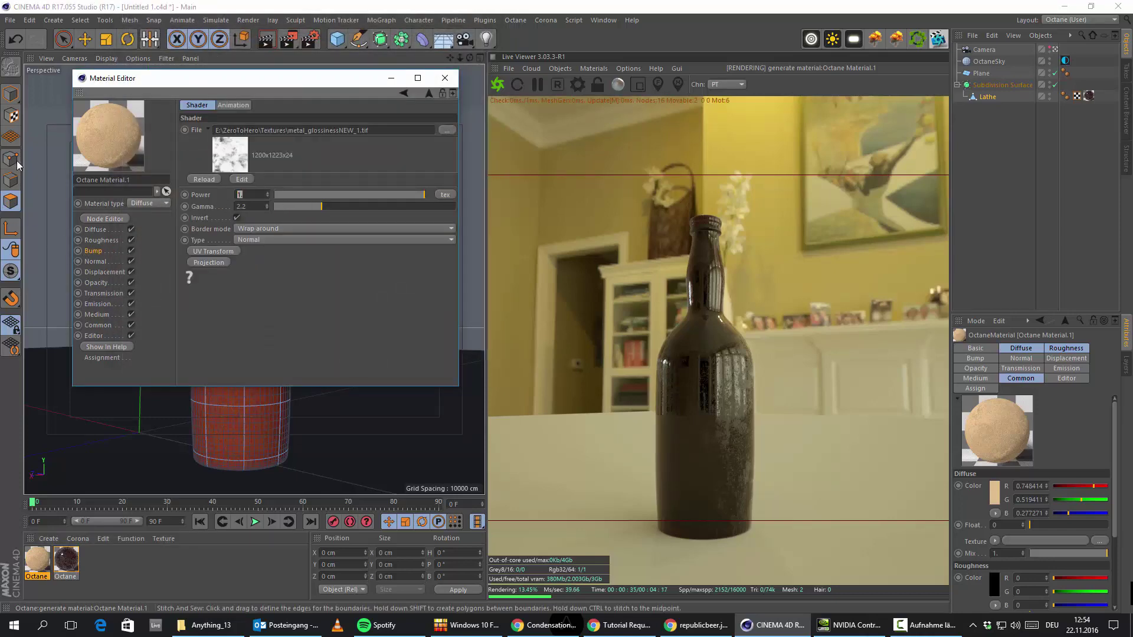
text(10)
key(Return)
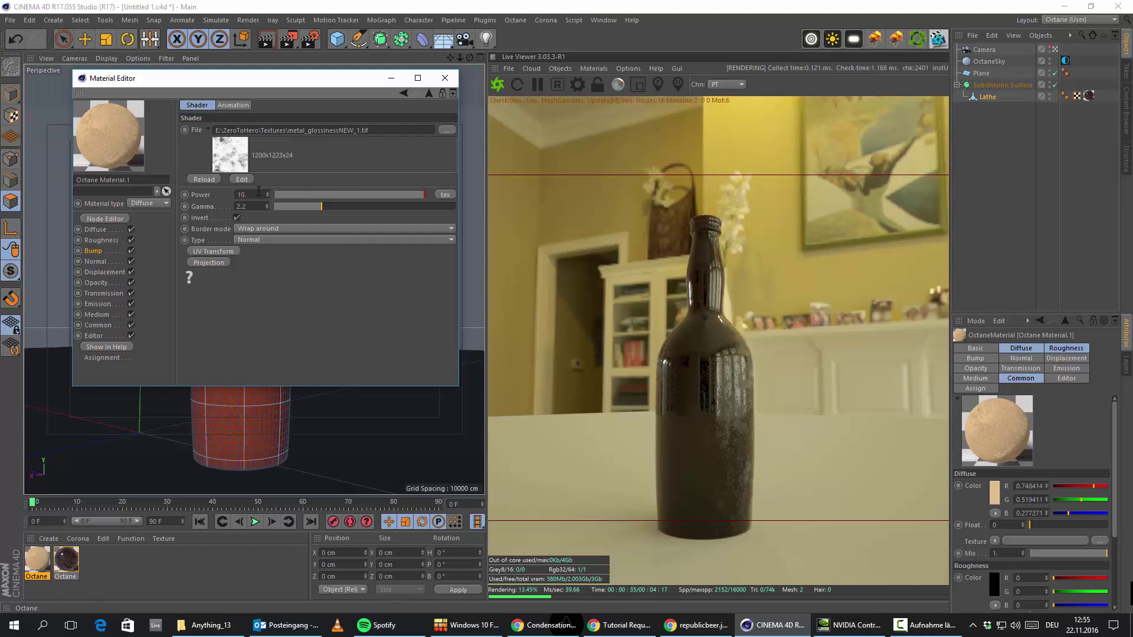
text(1)
key(Return)
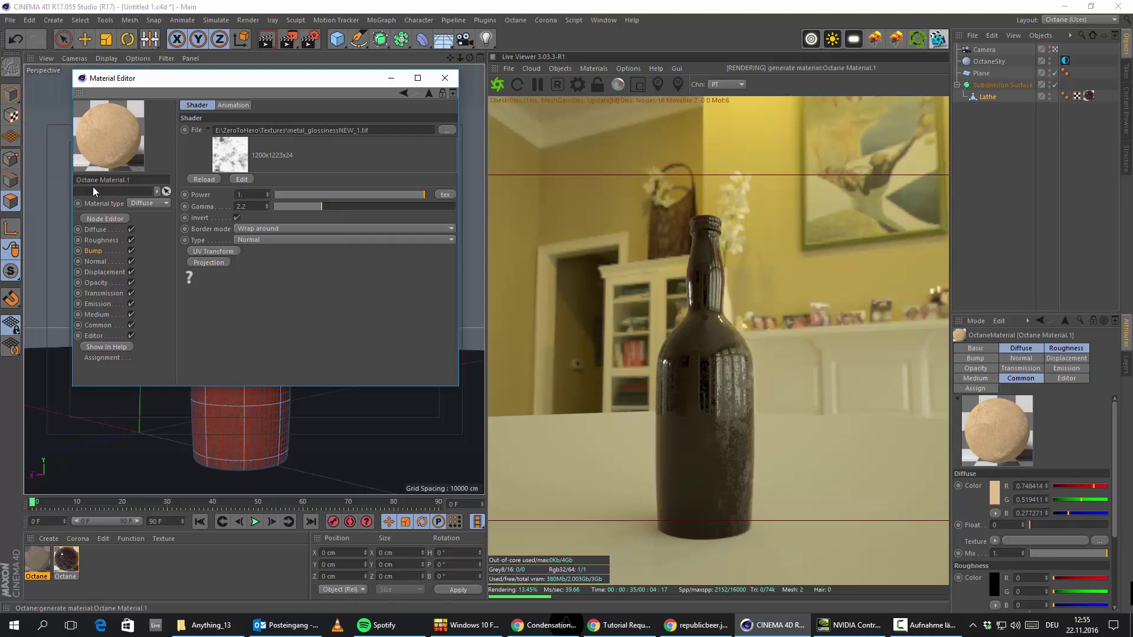
Step: Close the Material Editor and create an Octane Mix Material
click(393, 80)
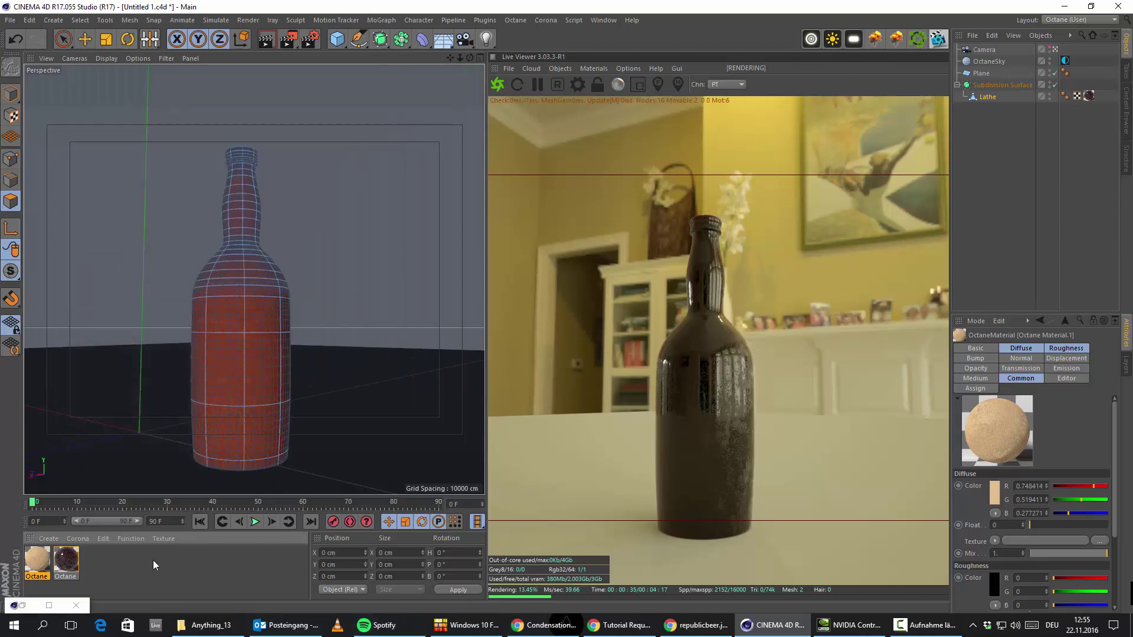
click(66, 559)
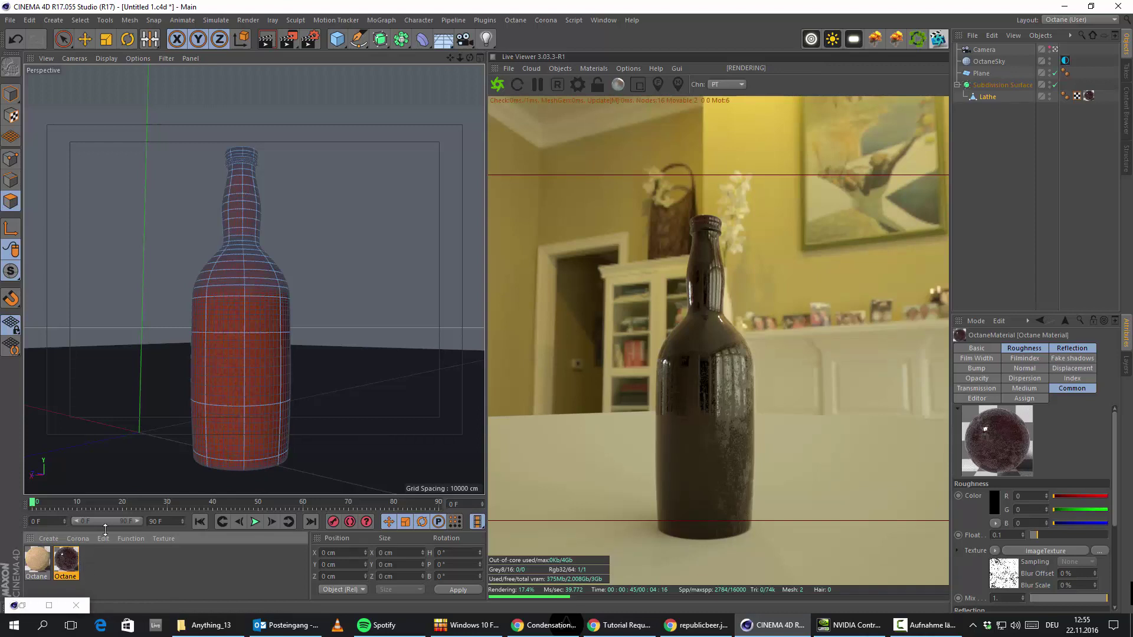
double_click(37, 559)
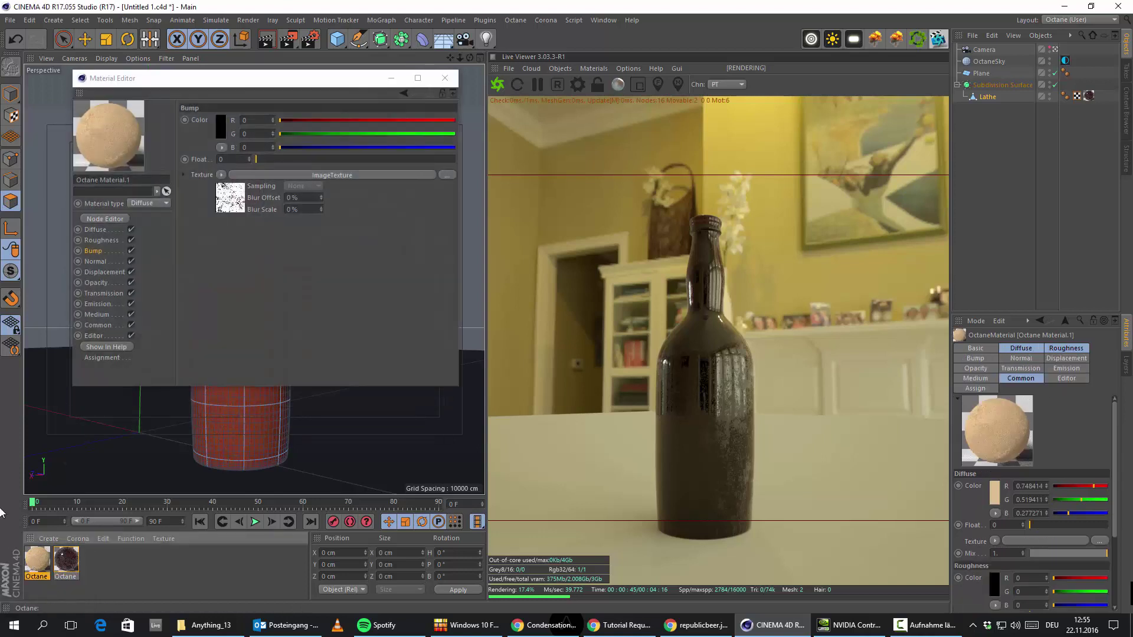
click(453, 94)
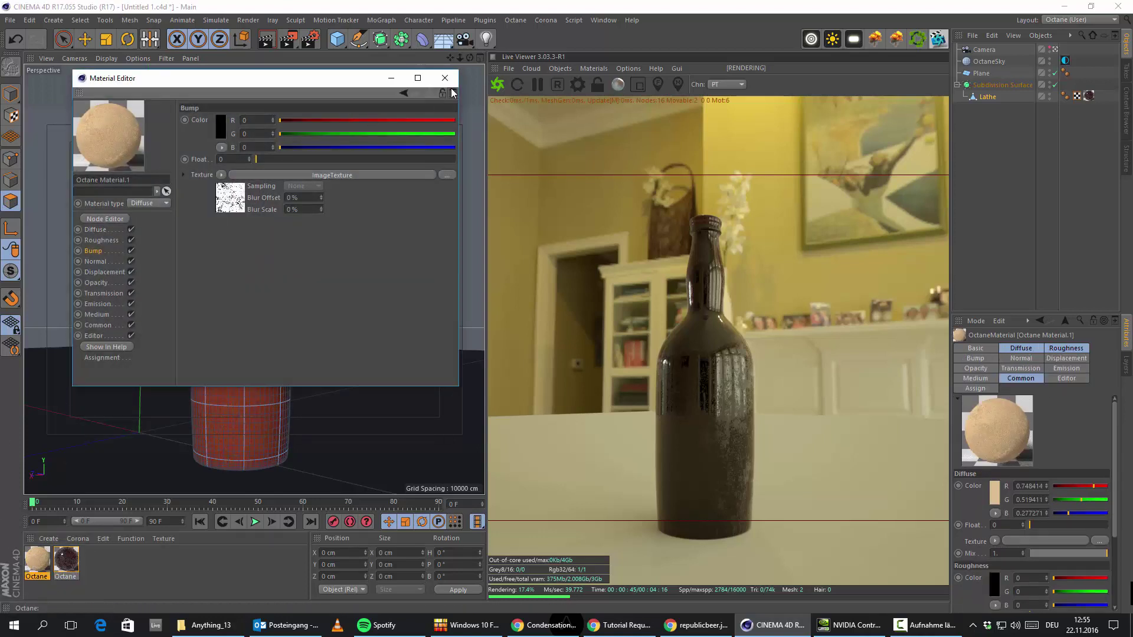
click(506, 9)
click(451, 78)
click(43, 539)
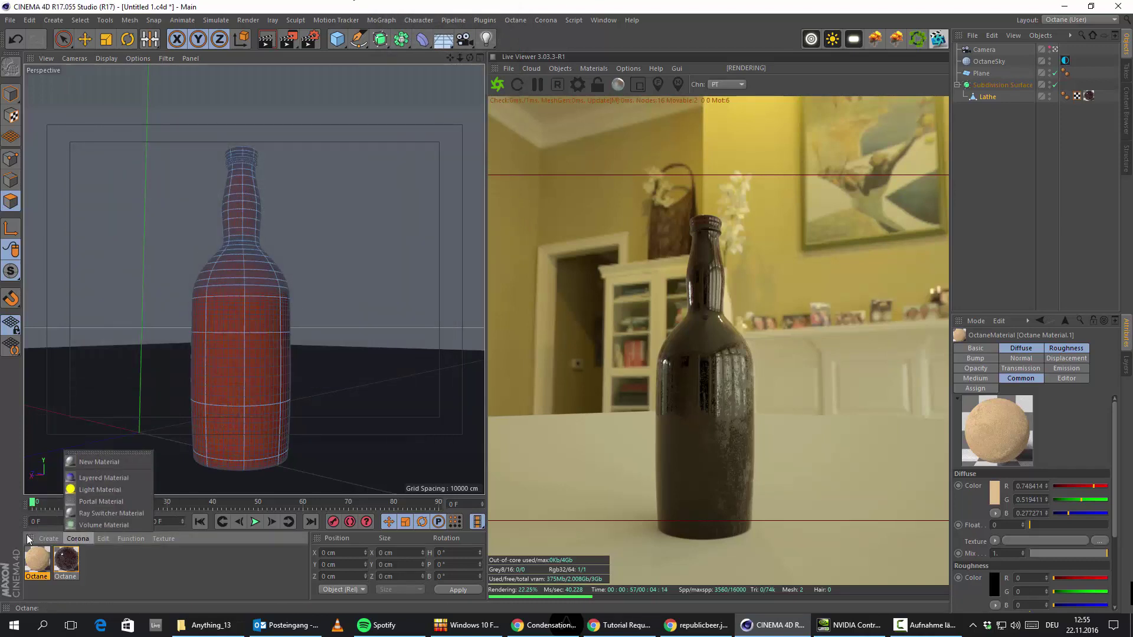
mouse_move(97, 448)
mouse_move(224, 405)
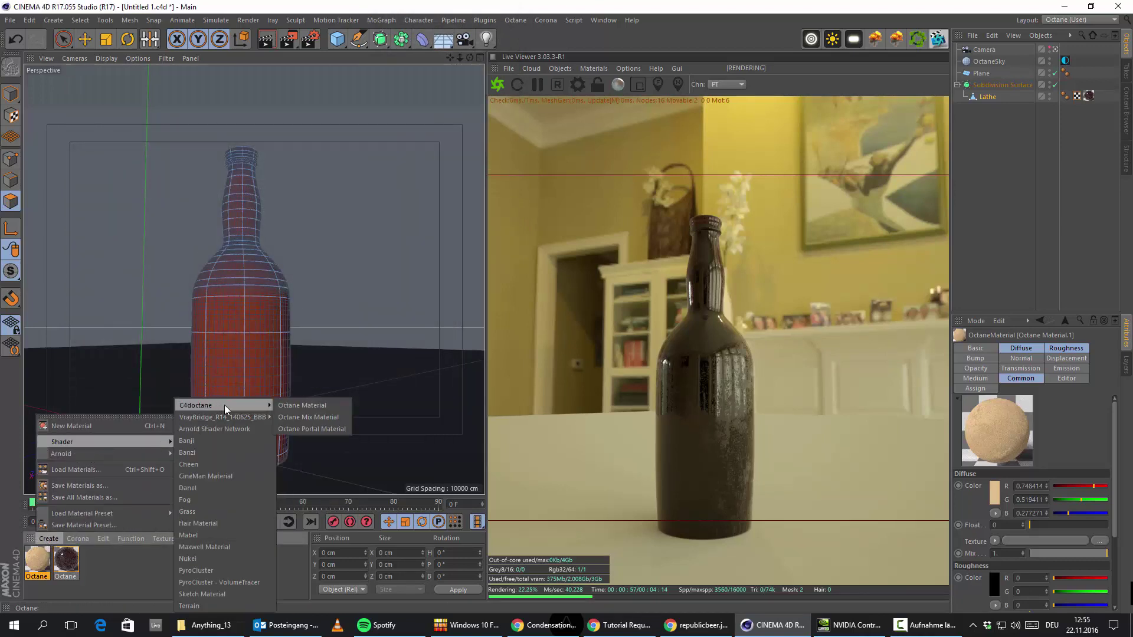
click(312, 416)
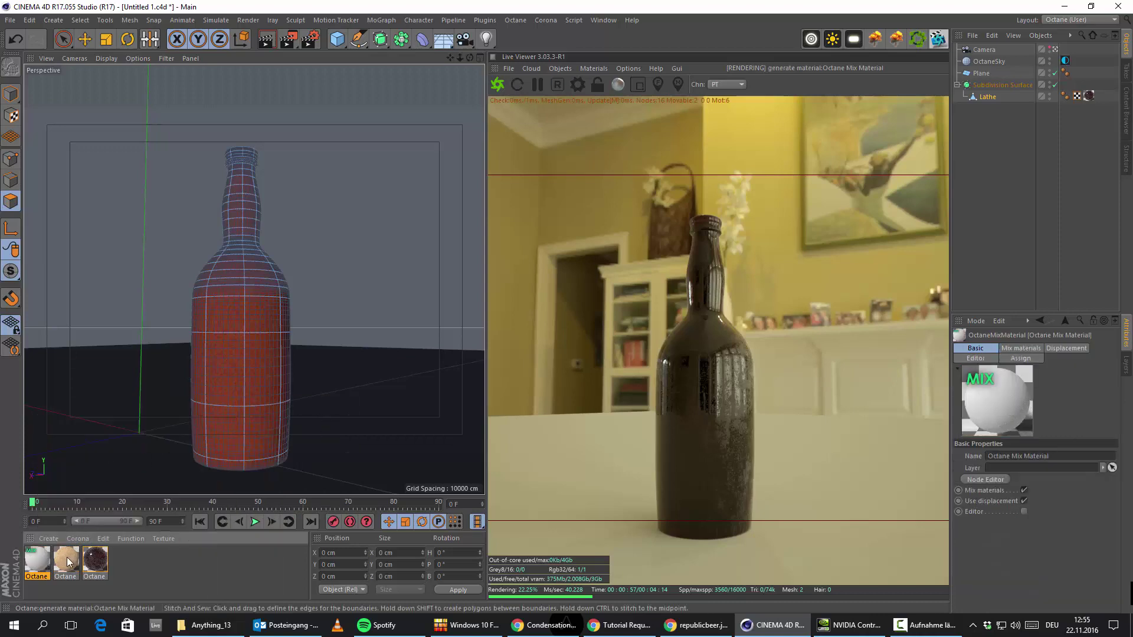
Step: In the mix material, assign the dust material as Material1 and the glass material as Material2
double_click(36, 557)
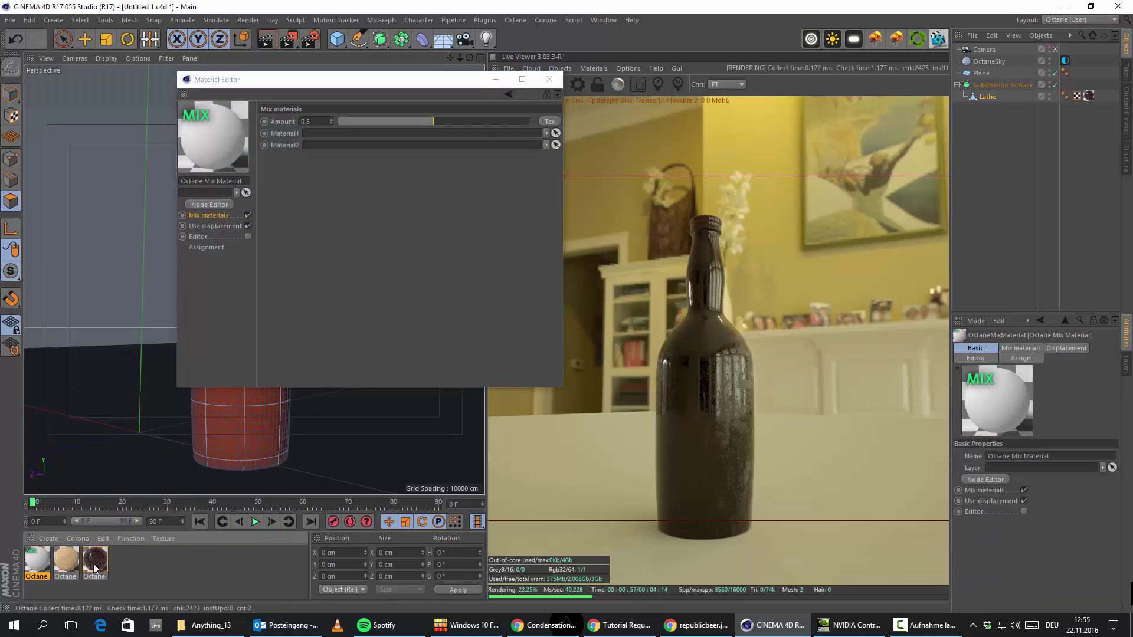
drag(307, 154, 331, 147)
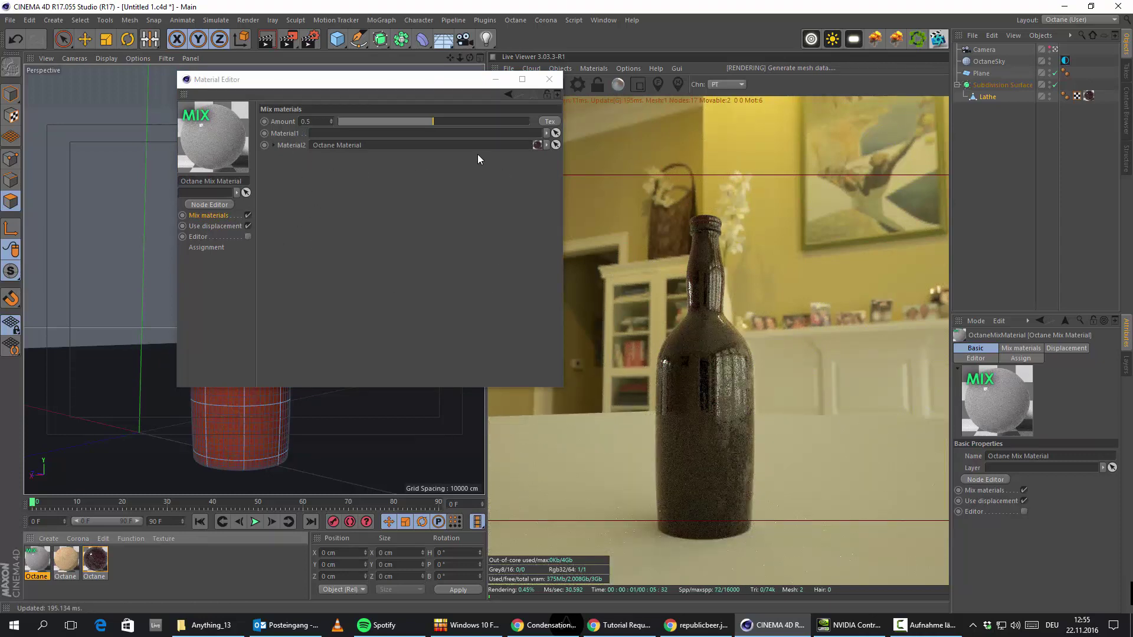
drag(65, 561, 371, 128)
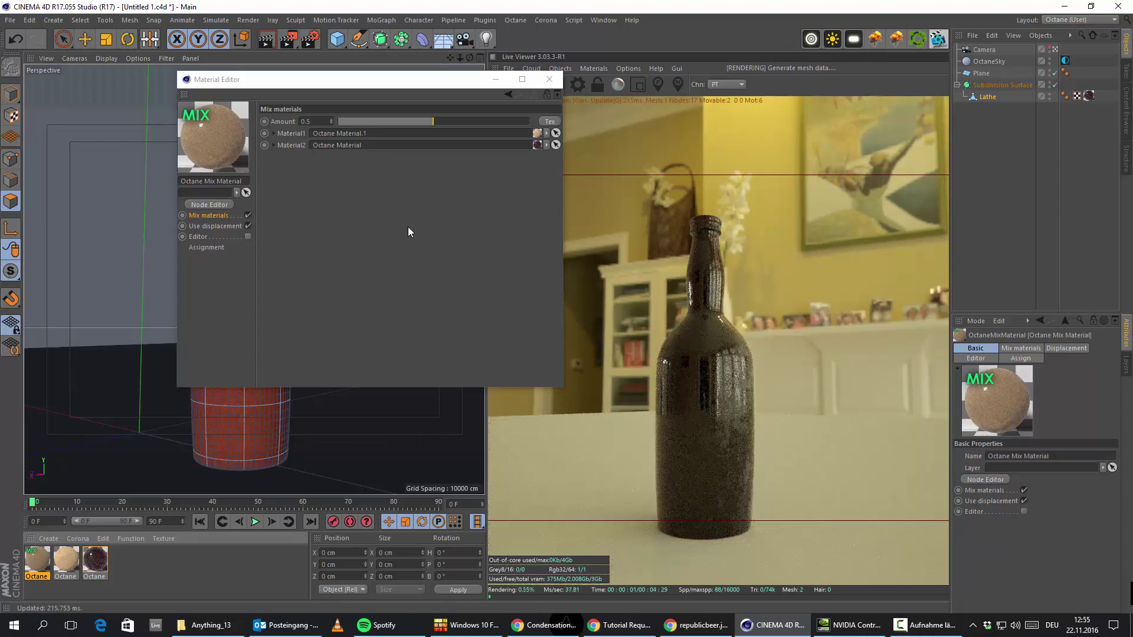
Step: Set the mix amount to 0 and assign the mix material to the Lathe in place of the glass material
drag(376, 122, 346, 122)
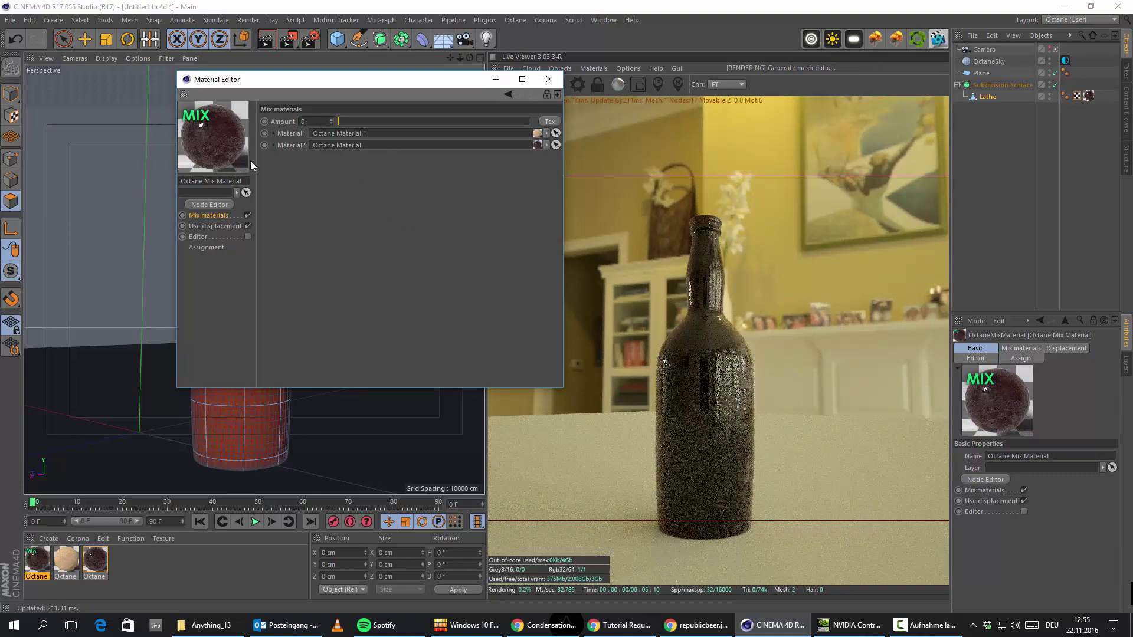
drag(241, 146, 1090, 105)
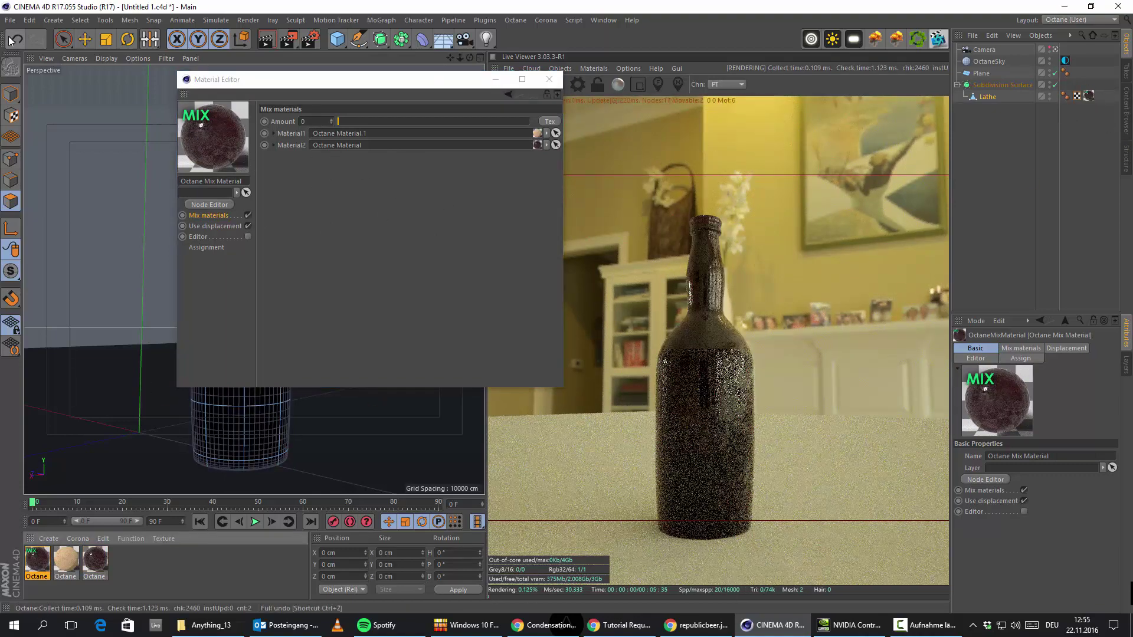
click(11, 20)
click(29, 115)
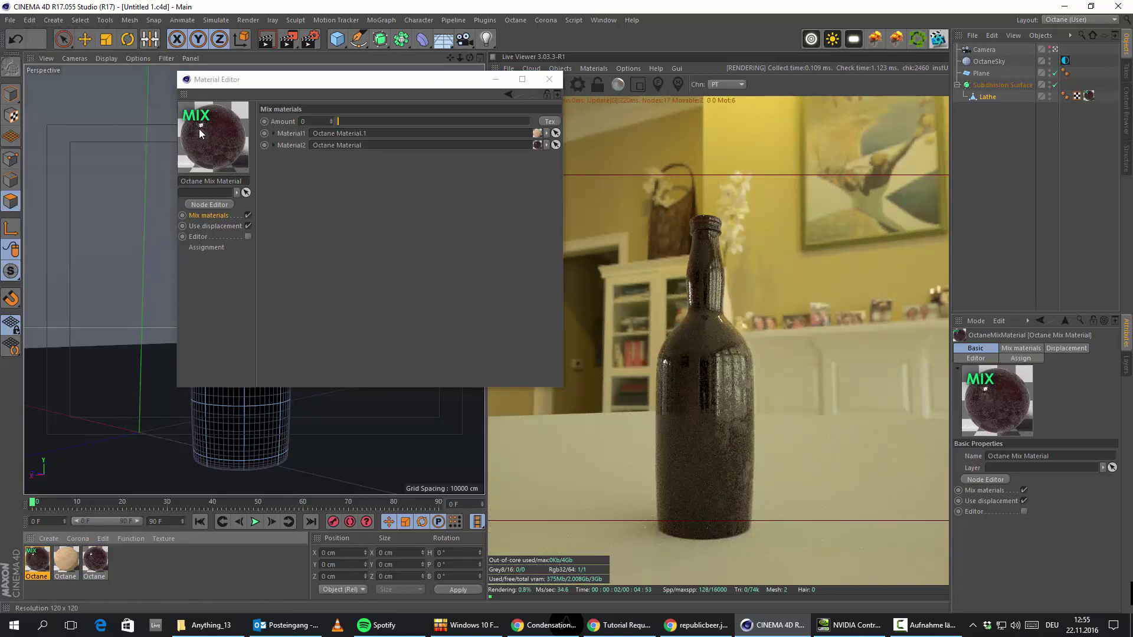
Step: Compare the balance of dust and glass by setting the mix amount to 1 and to about 0.5
click(95, 563)
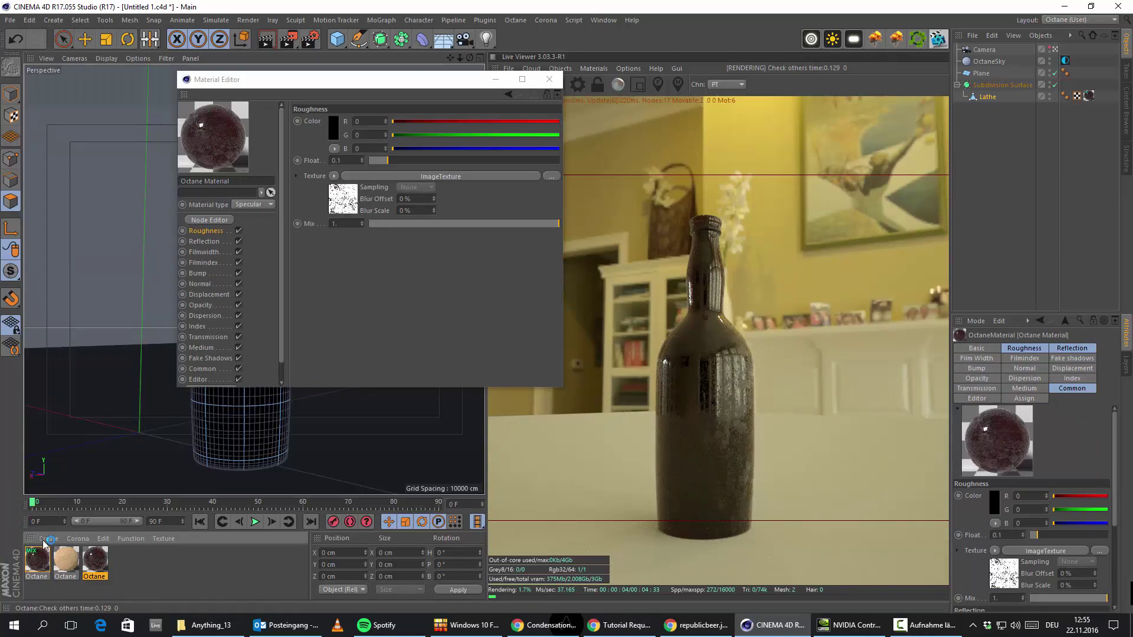
click(38, 559)
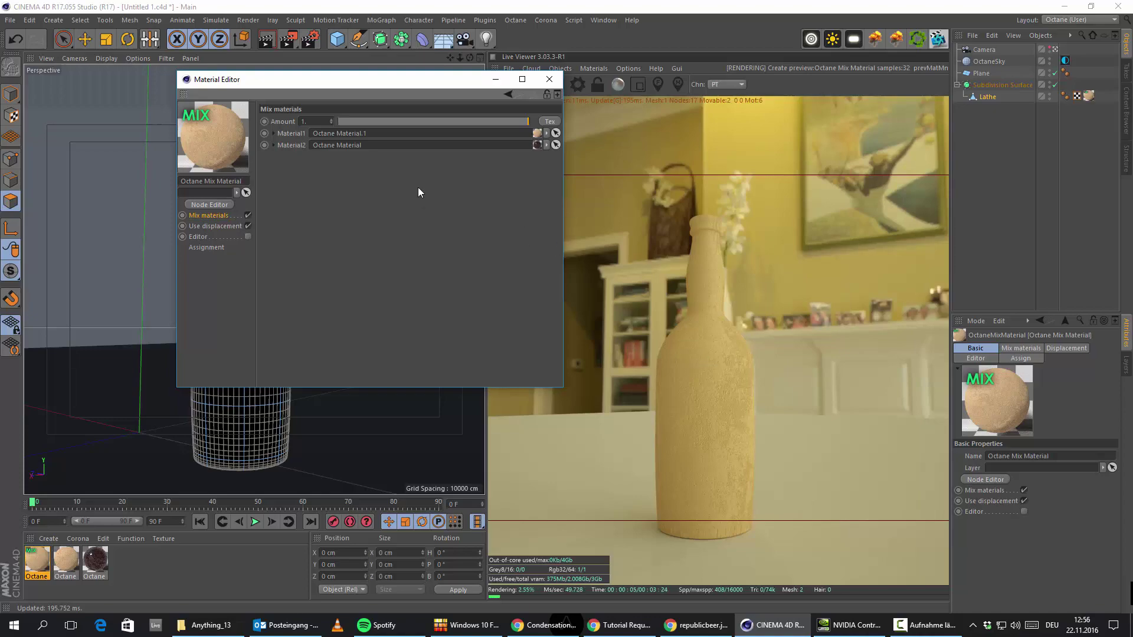
drag(445, 122, 433, 125)
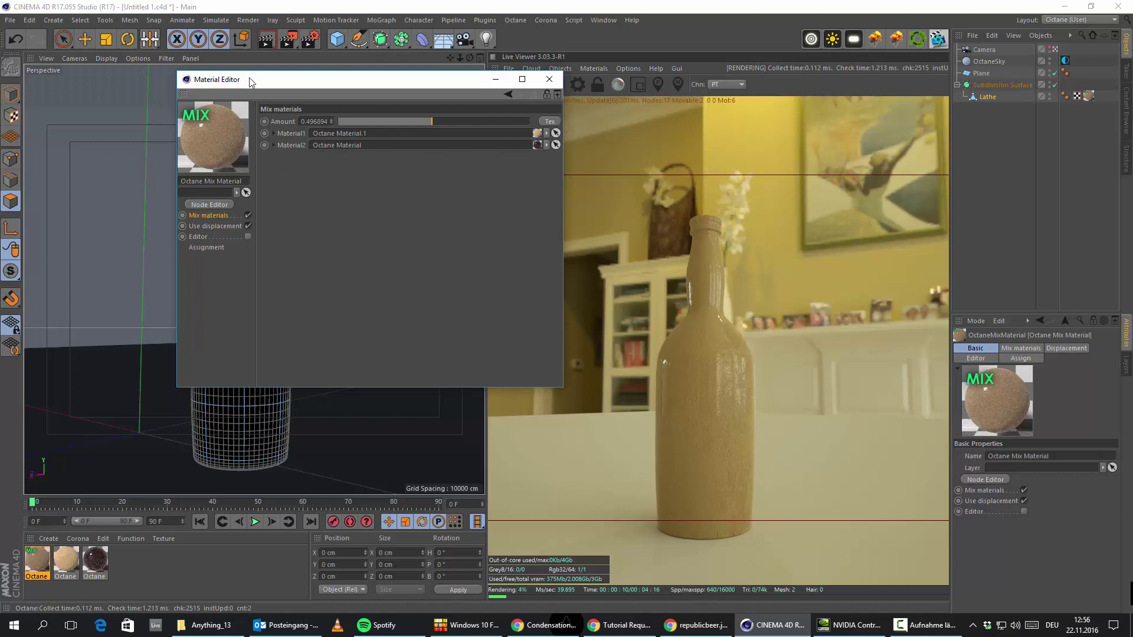
drag(253, 79, 217, 118)
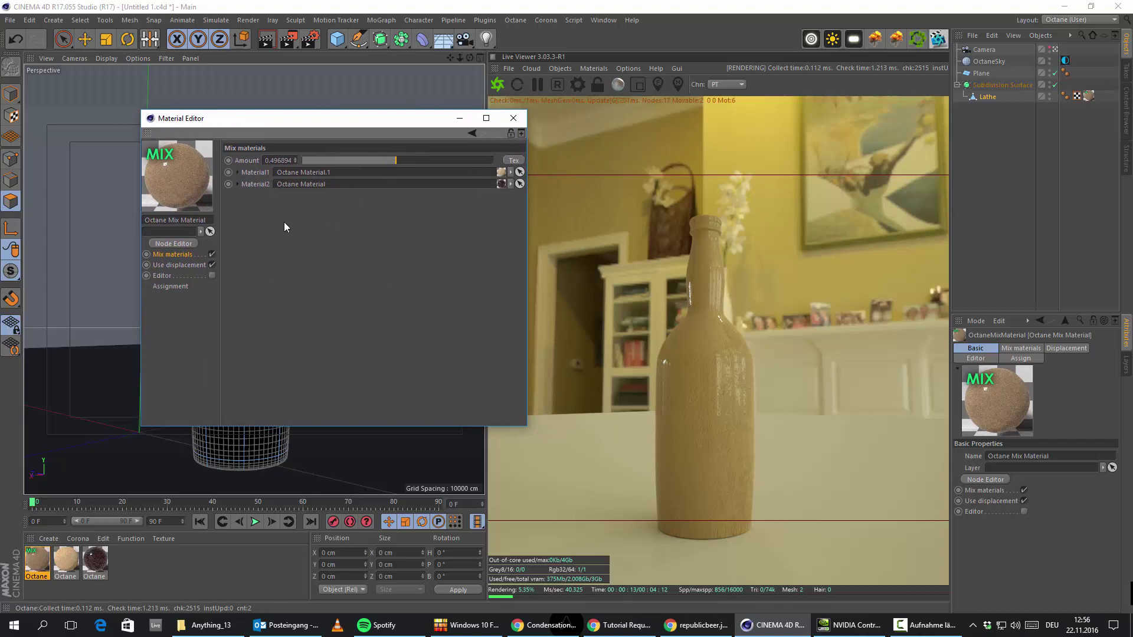
click(513, 160)
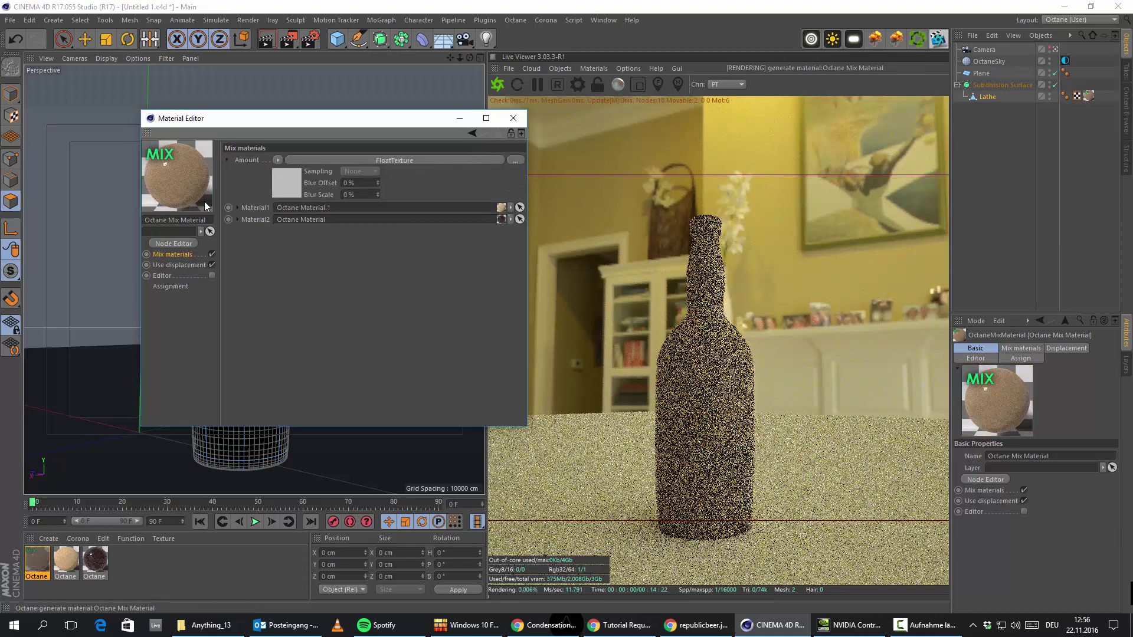
click(282, 162)
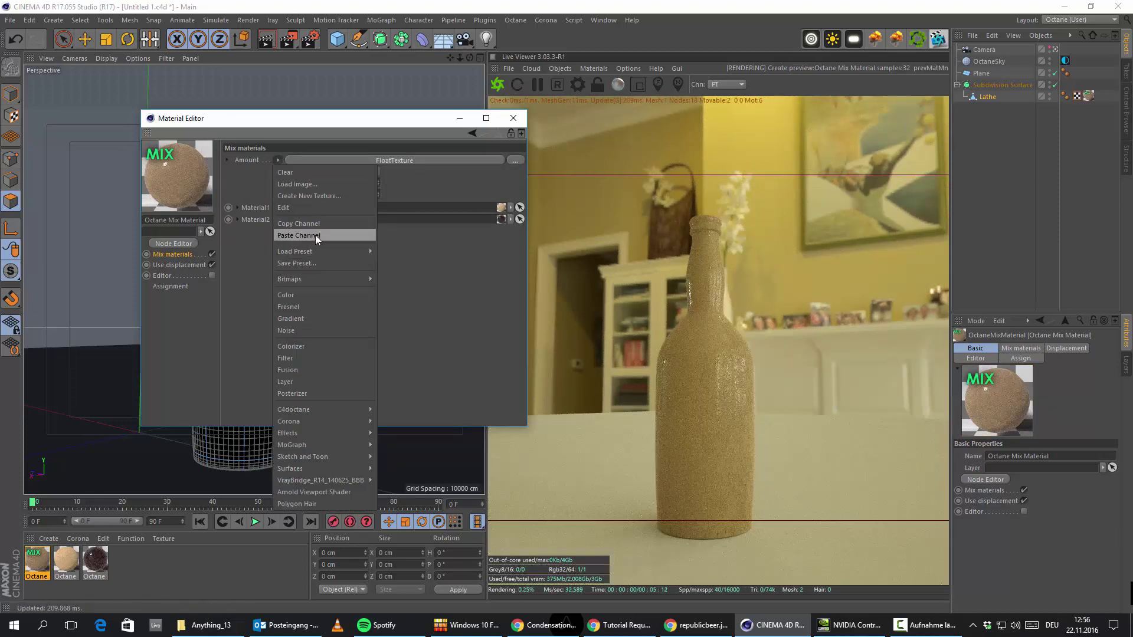
click(287, 223)
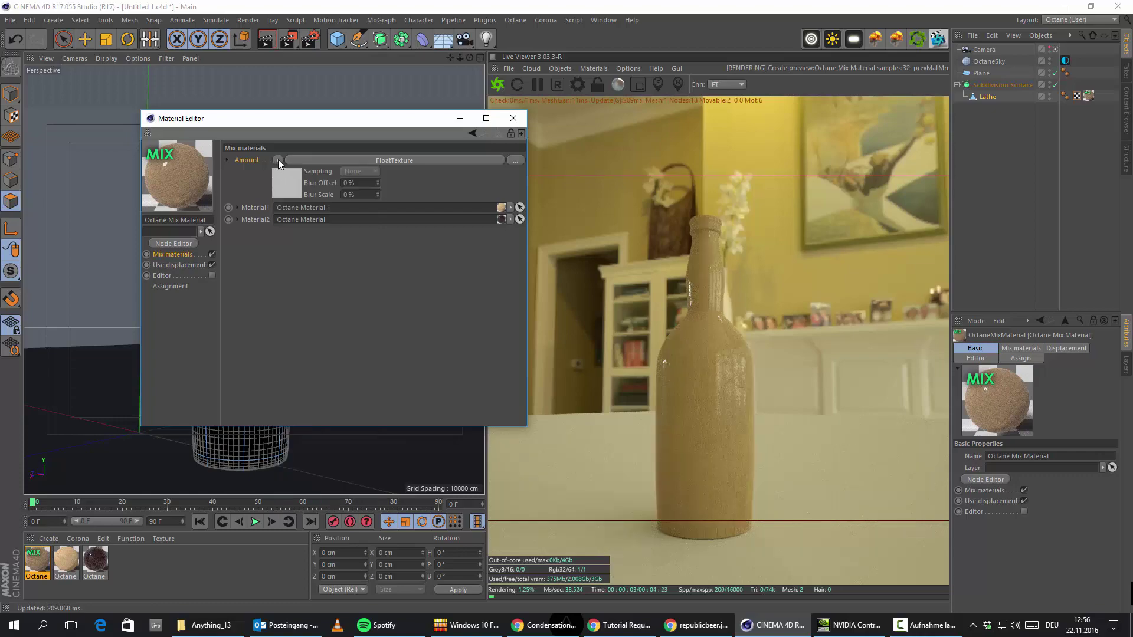
click(278, 160)
click(285, 172)
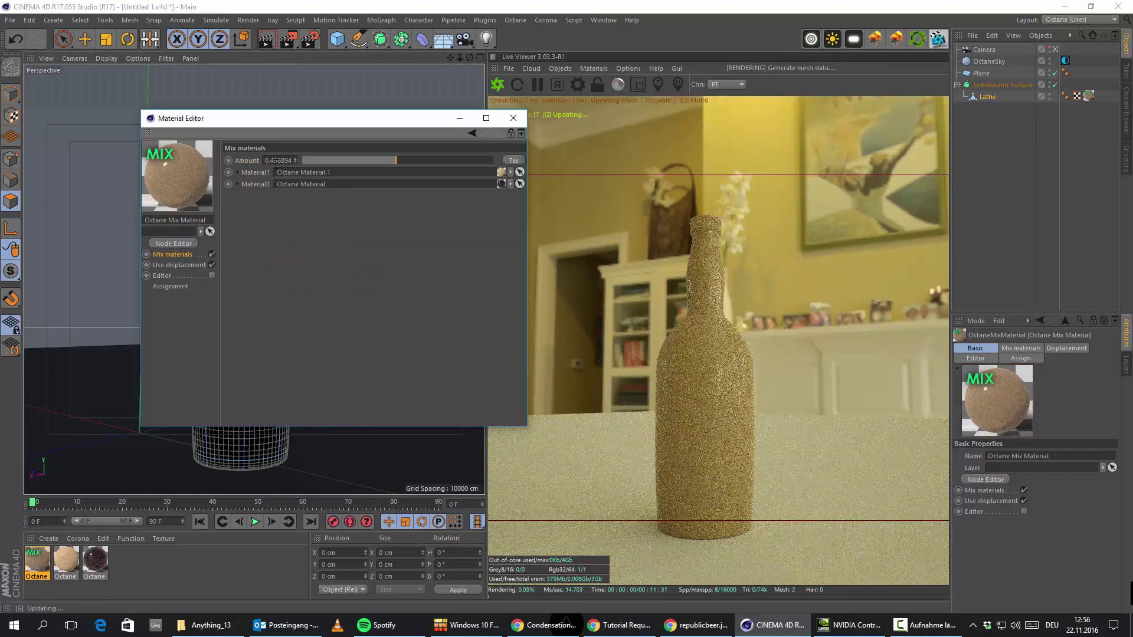
Step: Switch the mix material's amount to a texture and paste the copied image texture into it
click(510, 160)
click(279, 159)
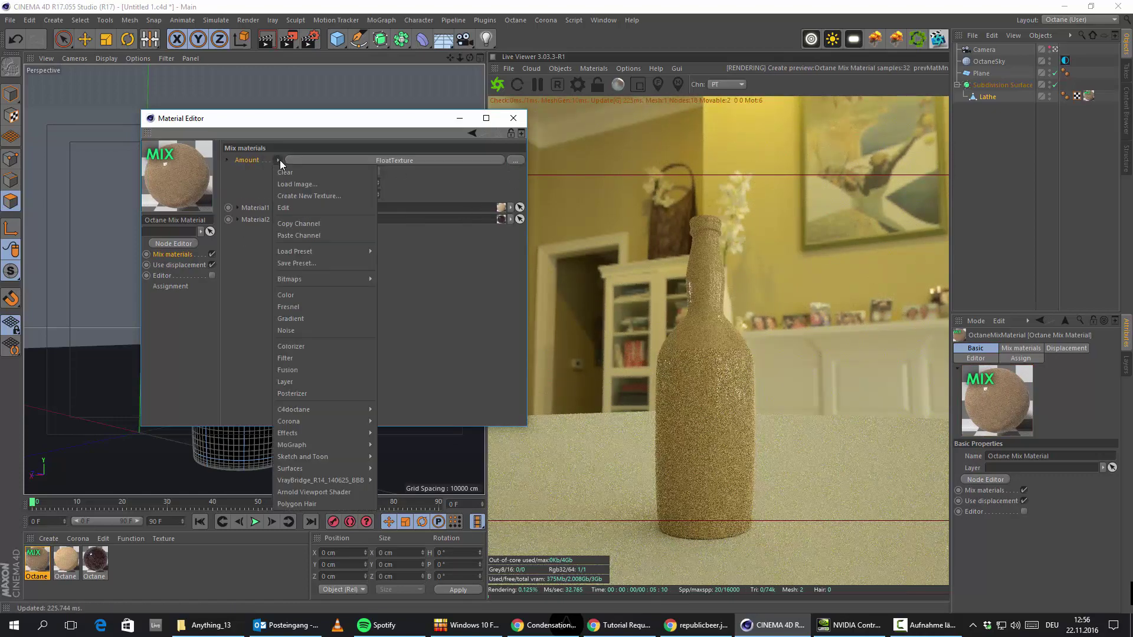
click(299, 234)
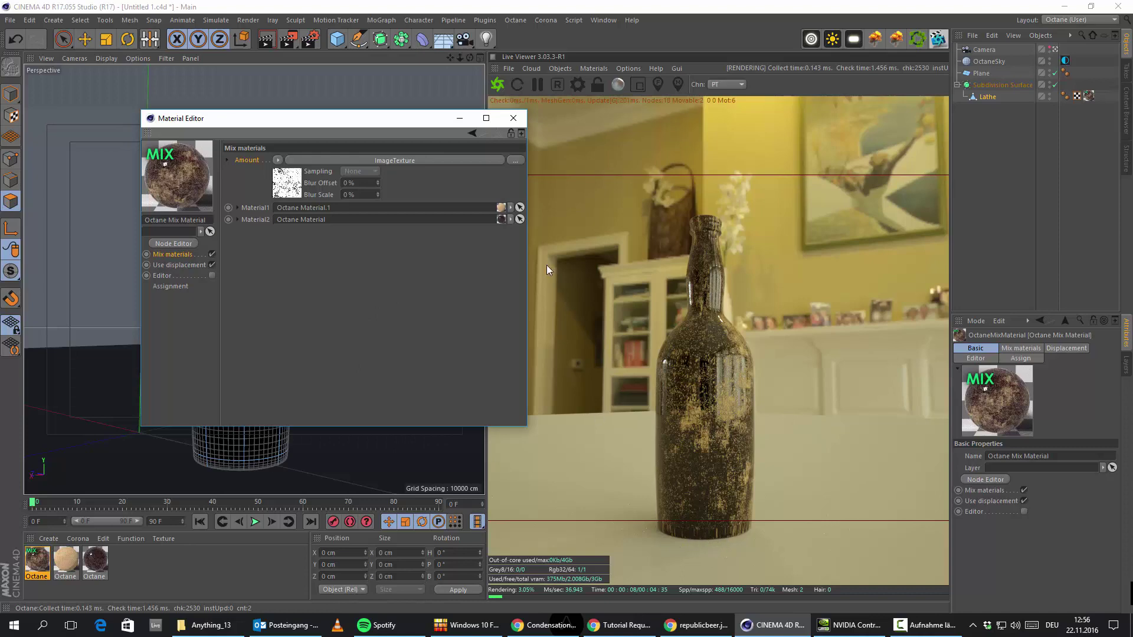
Step: Try Cubic projection on the Lathe's mix material texture tag and switch it to Cylindrical
click(1089, 95)
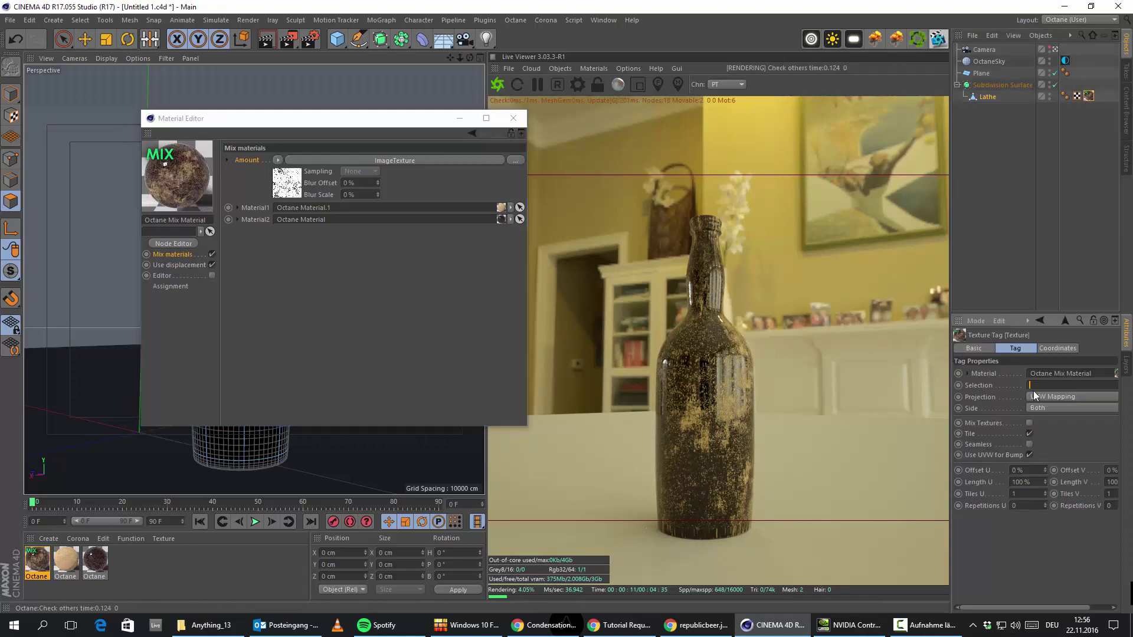
click(1033, 390)
click(1038, 455)
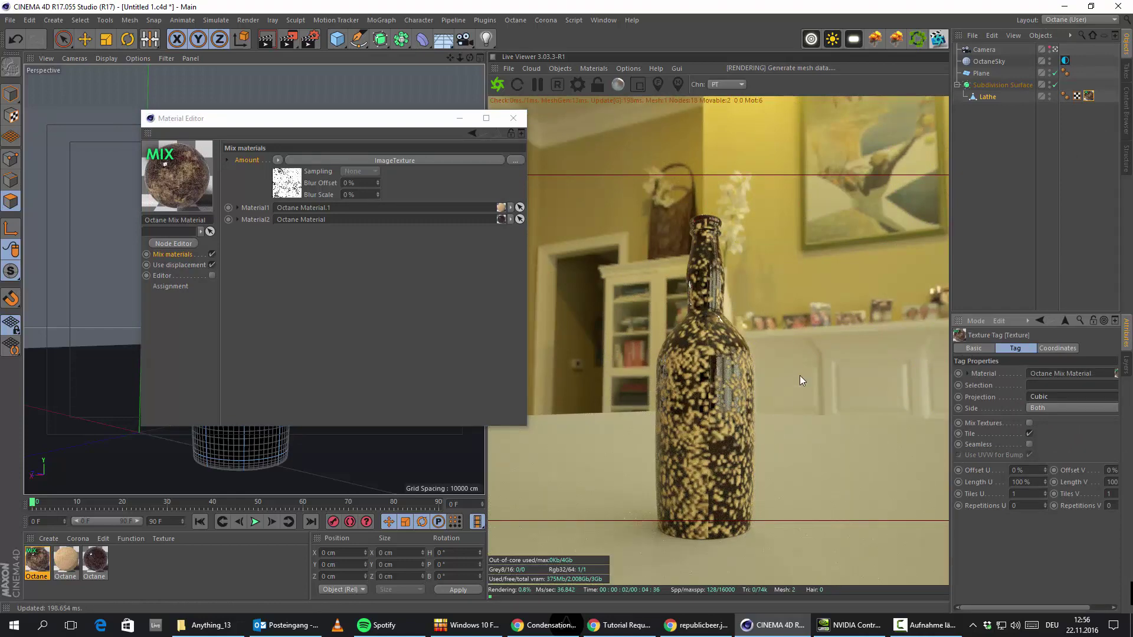
click(1054, 396)
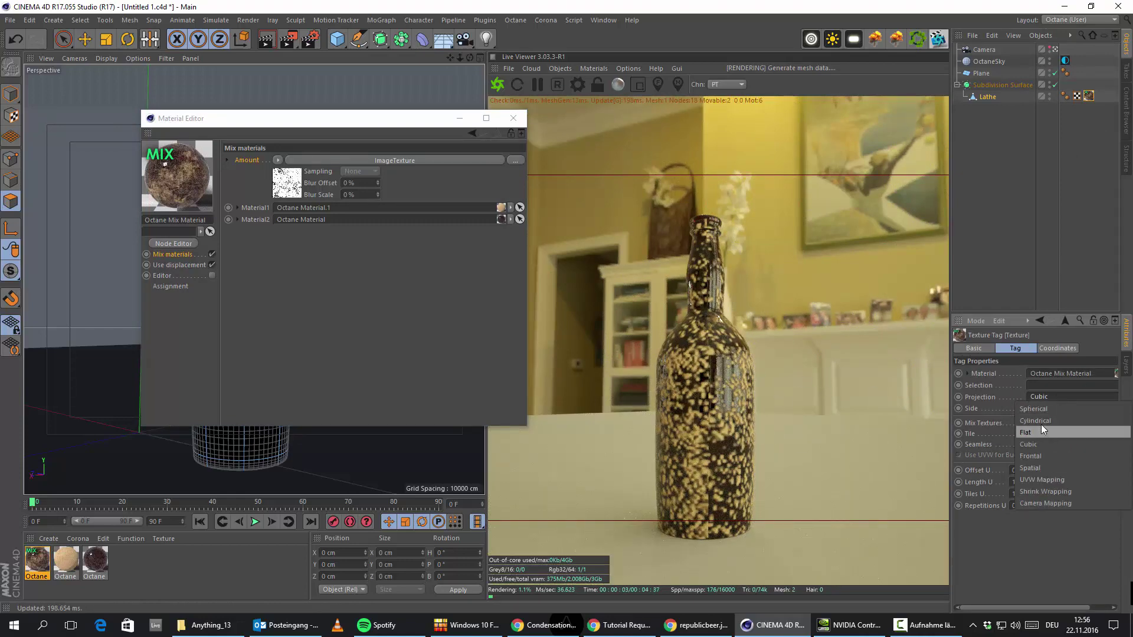
click(1057, 420)
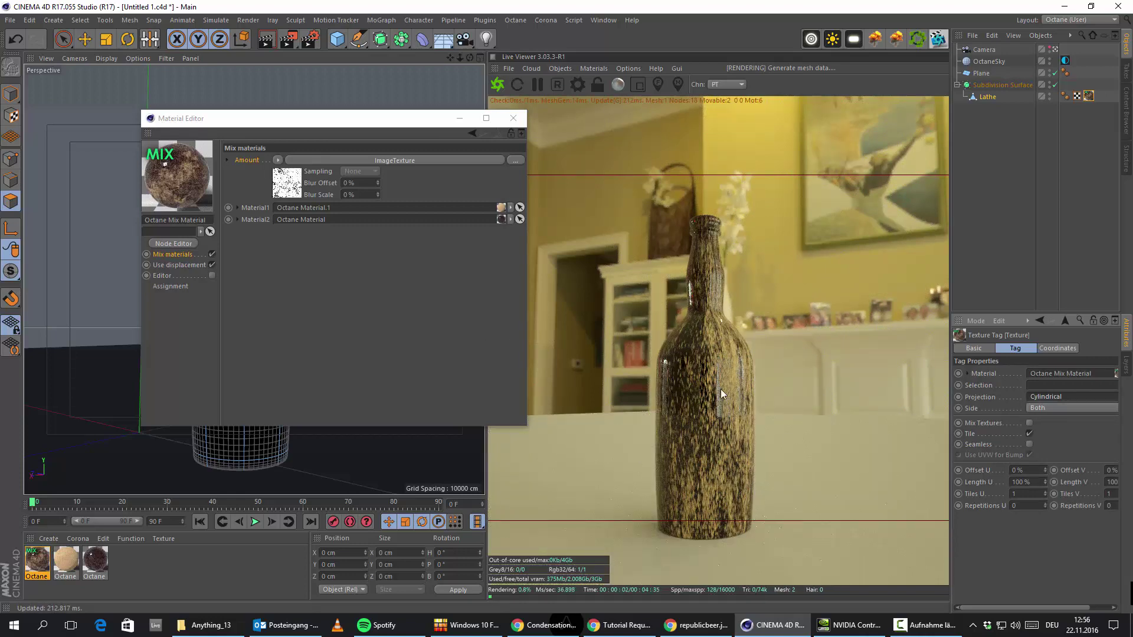
Step: Set the mix material texture tag's Length U to 50% and Length V to 10%
drag(1034, 482, 833, 463)
text(50)
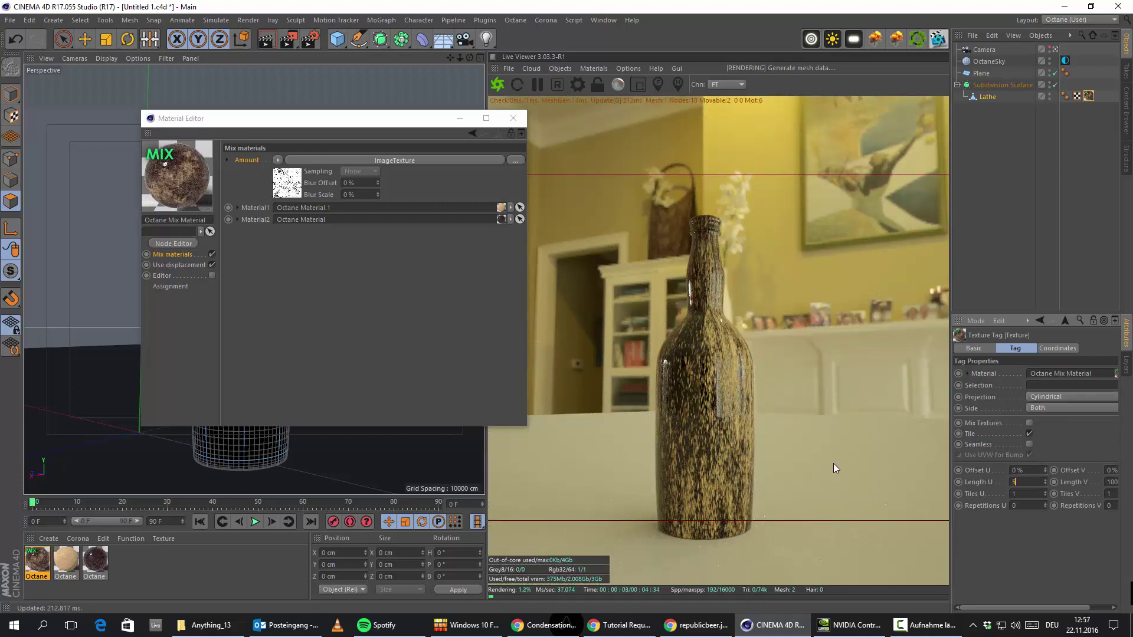
key(Return)
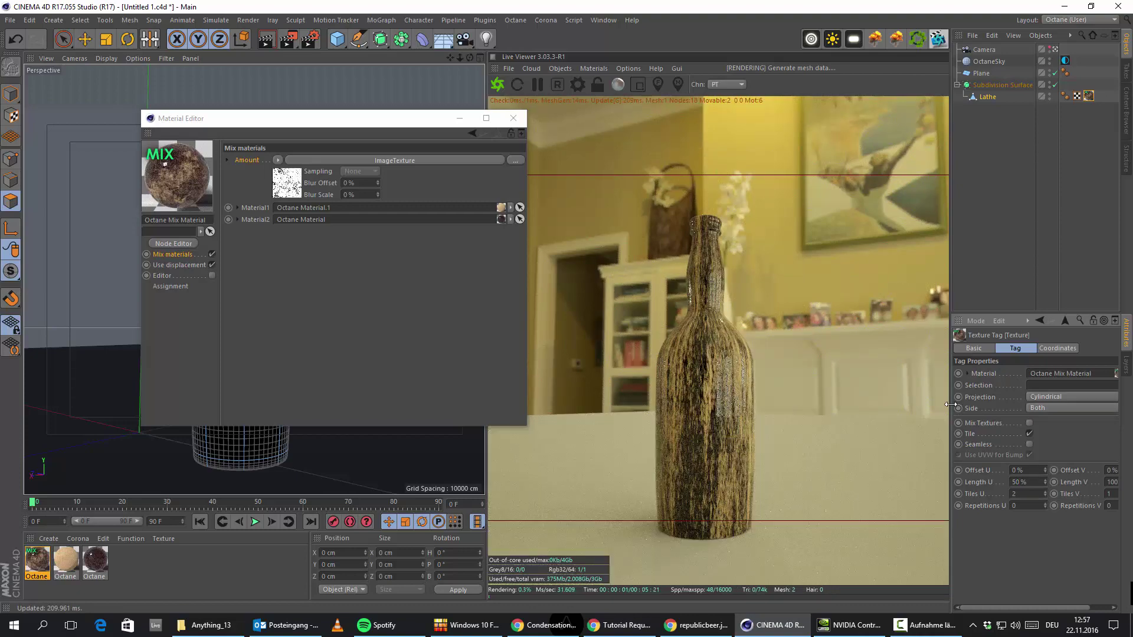
drag(951, 407, 859, 407)
drag(1042, 482, 781, 456)
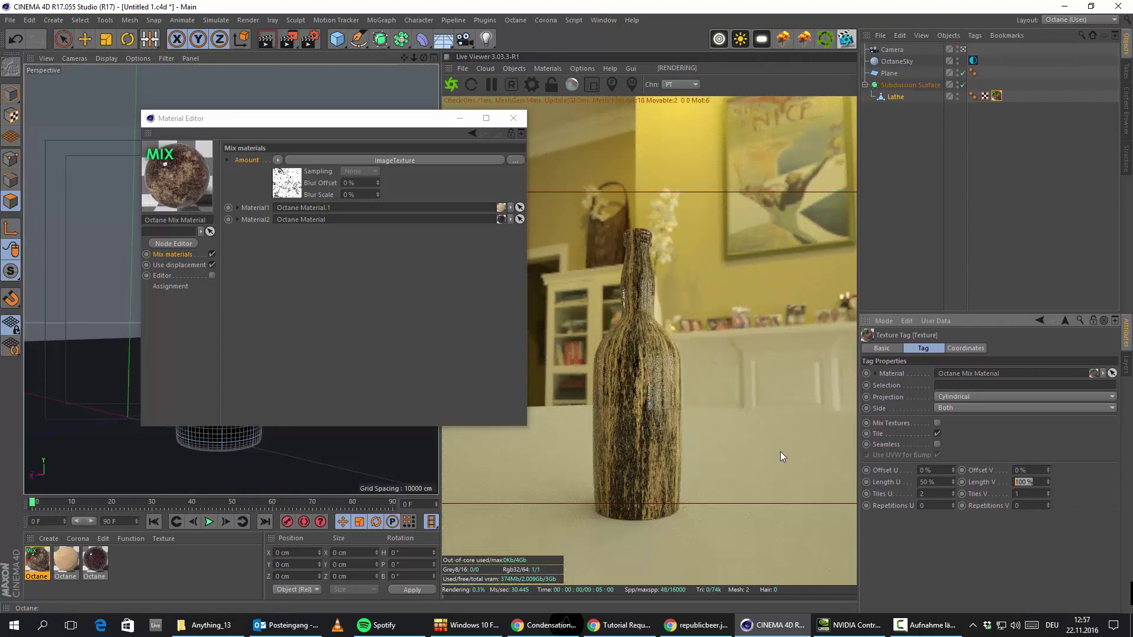
text(10)
key(Return)
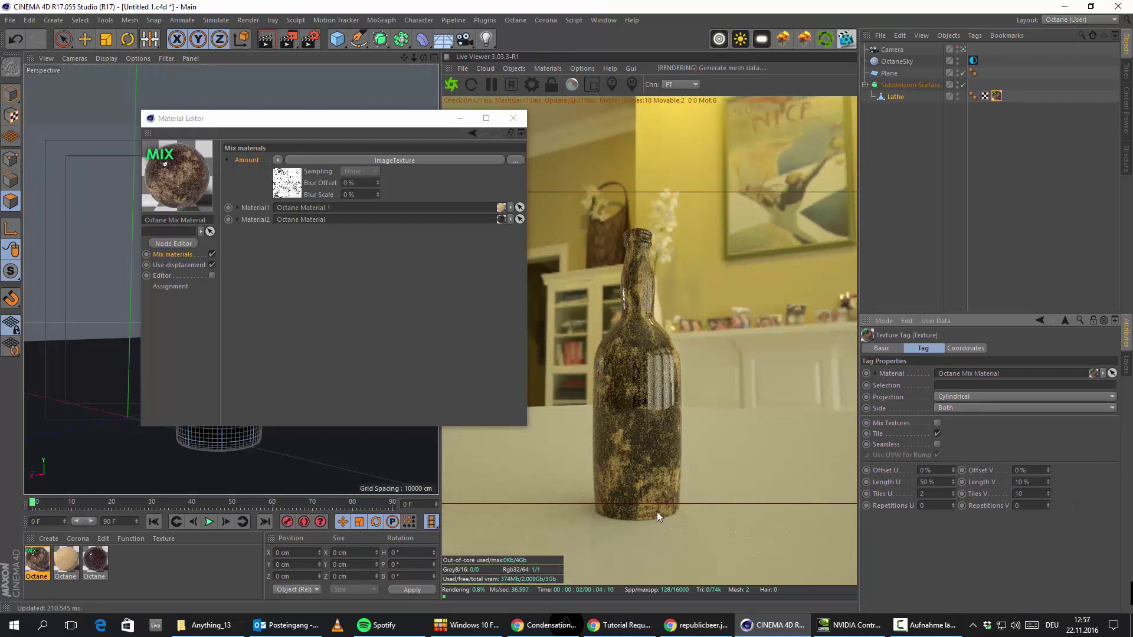
drag(402, 118, 306, 114)
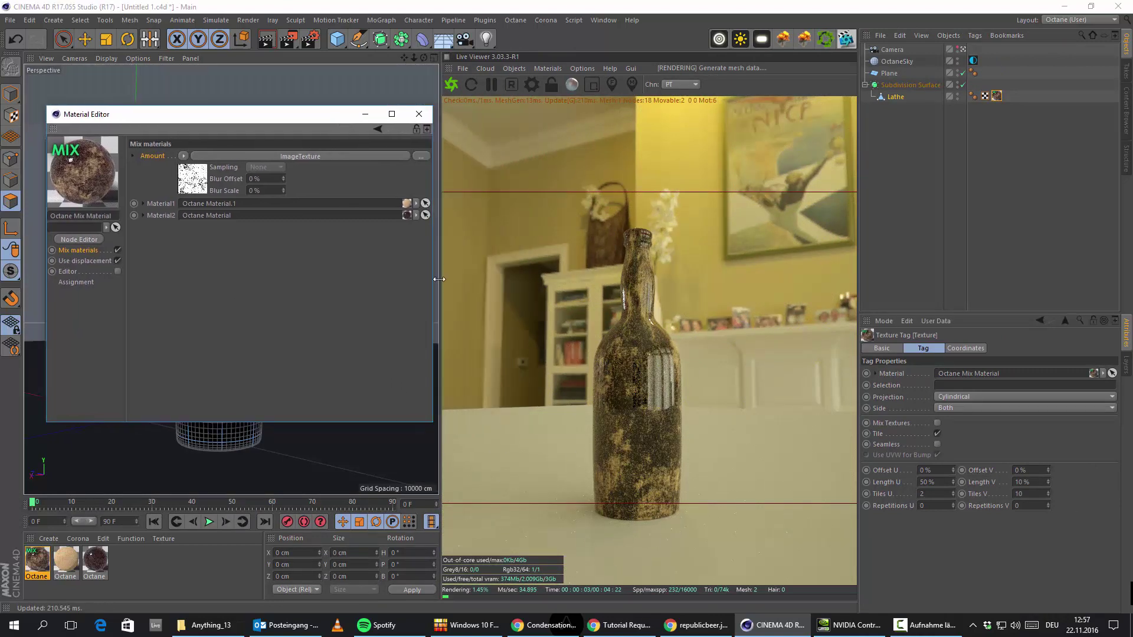
mouse_move(440, 319)
mouse_down()
mouse_move(567, 319)
mouse_move(450, 302)
mouse_up()
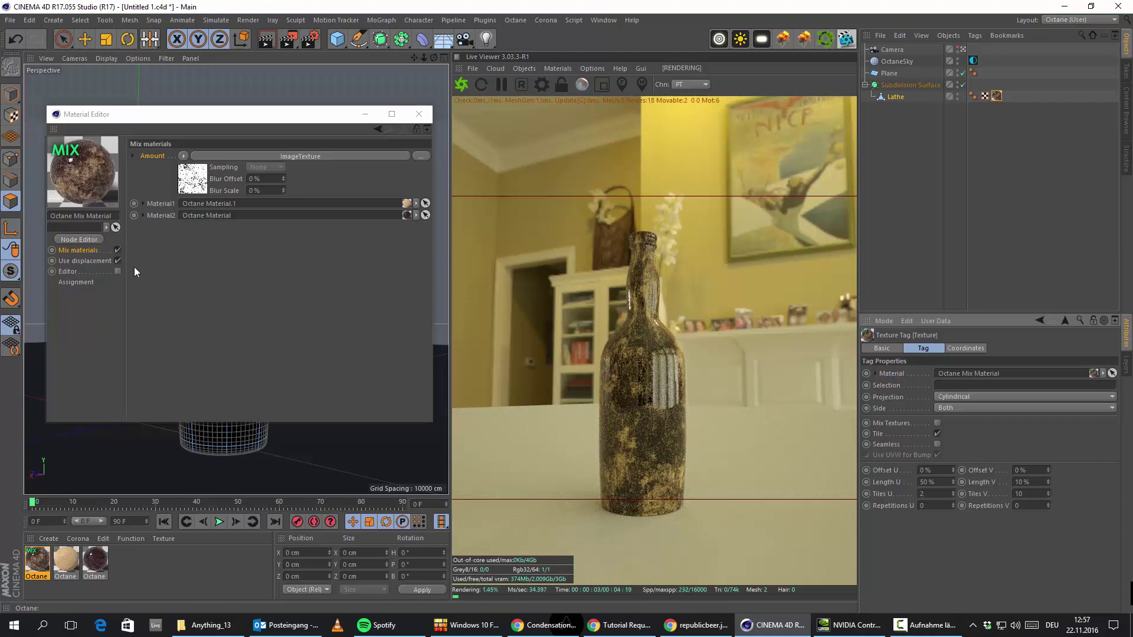
Step: Compare the bottle render with Invert turned off and back on in the glass material's roughness image texture
click(93, 557)
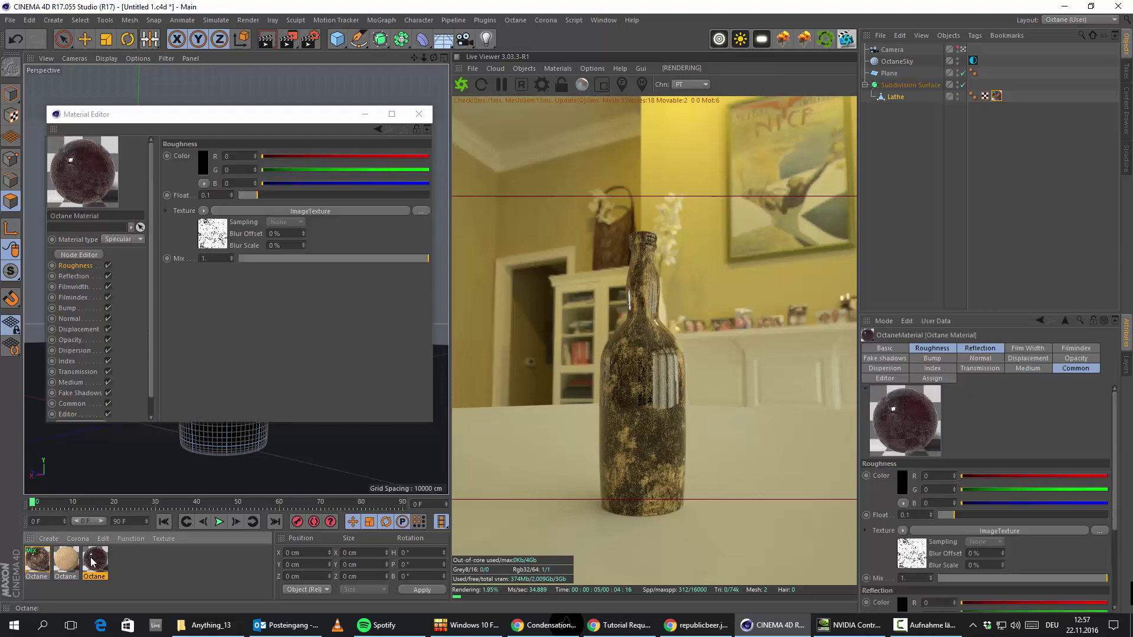
click(341, 213)
click(219, 255)
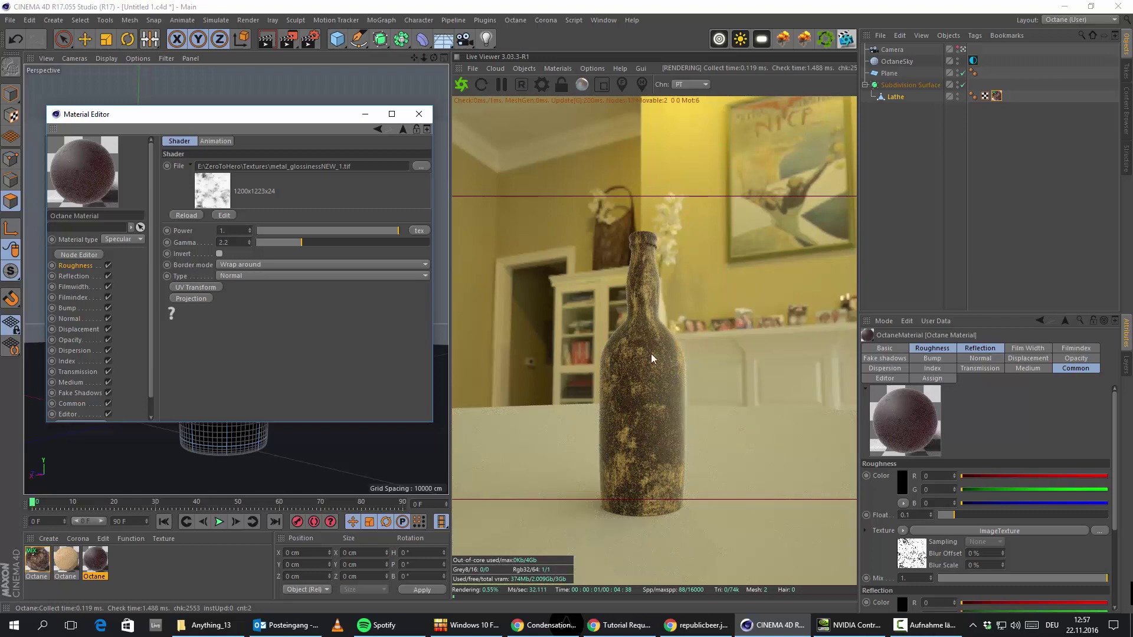
click(220, 254)
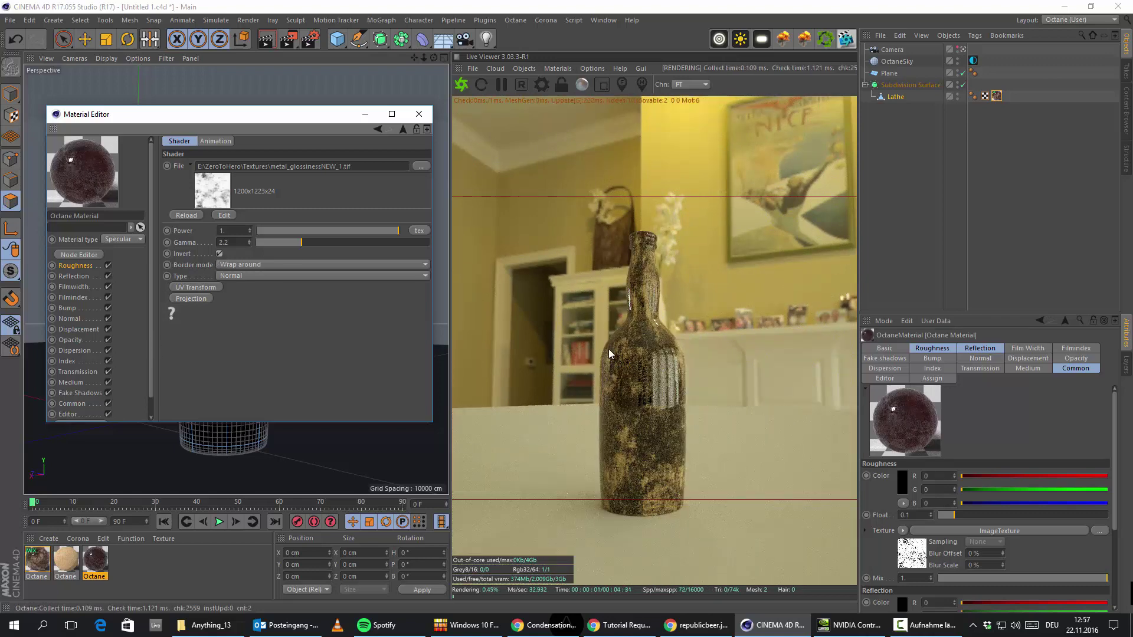
Step: Place the glass material's roughness image texture inside an Octane MixTexture and open the MixTexture's settings
click(67, 266)
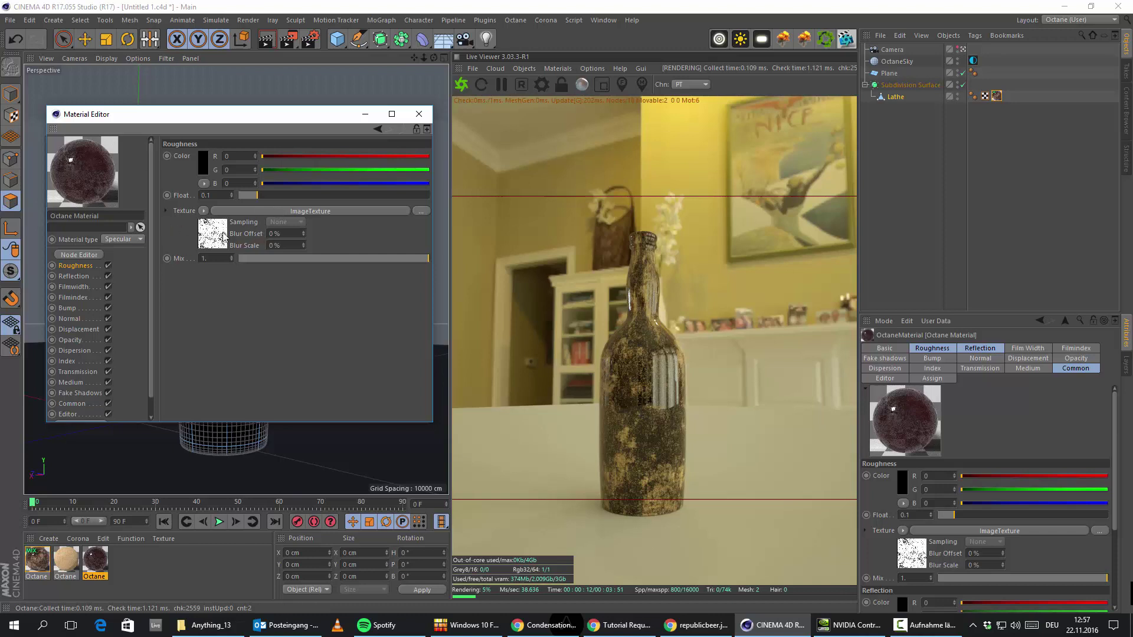
click(203, 211)
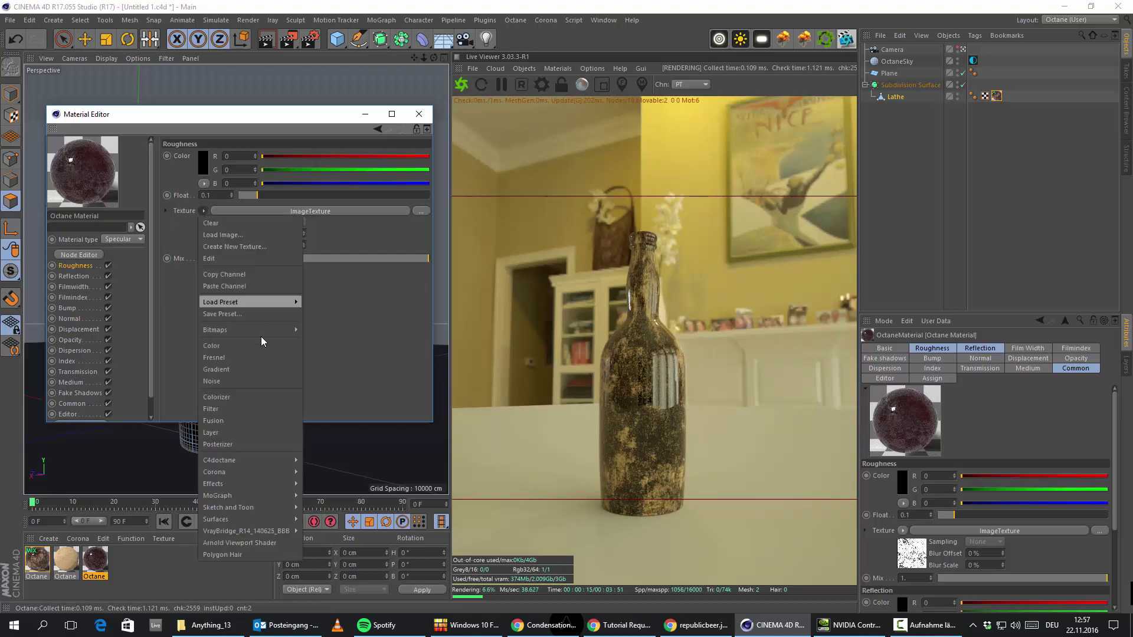
mouse_move(249, 460)
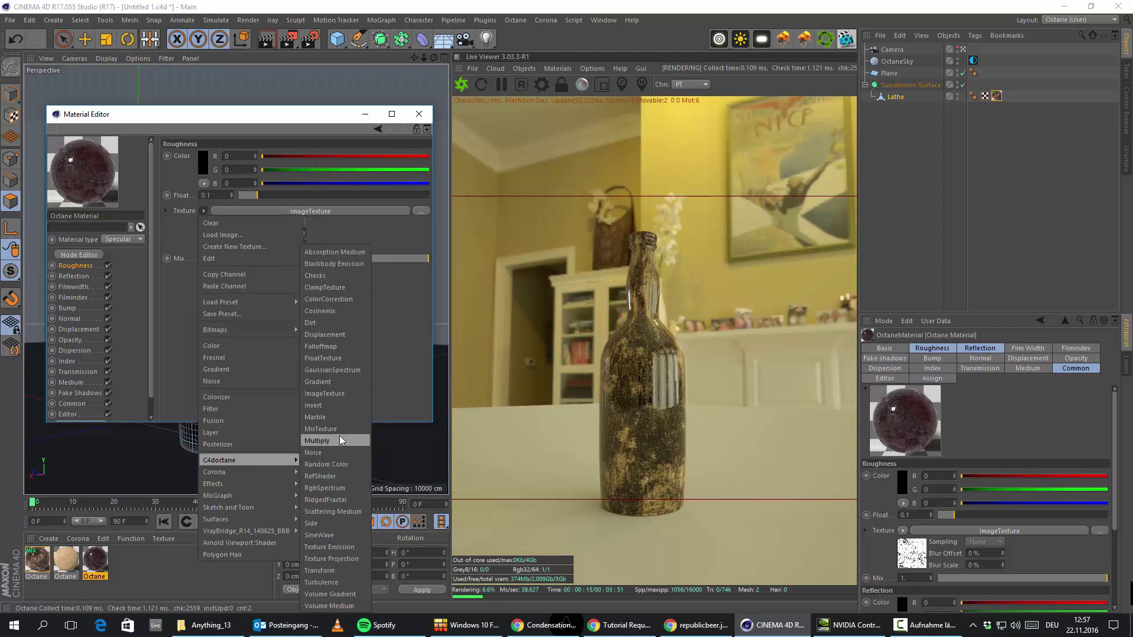
click(423, 368)
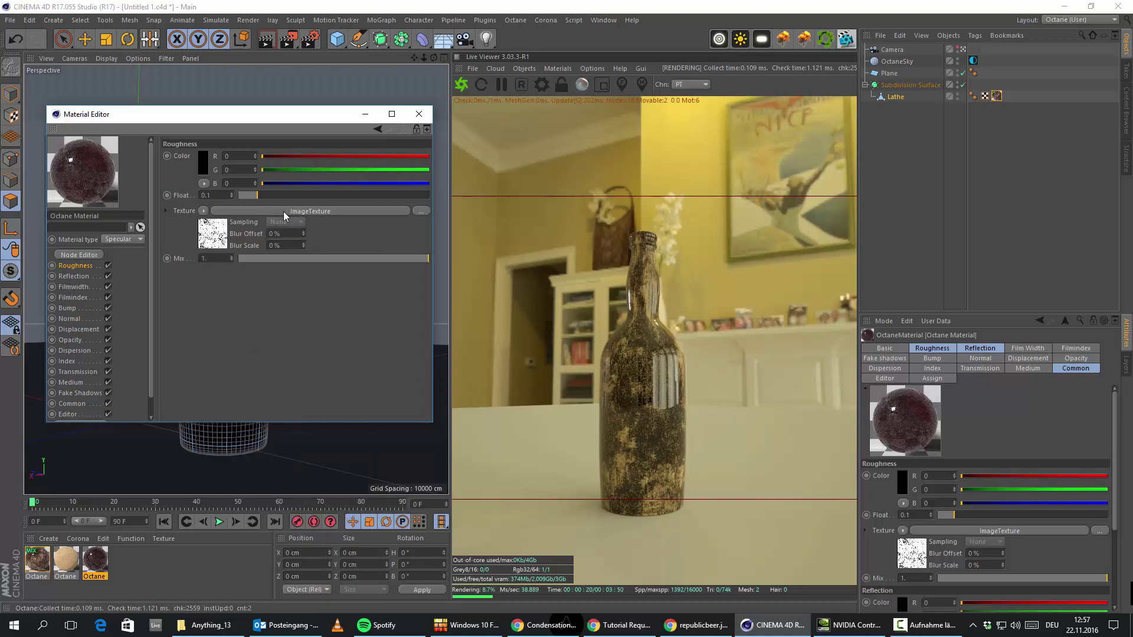
click(203, 210)
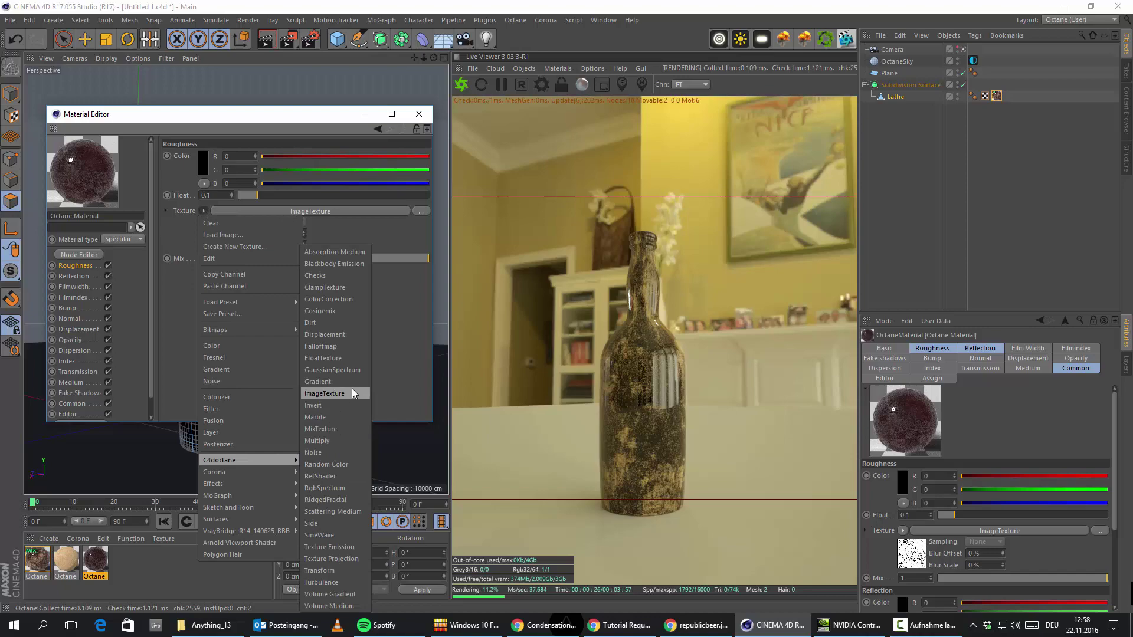
click(323, 429)
click(298, 211)
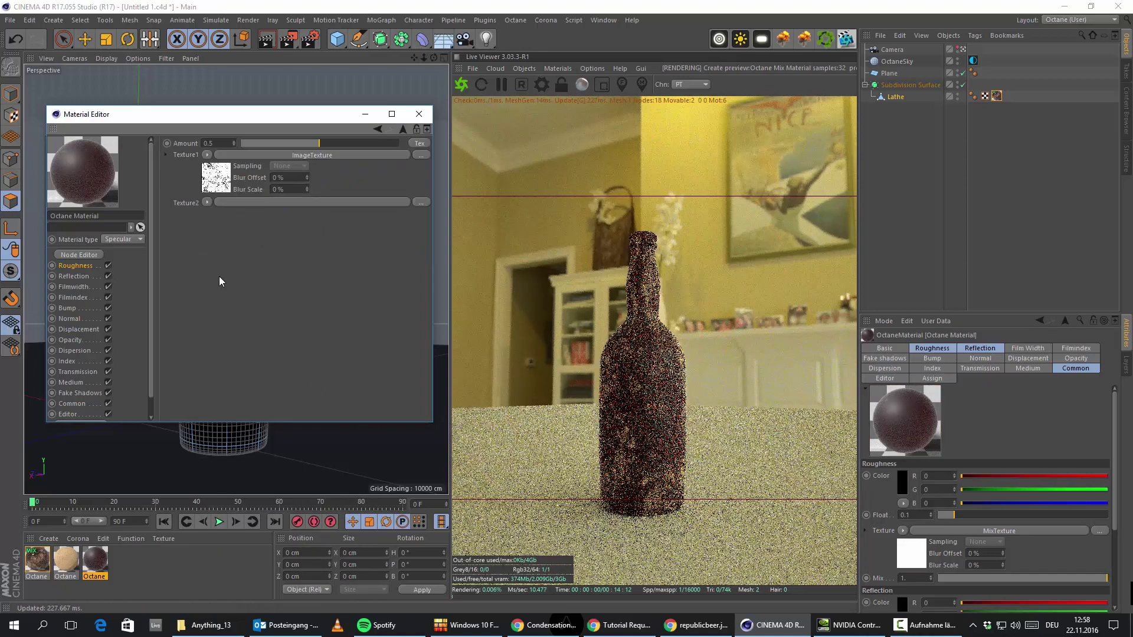
Step: Drive the roughness MixTexture's amount with the image texture and assign a FloatTexture to both Texture1 and Texture2
click(418, 141)
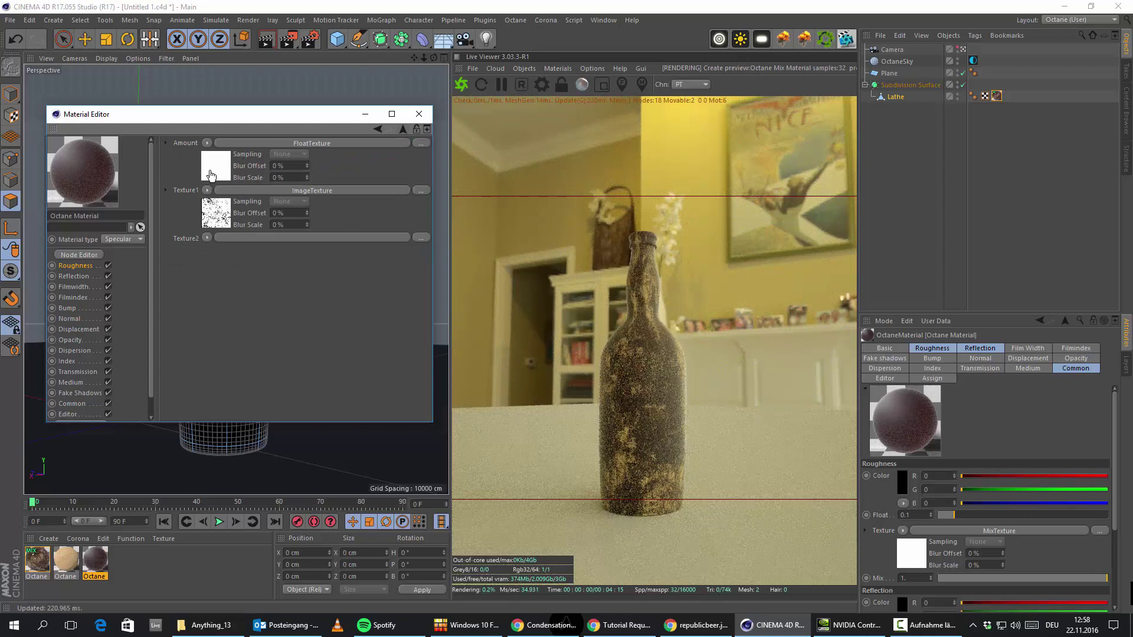
drag(207, 171, 208, 171)
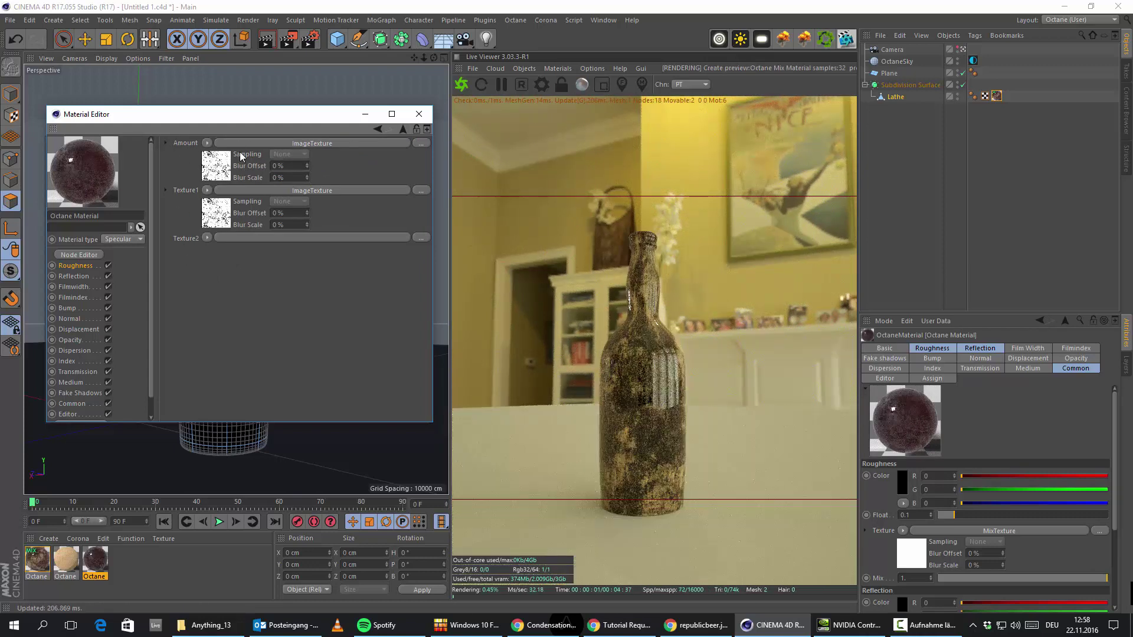
click(207, 190)
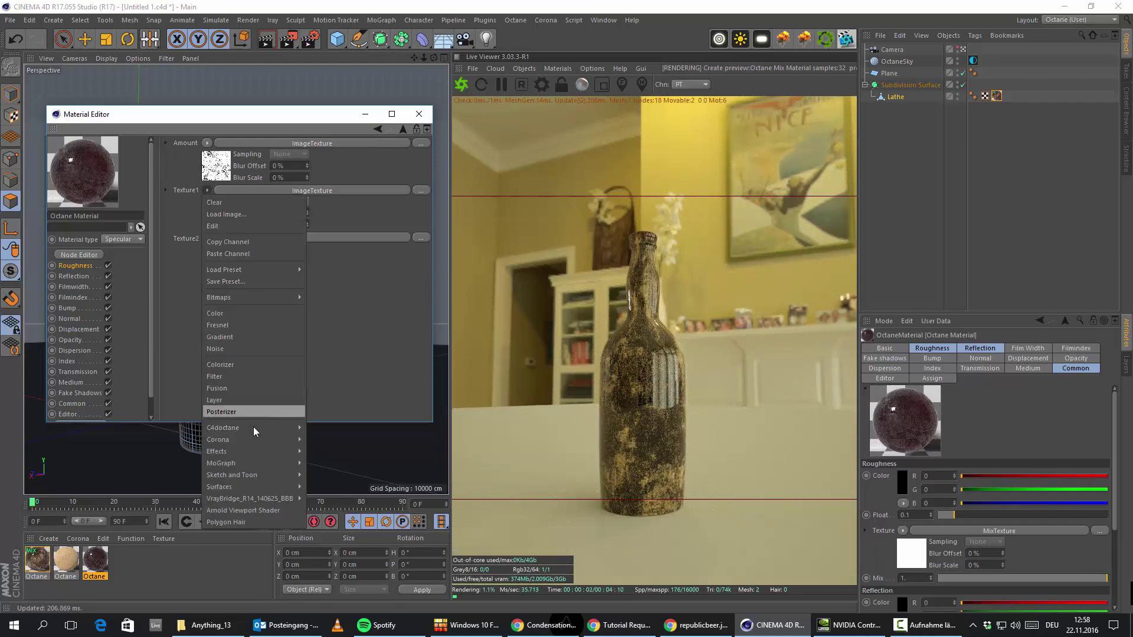
mouse_move(253, 427)
click(357, 357)
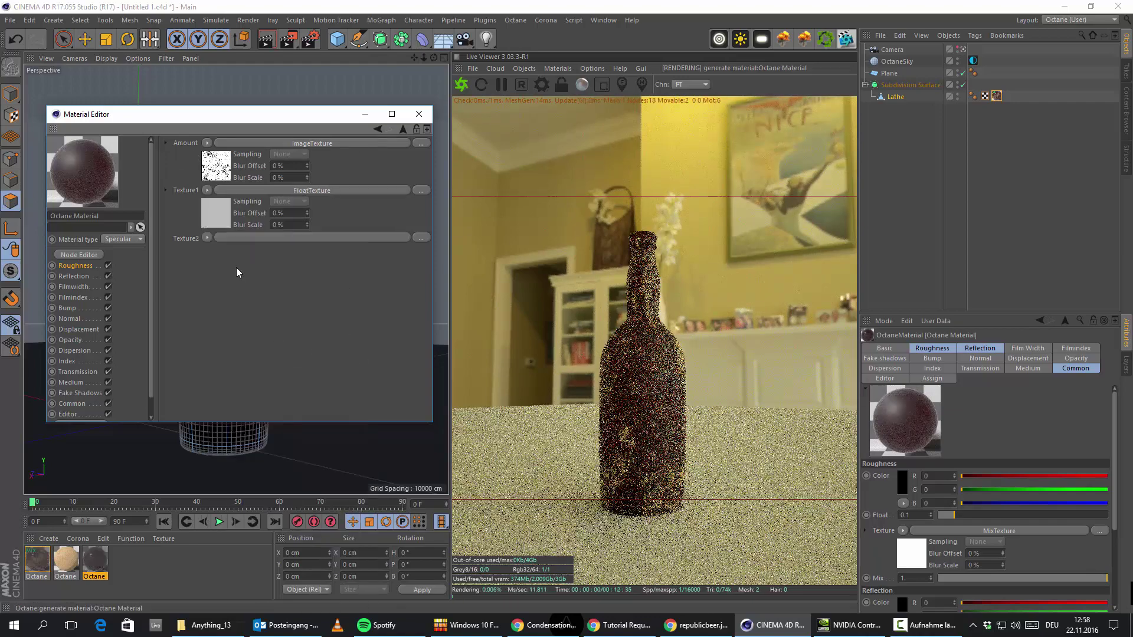
click(207, 237)
mouse_move(261, 458)
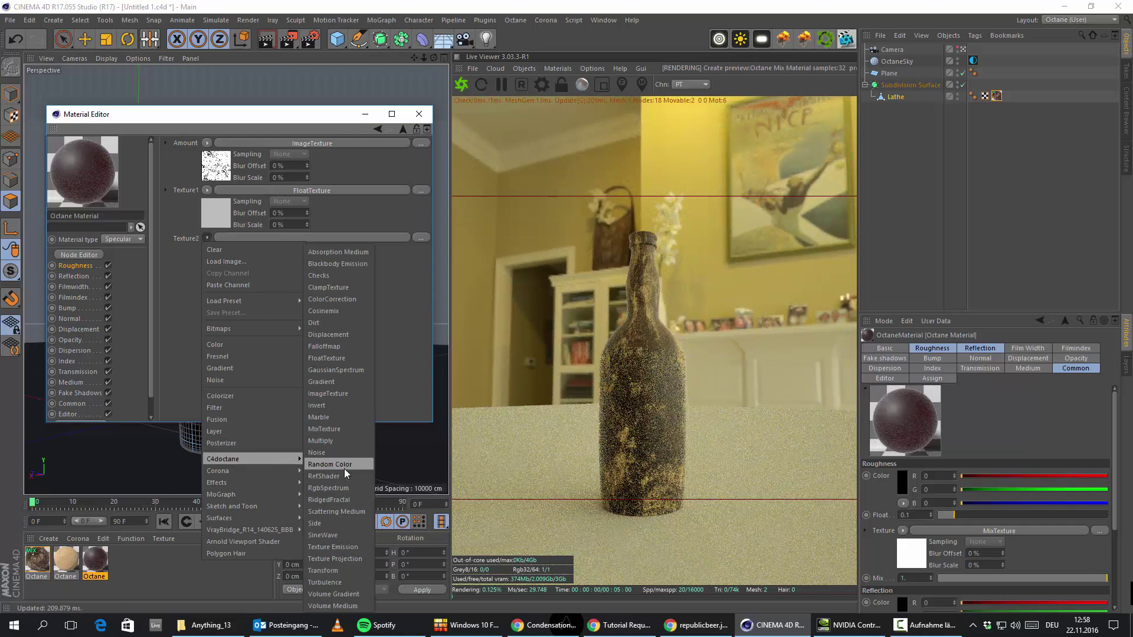
click(334, 359)
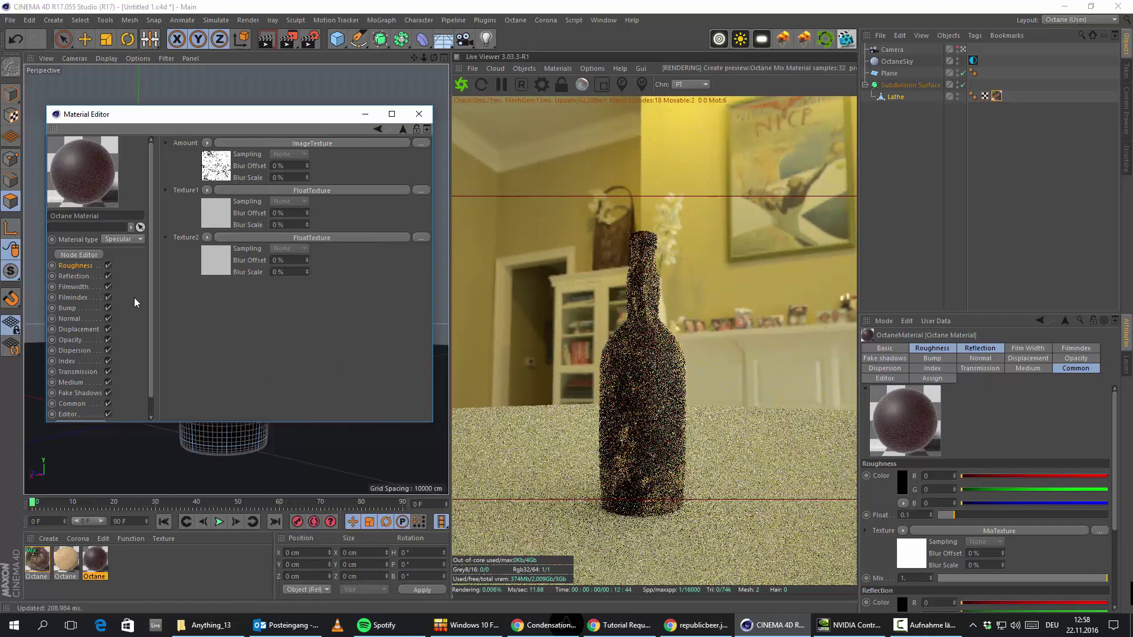
Step: Set the float value of the roughness MixTexture's Texture1 to about 0.146
click(207, 212)
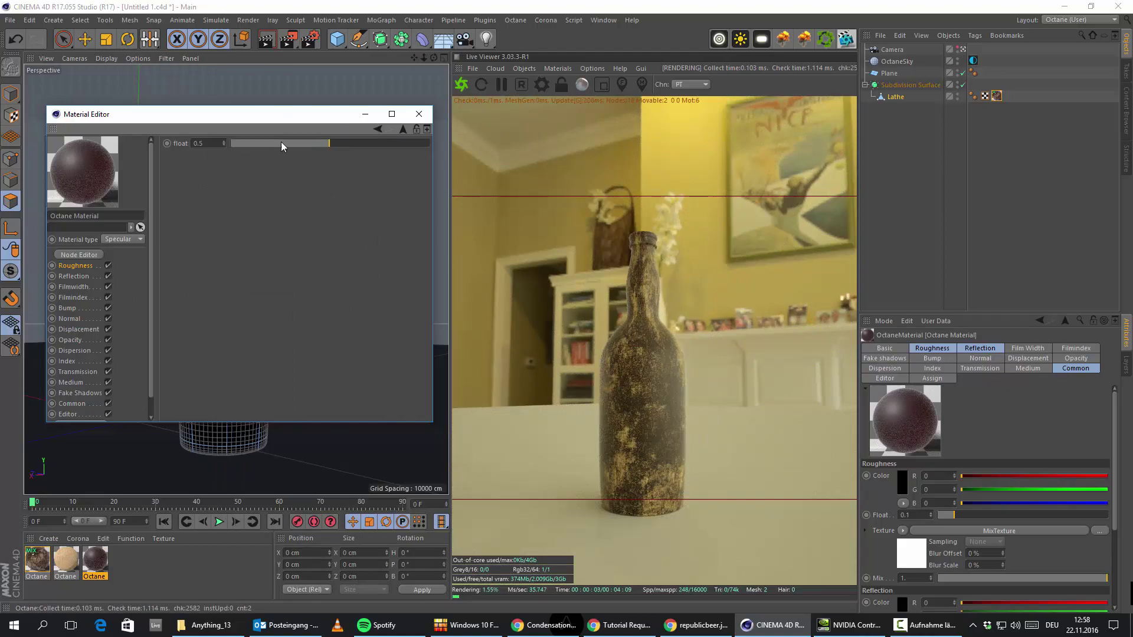
drag(281, 143, 245, 147)
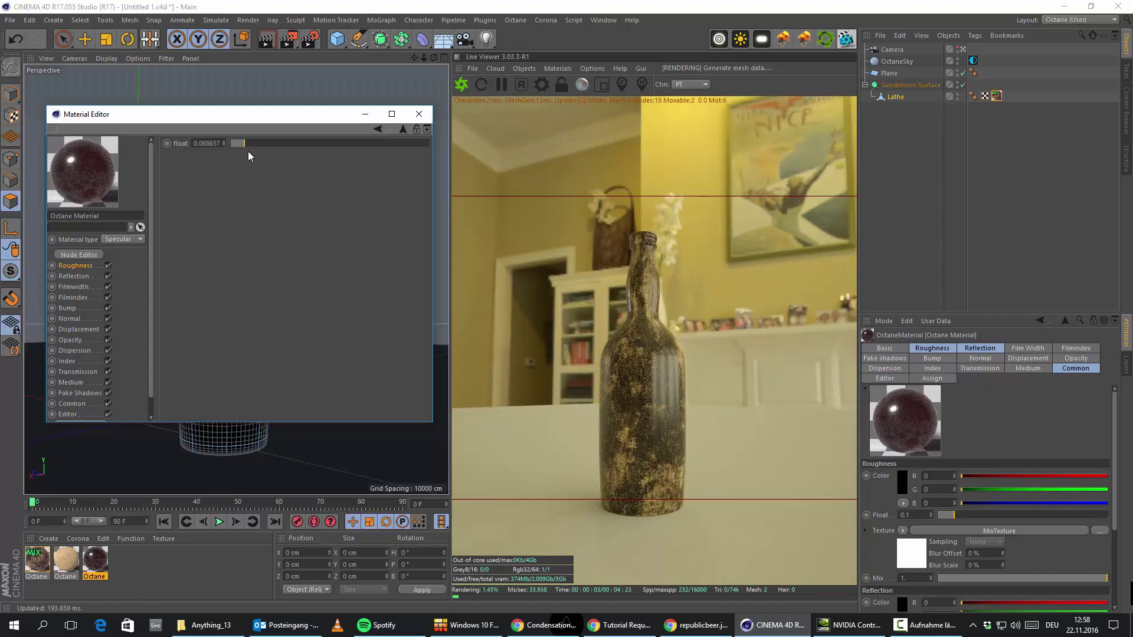
drag(257, 144, 260, 143)
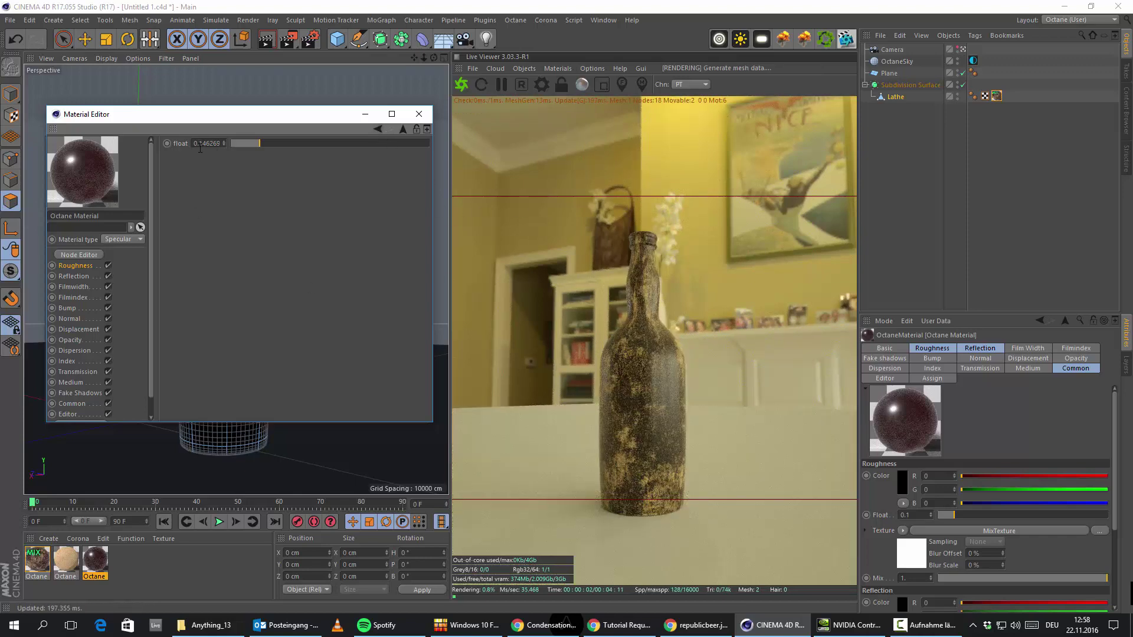
Step: Re-enter the float value of the roughness MixTexture's Texture1 and set Texture2's float value to 0.3
drag(204, 143, 447, 213)
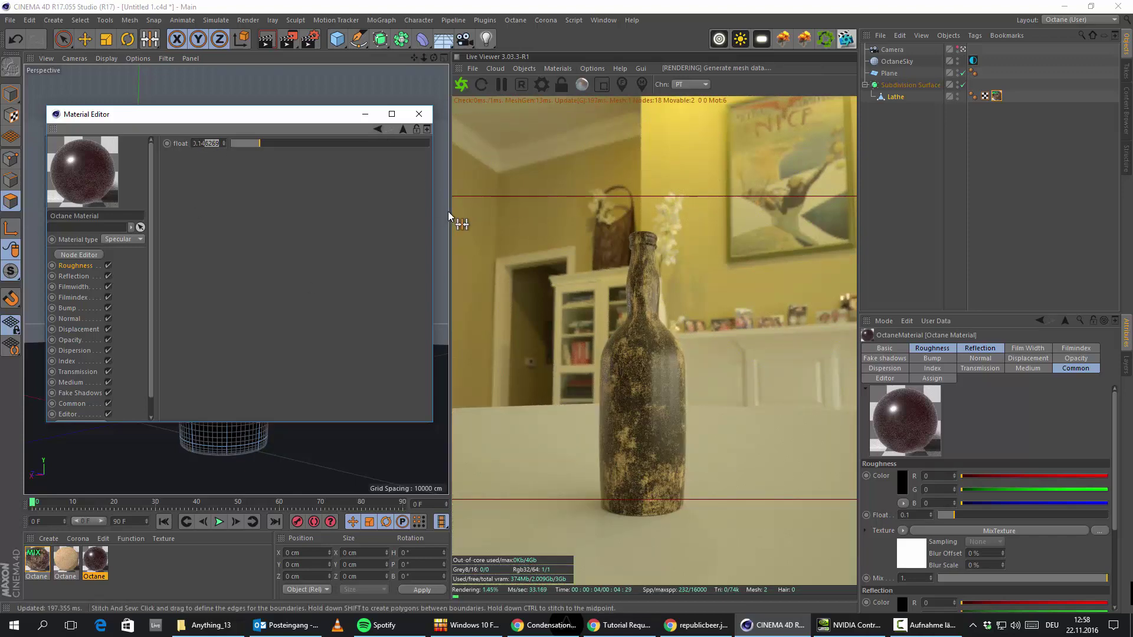
key(BackSpace)
key(Return)
click(378, 129)
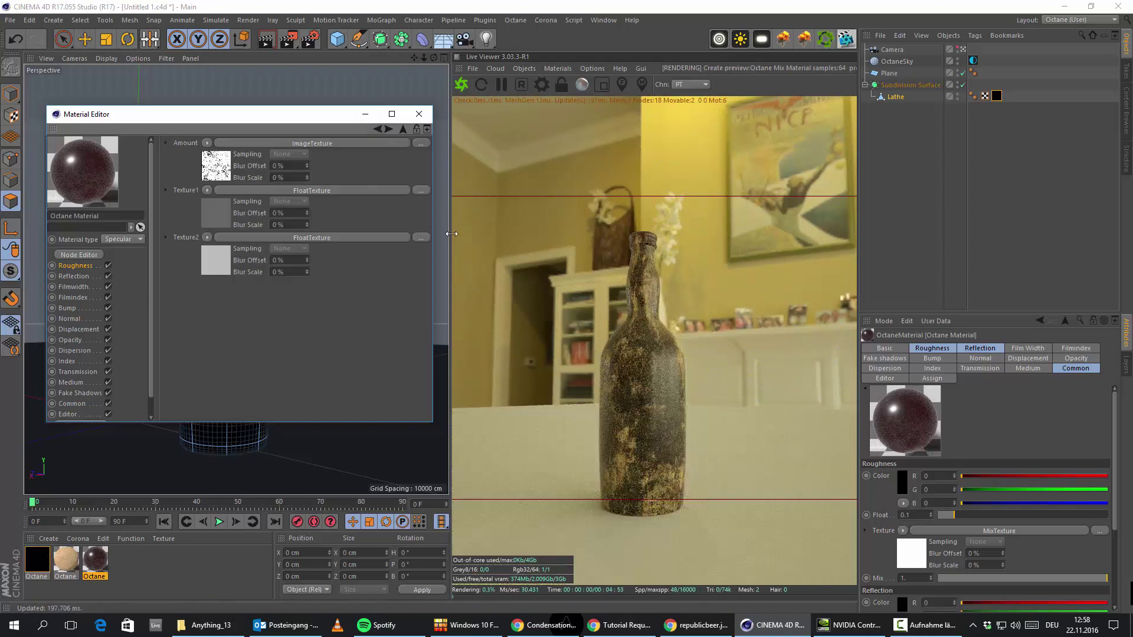
click(212, 266)
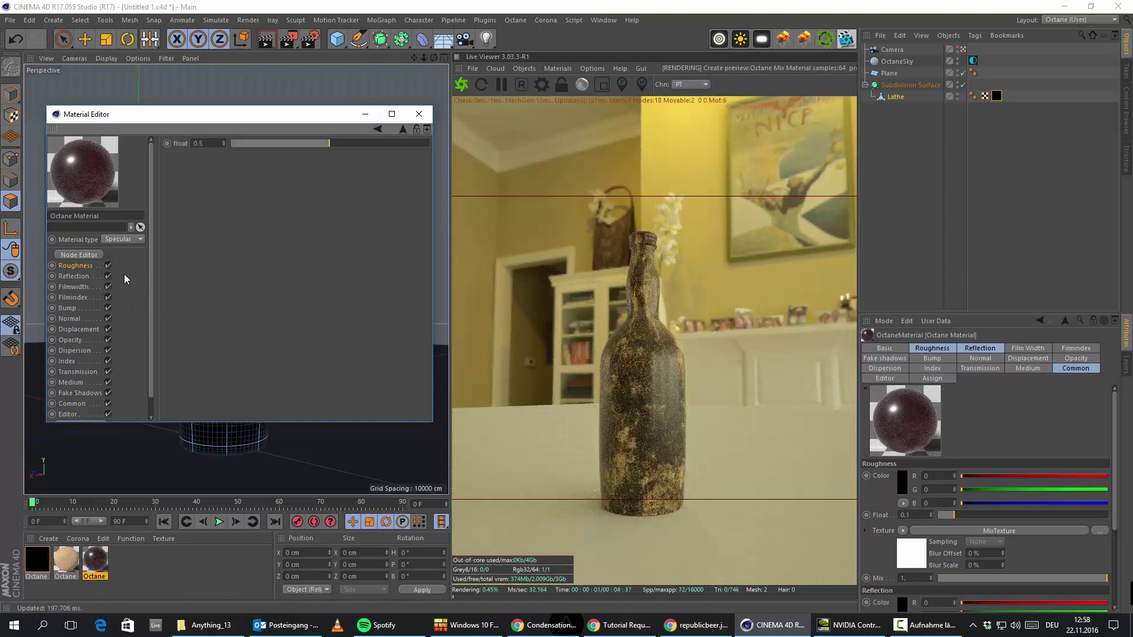
click(213, 144)
key(Return)
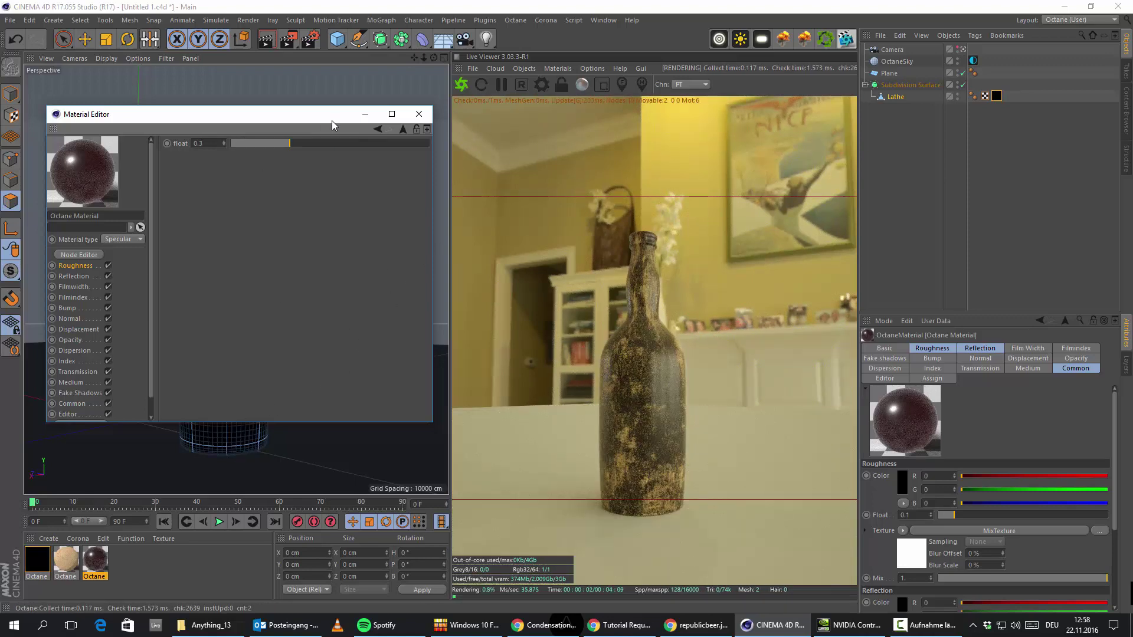
Step: Add an OctaneCameraTag to the scene camera and enable its Camera Imager
right_click(895, 51)
mouse_move(961, 69)
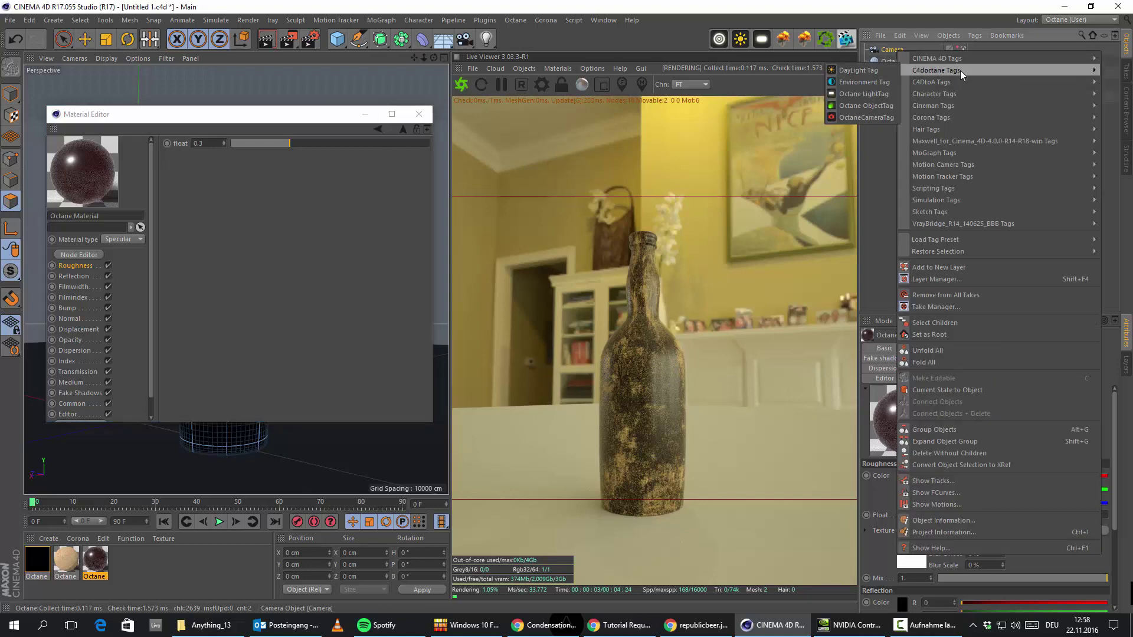
click(867, 117)
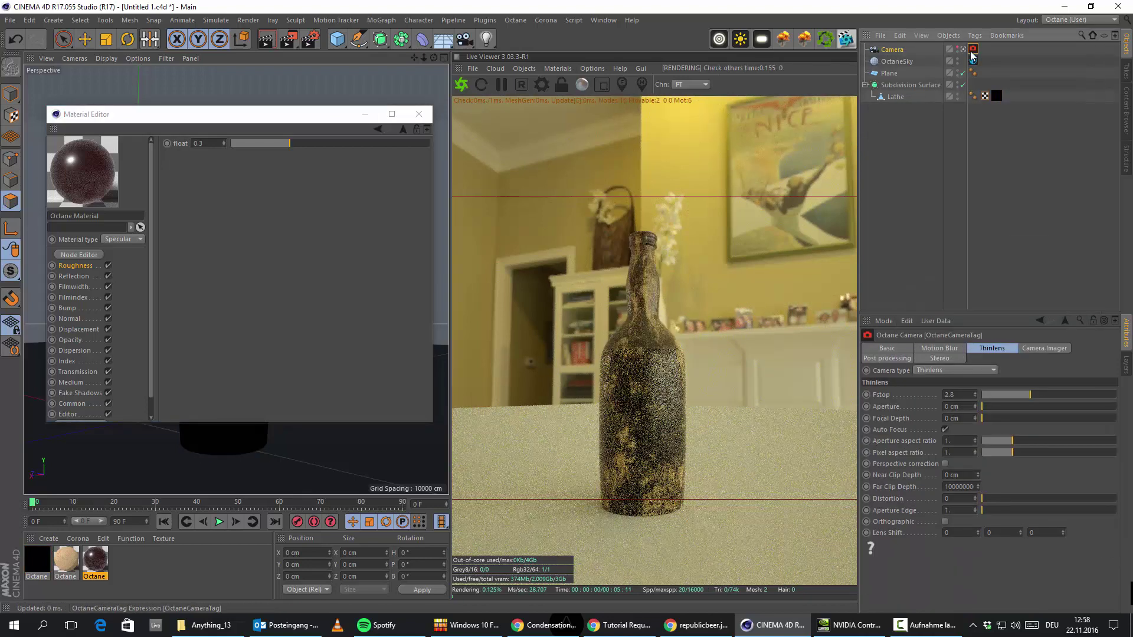
click(1041, 350)
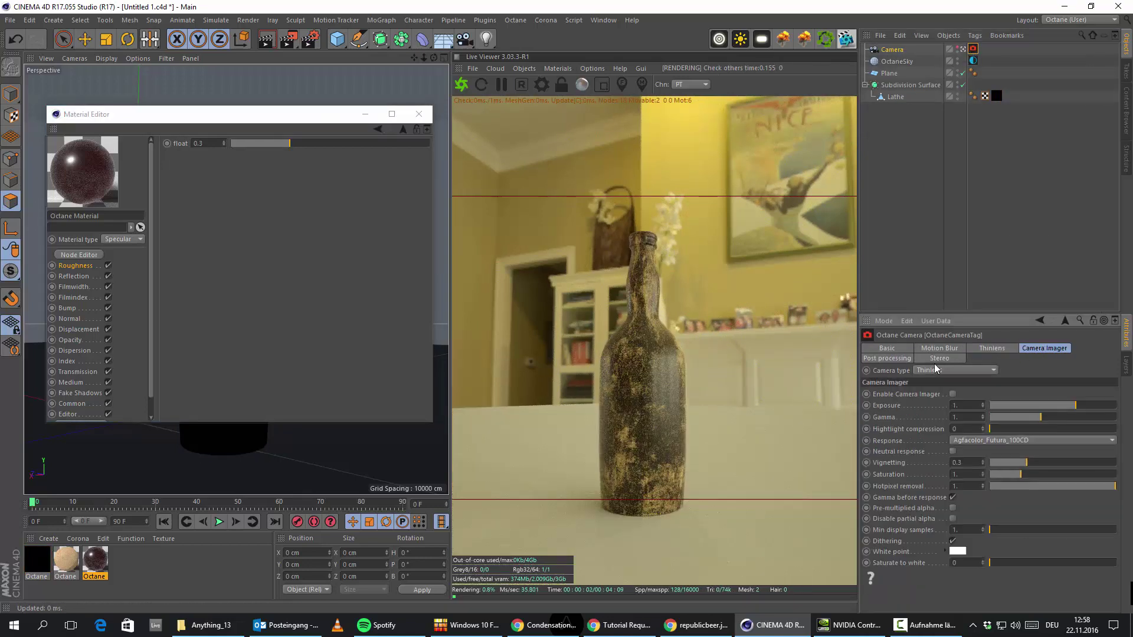
click(953, 395)
Step: Try the Linear response with a gamma of 2.2 in the camera imager and view the bottle from another angle
click(978, 440)
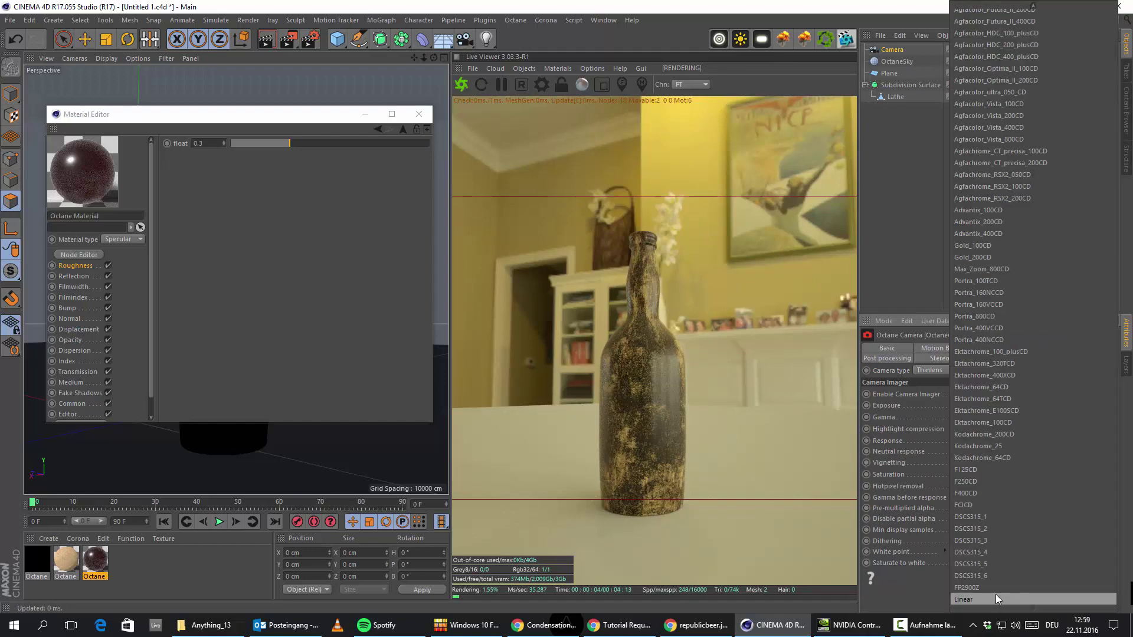
click(996, 594)
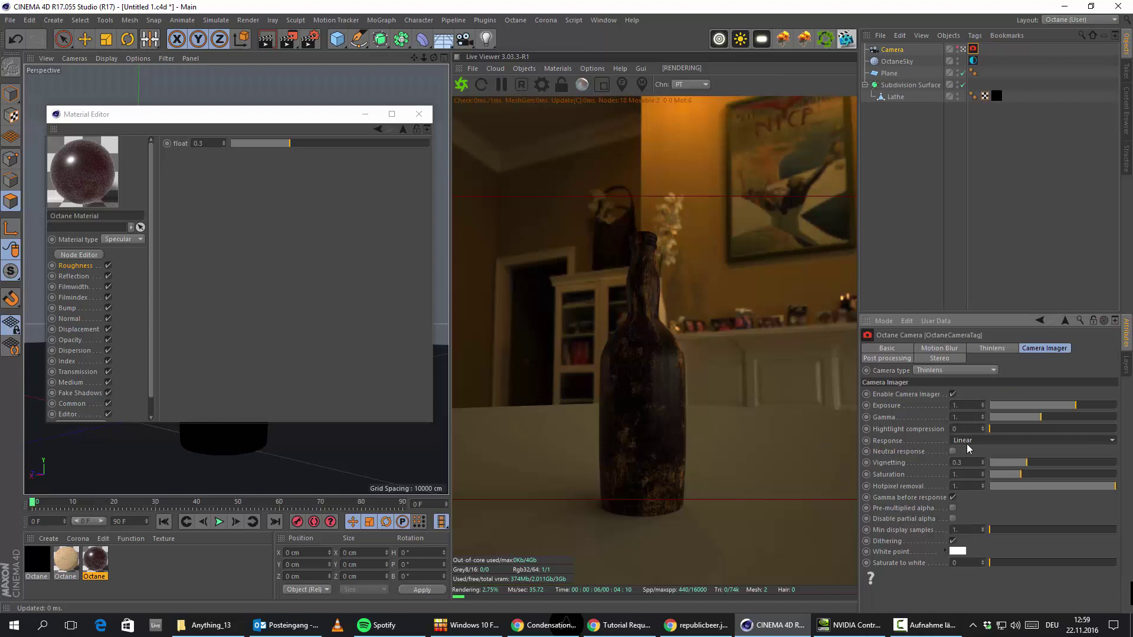
drag(966, 418, 728, 387)
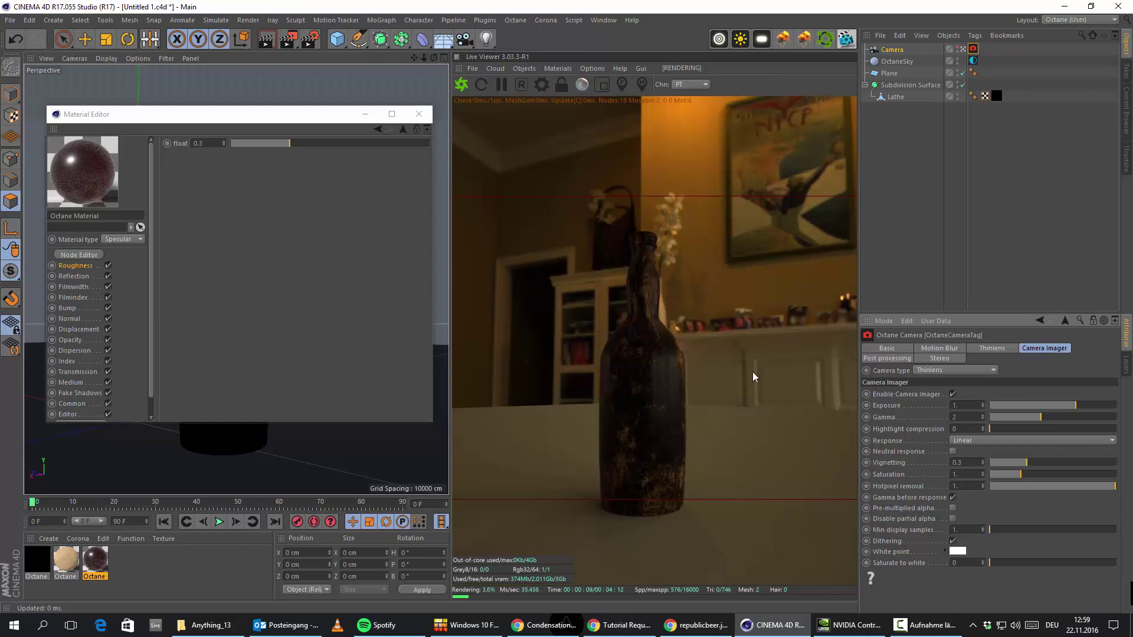
key(Return)
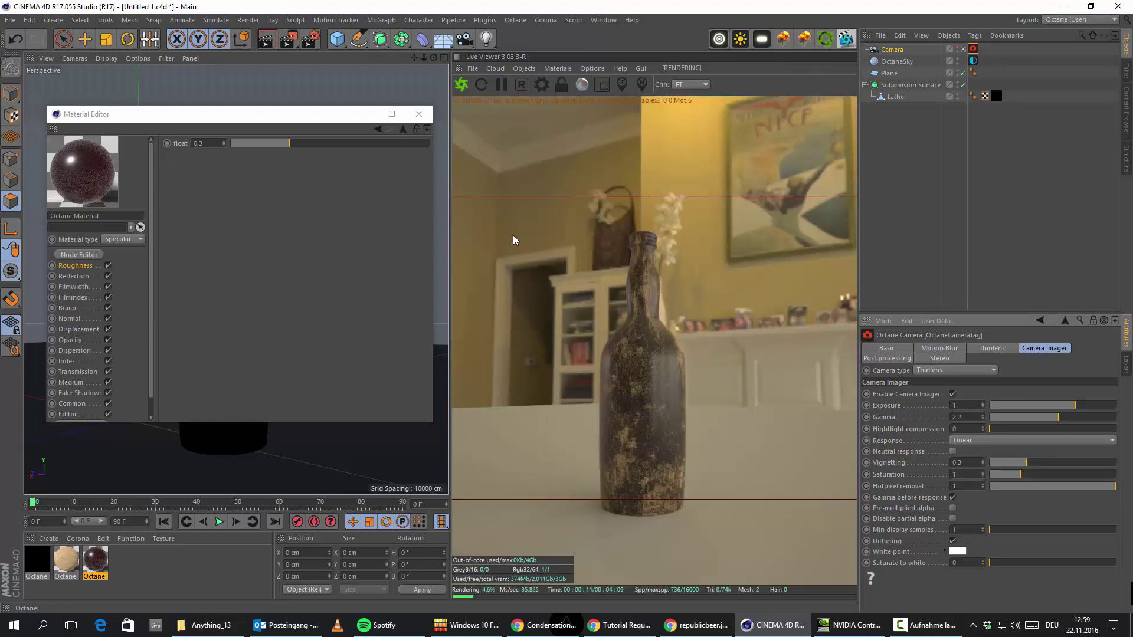
drag(322, 115, 768, 143)
alt+drag(275, 312, 151, 370)
drag(645, 143, 298, 100)
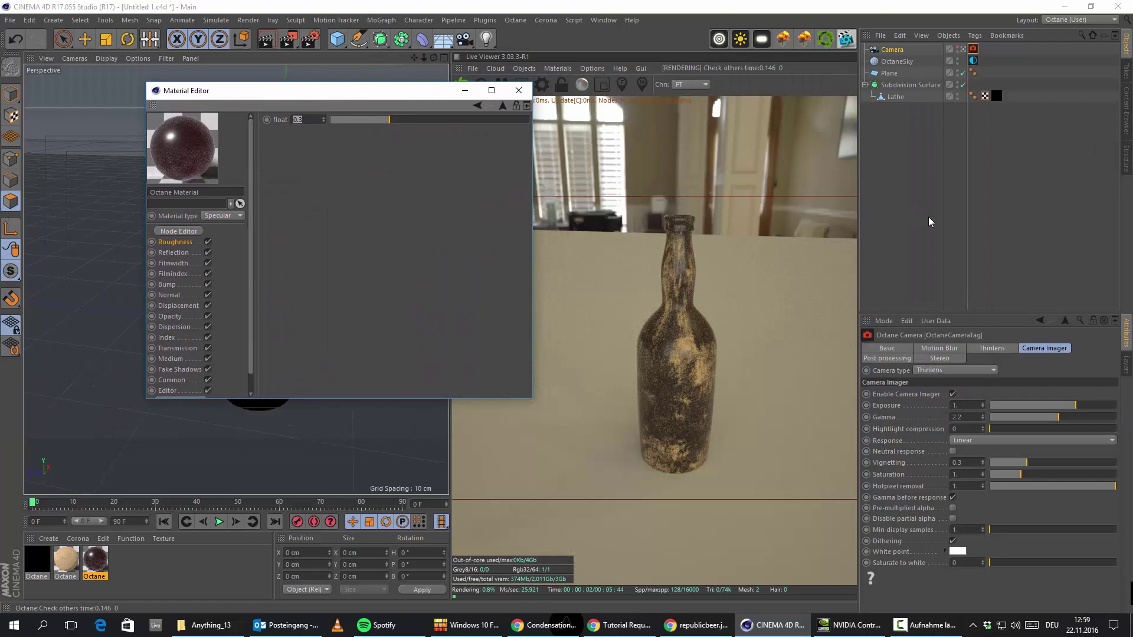
Step: Return the camera imager's response to Agfacolor_Futura_100CD and its gamma to 1
click(980, 441)
click(992, 15)
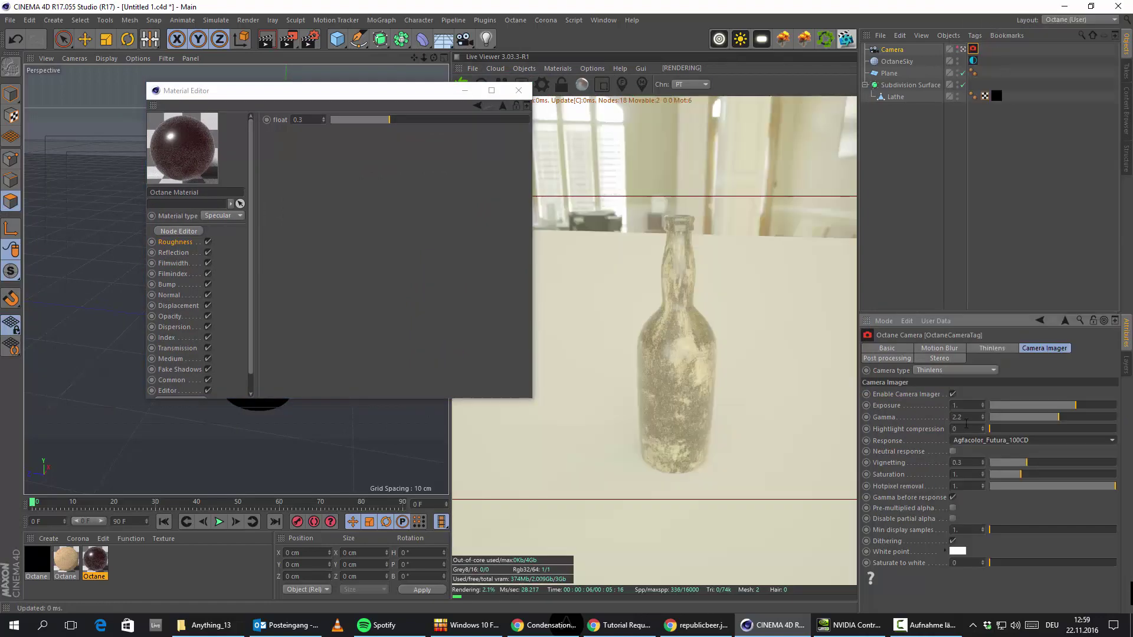
drag(966, 418, 742, 394)
text(1)
key(Return)
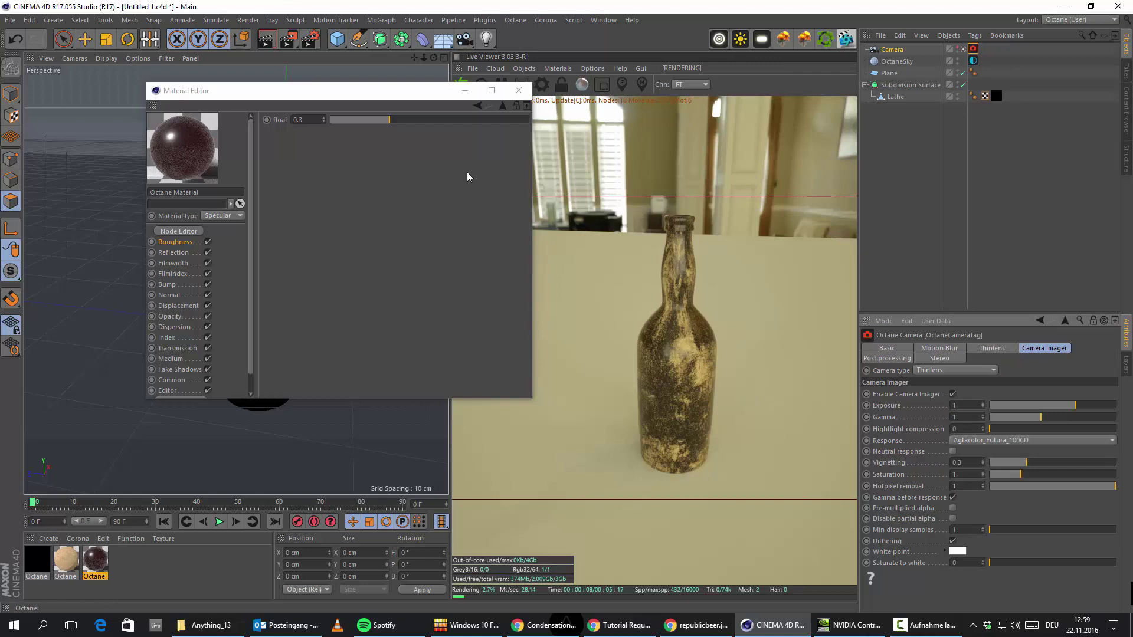
Step: Darken the dust material's diffuse color to a brown with hue 35°, saturation 36% and value 57%
drag(368, 95, 300, 96)
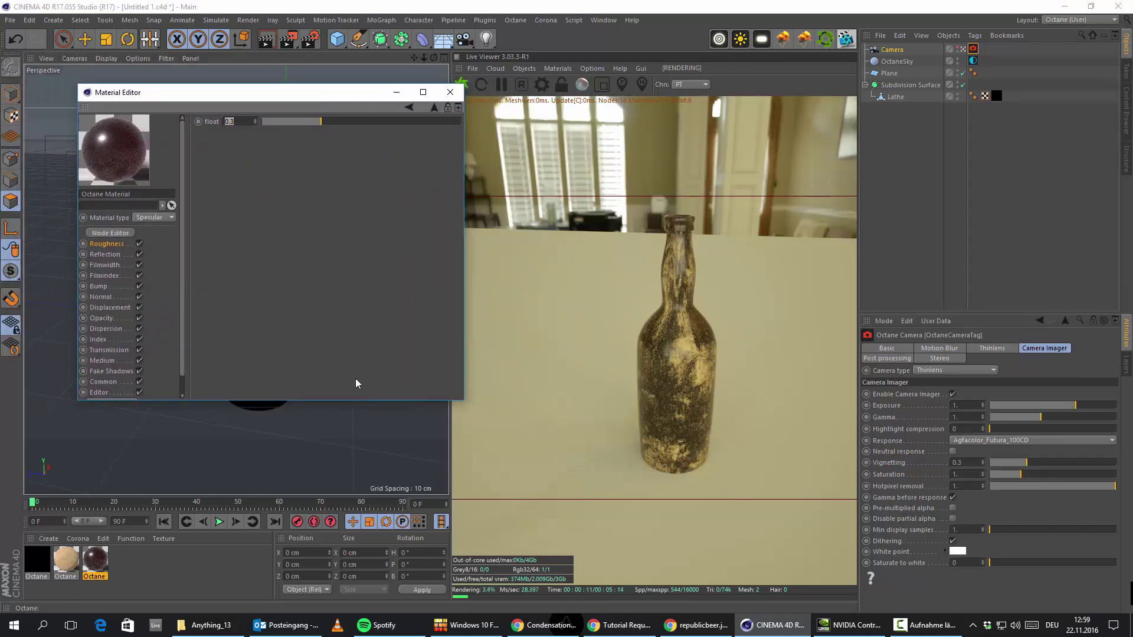
click(65, 561)
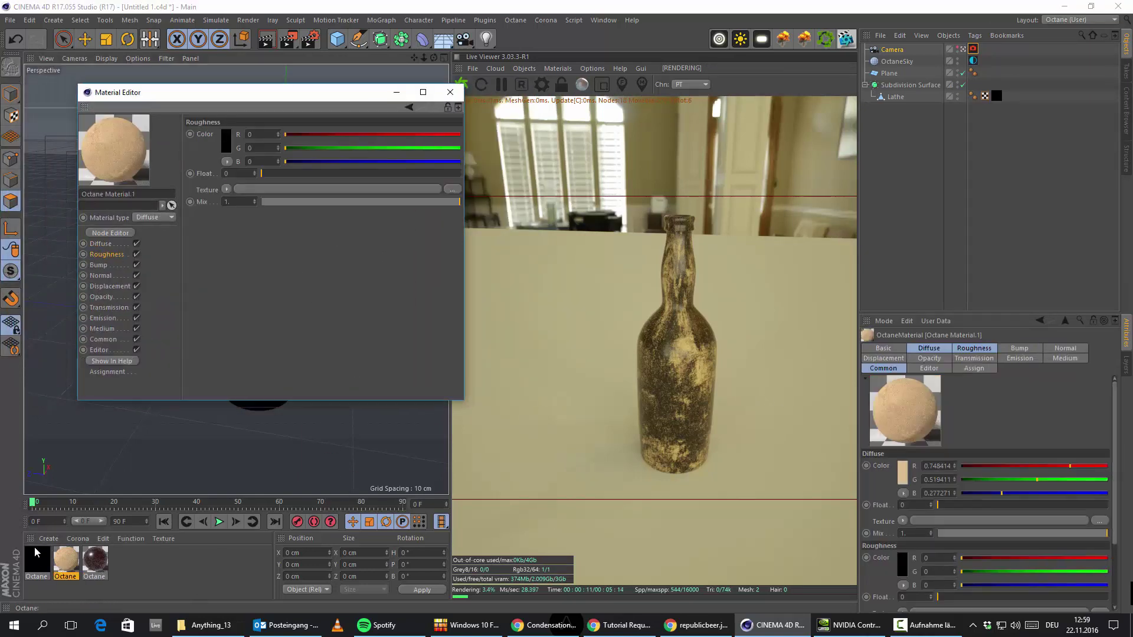
click(96, 245)
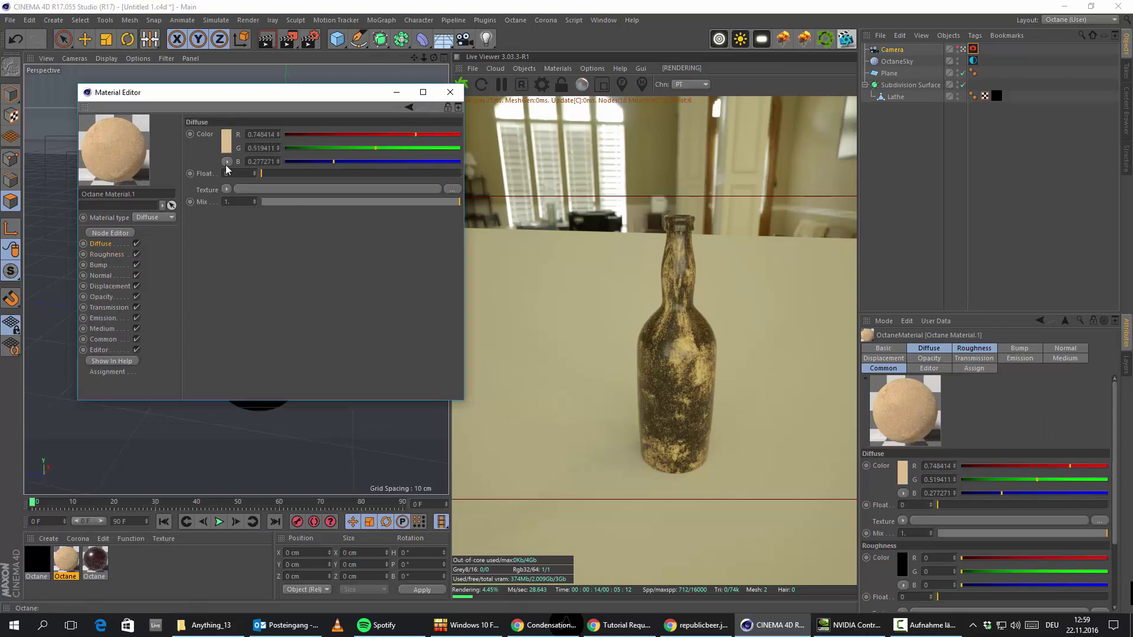
click(227, 146)
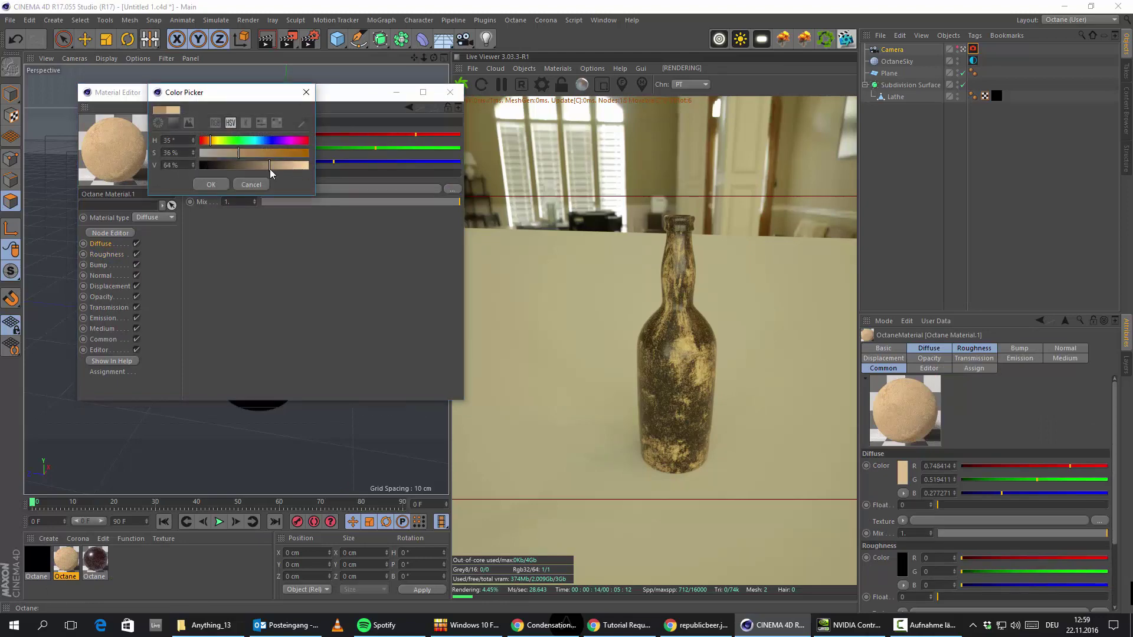
drag(301, 166, 251, 166)
click(216, 184)
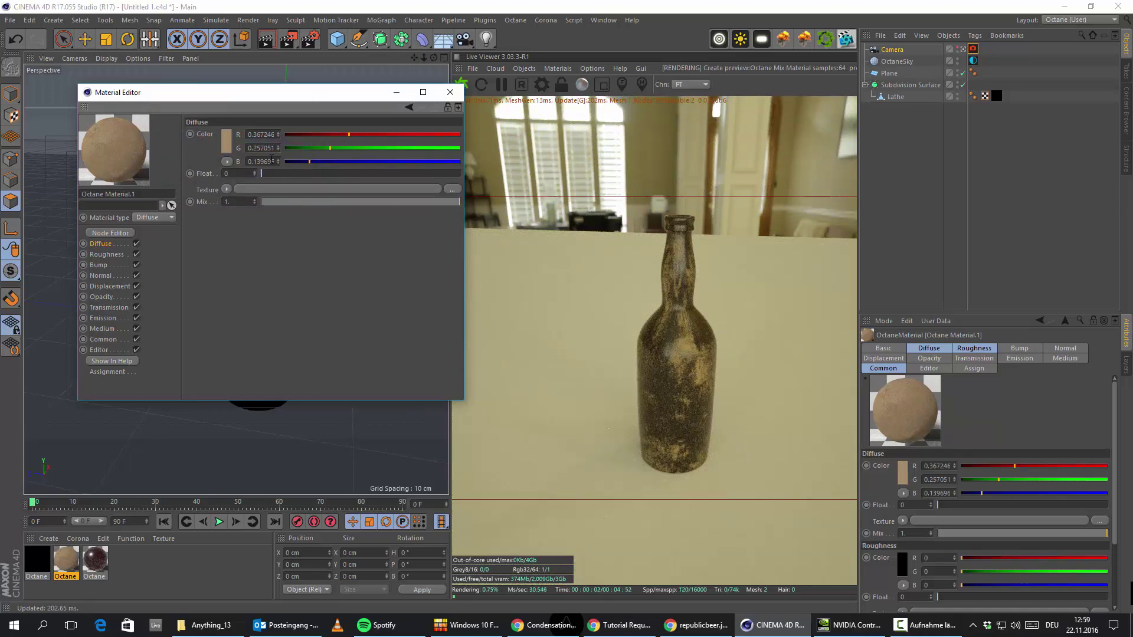
click(226, 140)
drag(264, 173, 257, 174)
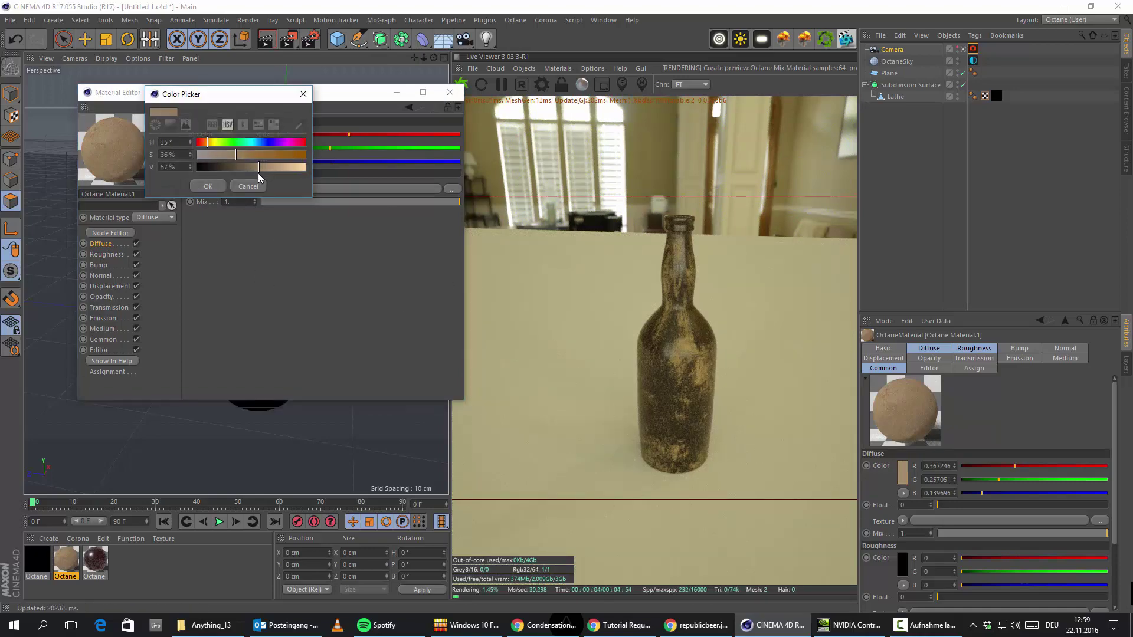
click(208, 187)
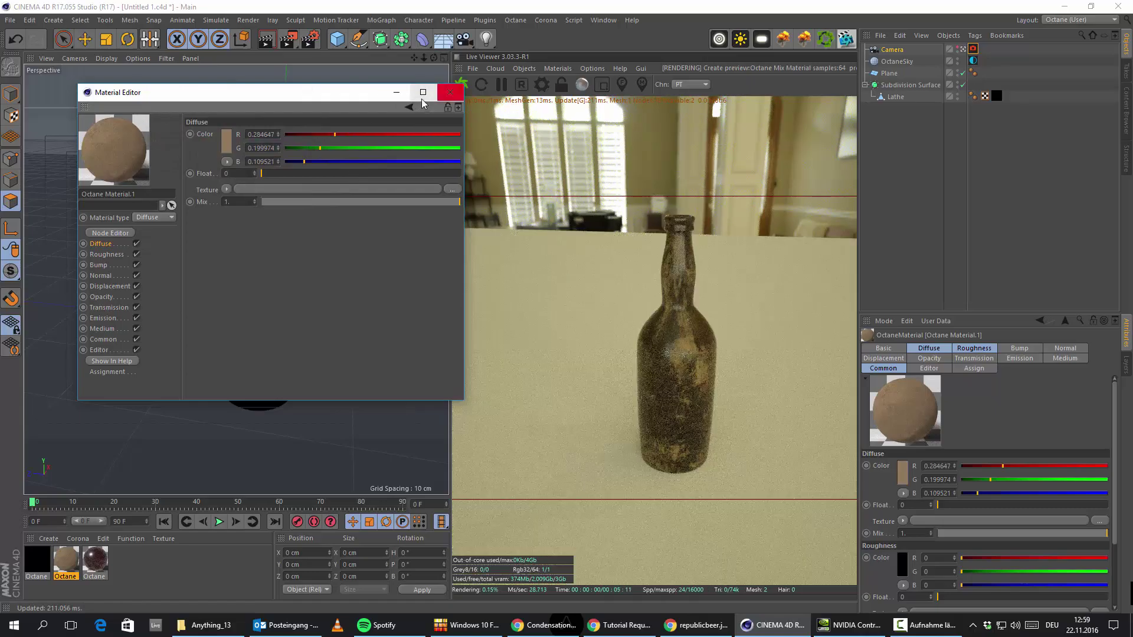
click(397, 92)
Step: Try Frontal and Cubic projection on the bottle's mix material texture tag while viewing the bottle from above
scroll(218, 324, up, 5)
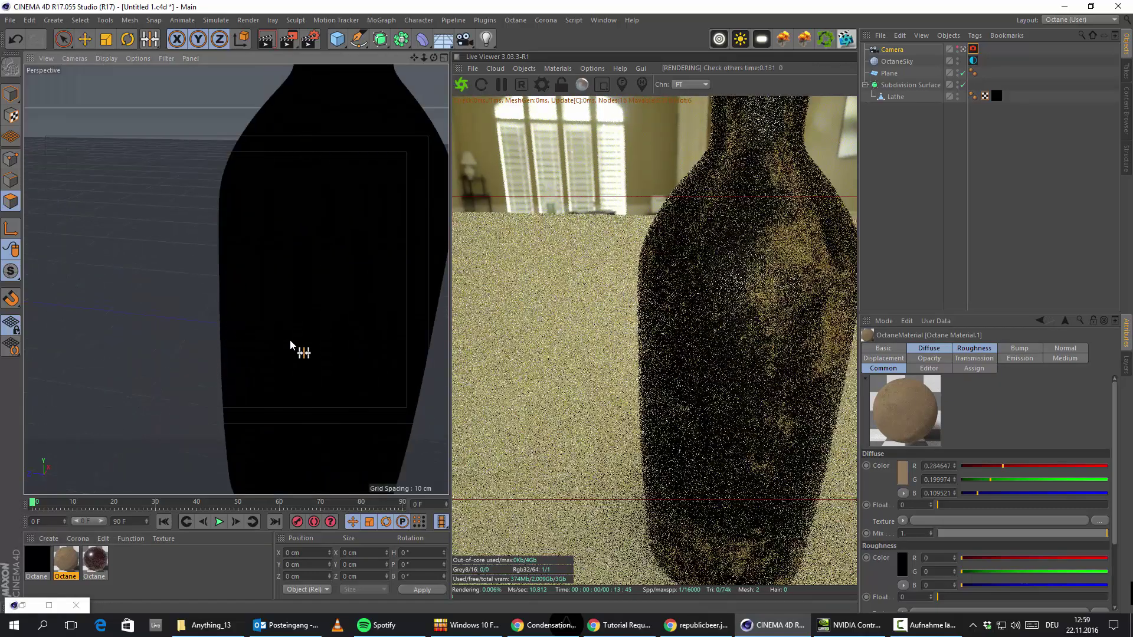
alt+drag(291, 340, 186, 332)
scroll(186, 332, down, 5)
scroll(182, 341, up, 4)
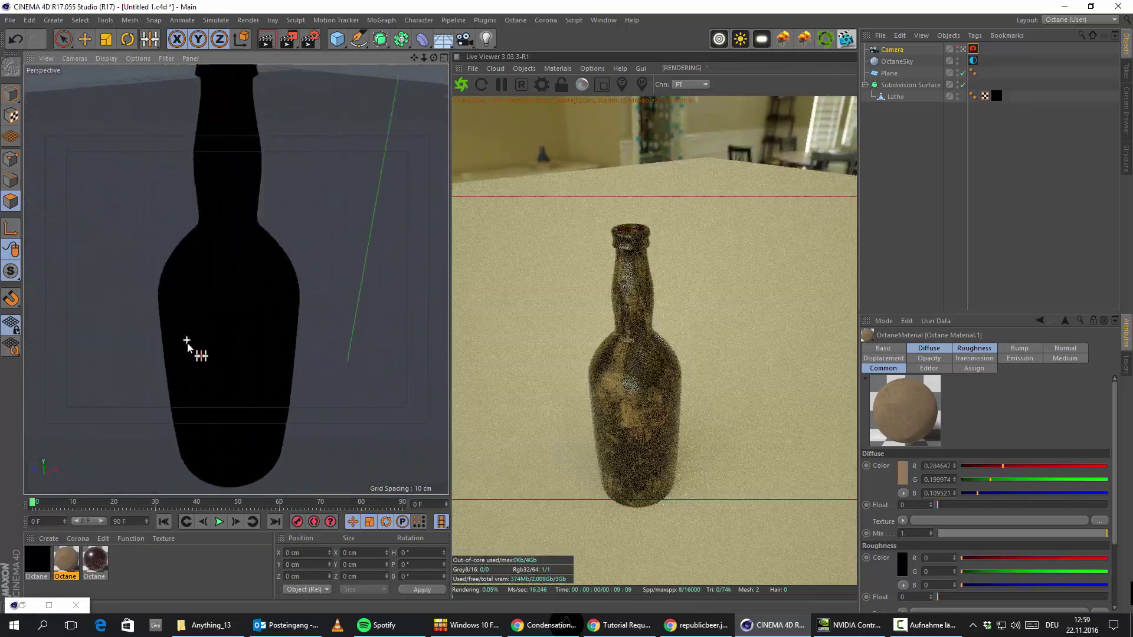
alt+middle_drag(220, 301, 226, 396)
mouse_move(226, 399)
alt+mouse_down()
mouse_move(210, 437)
mouse_move(218, 419)
alt+mouse_up()
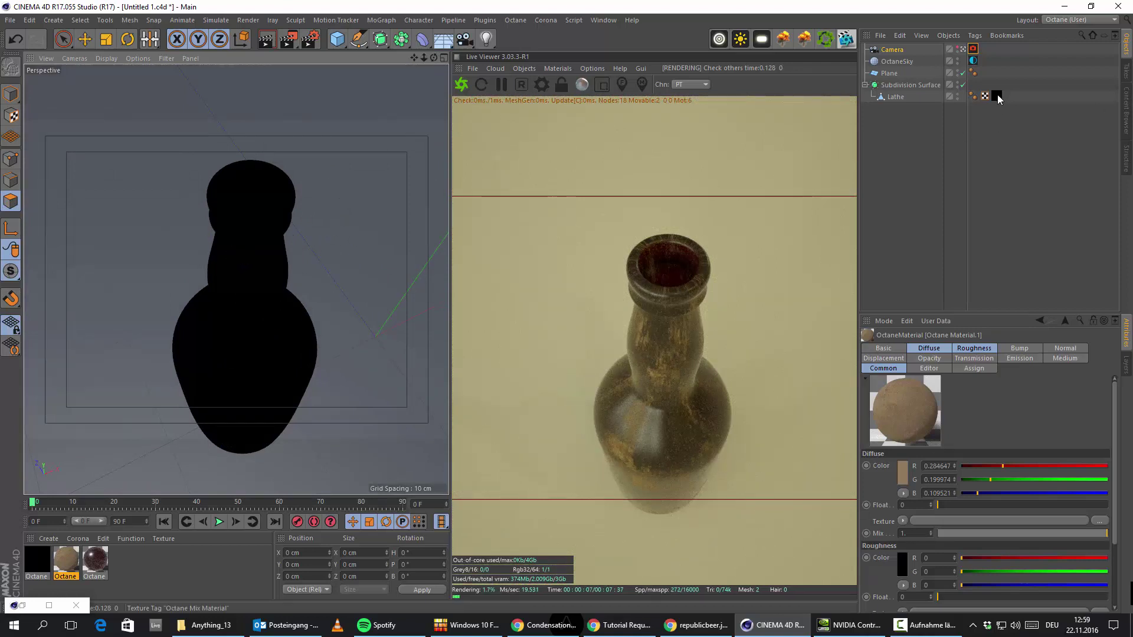
click(996, 96)
click(973, 398)
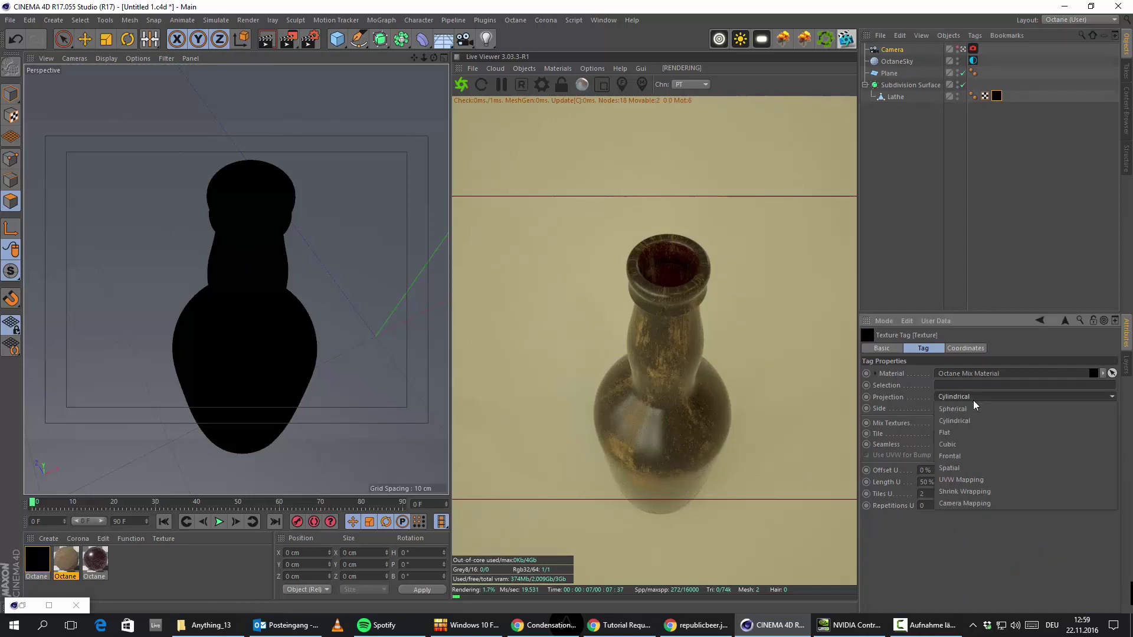
click(955, 460)
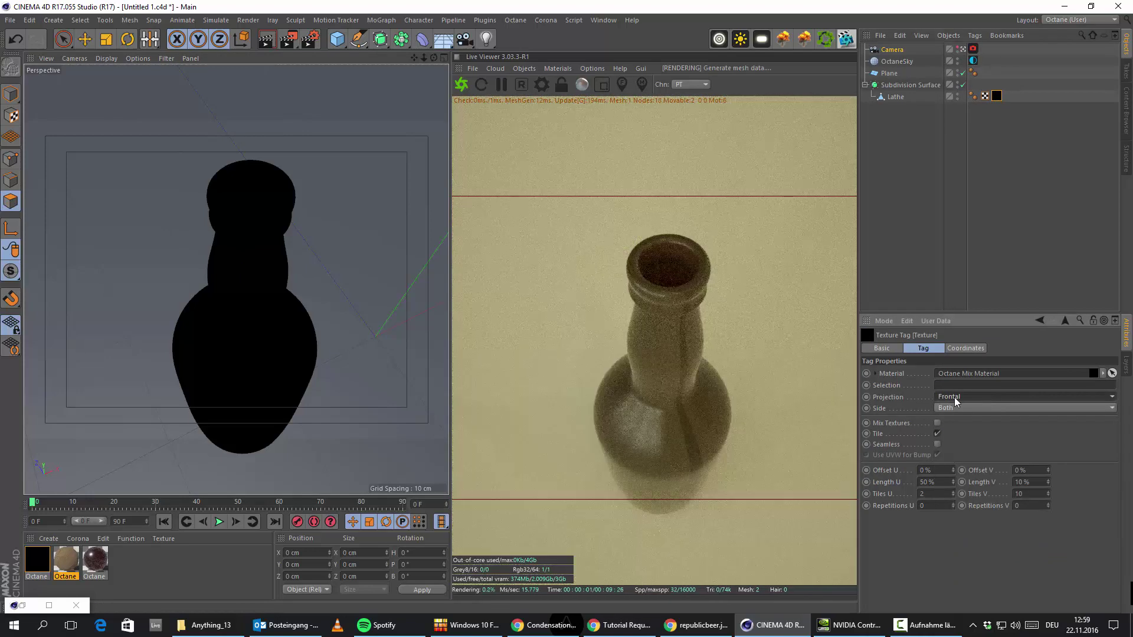
click(954, 398)
click(960, 435)
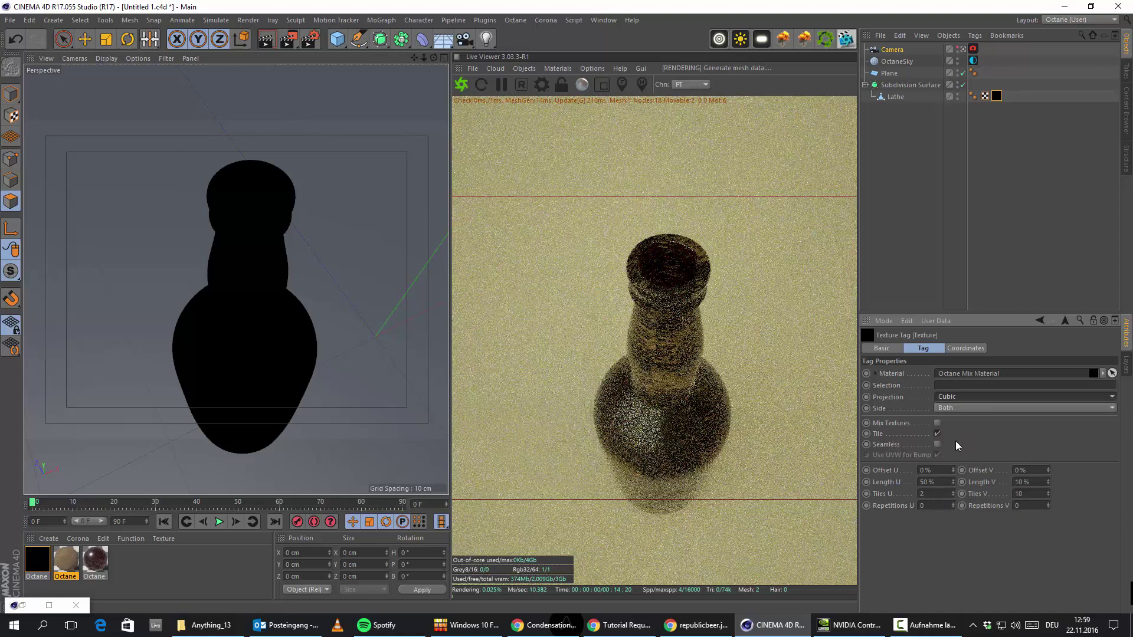
Step: Set the bottle's texture tag to Spherical projection with Length U about 101% and Length V 100%
click(961, 397)
click(965, 412)
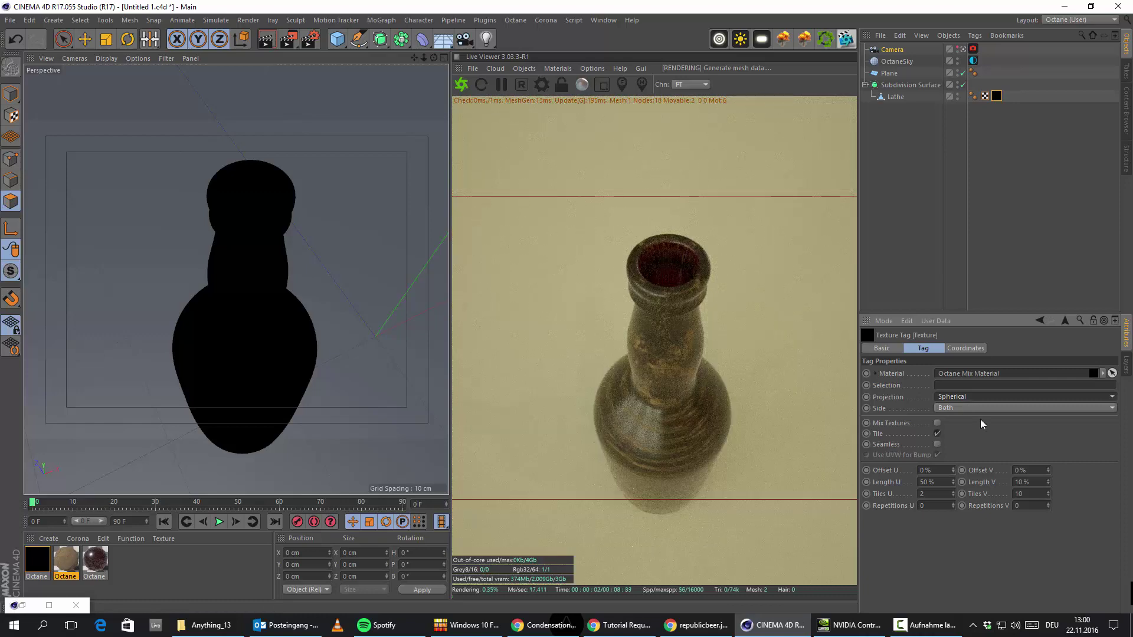
drag(1036, 481, 934, 471)
text(100)
key(Return)
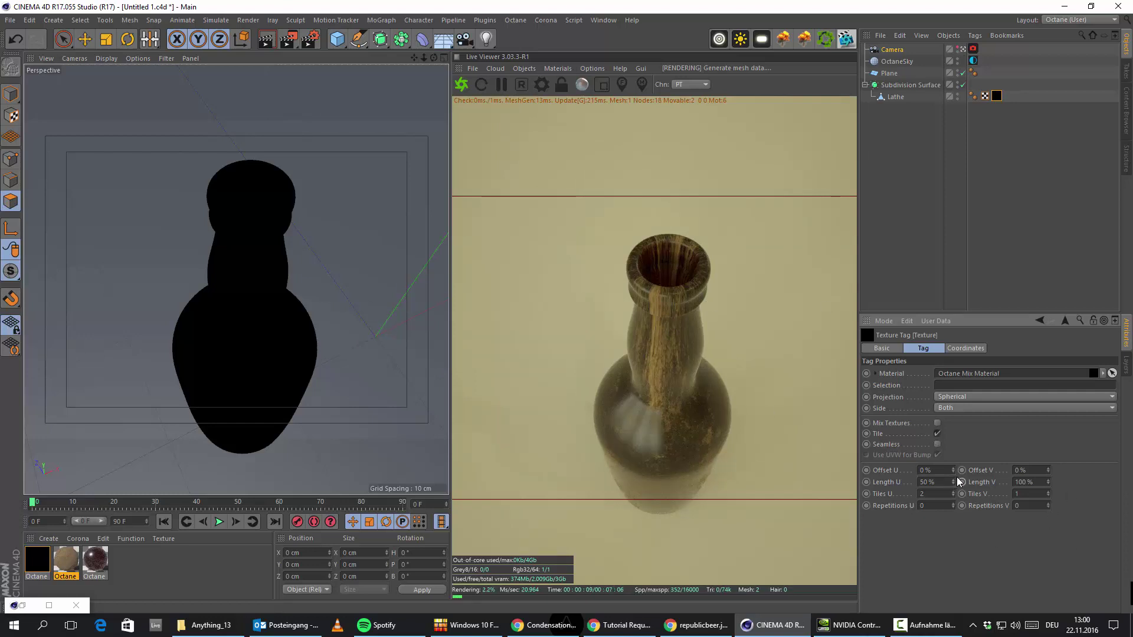
drag(953, 481, 953, 452)
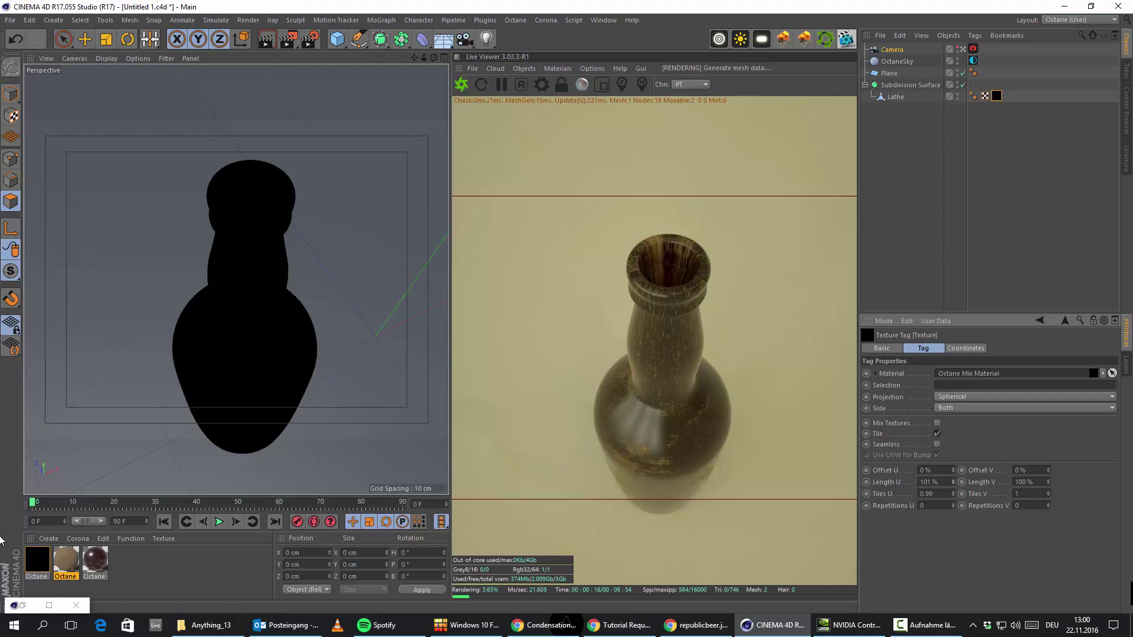
Step: Create a new Octane material and set its material type to Glossy
click(50, 538)
mouse_move(127, 441)
mouse_move(220, 406)
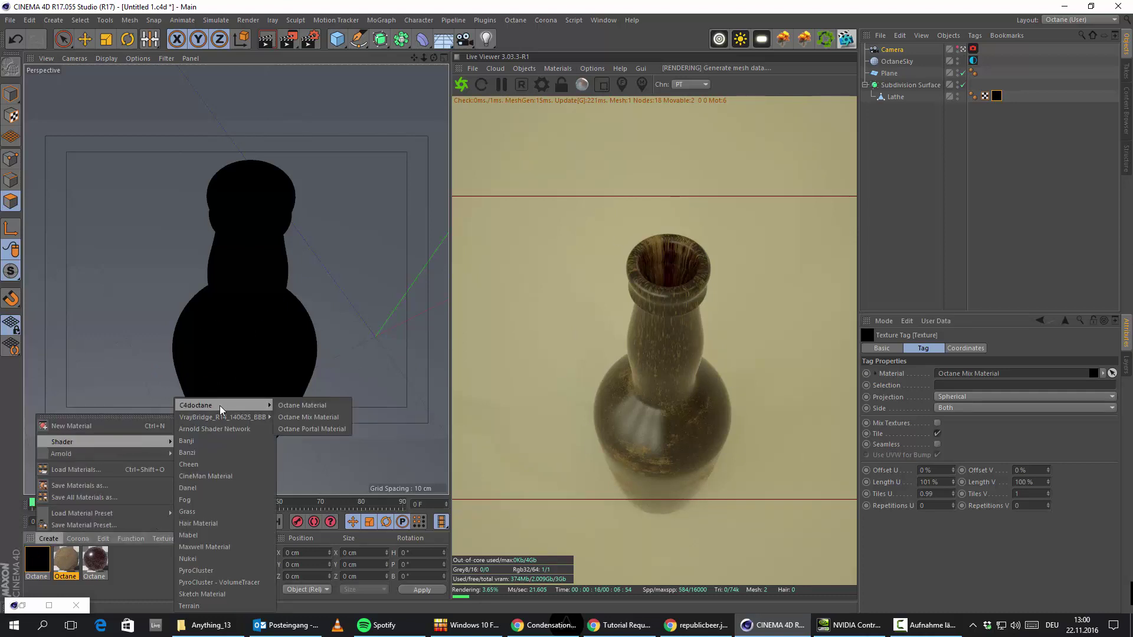
click(300, 405)
double_click(37, 559)
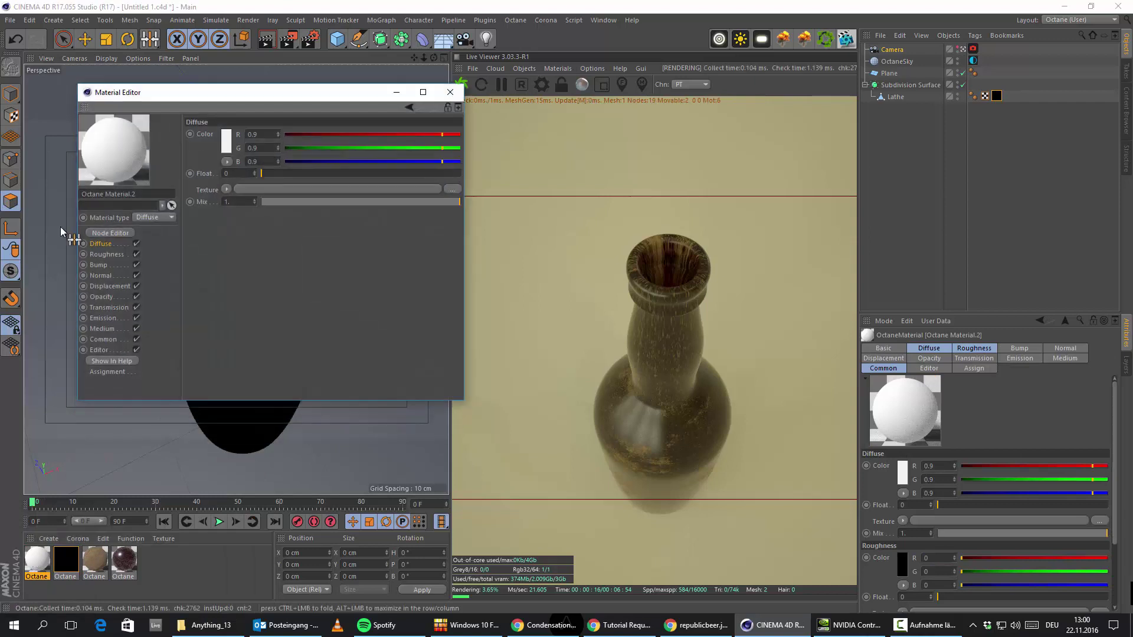
click(154, 217)
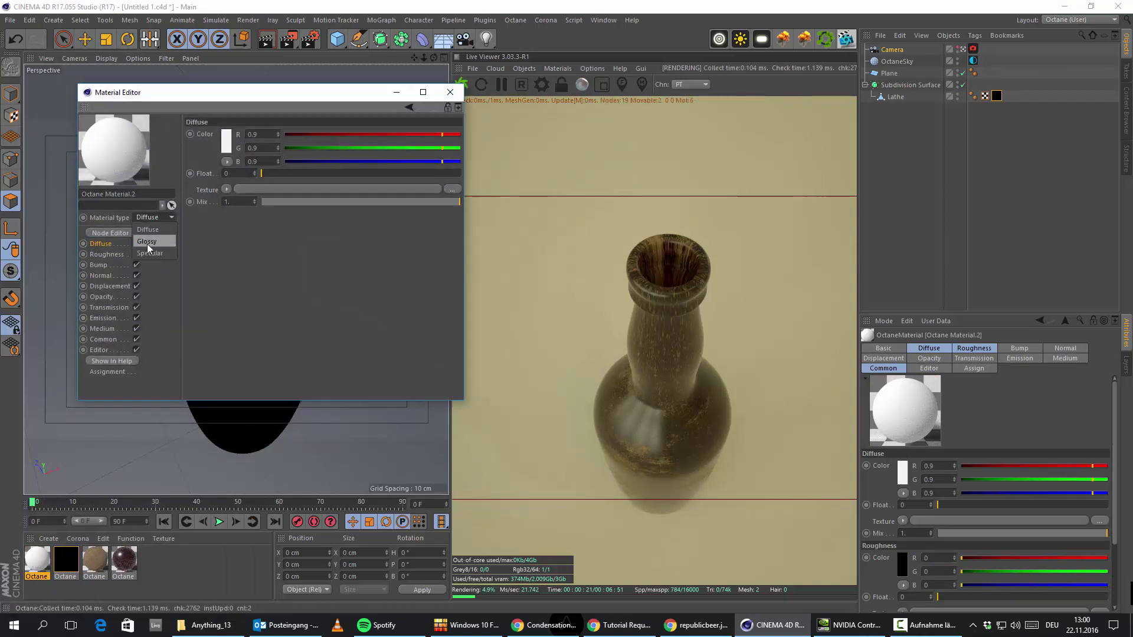
click(147, 243)
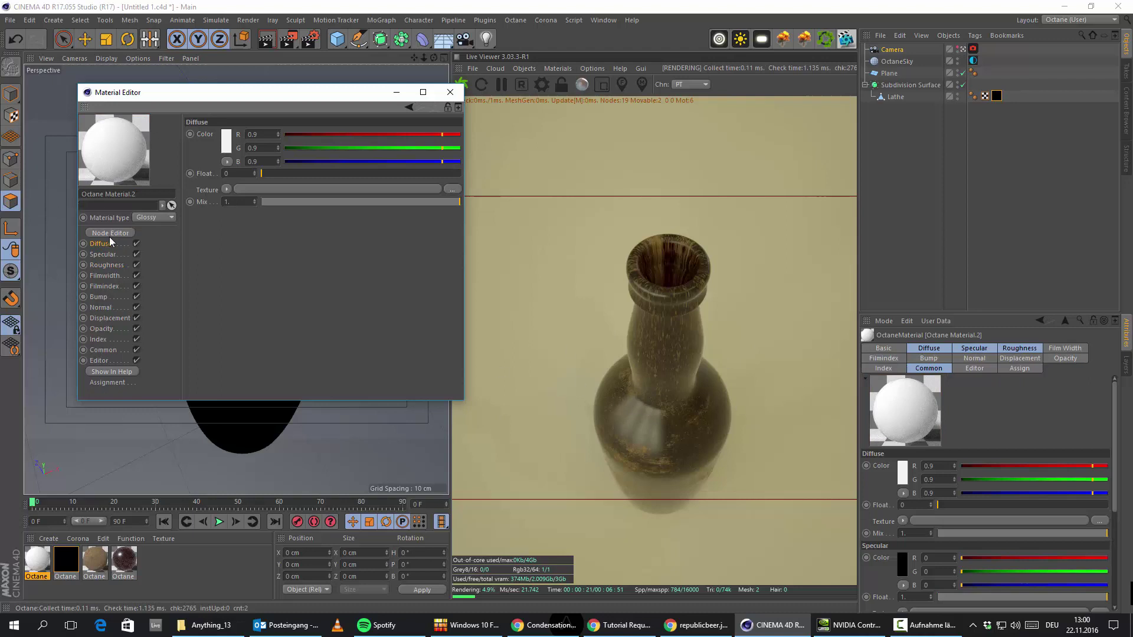
Step: Darken the glossy material's diffuse color to near-black, RGB 0.019607 each, and apply the material to the floor plane
click(226, 141)
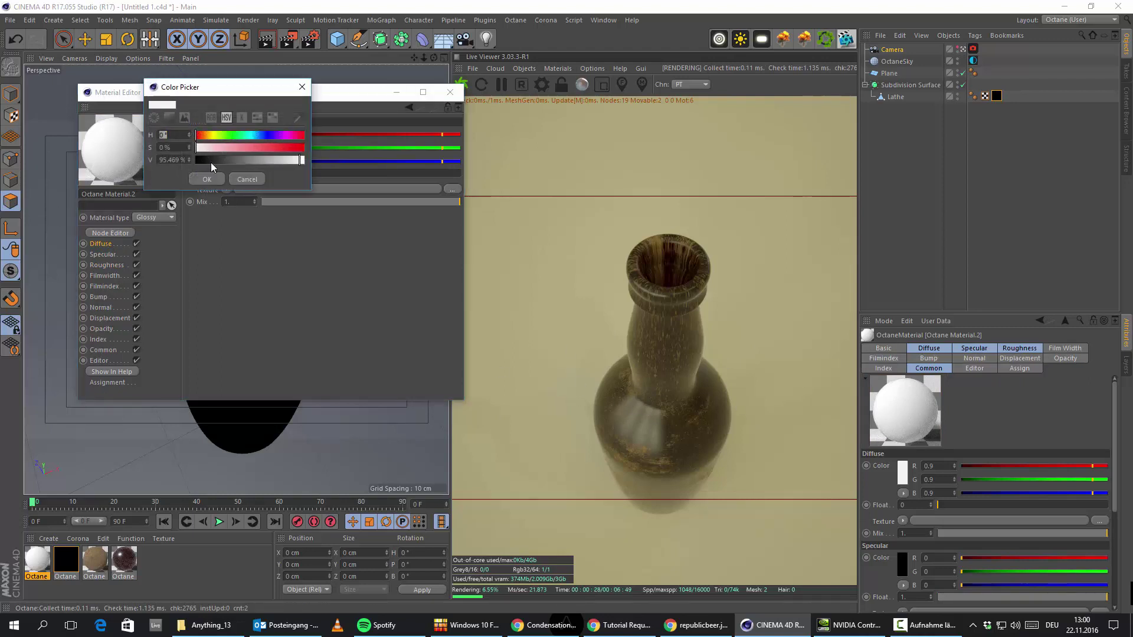
click(210, 162)
click(206, 178)
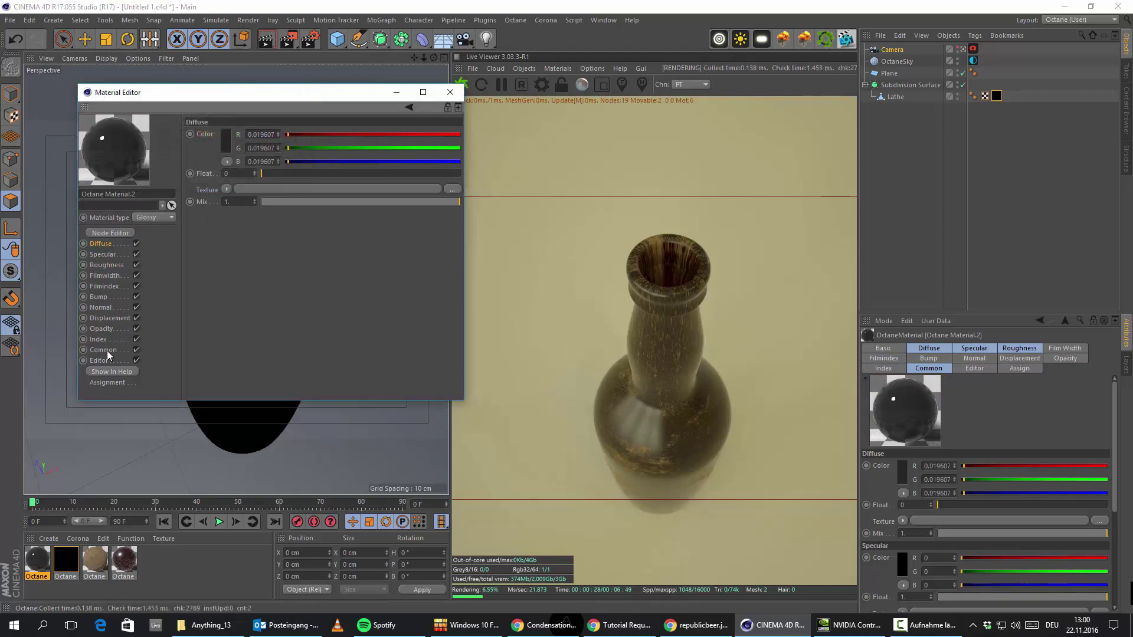
drag(37, 560, 358, 474)
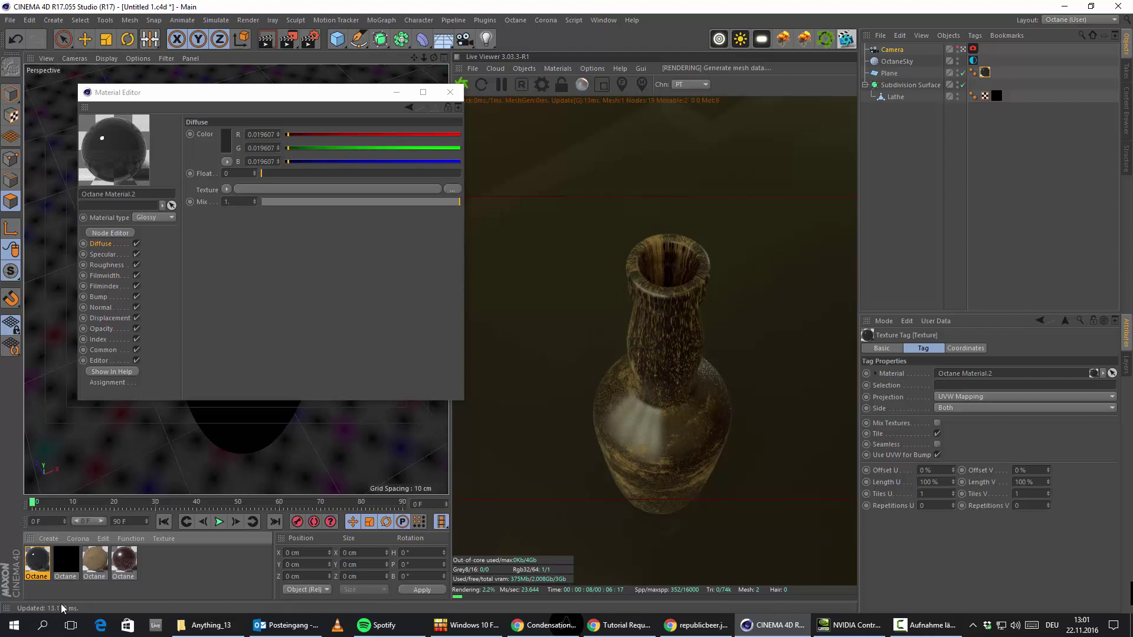
Step: Try a power of 10 and a toggled Invert option on the dust material's bump image texture
click(102, 568)
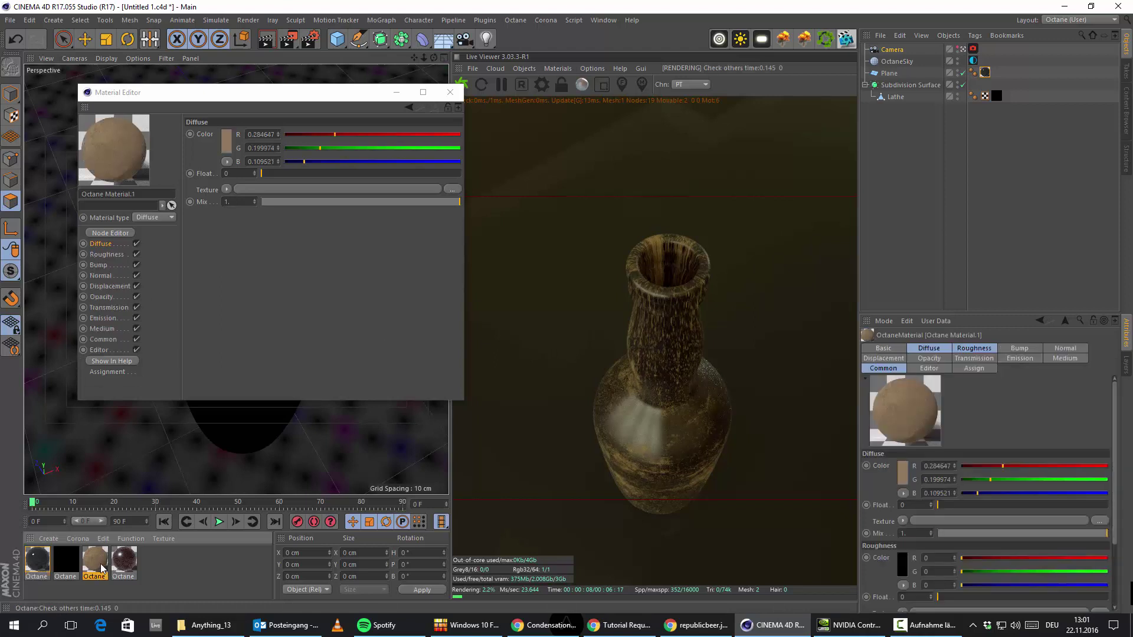
click(98, 265)
click(314, 189)
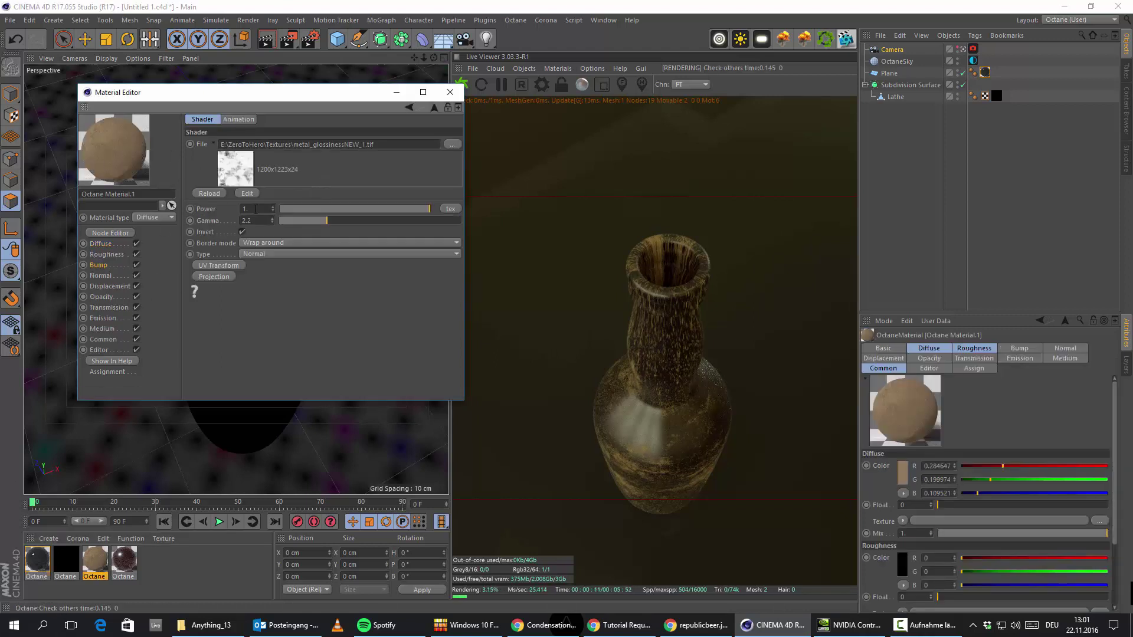
drag(255, 209, 56, 172)
text(10)
key(Return)
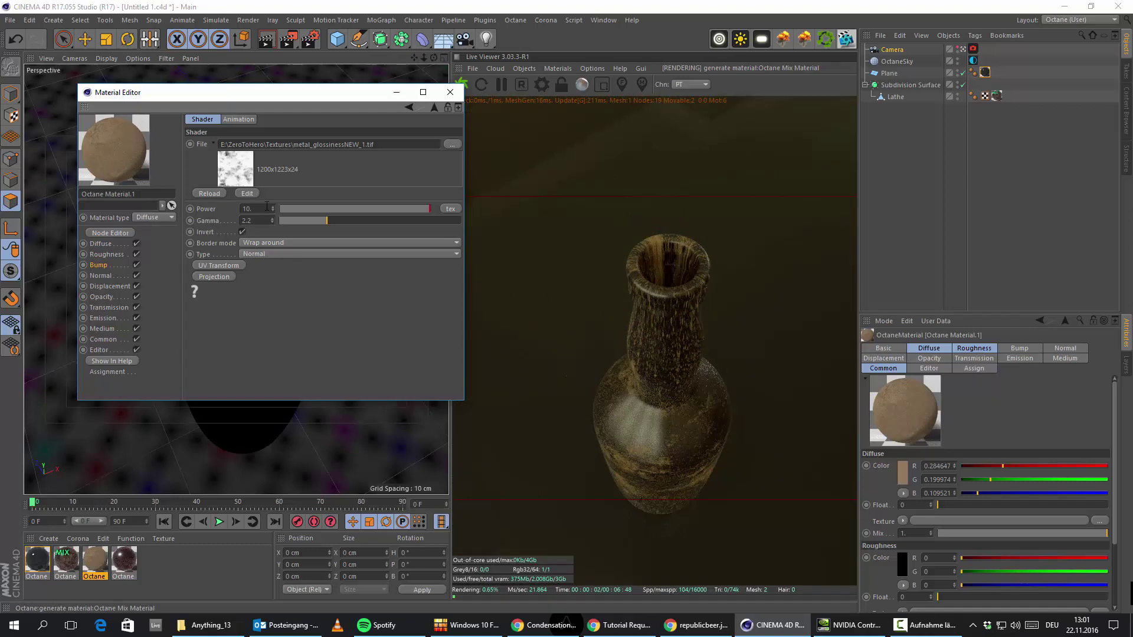
click(243, 231)
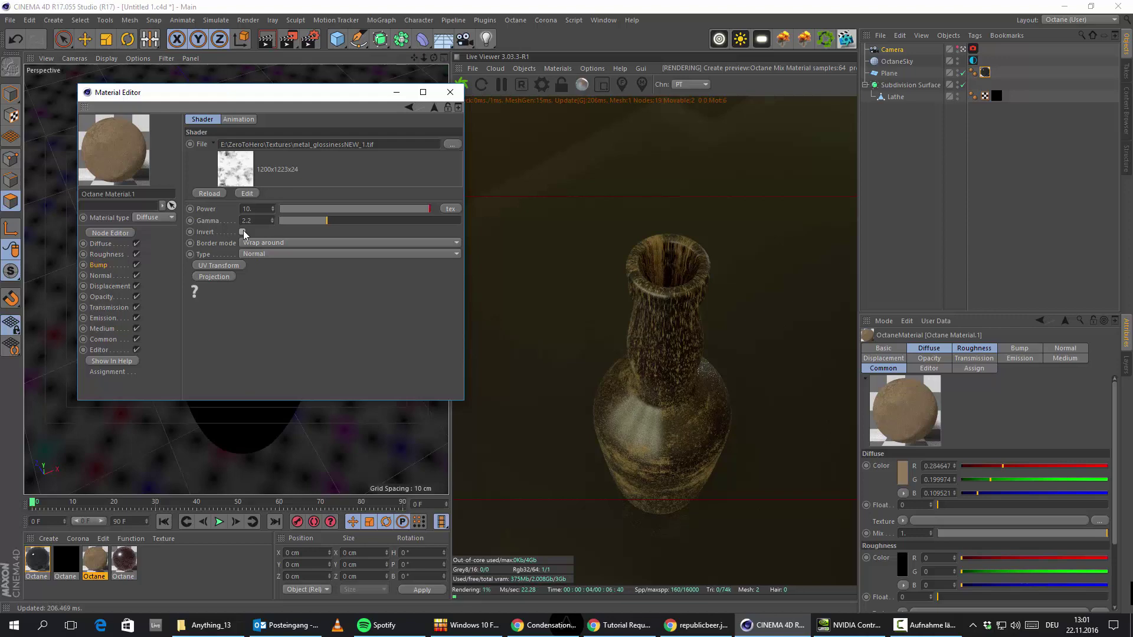
click(243, 232)
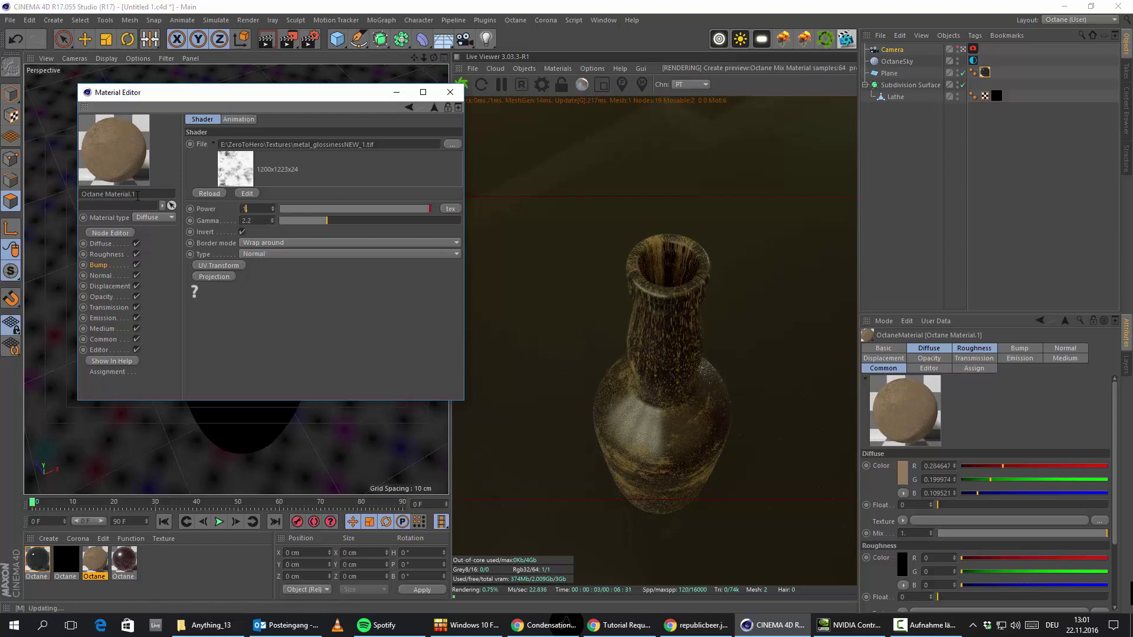
Step: Copy the dust material's bump image texture and clear it from the Bump channel
click(98, 265)
click(227, 188)
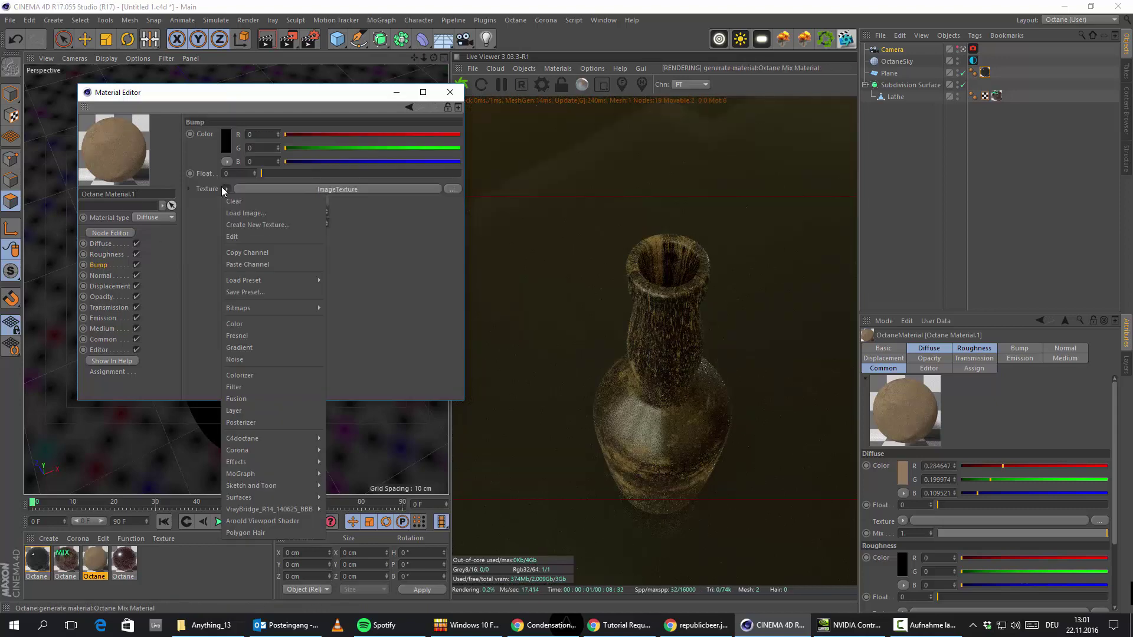
click(228, 202)
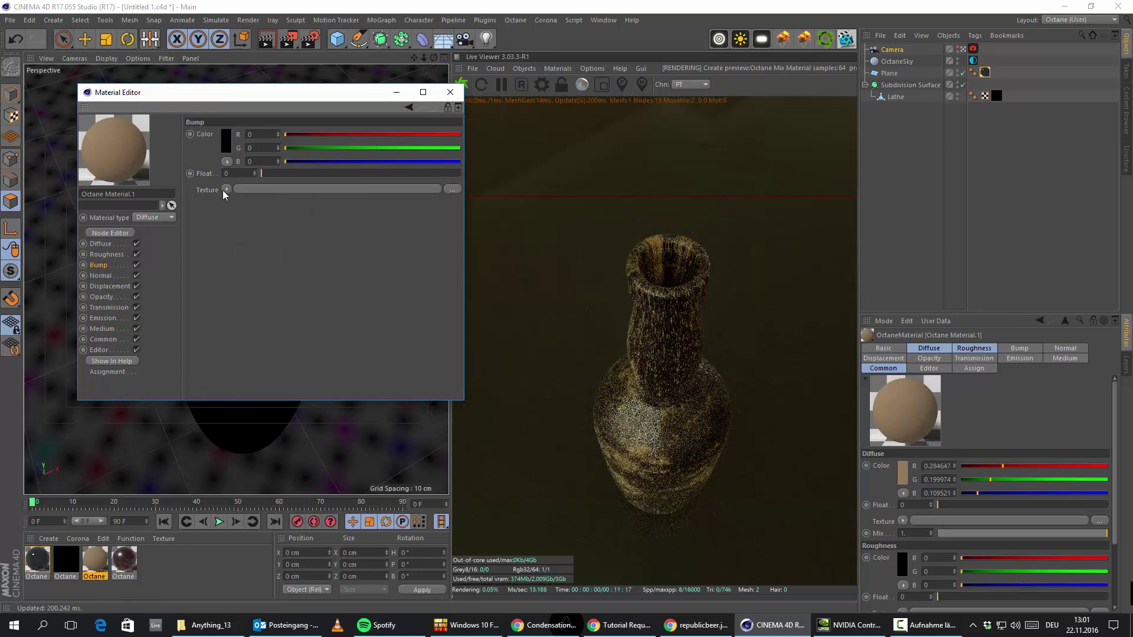
click(15, 39)
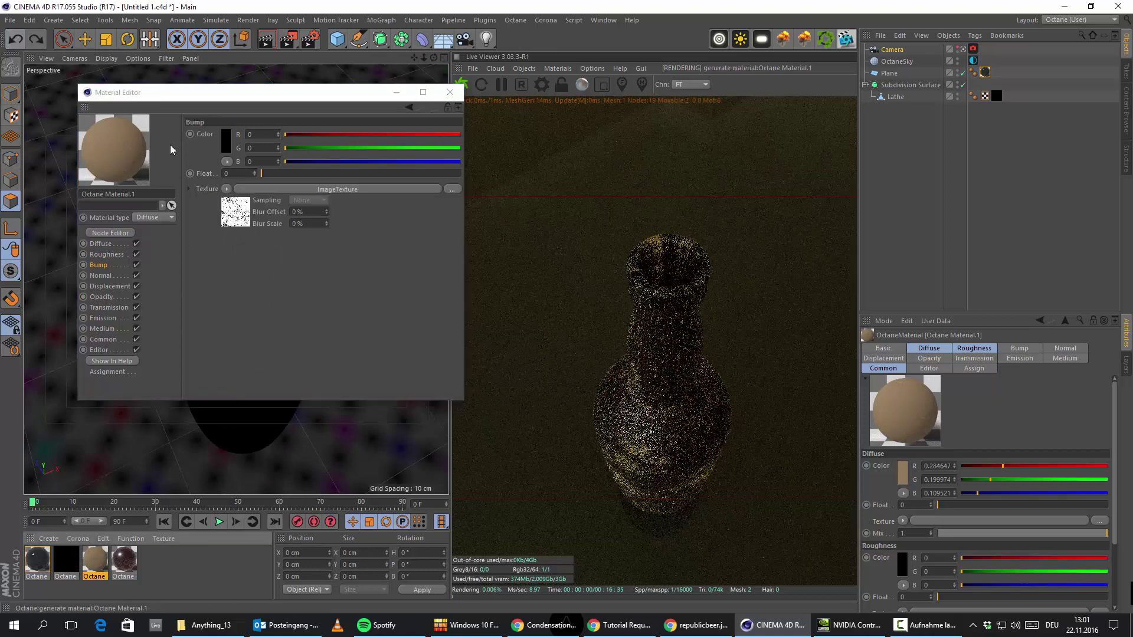
click(227, 189)
click(240, 253)
click(228, 188)
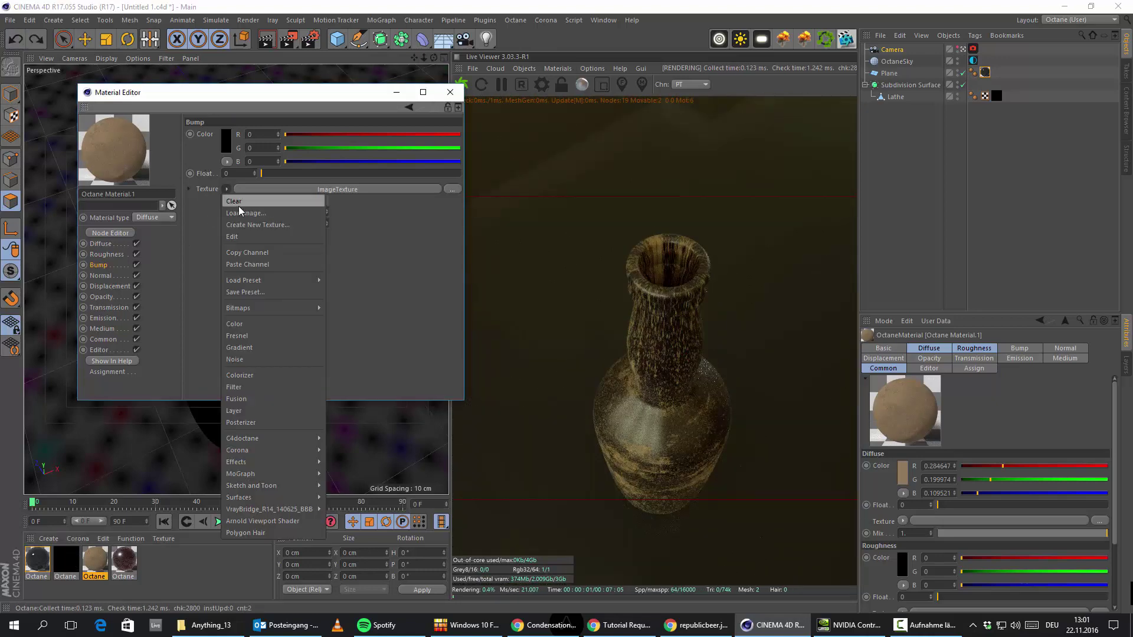
click(237, 203)
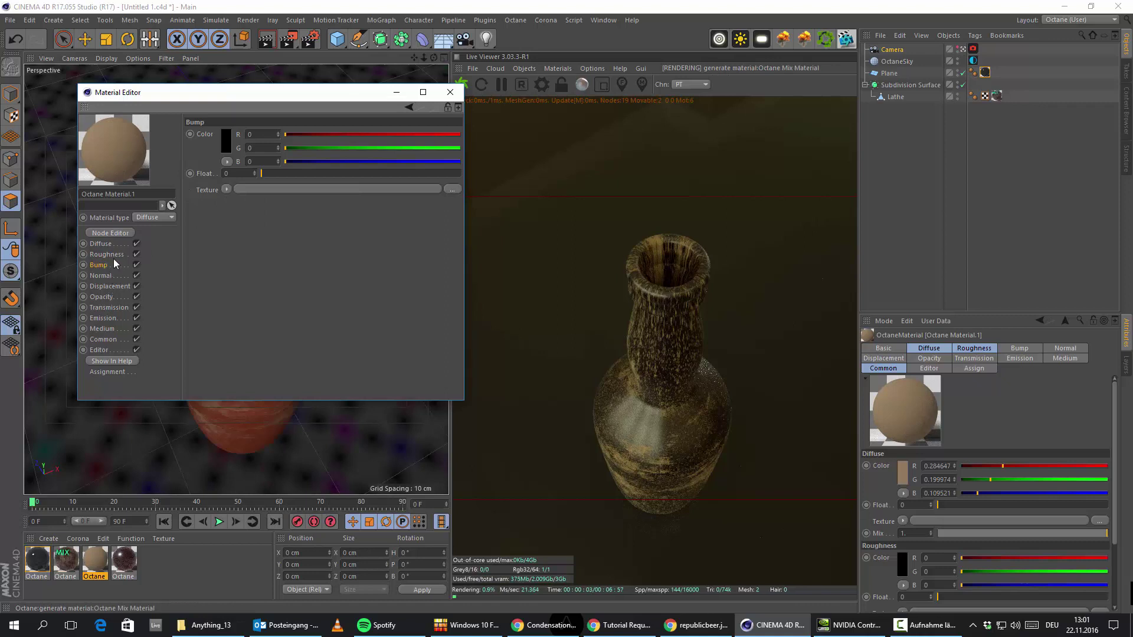
Step: Add an Octane Displacement shader to the dust material's Displacement channel and paste the copied image texture into it
click(94, 286)
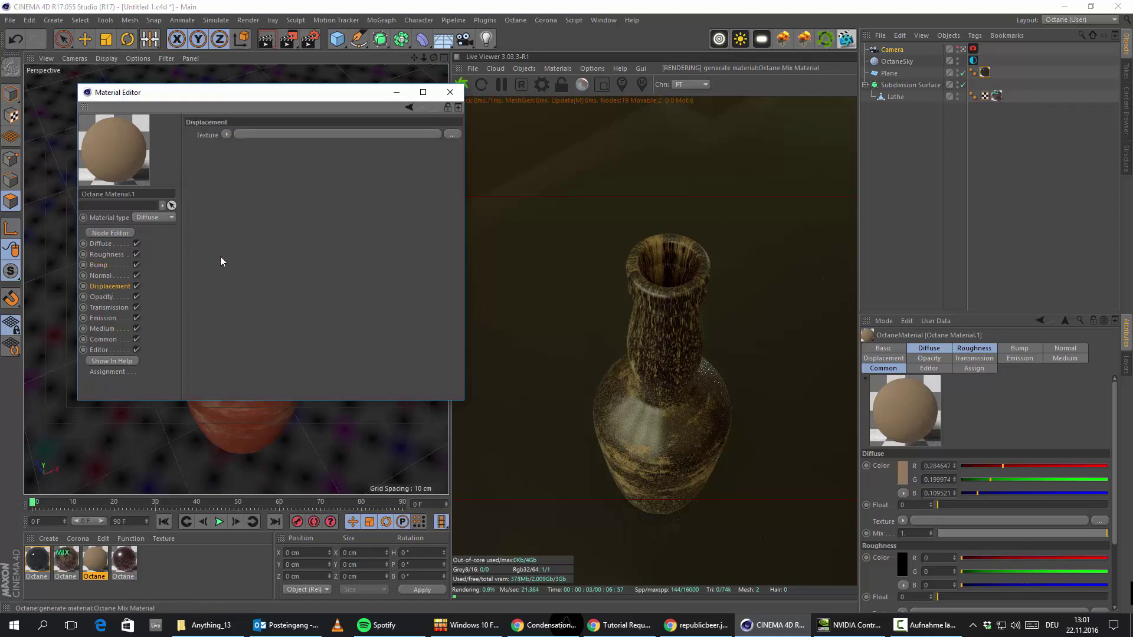
click(227, 135)
mouse_move(295, 369)
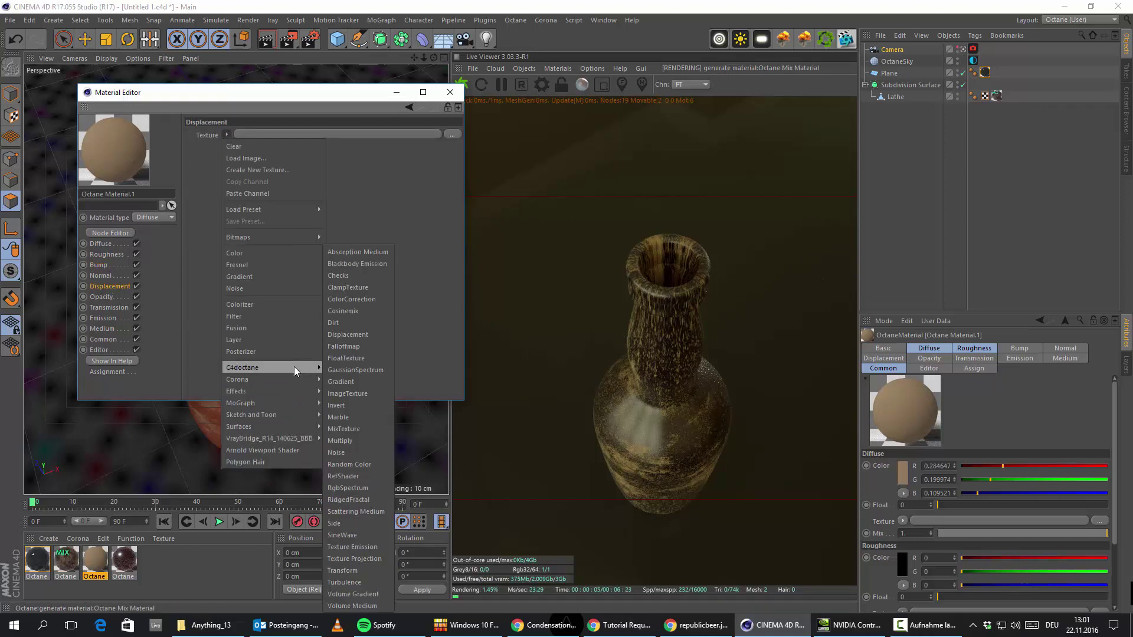
click(365, 334)
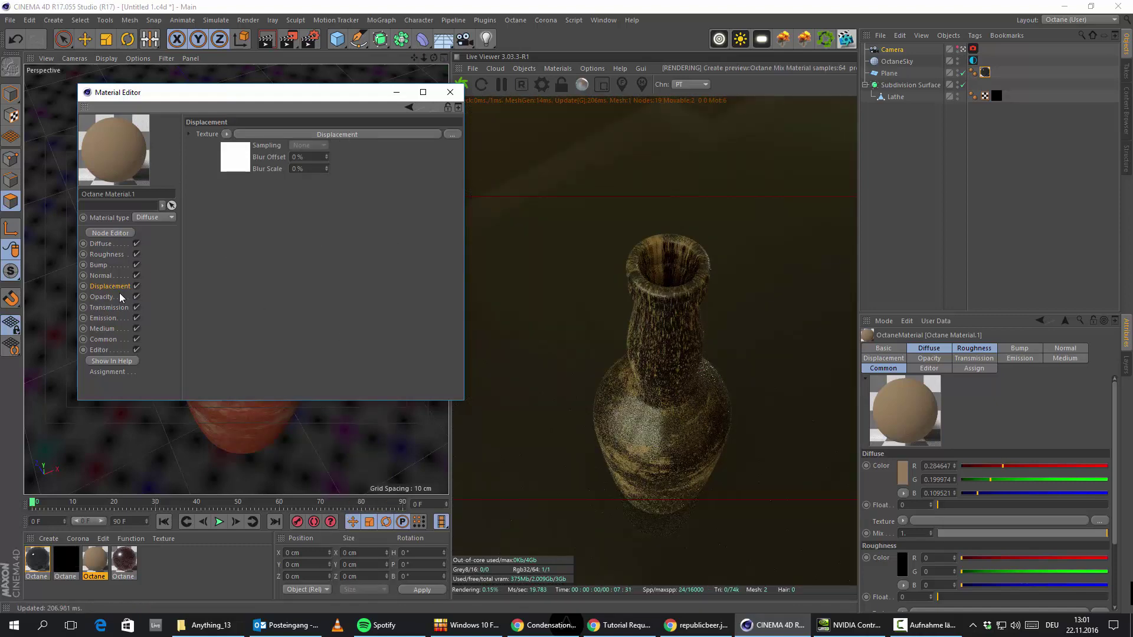
click(304, 135)
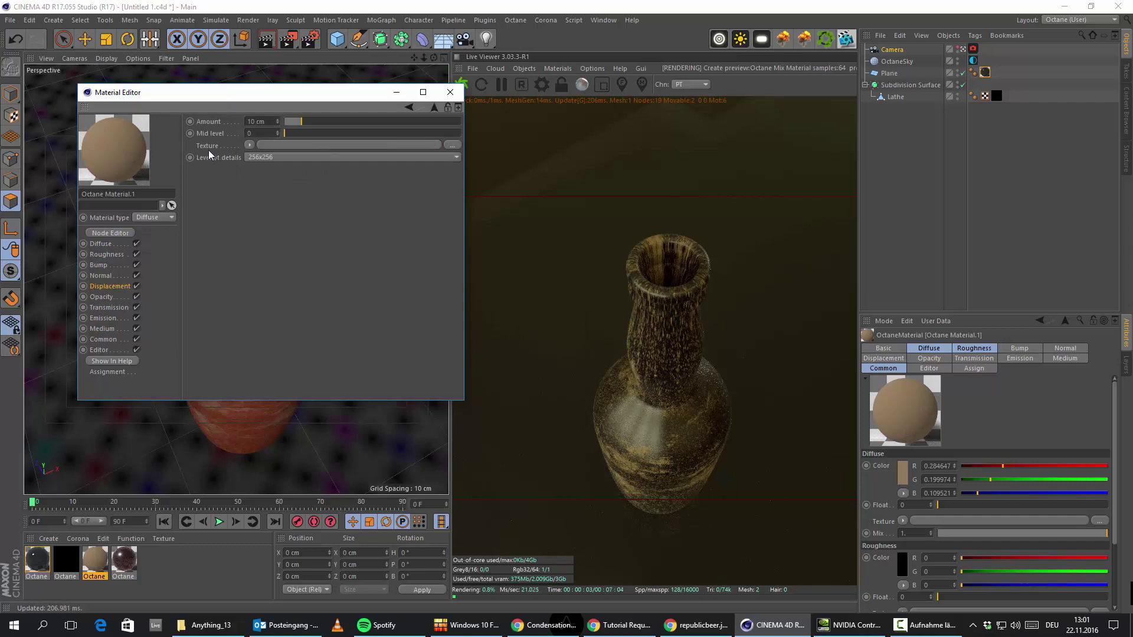
click(250, 145)
click(272, 210)
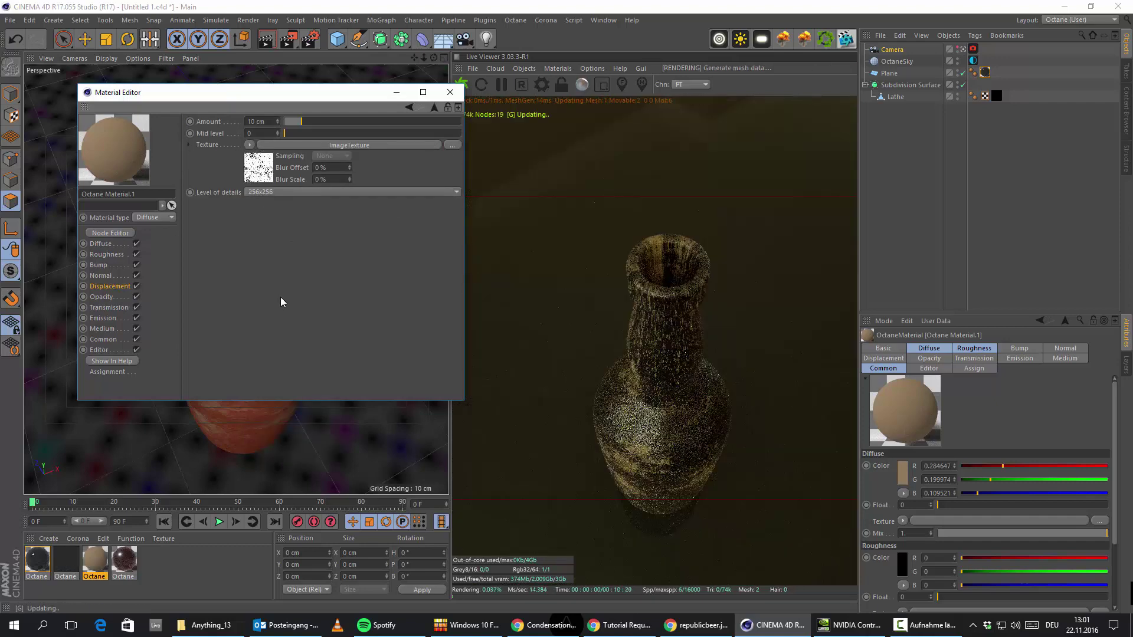
Step: Set the dust material's displacement level of detail to 4096x4096 and save the project
click(276, 194)
click(294, 243)
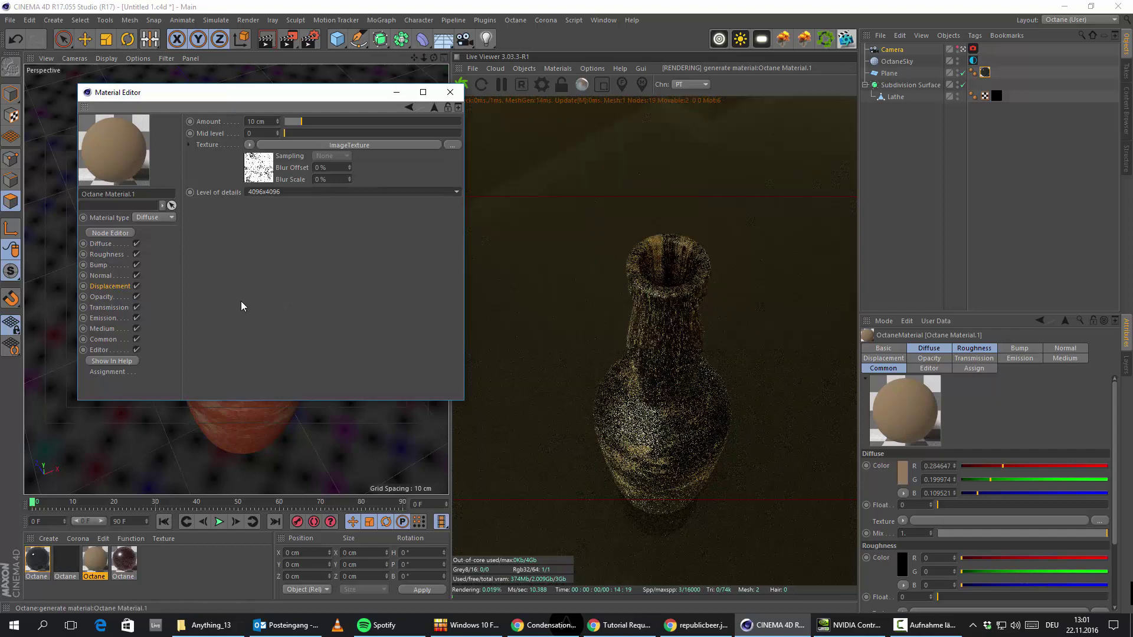
click(353, 147)
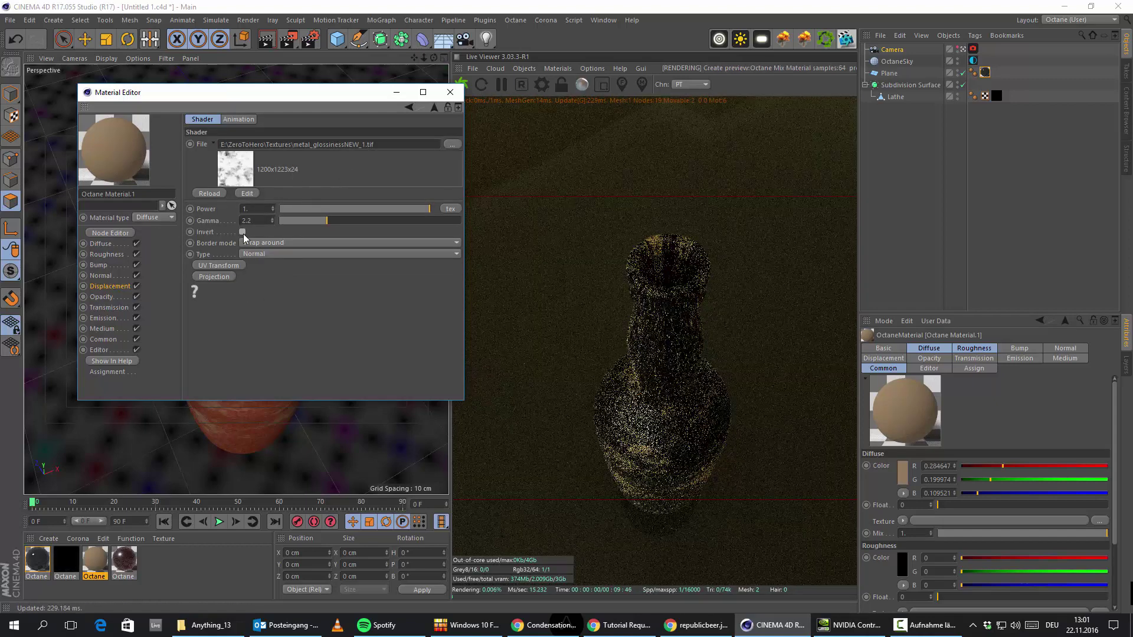
click(409, 107)
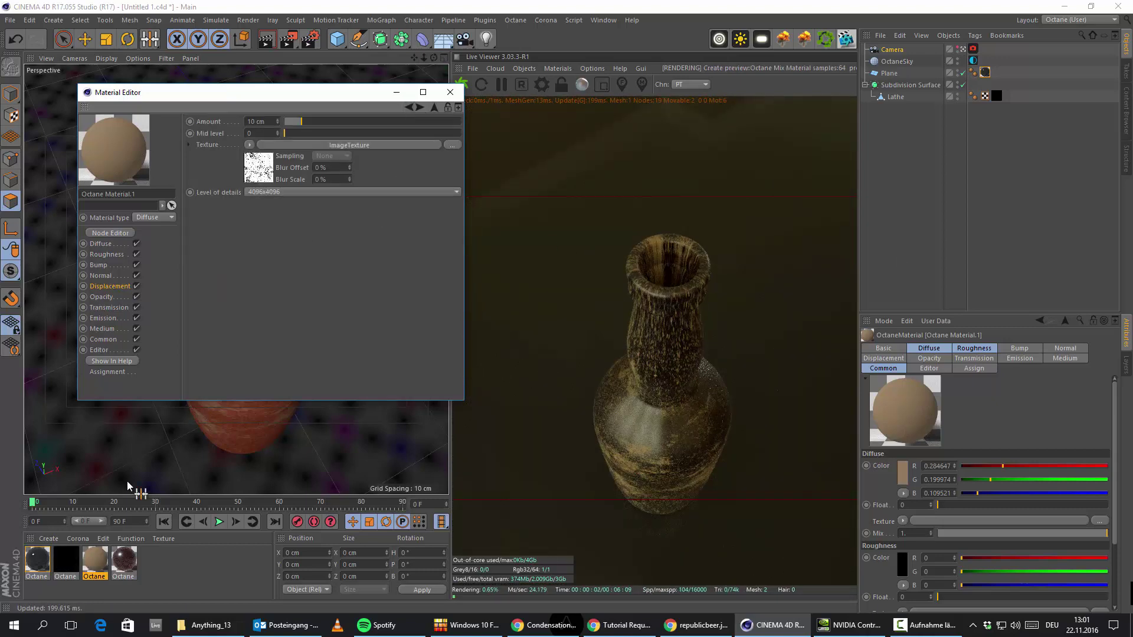
click(10, 21)
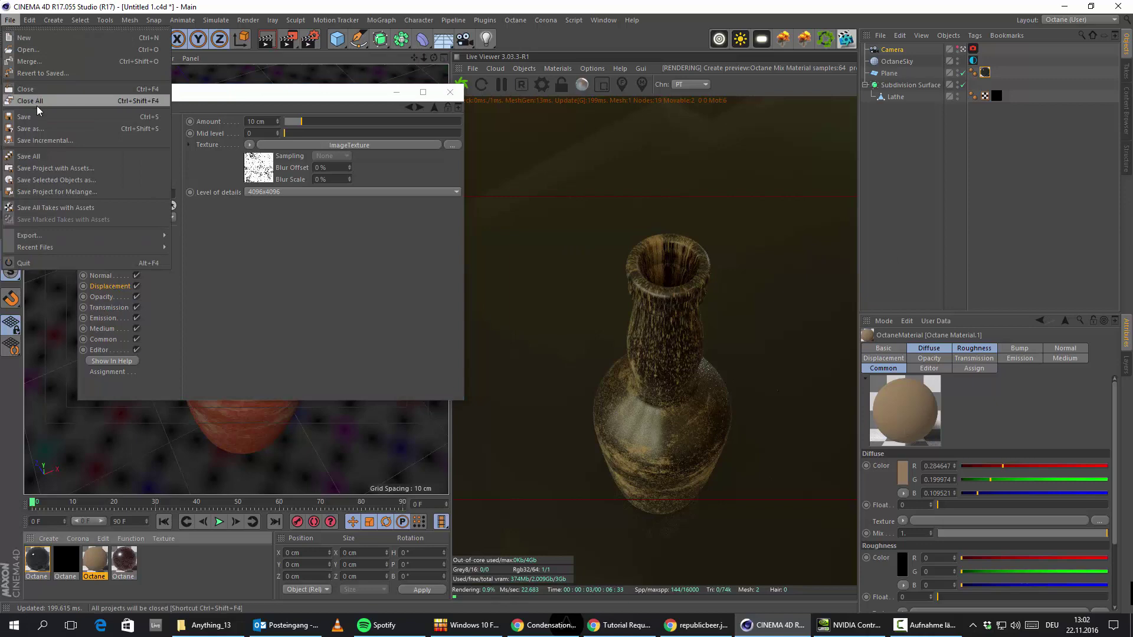
click(23, 117)
Step: Try the displaced dust material on the floor plane in place of the dark glossy material
drag(230, 393, 983, 72)
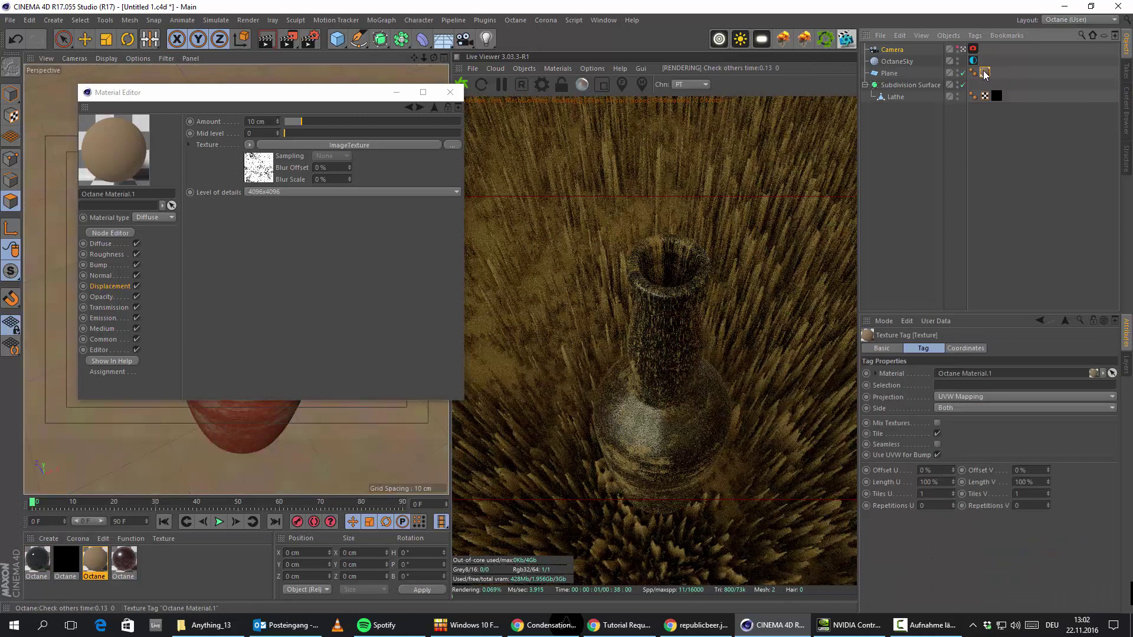
click(16, 40)
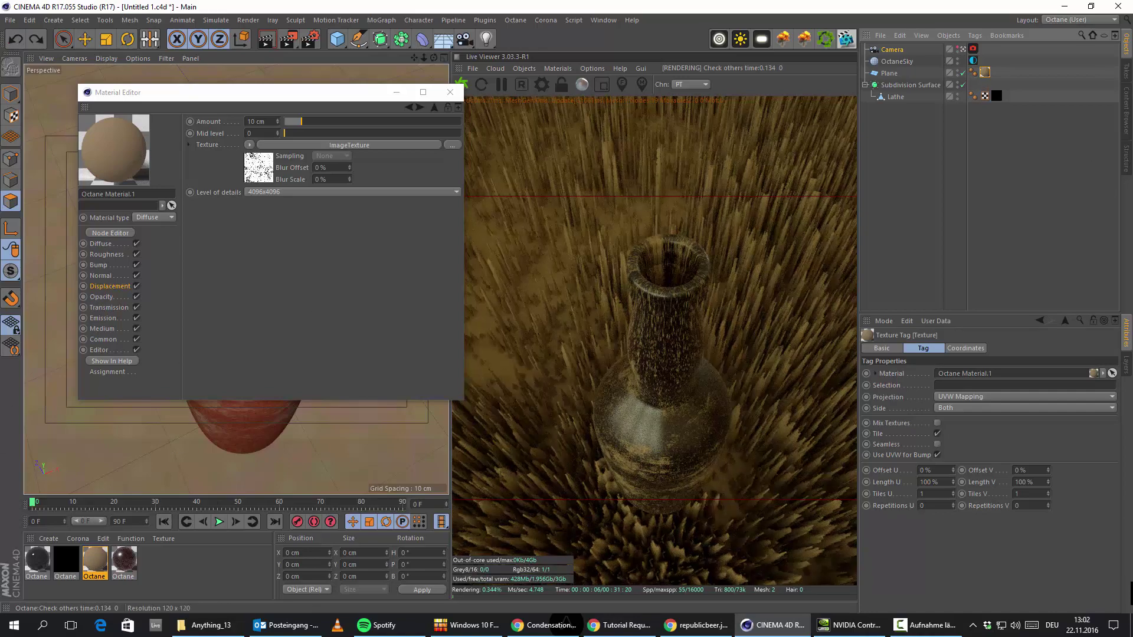
click(14, 39)
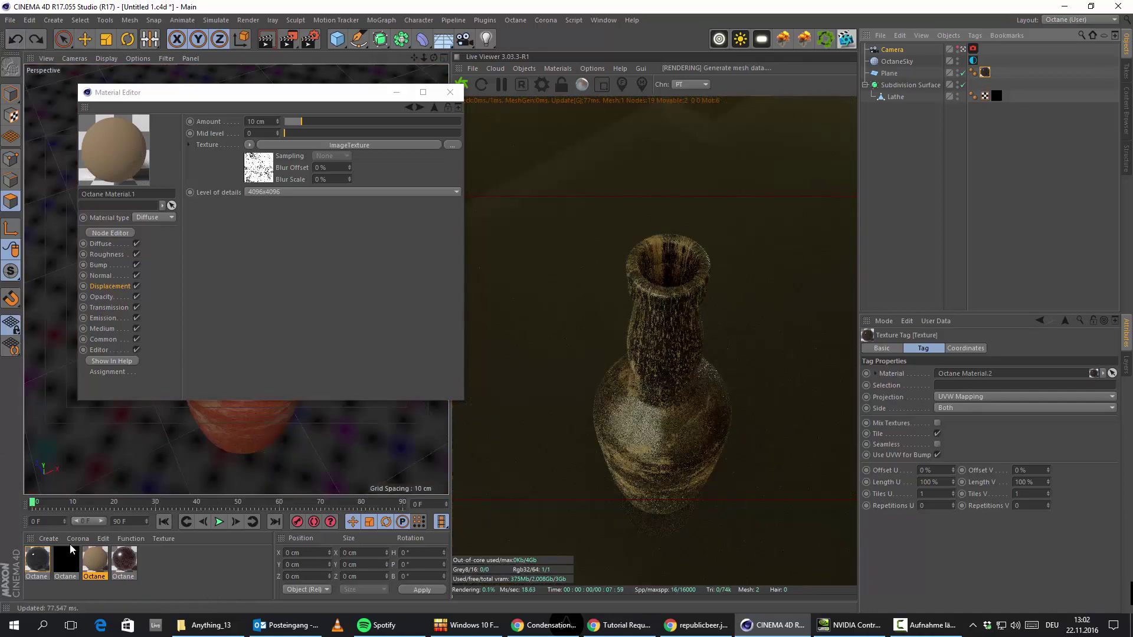
Step: Replace the mix material on the bottle's texture tag with the displaced dust material and restart the live render
drag(70, 549, 996, 96)
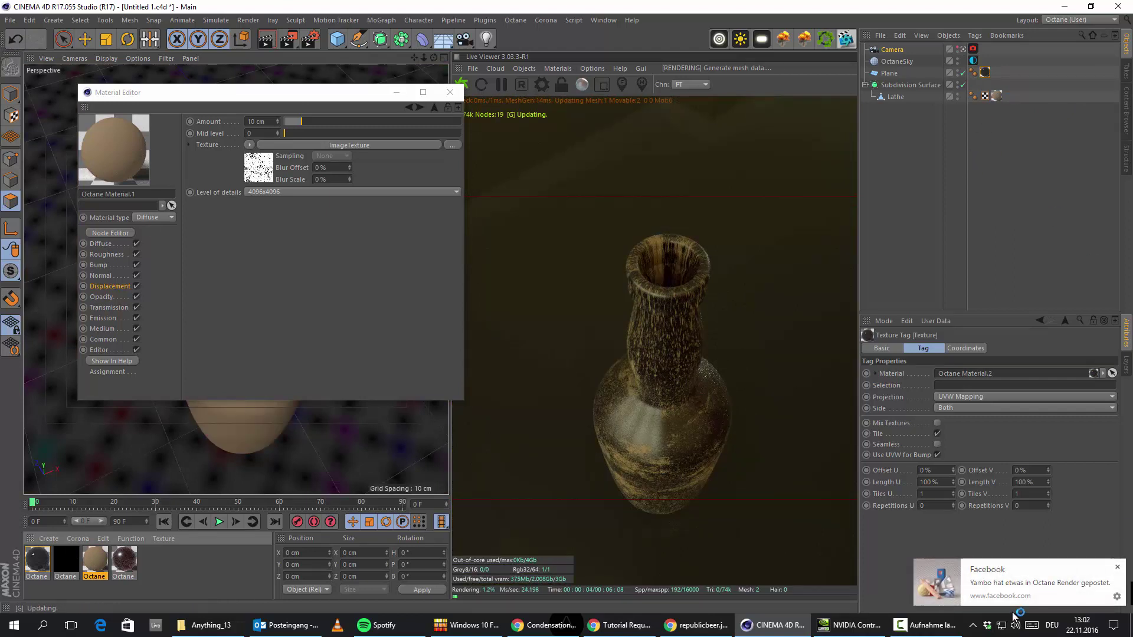
click(1117, 567)
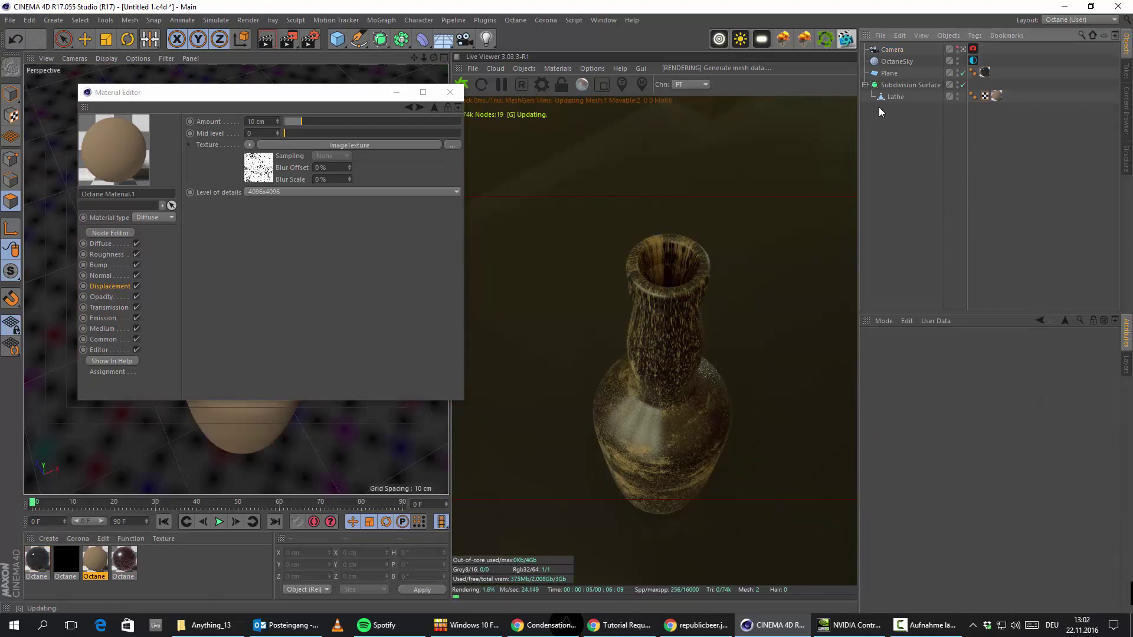
click(996, 96)
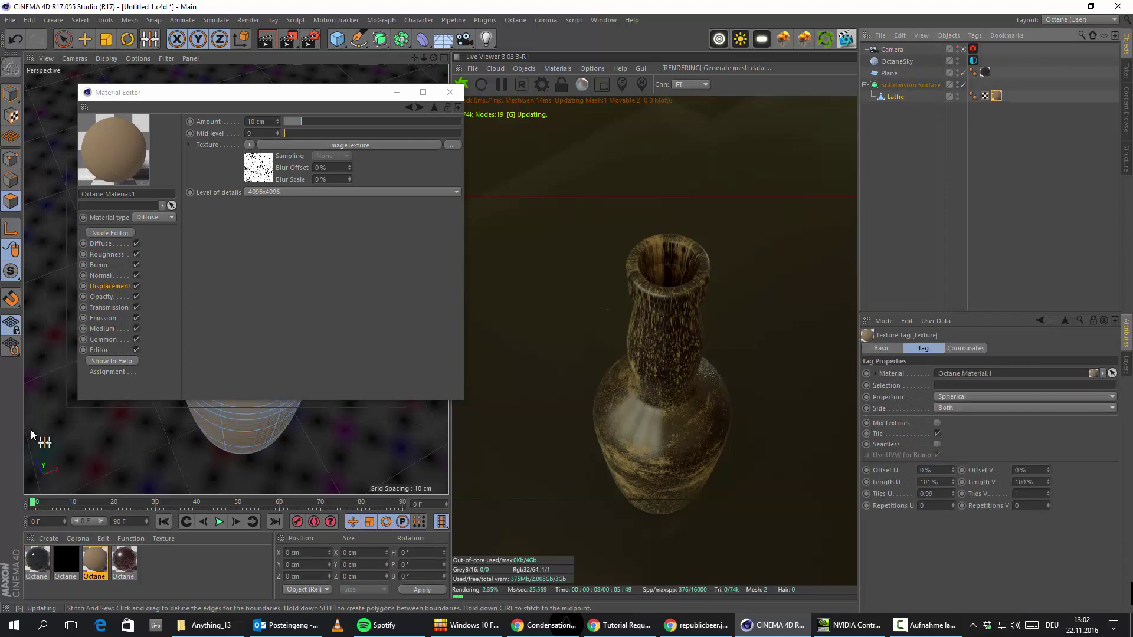
mouse_move(224, 93)
mouse_down()
mouse_move(864, 158)
mouse_move(224, 152)
mouse_move(223, 104)
mouse_up()
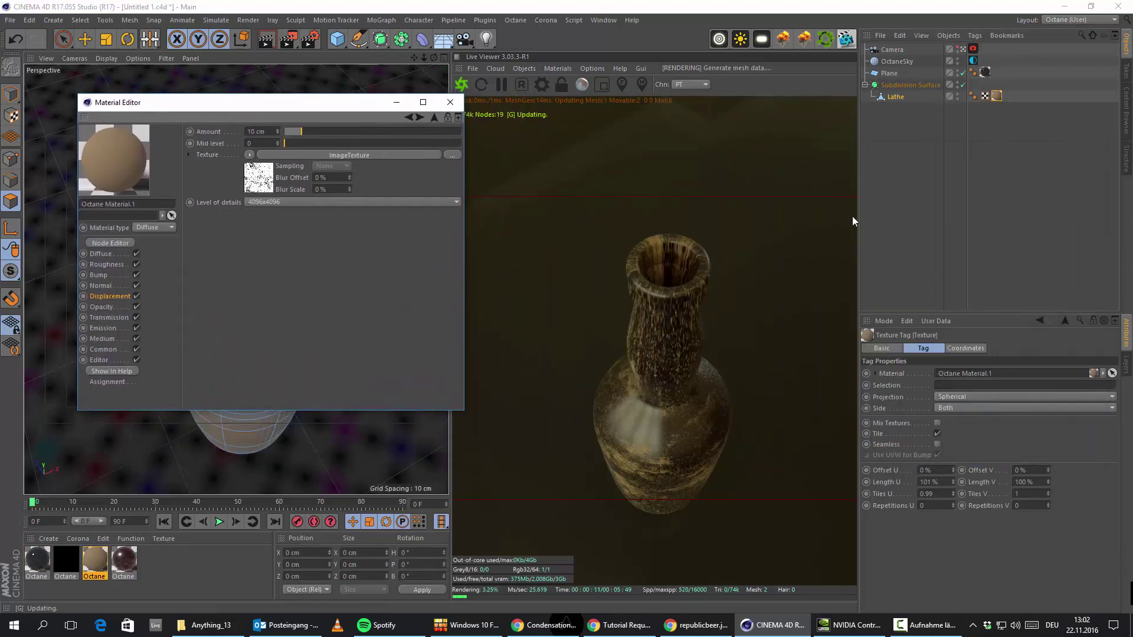
click(997, 98)
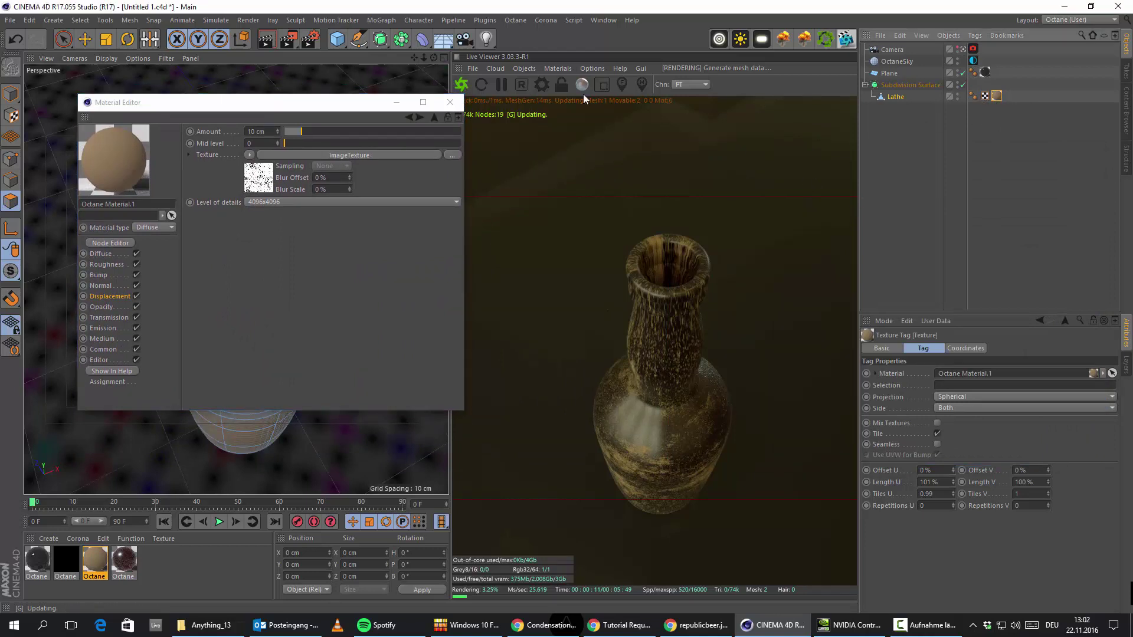
click(461, 85)
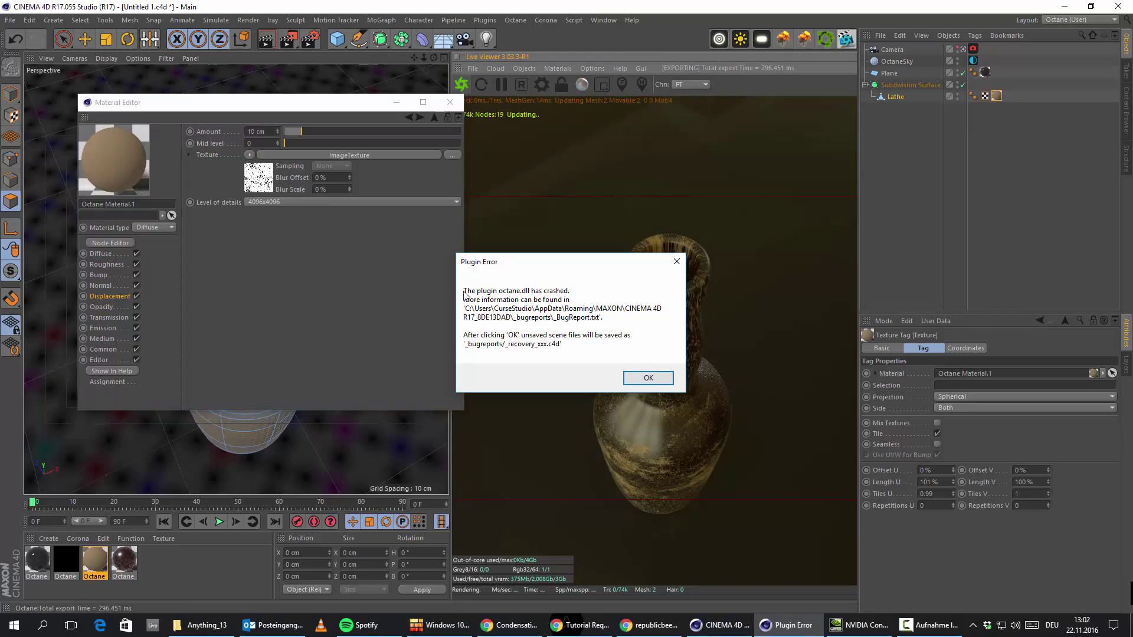
Step: Restart Cinema 4D after the plugin crash, declining the bug report and continuing without Iray
click(638, 381)
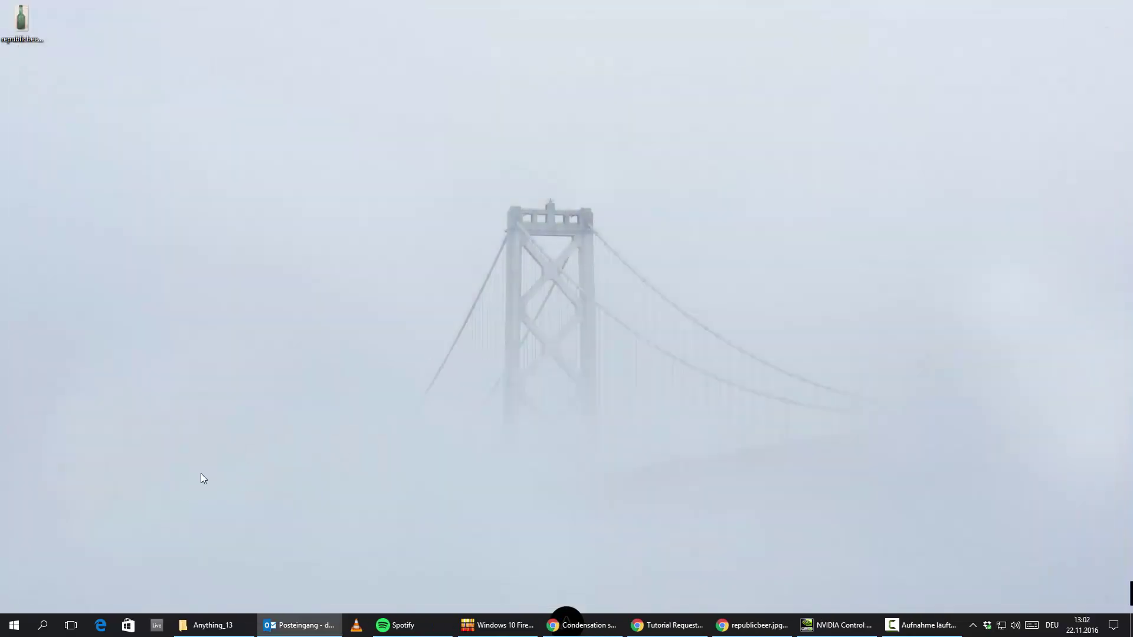
click(2, 633)
click(107, 312)
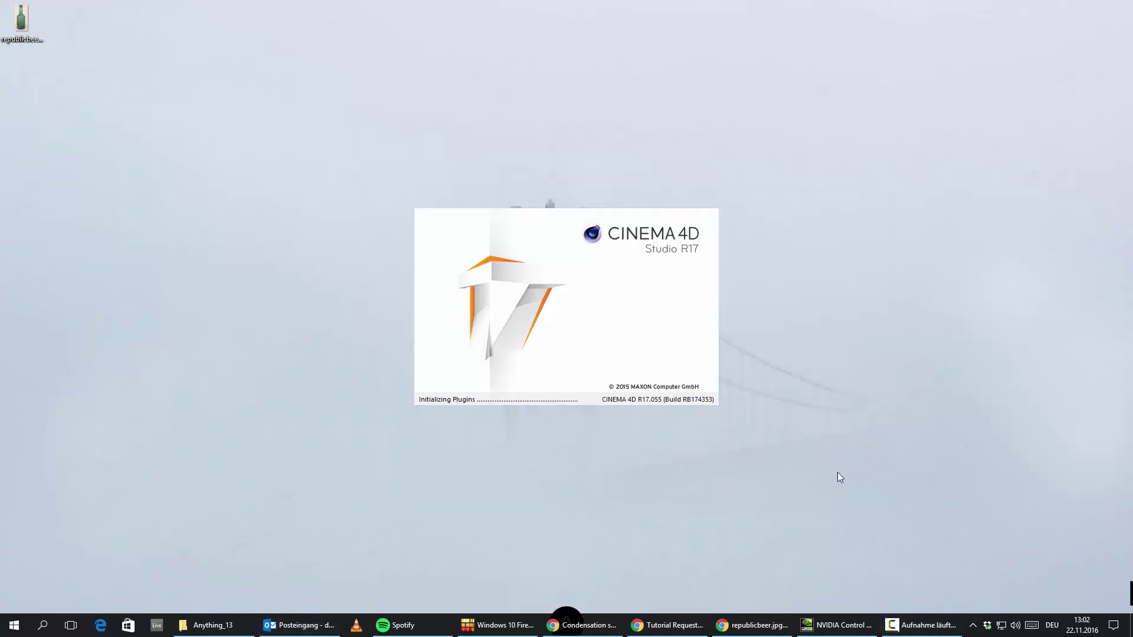
drag(243, 90, 898, 512)
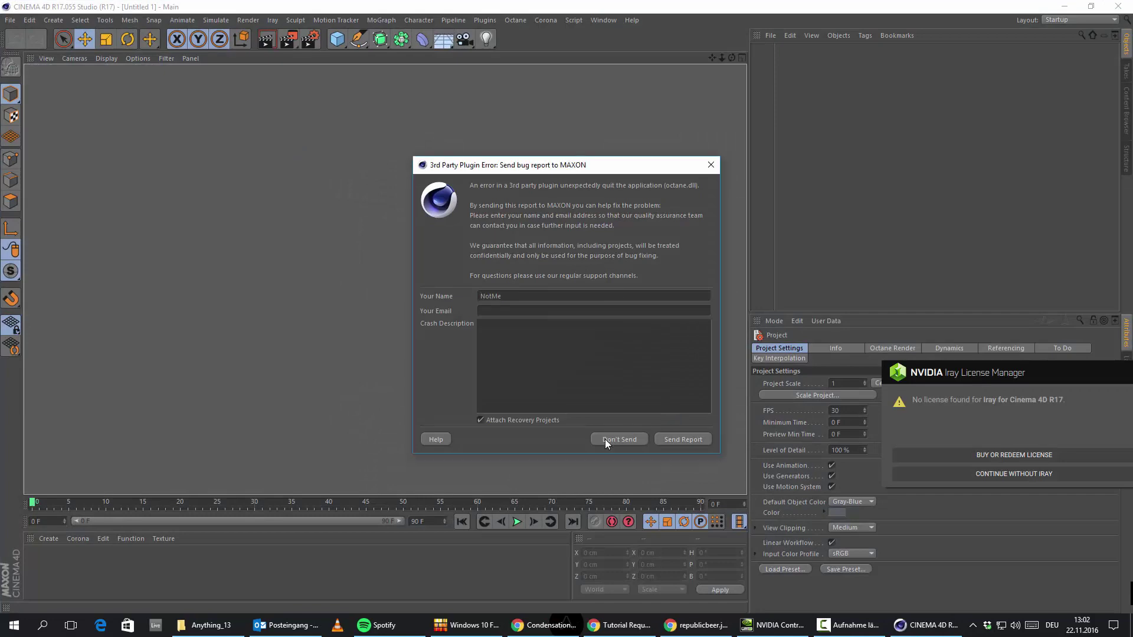
click(604, 439)
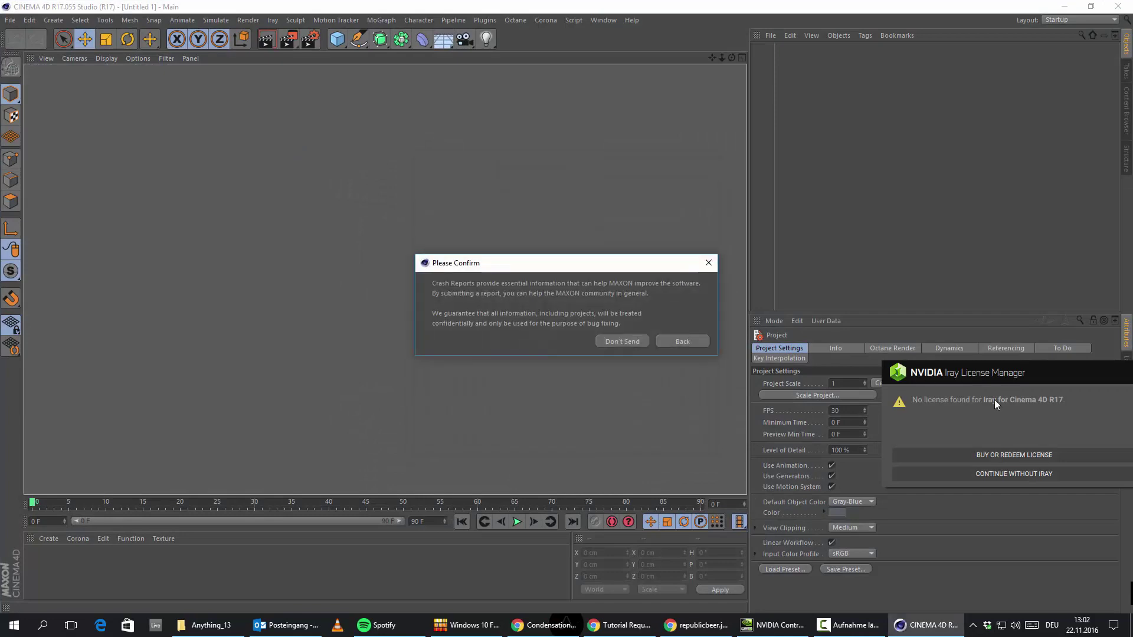
click(977, 472)
click(621, 341)
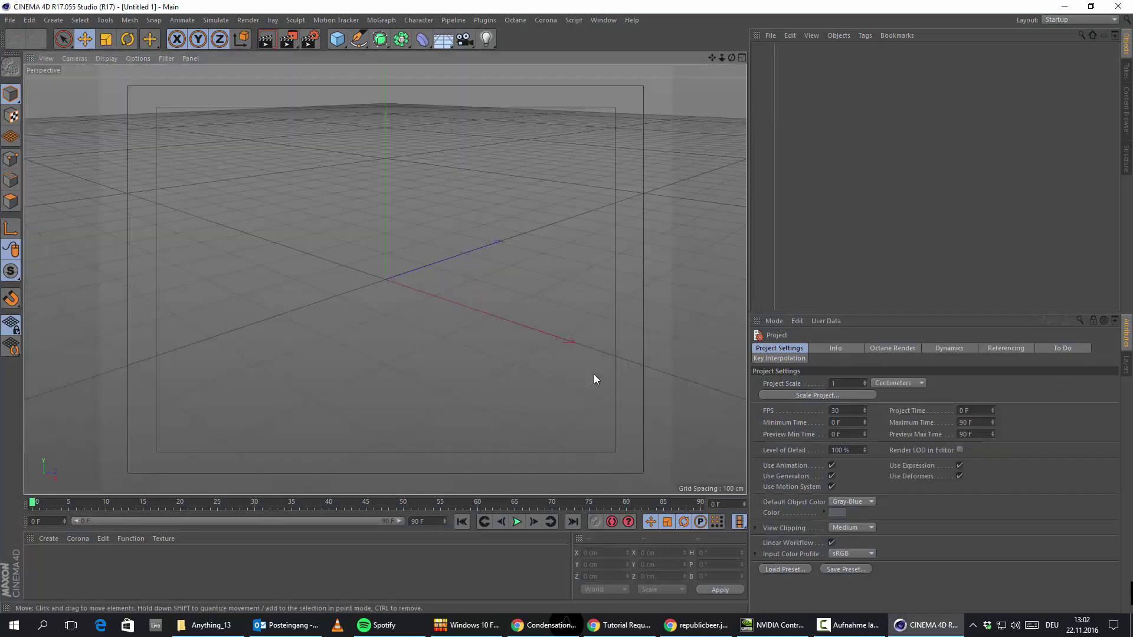
Step: Reopen the recent project Untitled 1.c4d from the Lesson32 - Dust folder and switch the interface layout to Octane (User)
click(10, 20)
mouse_move(111, 243)
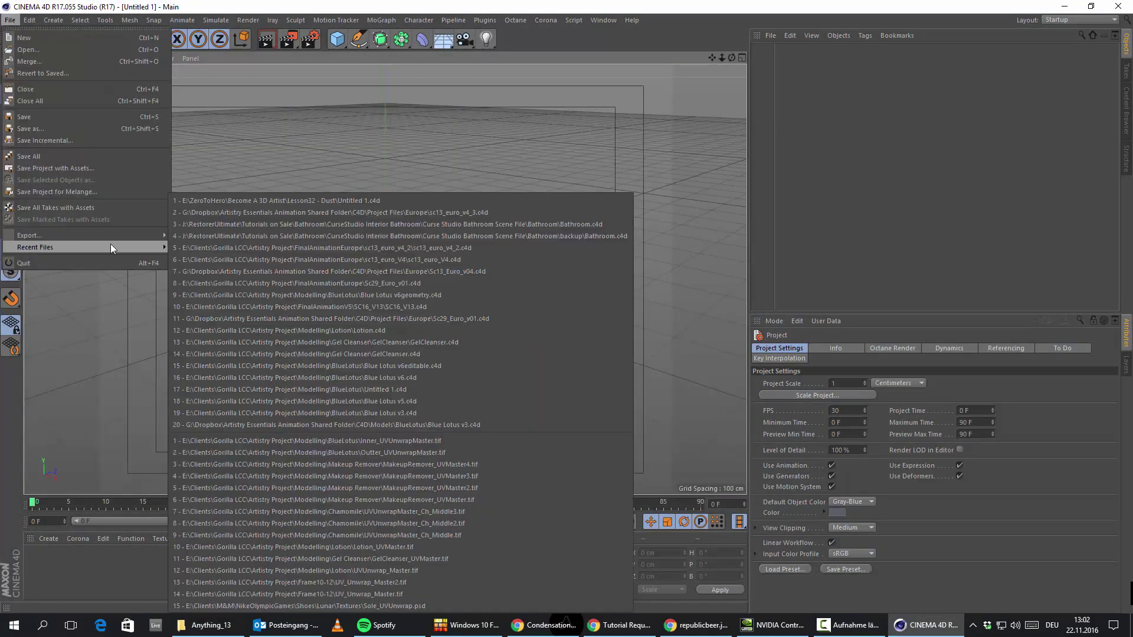
click(281, 204)
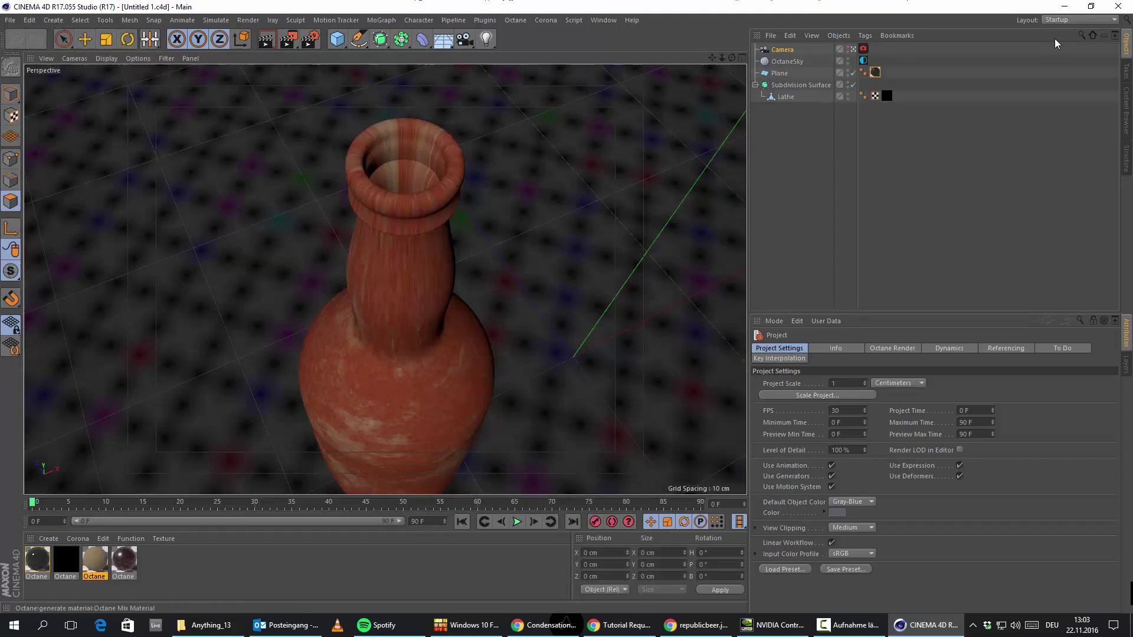
click(1080, 20)
click(1080, 118)
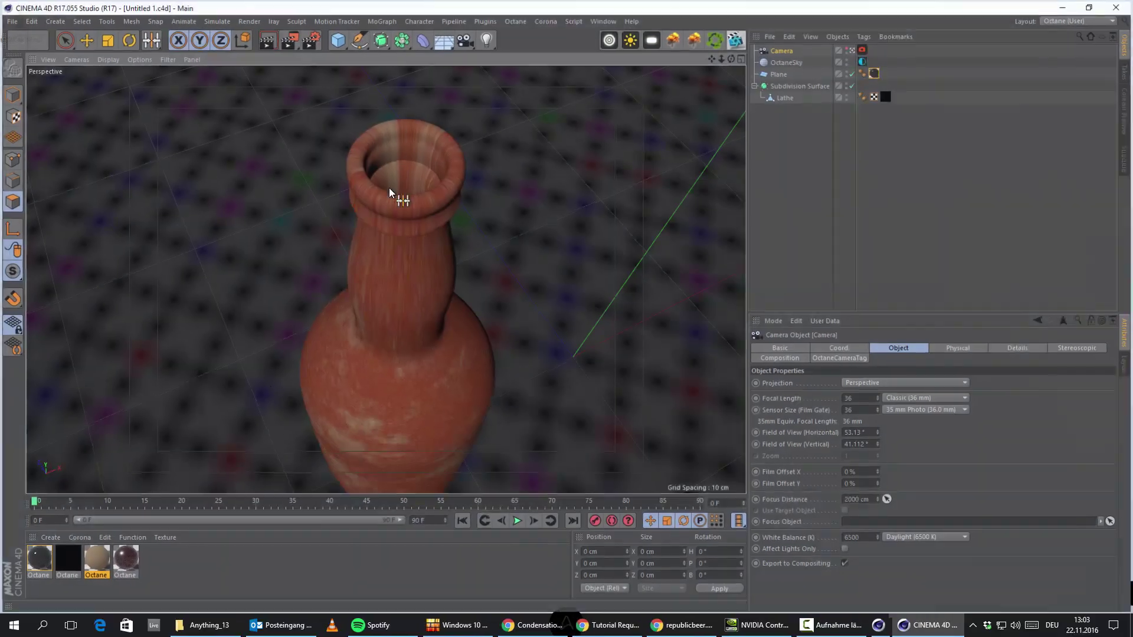
Step: Check the dust material's displacement settings and assign the material to the bottle's texture tag in place of the mix material
double_click(96, 558)
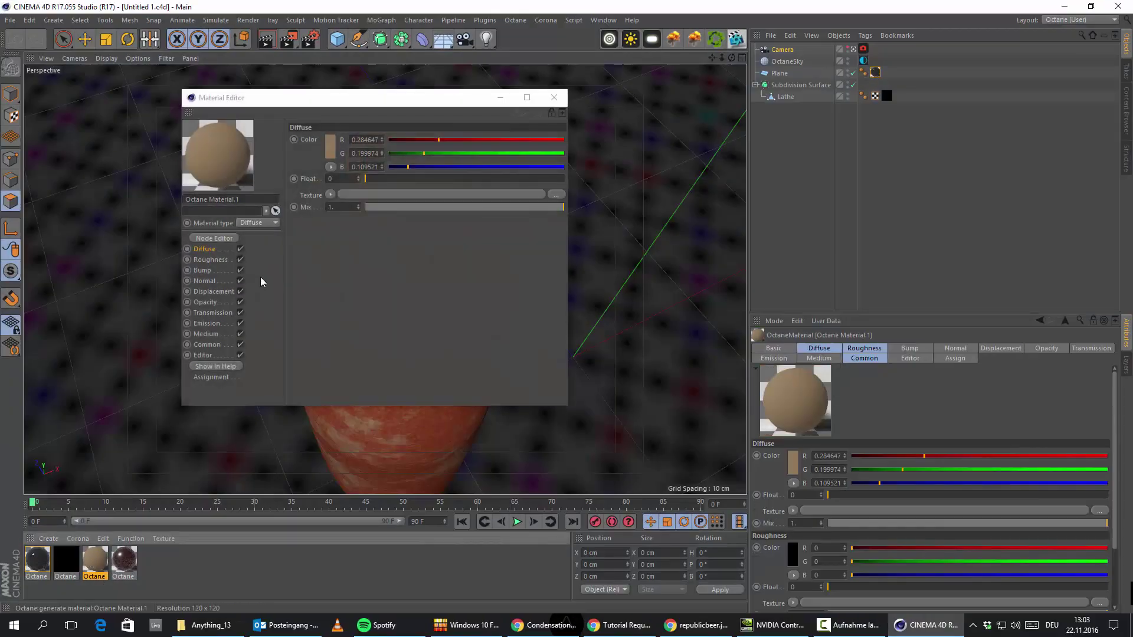
click(213, 292)
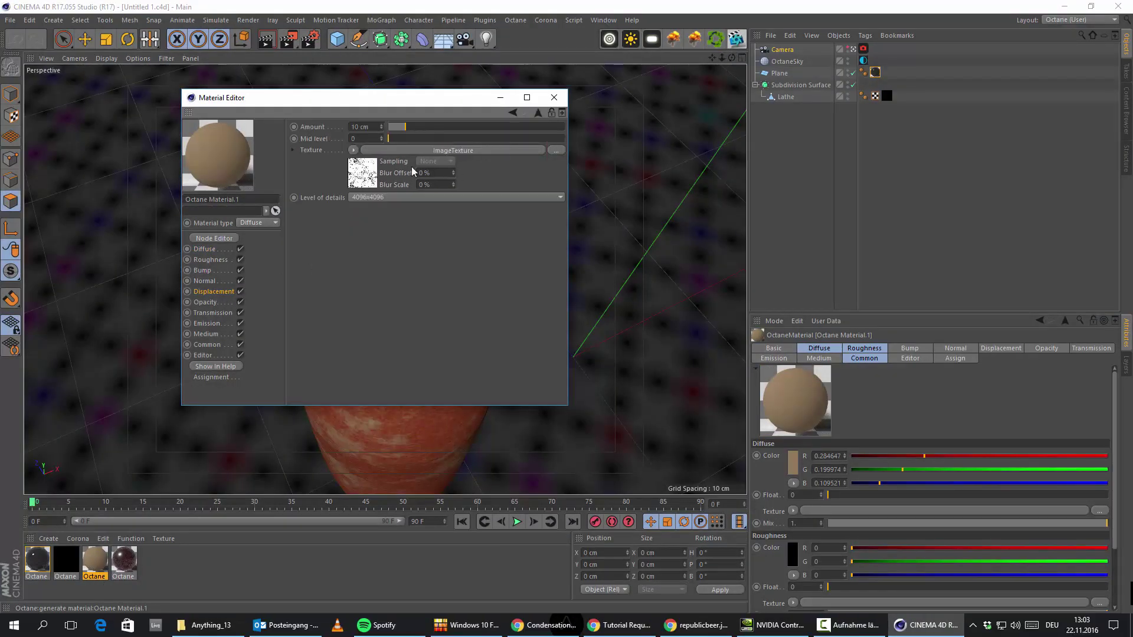
click(554, 97)
drag(92, 564, 892, 100)
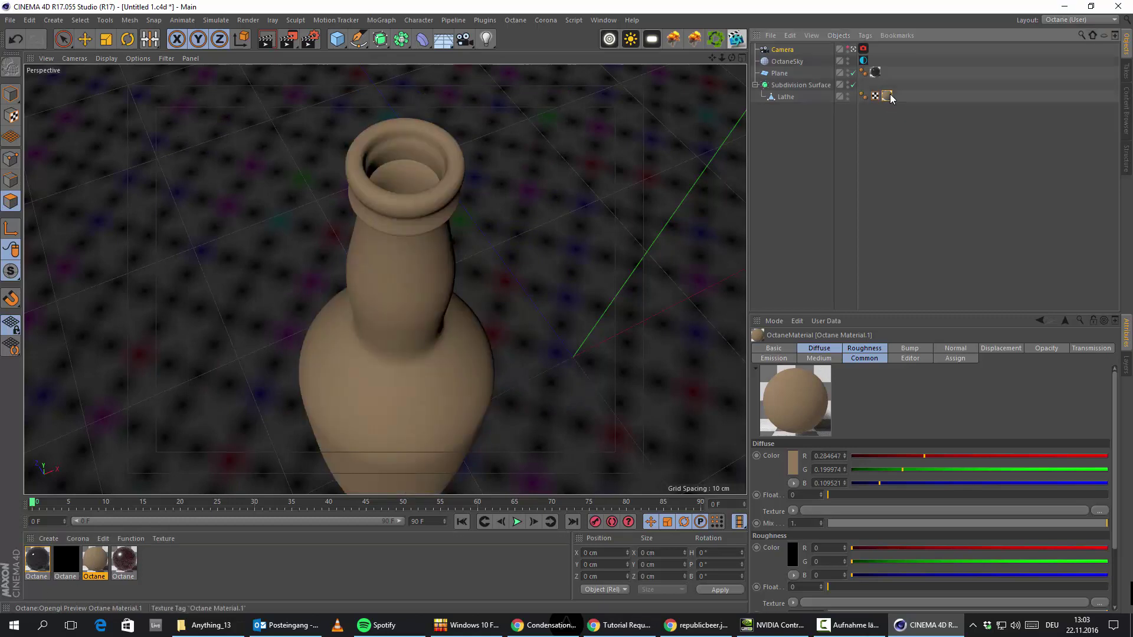
Step: Start a live render of the scene in the Octane Live Viewer and check the render device settings
click(737, 39)
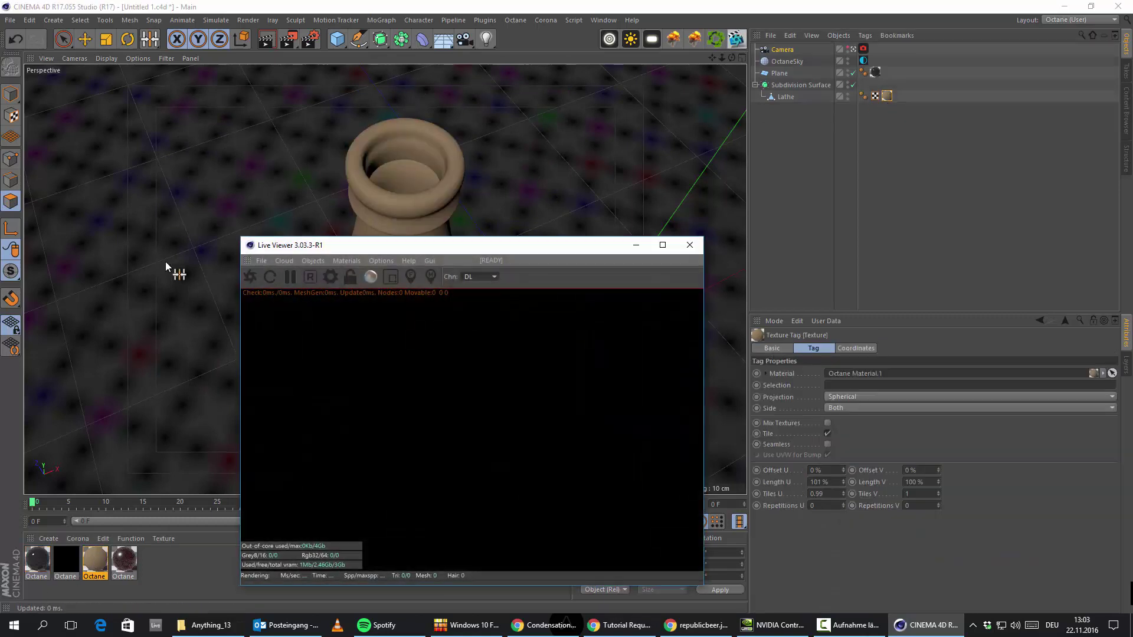
click(250, 278)
click(330, 279)
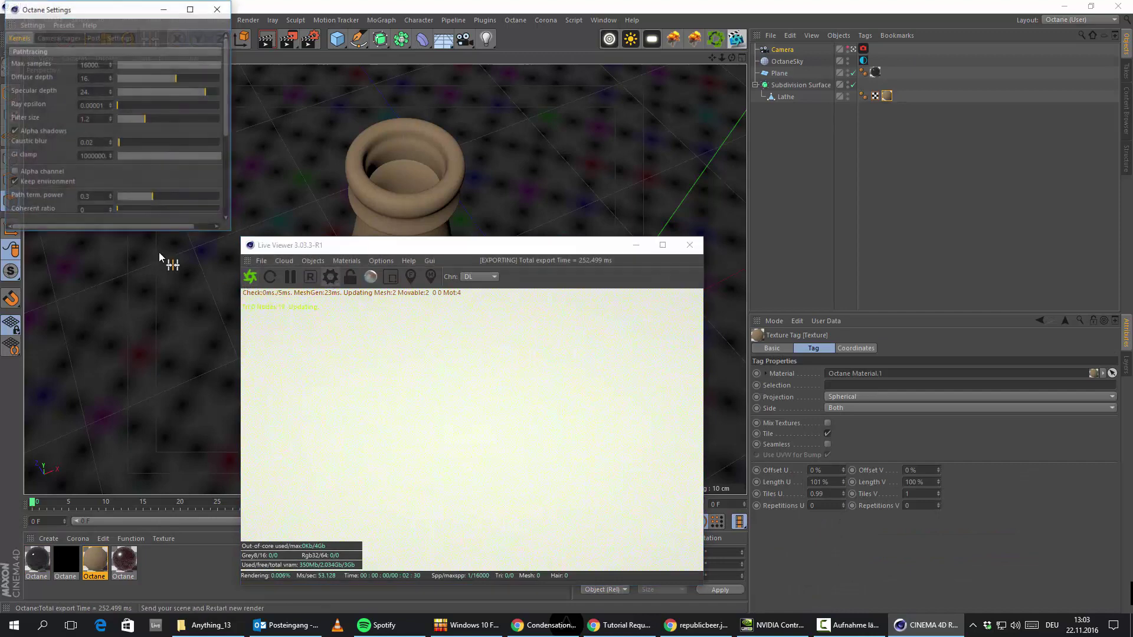
click(119, 38)
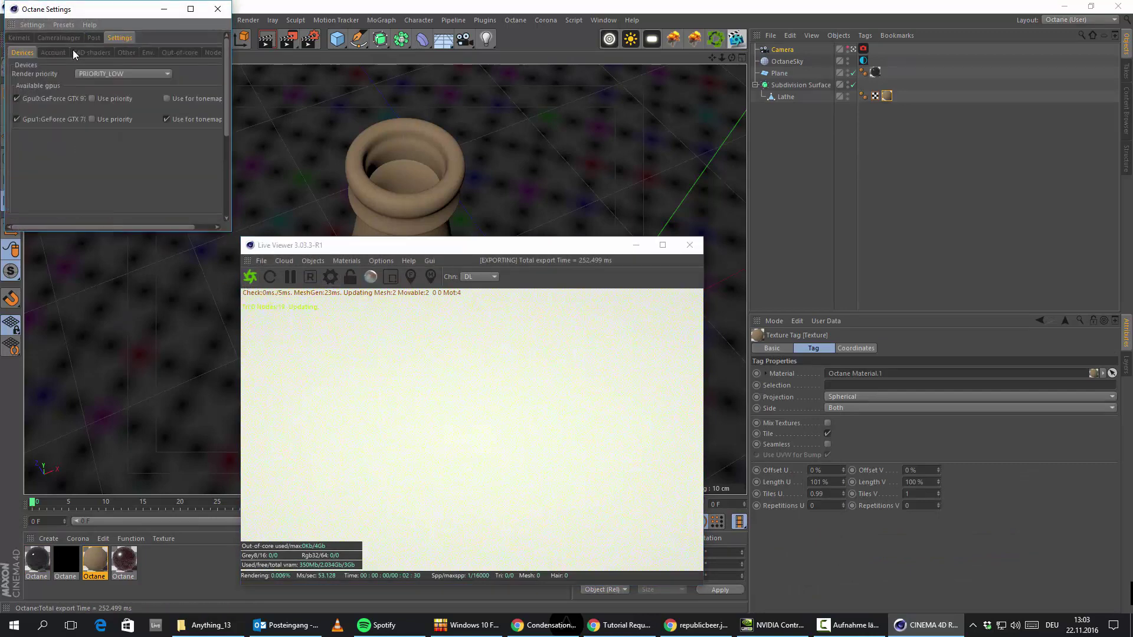
click(217, 9)
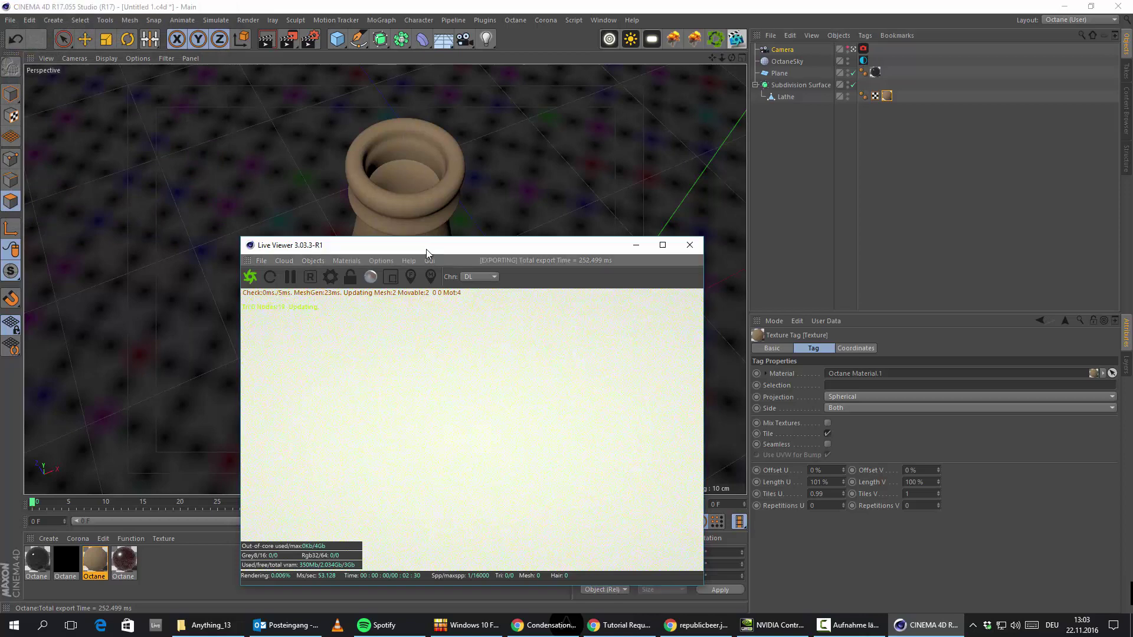
drag(426, 248, 383, 79)
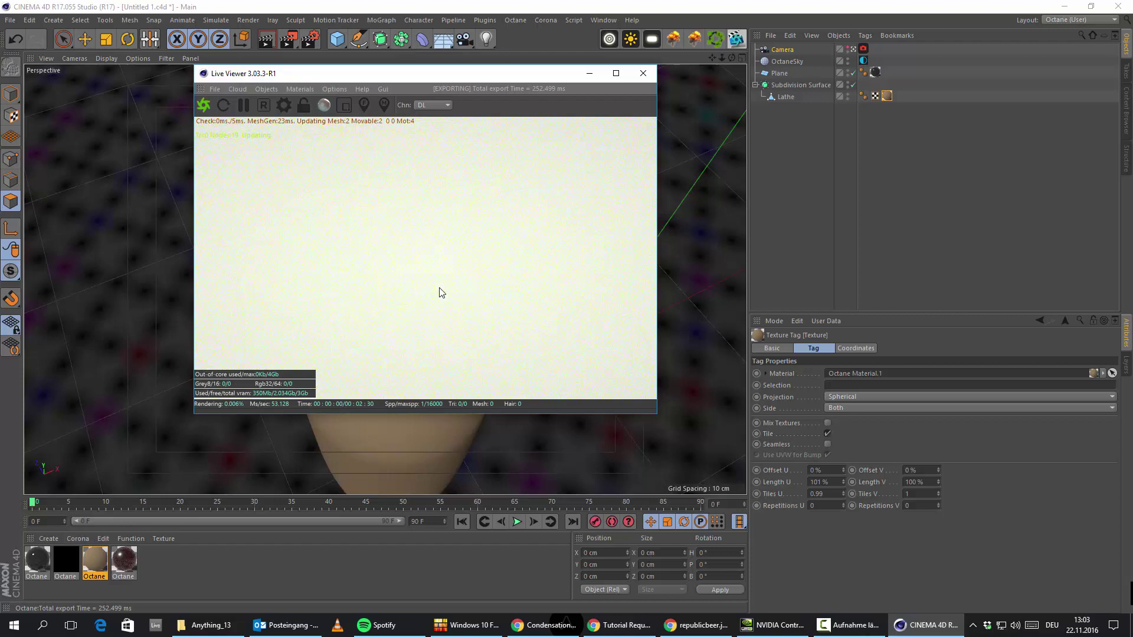
drag(352, 81, 426, 114)
Step: Set the dust material's displacement amount to 0.1 cm, keeping the live render in view beside the material settings
click(95, 560)
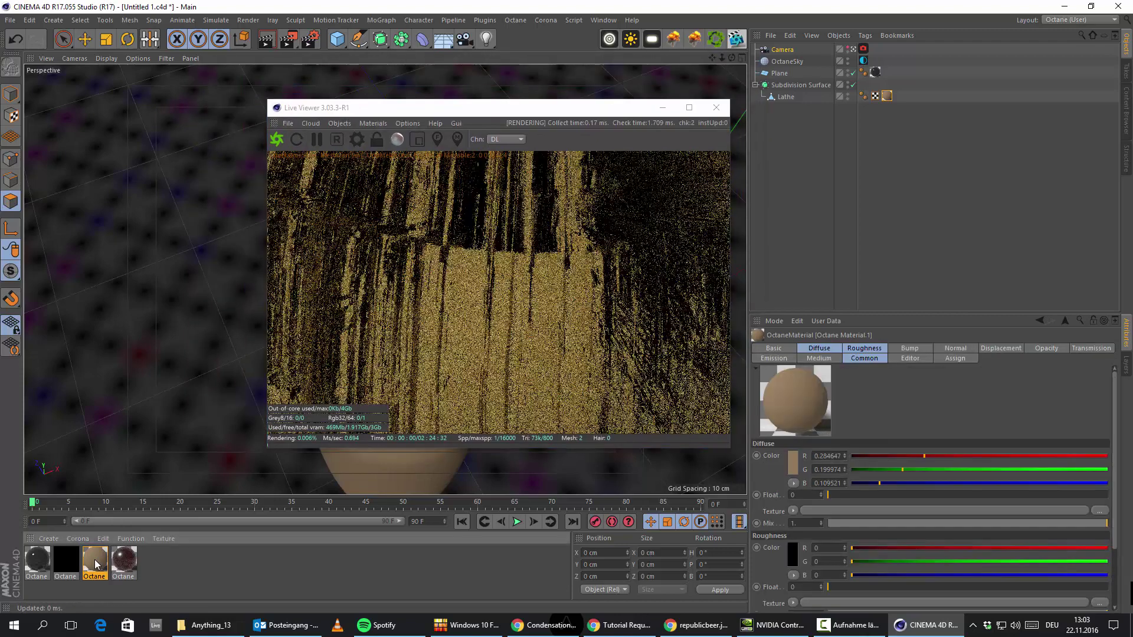
double_click(94, 561)
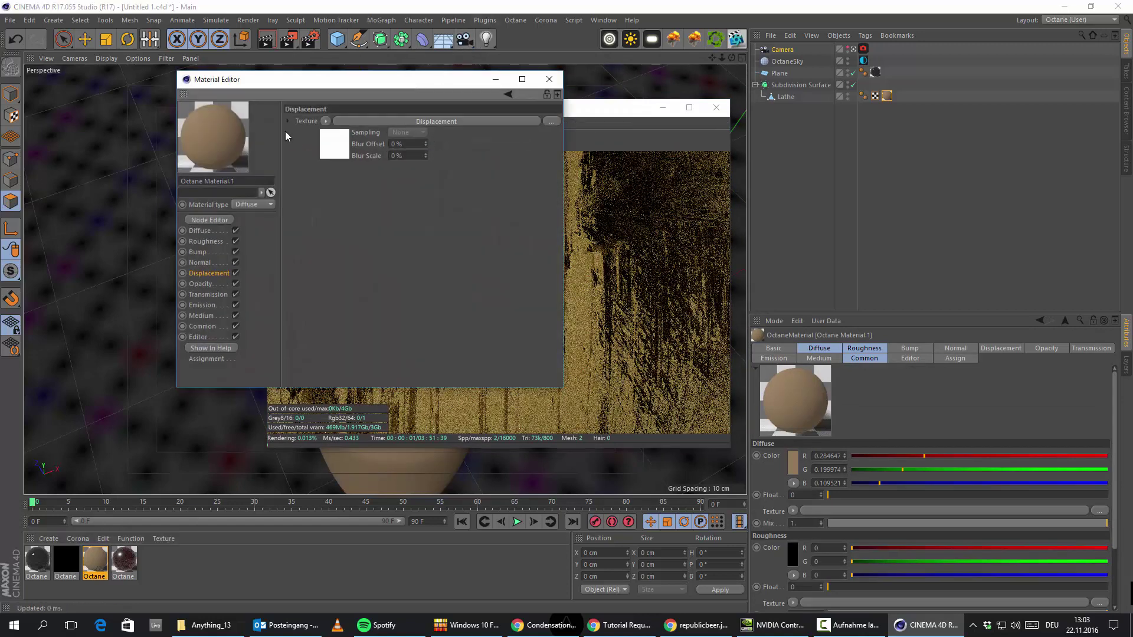
drag(357, 83, 208, 134)
click(297, 172)
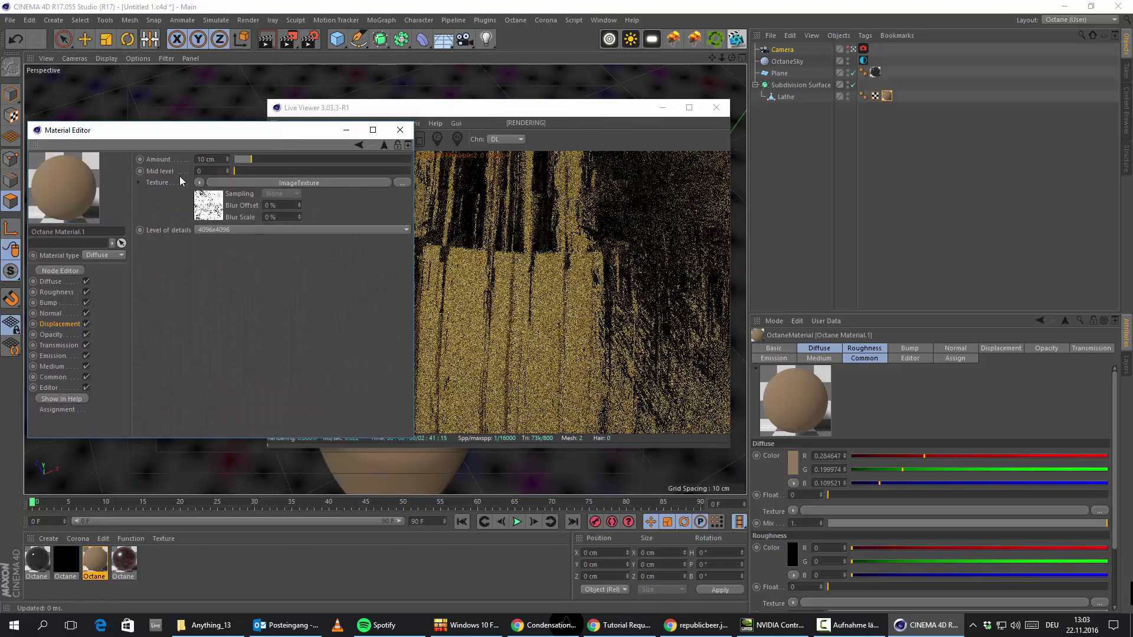
double_click(212, 159)
text(0.1)
key(Return)
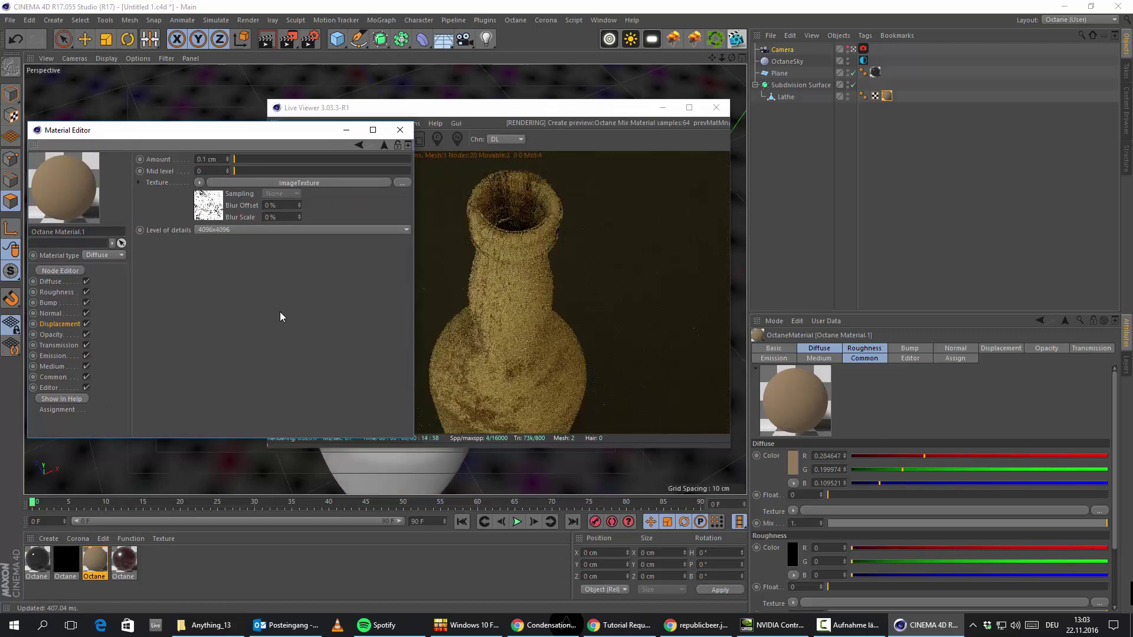
click(523, 110)
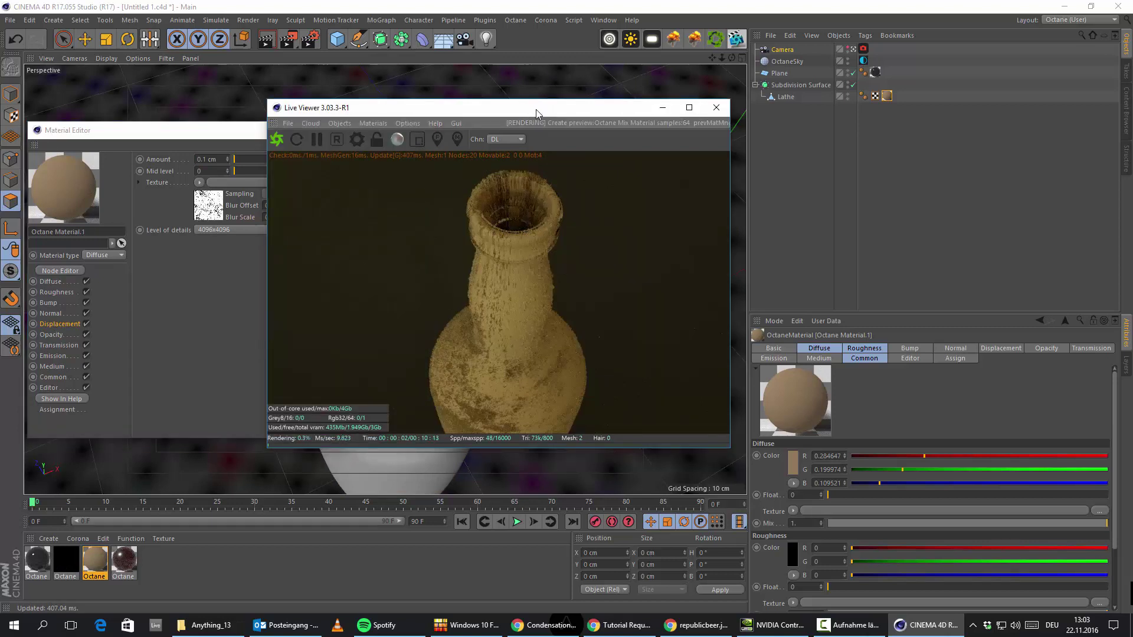
drag(536, 112, 623, 115)
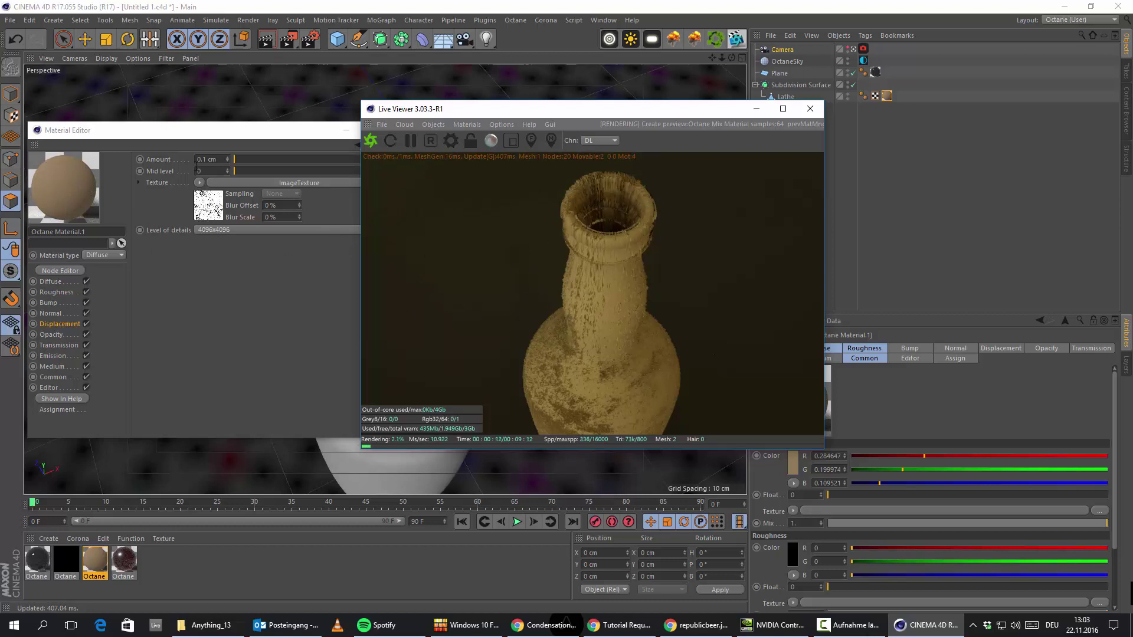
Step: Change the Subdivision Surface's Subdivide UVs option and set the bottle texture tag's projection to UVW Mapping
click(166, 172)
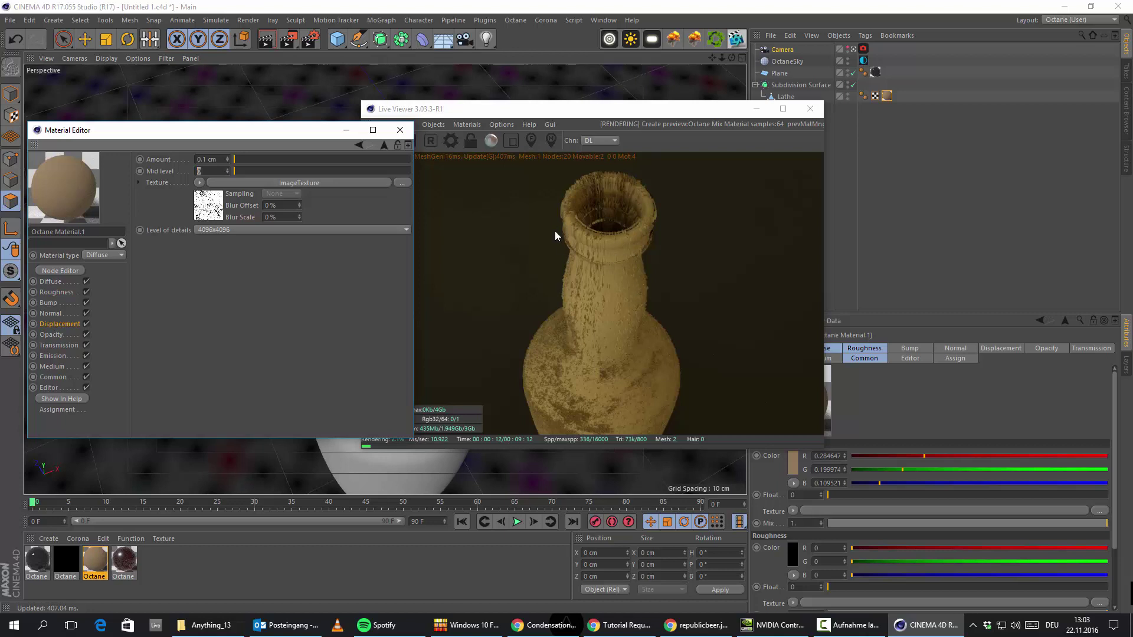
drag(723, 109, 649, 122)
click(801, 85)
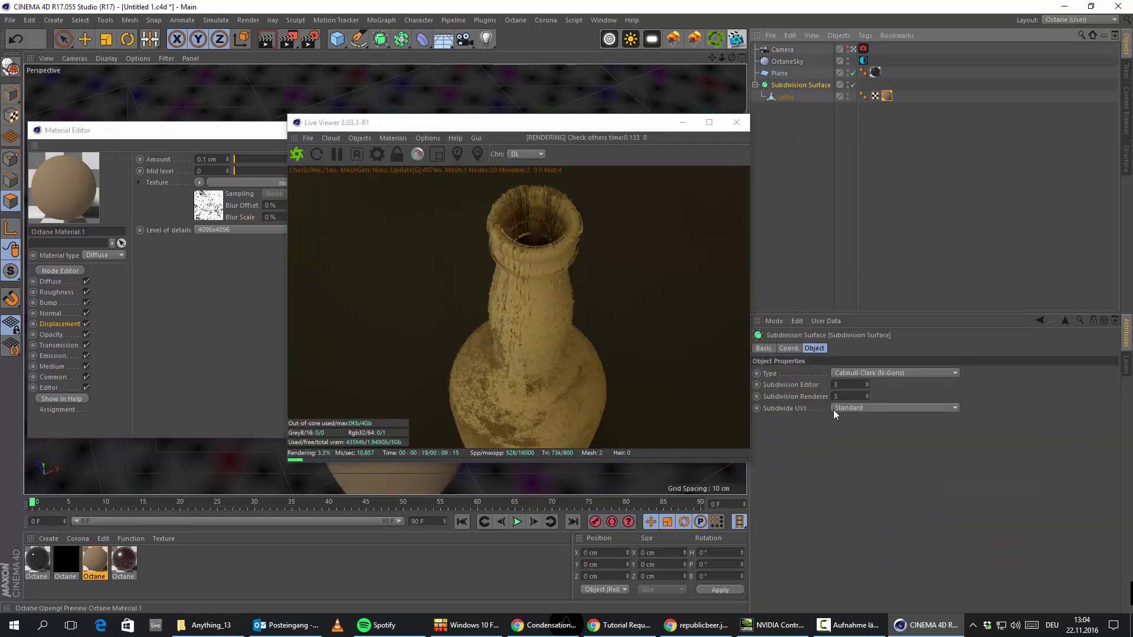
click(833, 409)
click(859, 443)
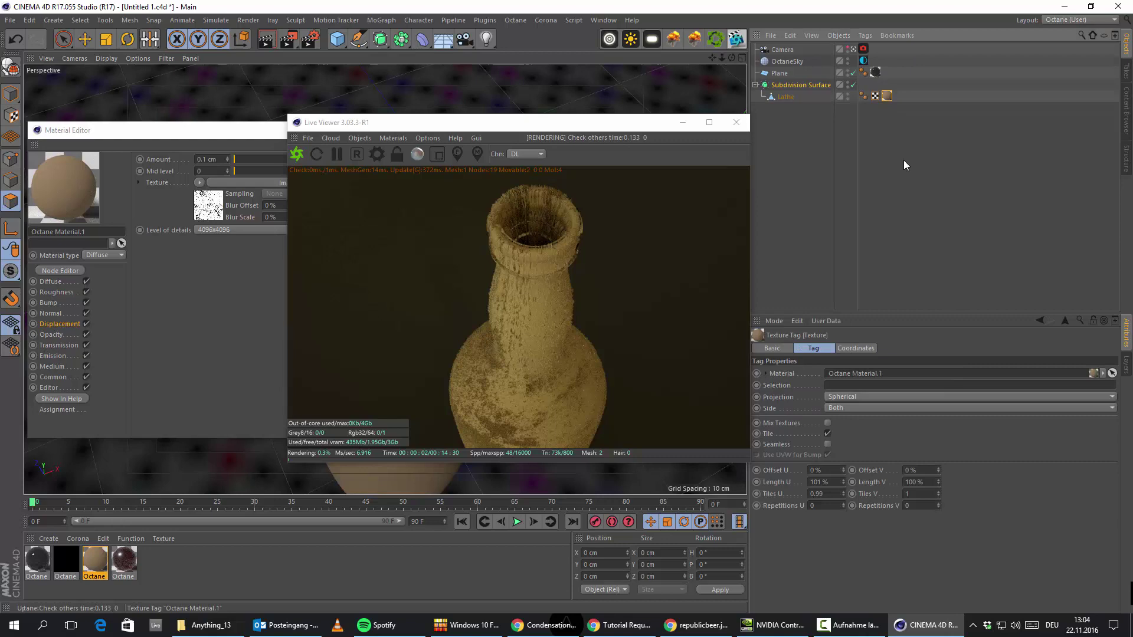
click(850, 396)
click(863, 480)
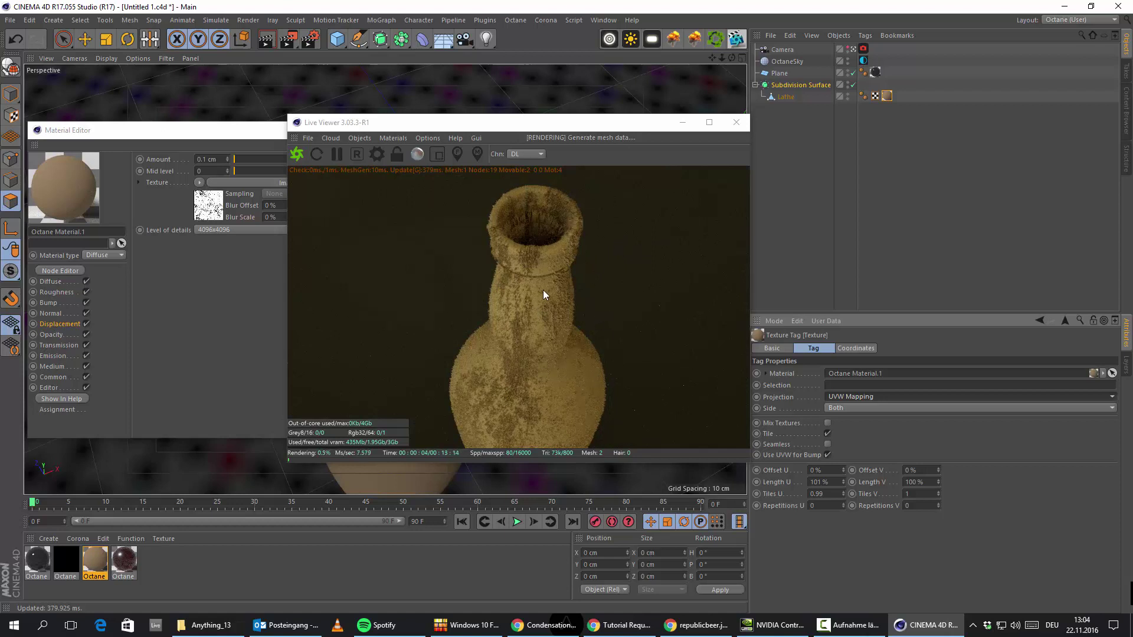
Step: Try displacement amounts of 0.05 cm and 0.01 cm, settle on 0.03 cm for the dust material, and save the project
click(203, 157)
text(0.05)
key(Return)
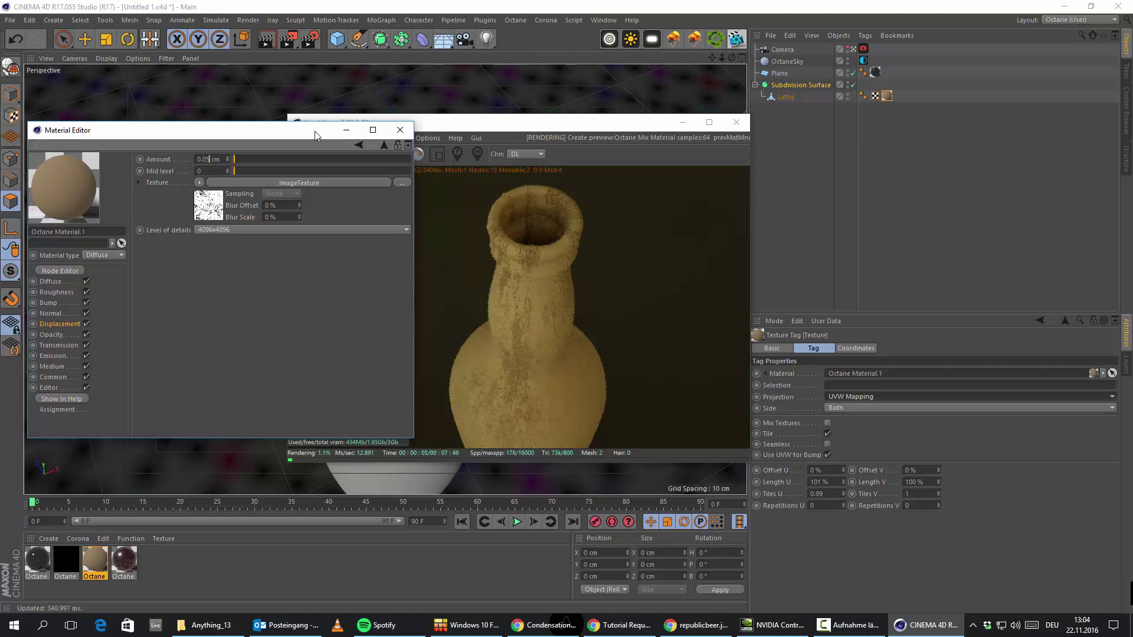
key(BackSpace)
text(1)
key(Return)
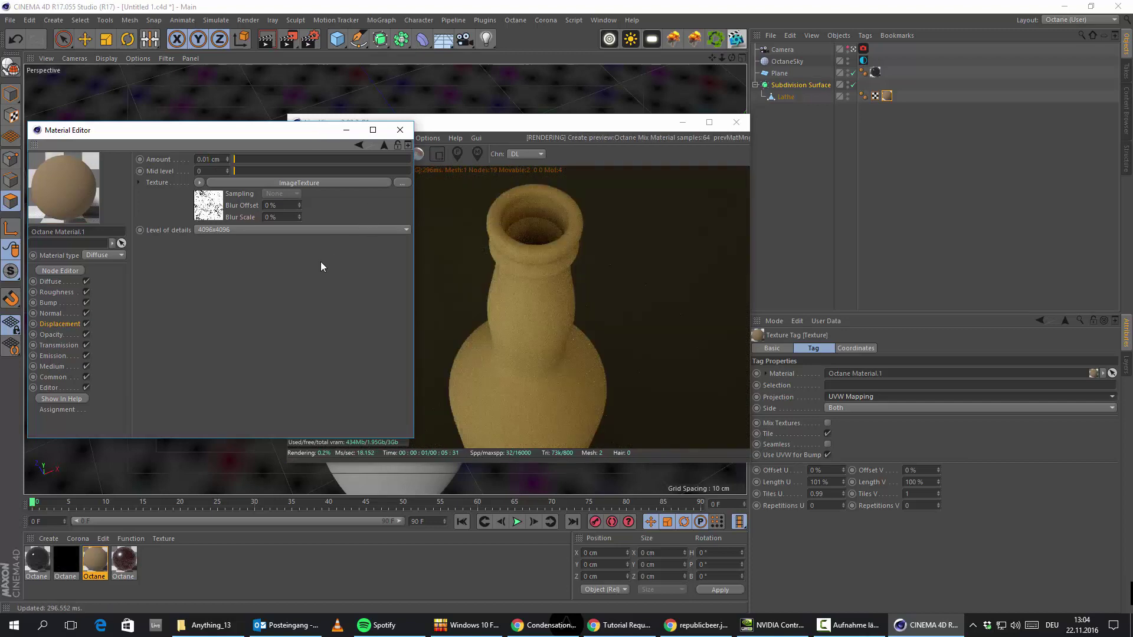
click(212, 159)
key(Return)
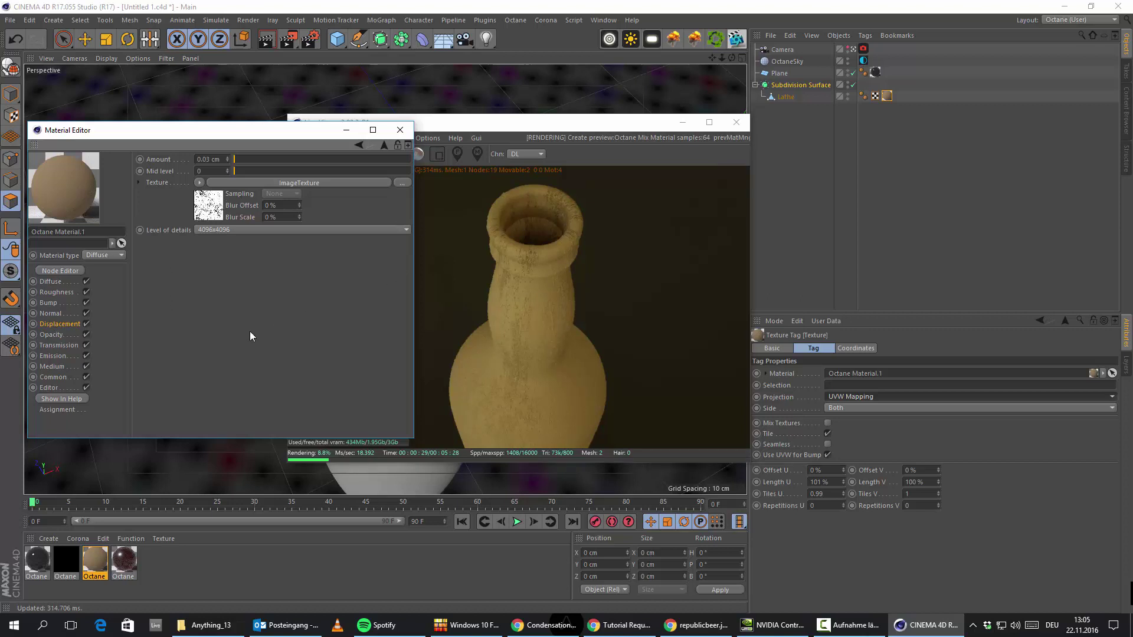
click(11, 19)
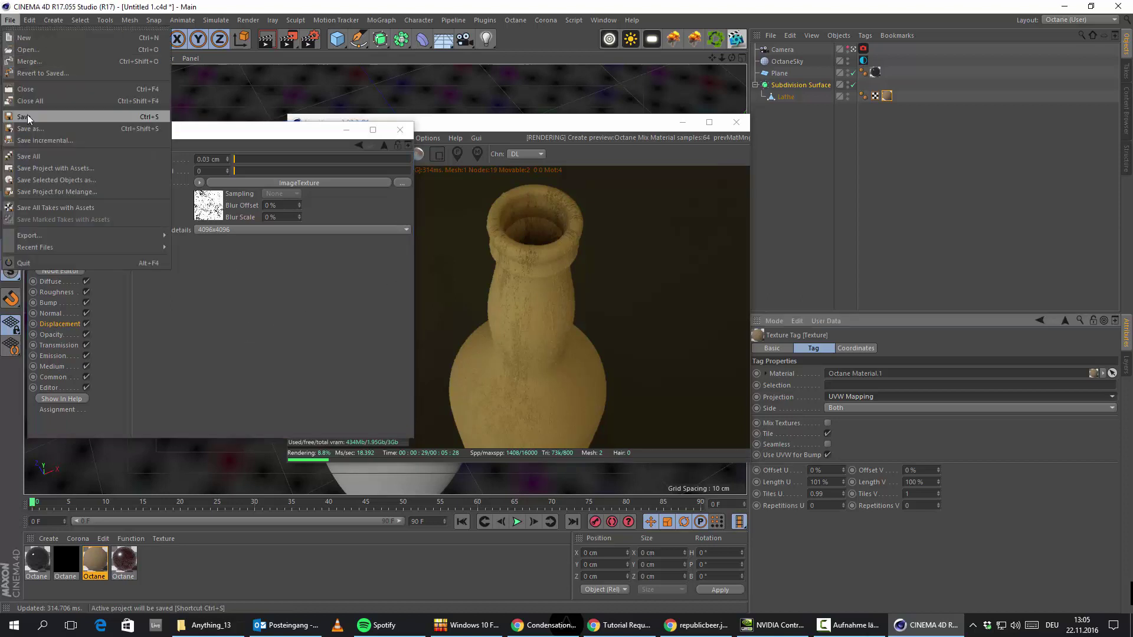
click(27, 114)
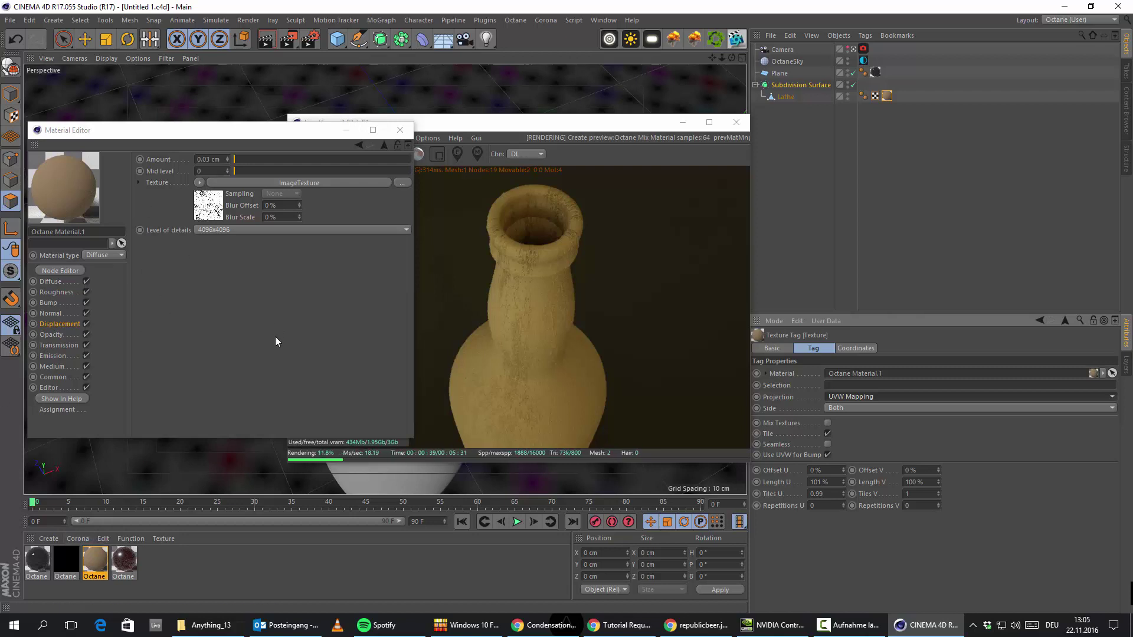
Step: Check the scene materials' displacement settings and replace the bottle's dust material with the Octane Mix Material on the Lathe
click(125, 558)
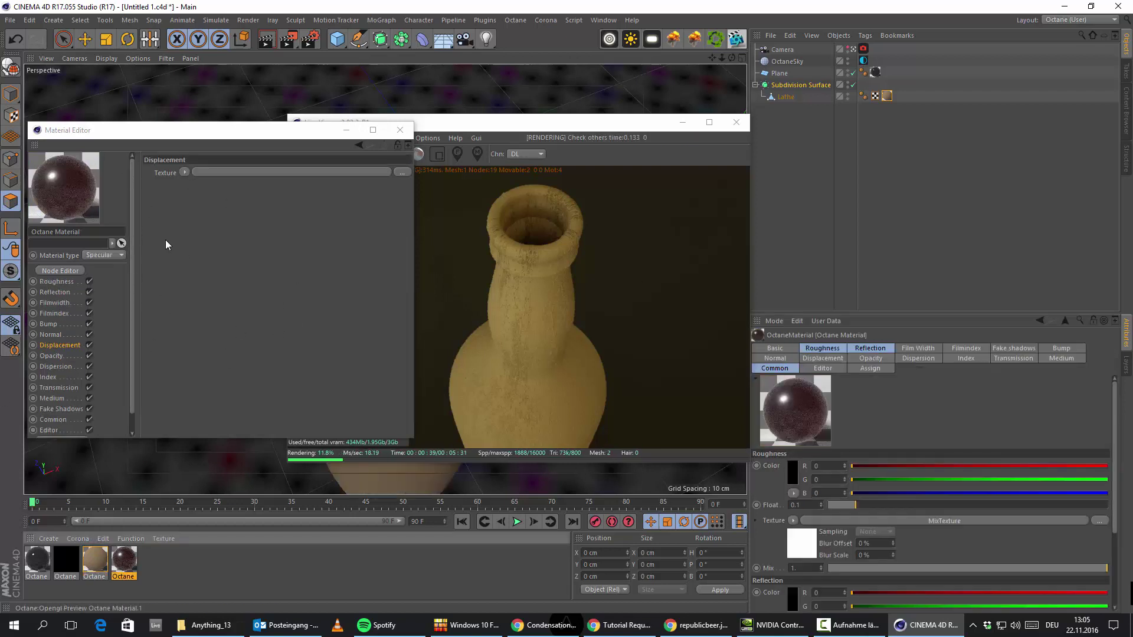
click(33, 568)
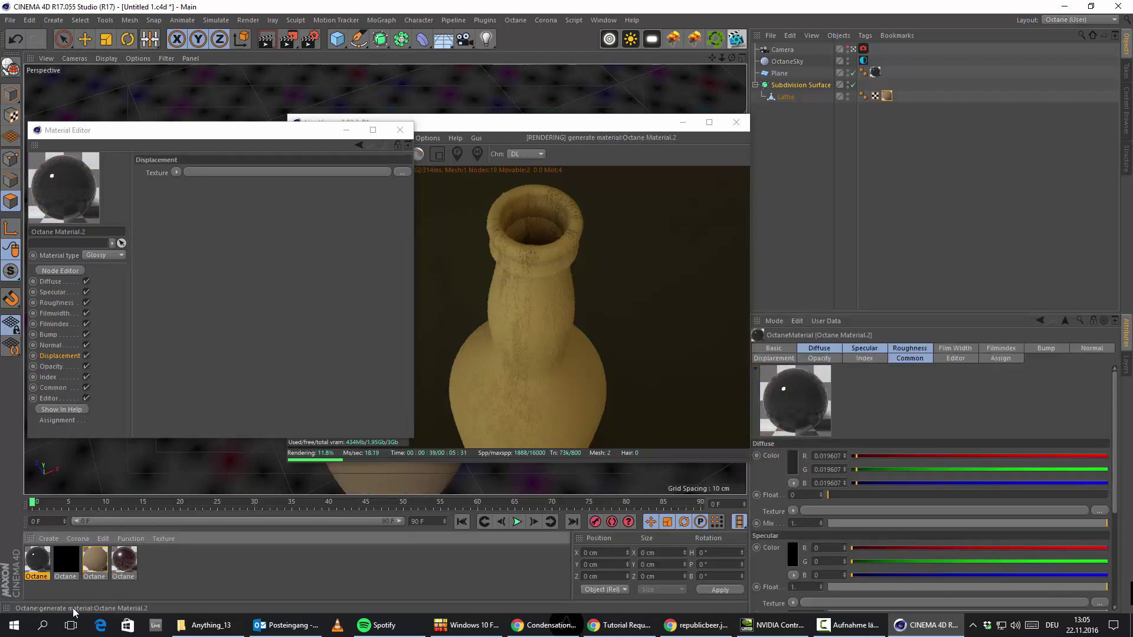
click(67, 564)
click(69, 280)
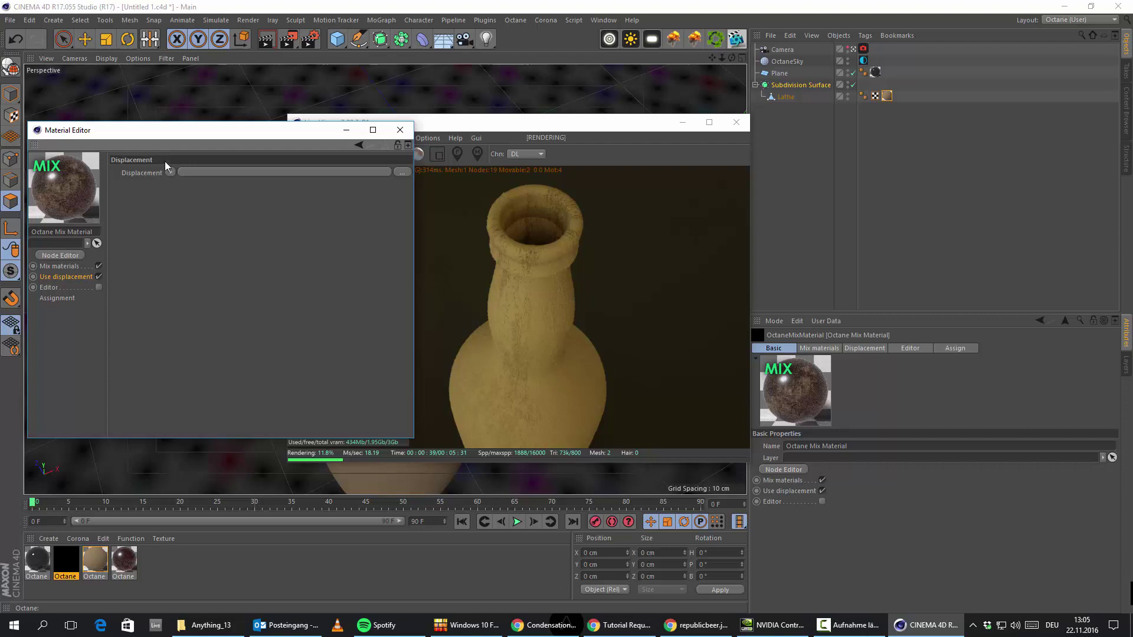
drag(181, 136, 192, 91)
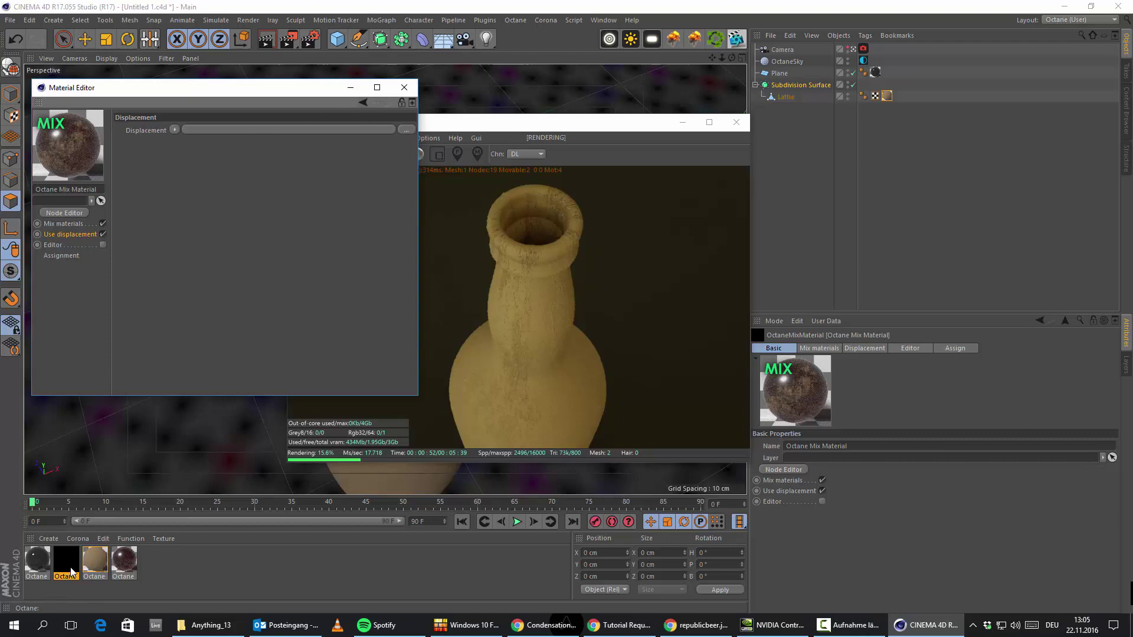
drag(77, 561, 887, 95)
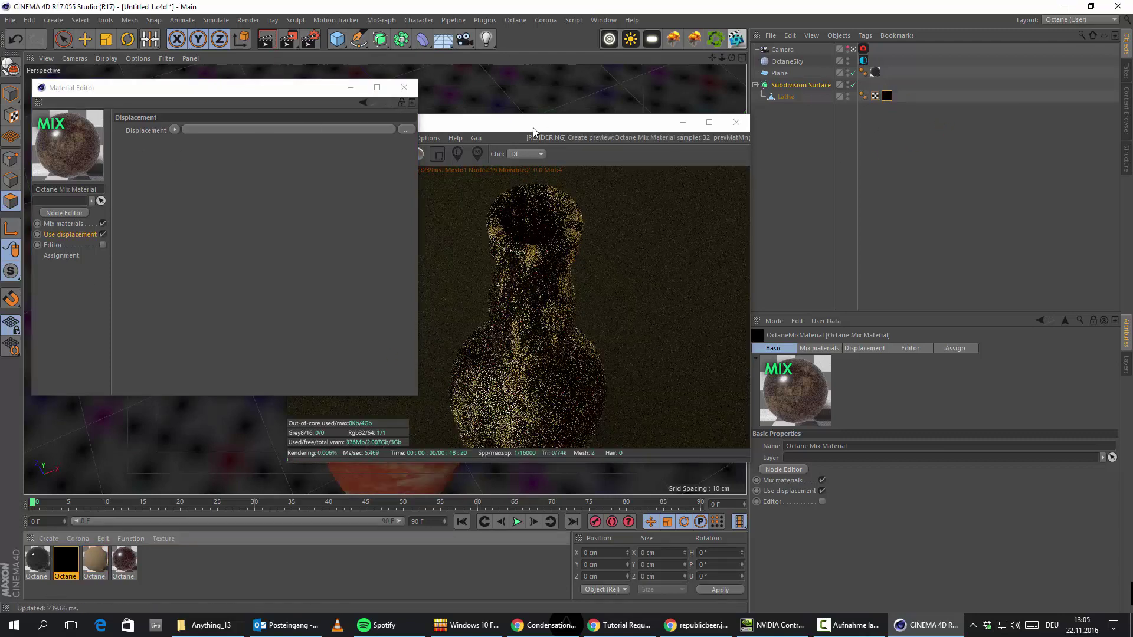
click(537, 127)
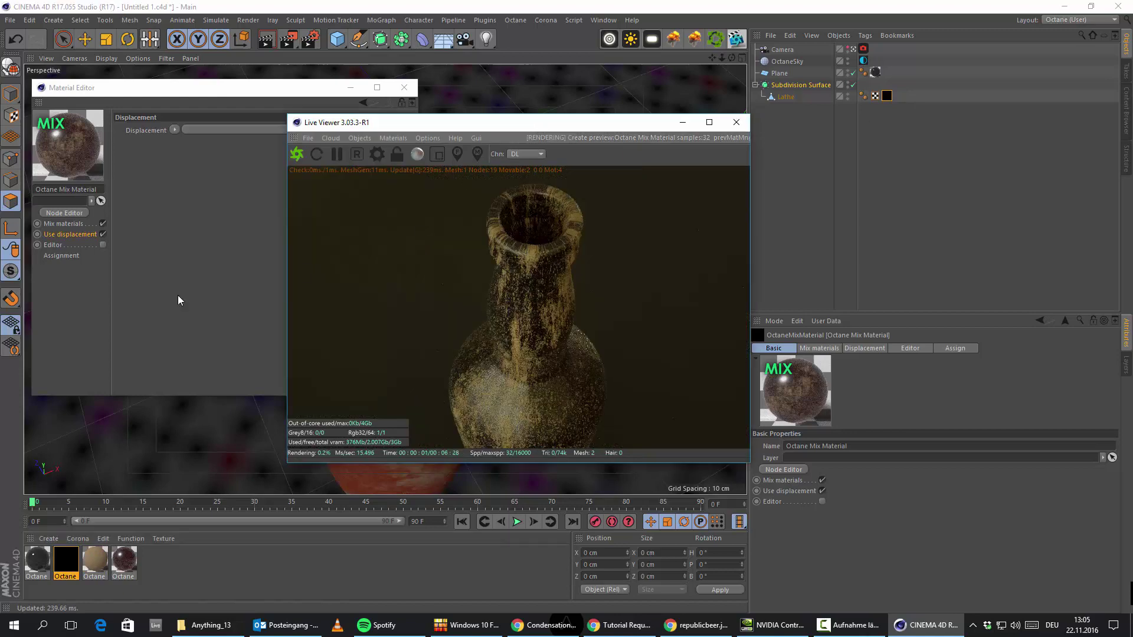
Step: Copy the displacement channel from the dust material and switch off displacement in that material
click(90, 575)
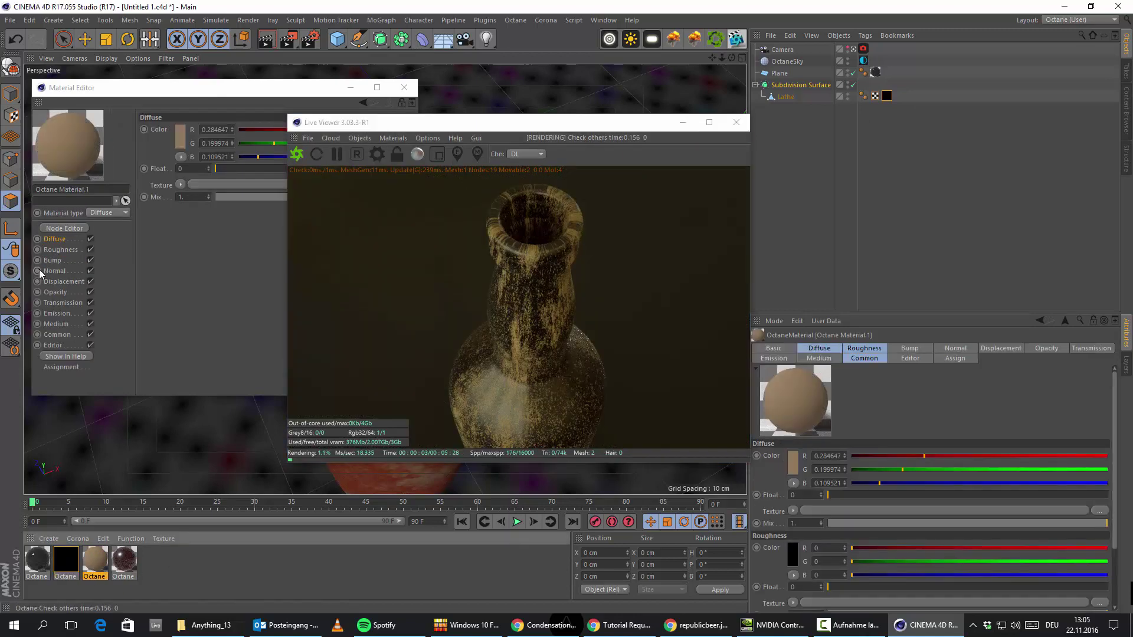
click(70, 290)
click(181, 129)
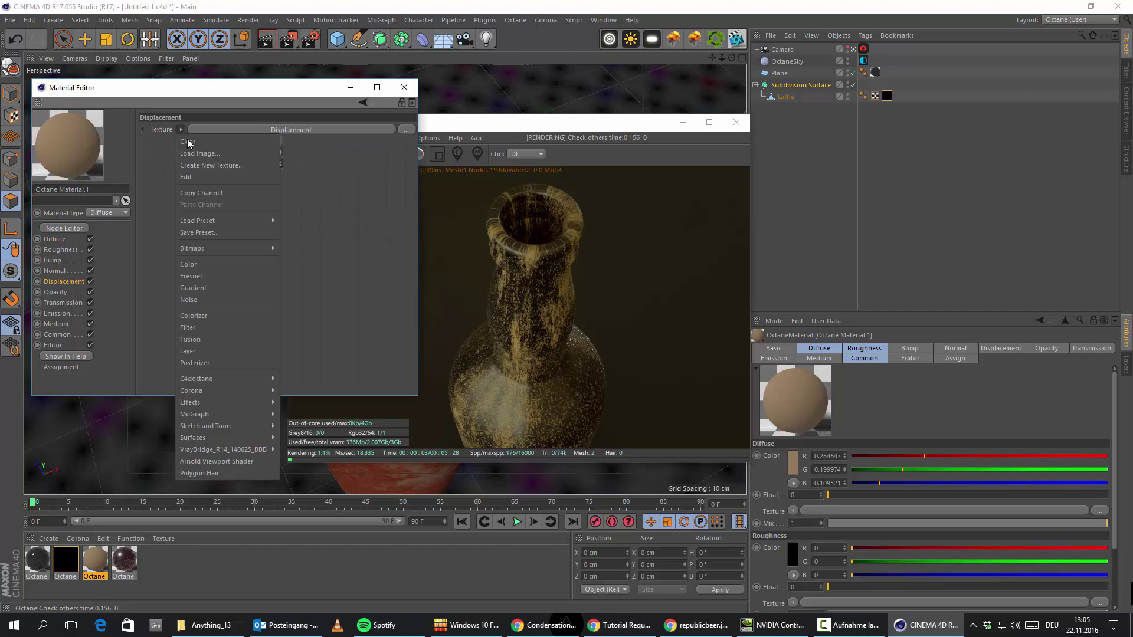
click(209, 193)
click(277, 130)
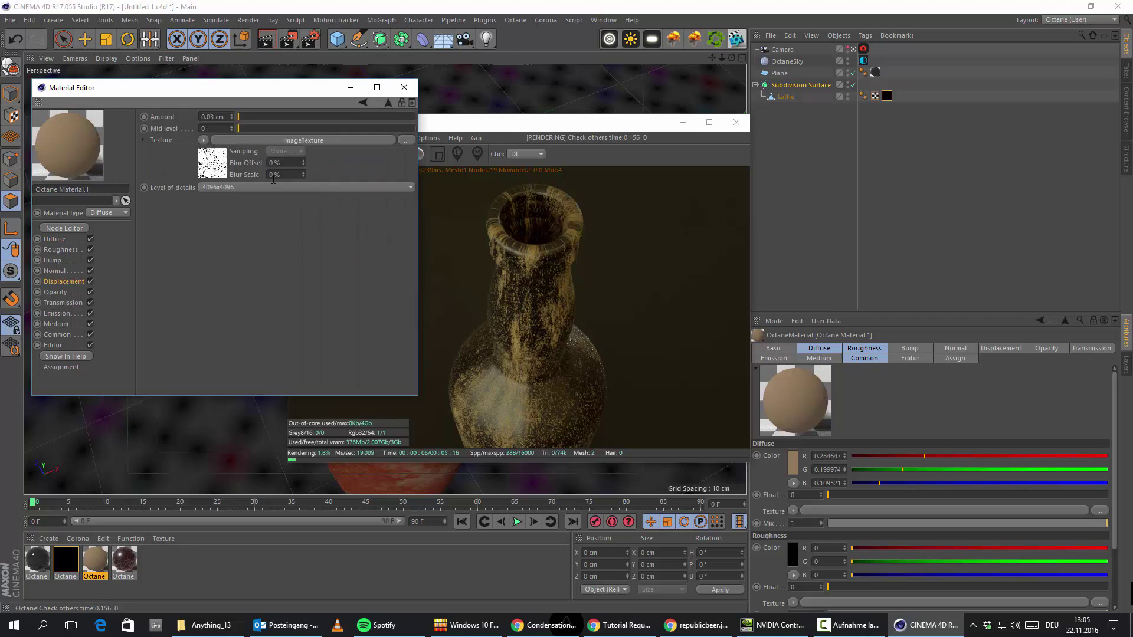
click(69, 282)
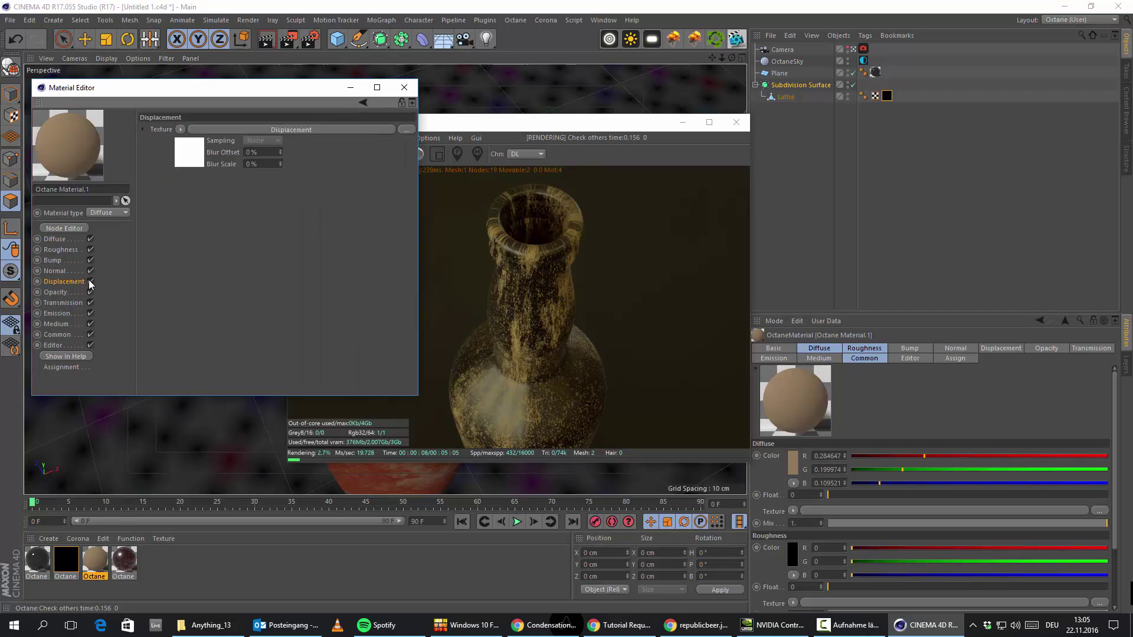
click(90, 282)
Step: Paste the copied displacement into the Octane Mix Material's displacement channel and open its settings
click(69, 564)
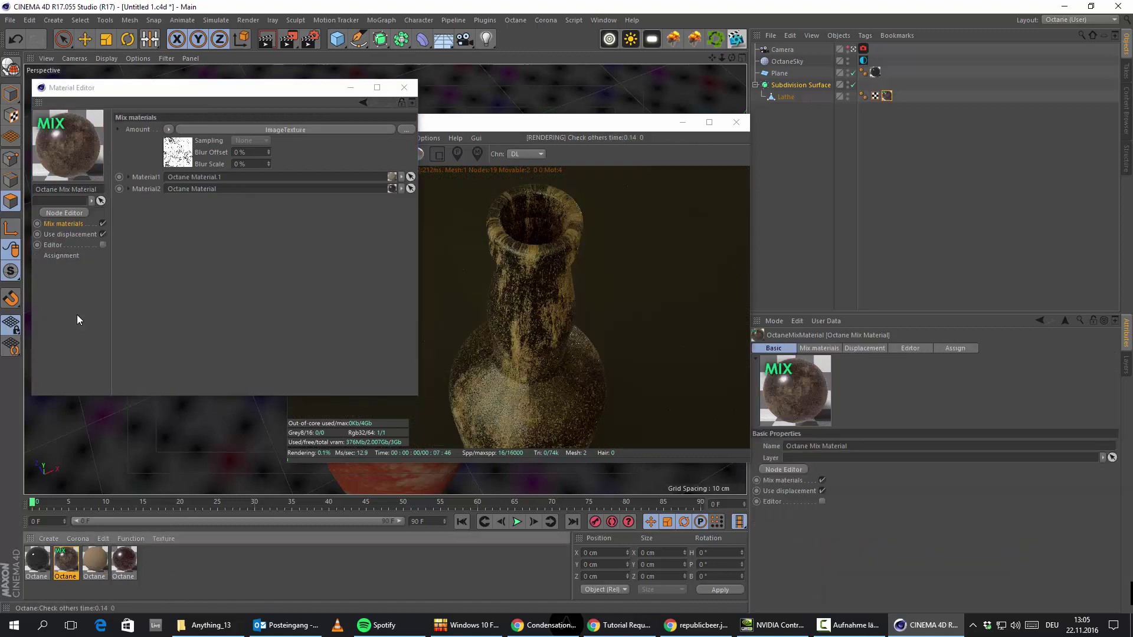
click(71, 234)
click(175, 130)
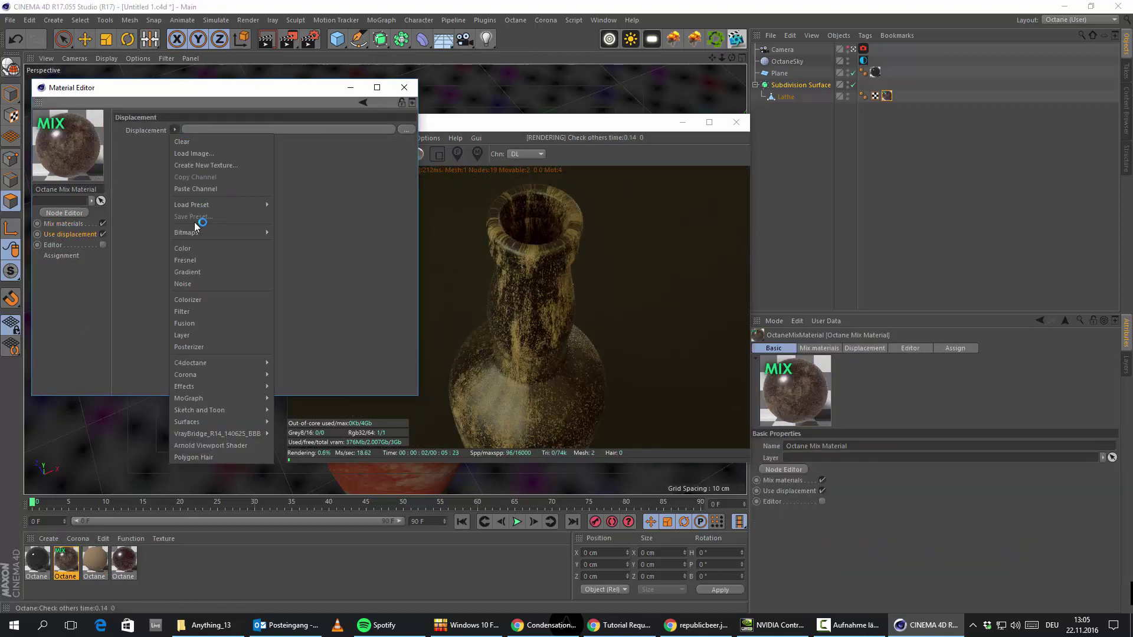
click(231, 188)
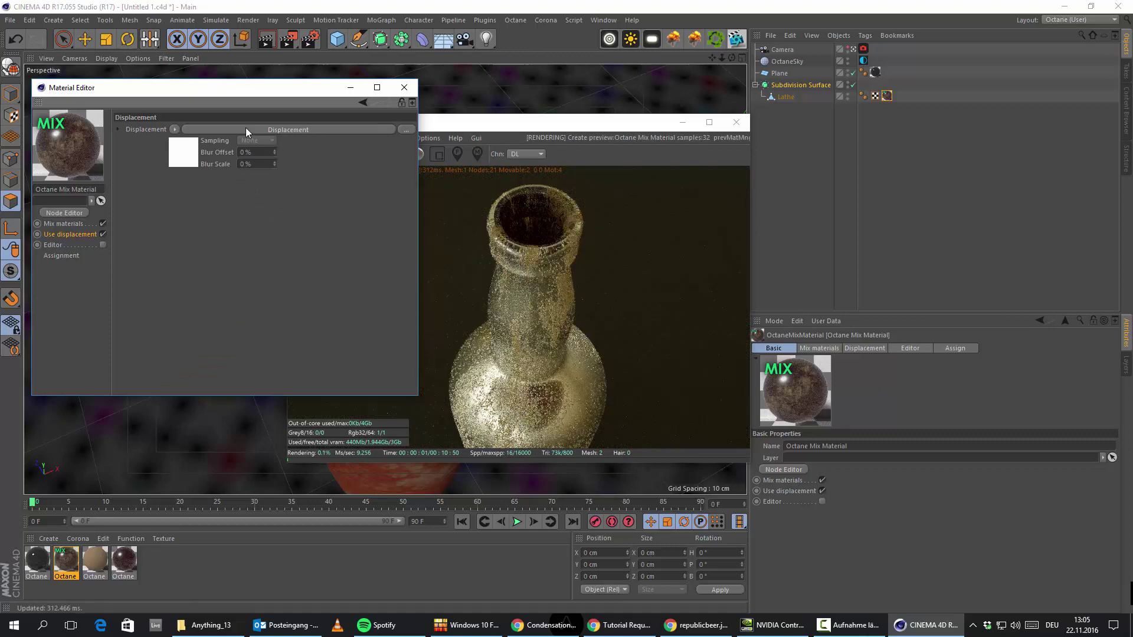
click(294, 129)
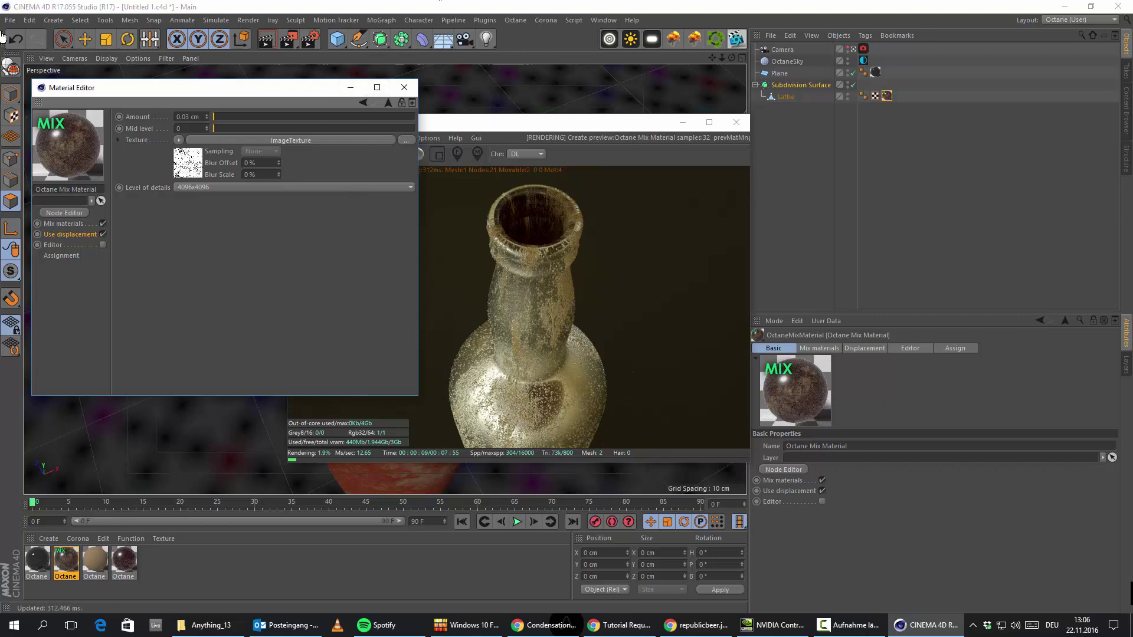
Step: Duplicate the camera and frame the lower part of the bottle, keeping the live render in view
click(780, 50)
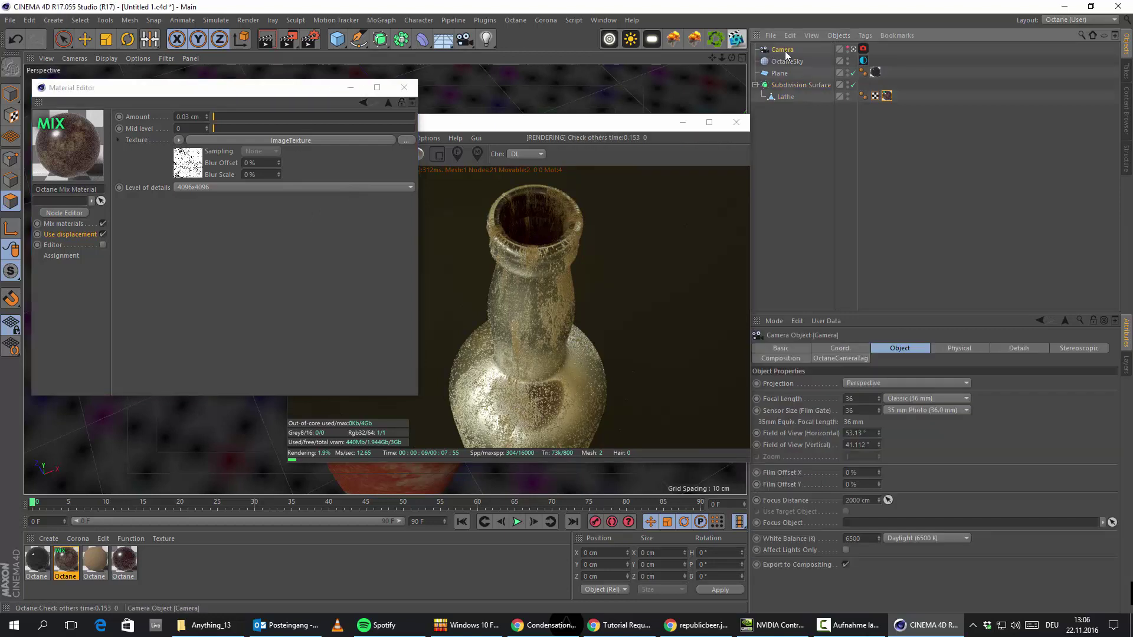
ctrl+drag(780, 48, 797, 47)
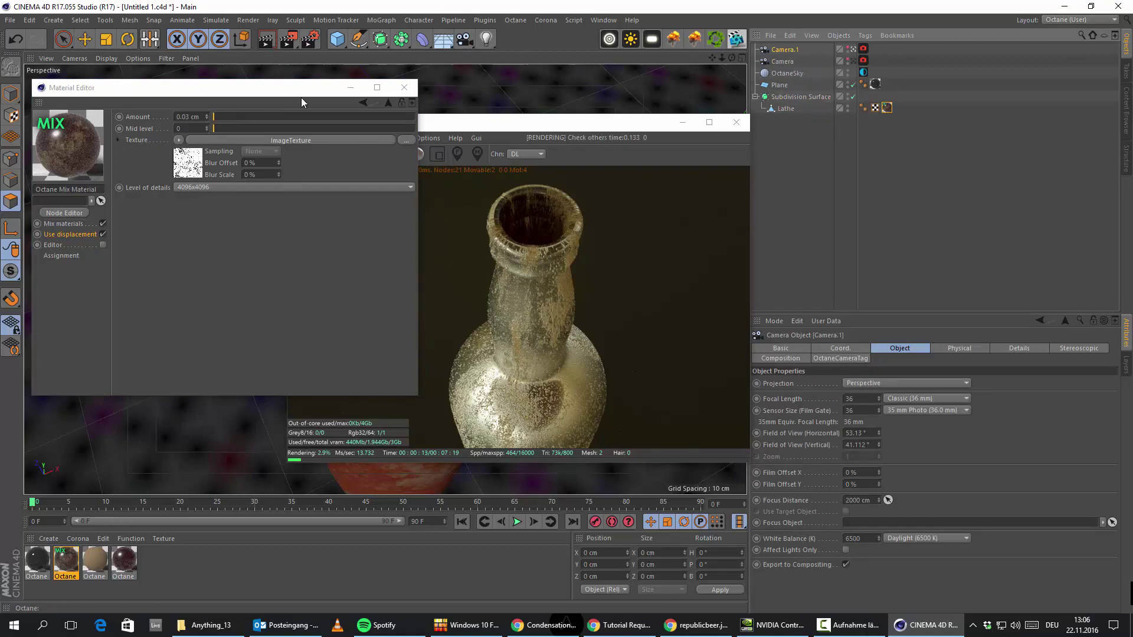
click(352, 90)
alt+middle_drag(178, 319, 171, 260)
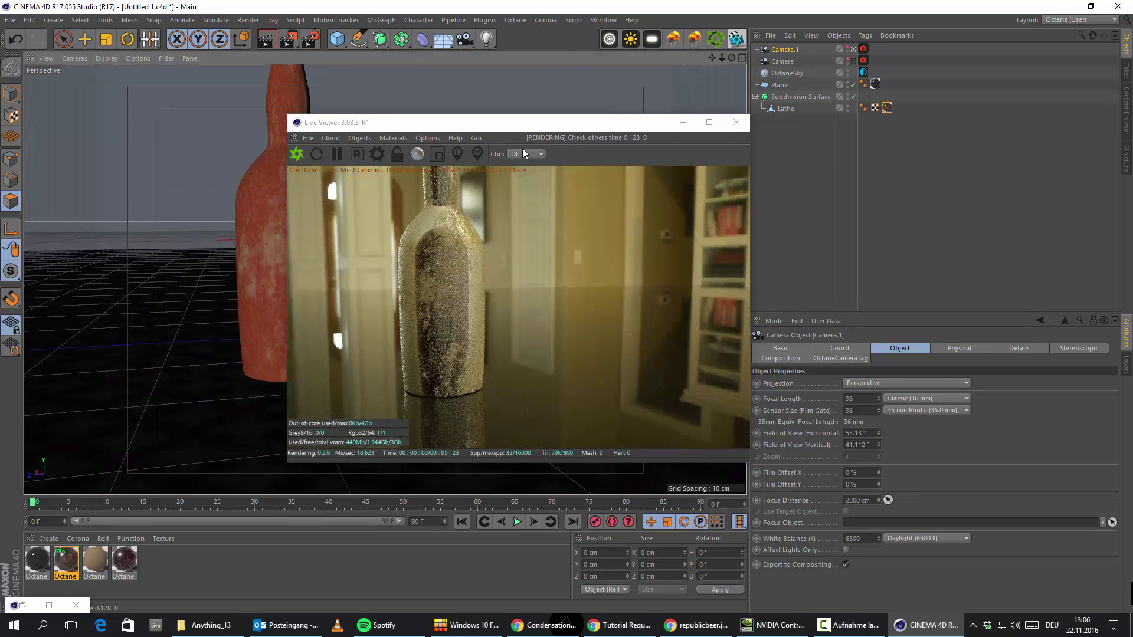
drag(543, 127, 503, 150)
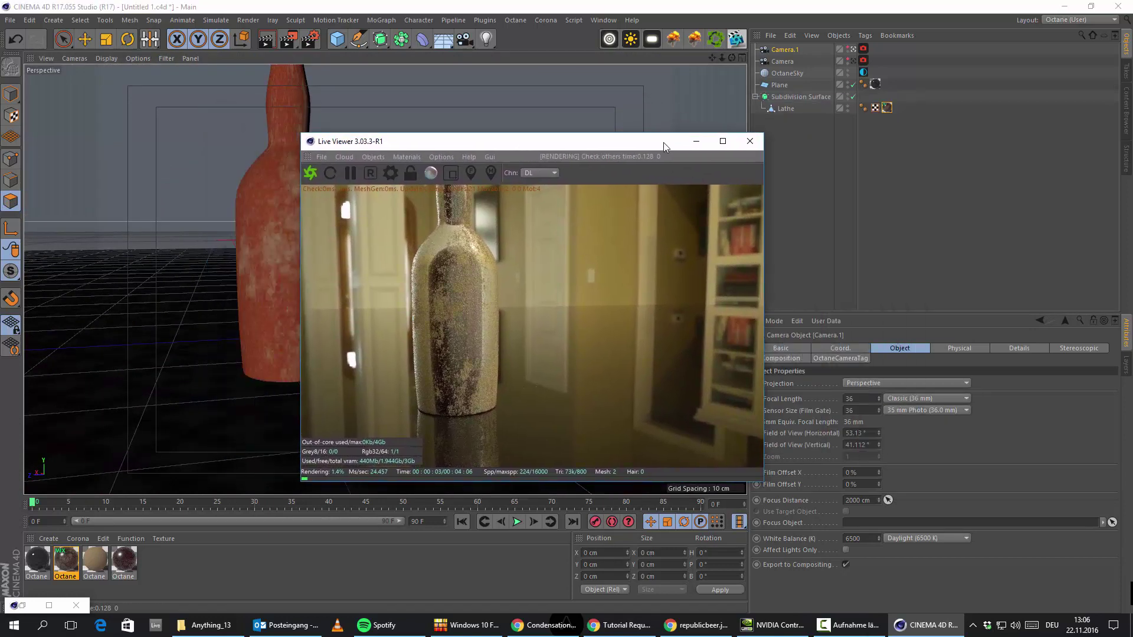
Step: Set the bottle texture tag's projection to Cylindrical and its Length V to 10%
click(887, 108)
click(896, 398)
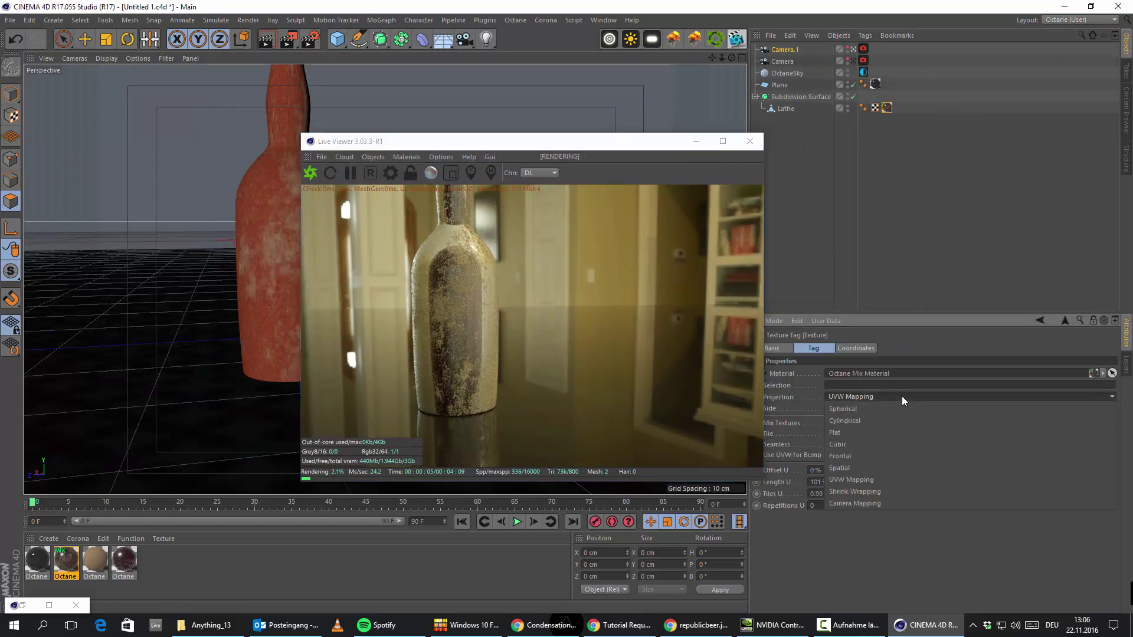
click(856, 418)
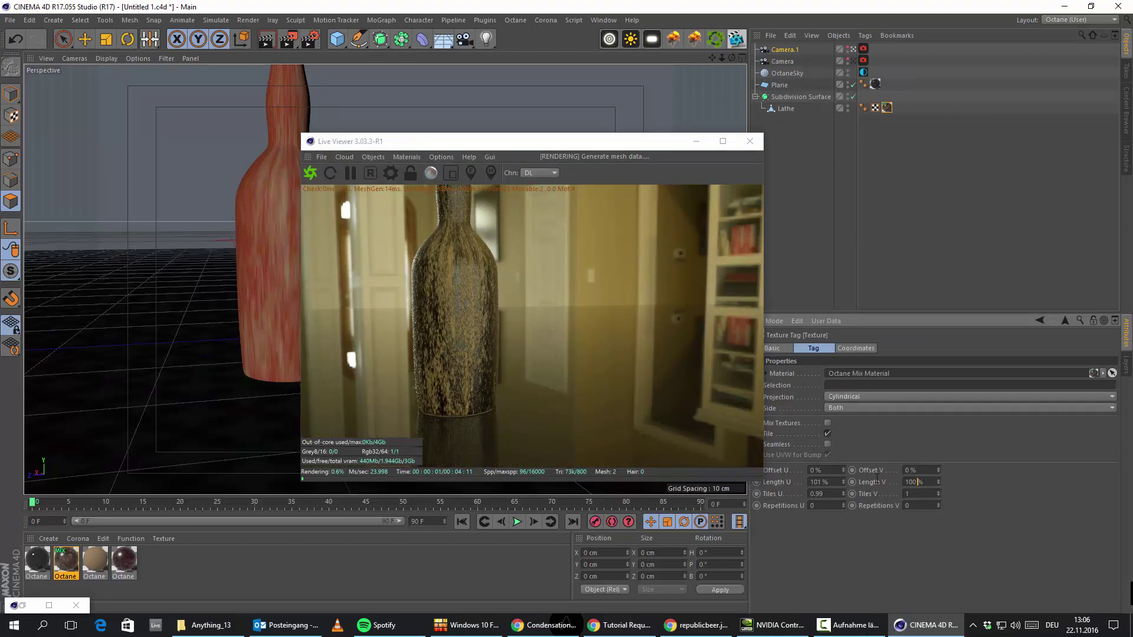
drag(919, 483, 703, 453)
text(10)
key(Return)
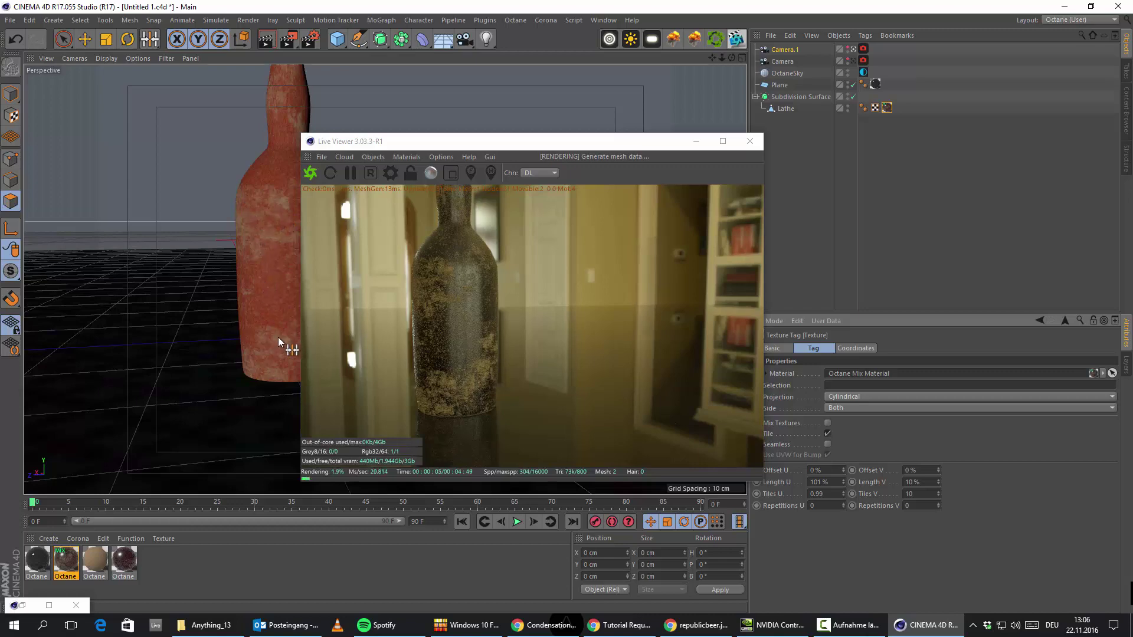
Step: Raise the mix material's displacement level of detail to 8192x8192, with the live render beside the material settings
scroll(278, 337, up, 8)
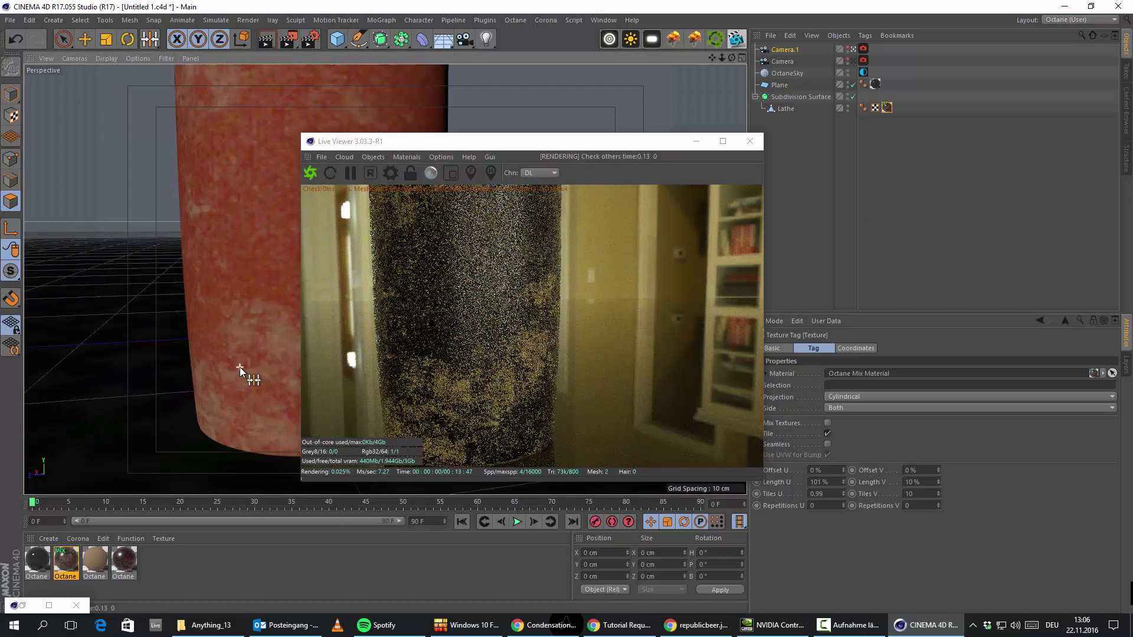
scroll(239, 367, up, 5)
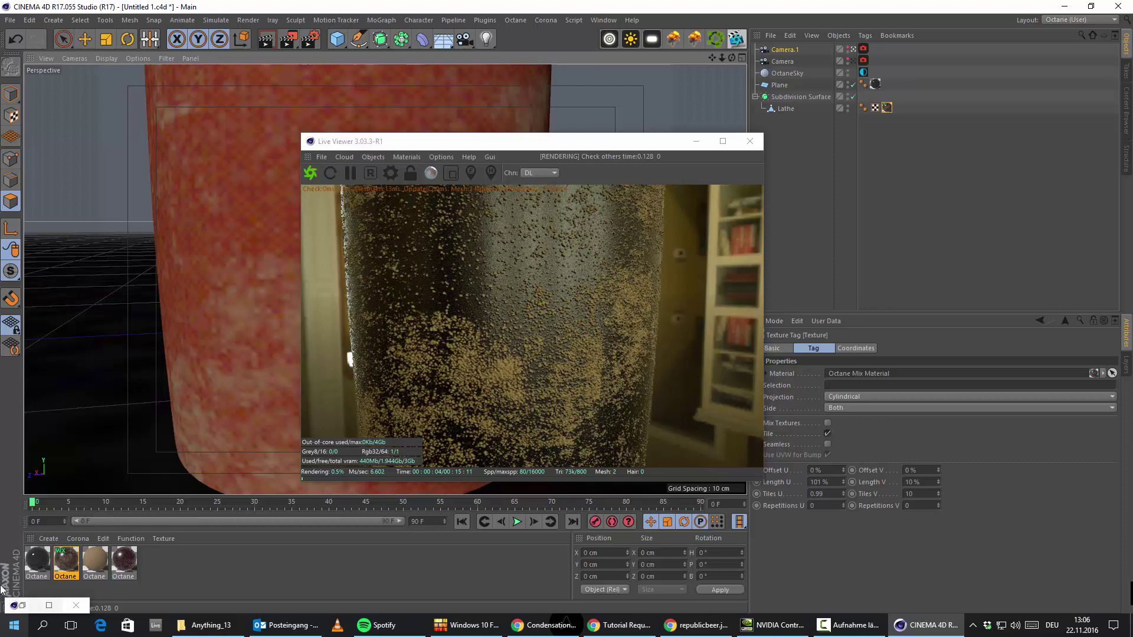
double_click(63, 570)
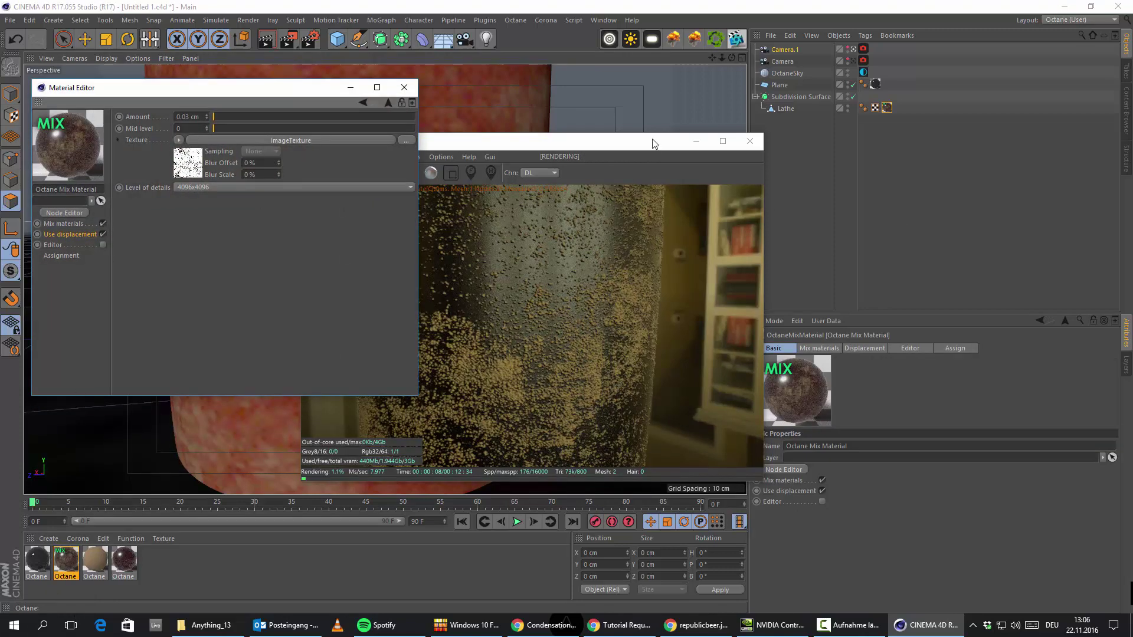
click(541, 154)
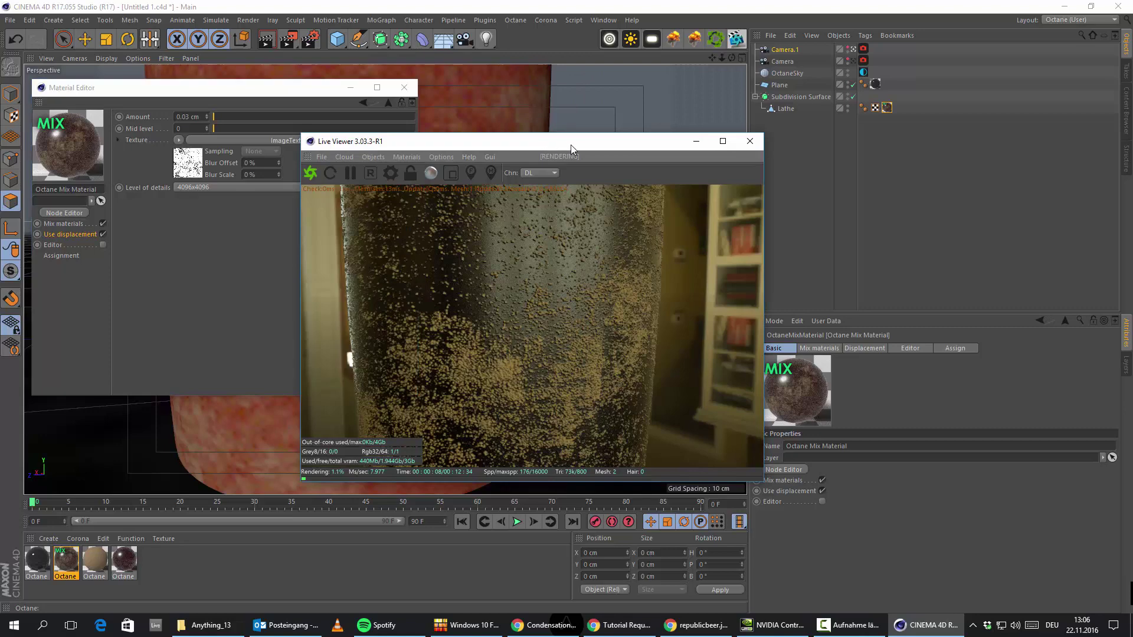
drag(571, 144, 777, 143)
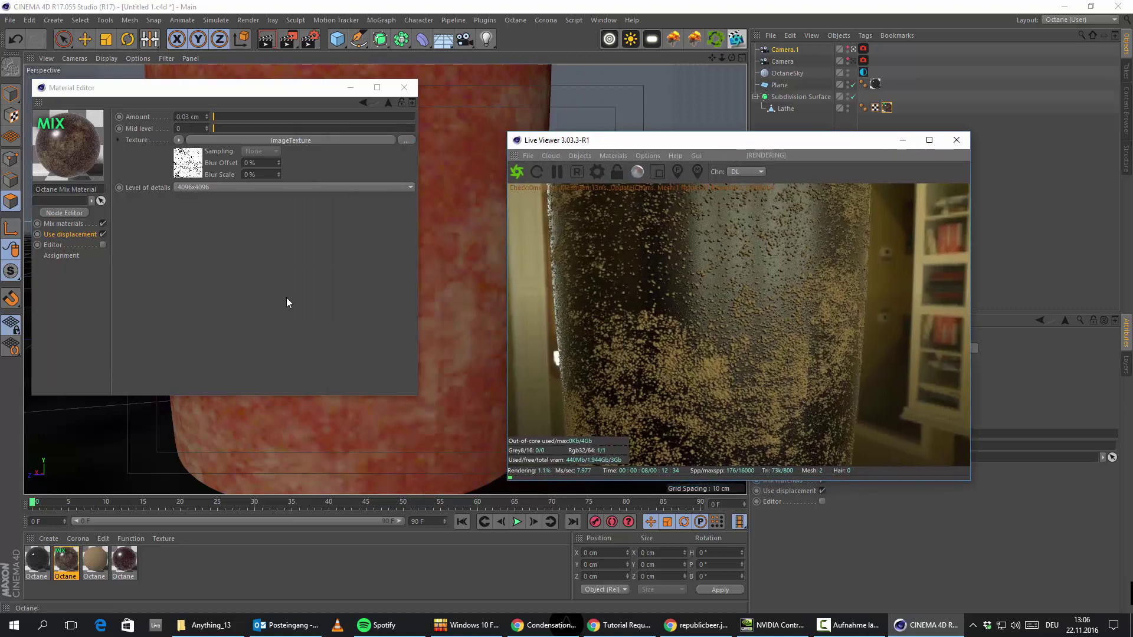
click(271, 187)
click(221, 259)
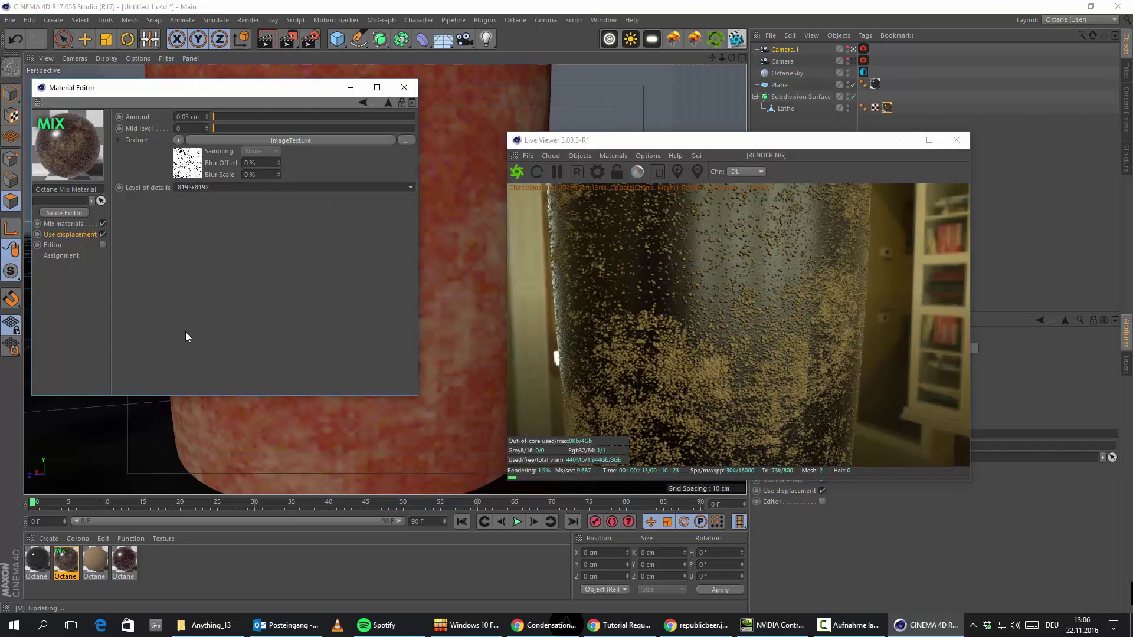
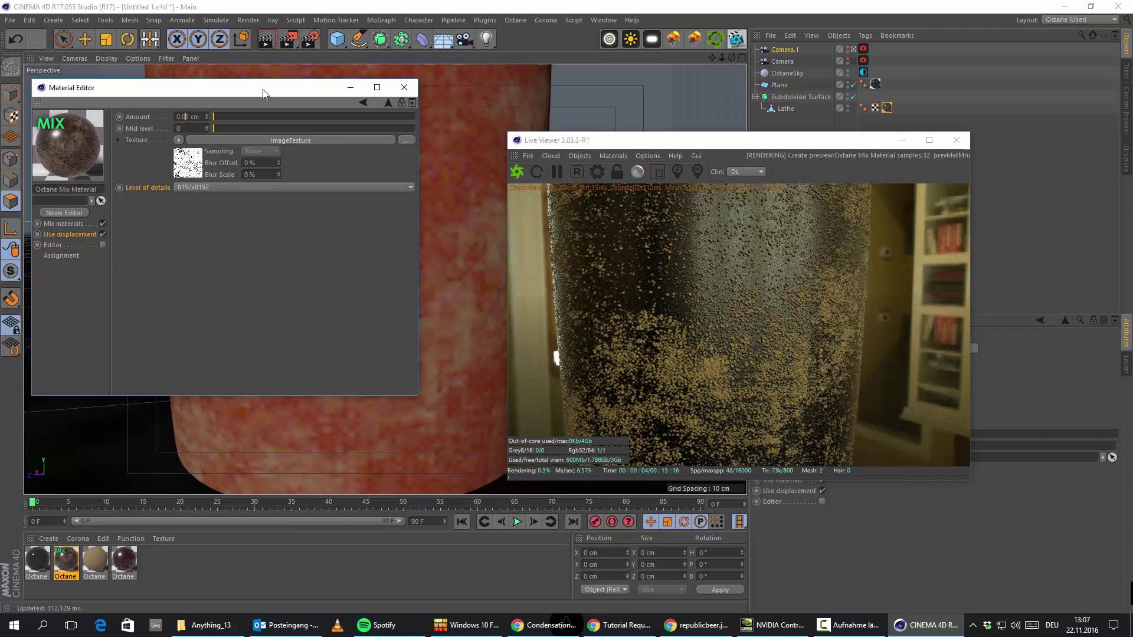
Step: Set the mix material's displacement amount to 0.01 cm
key(BackSpace)
text(1)
key(Return)
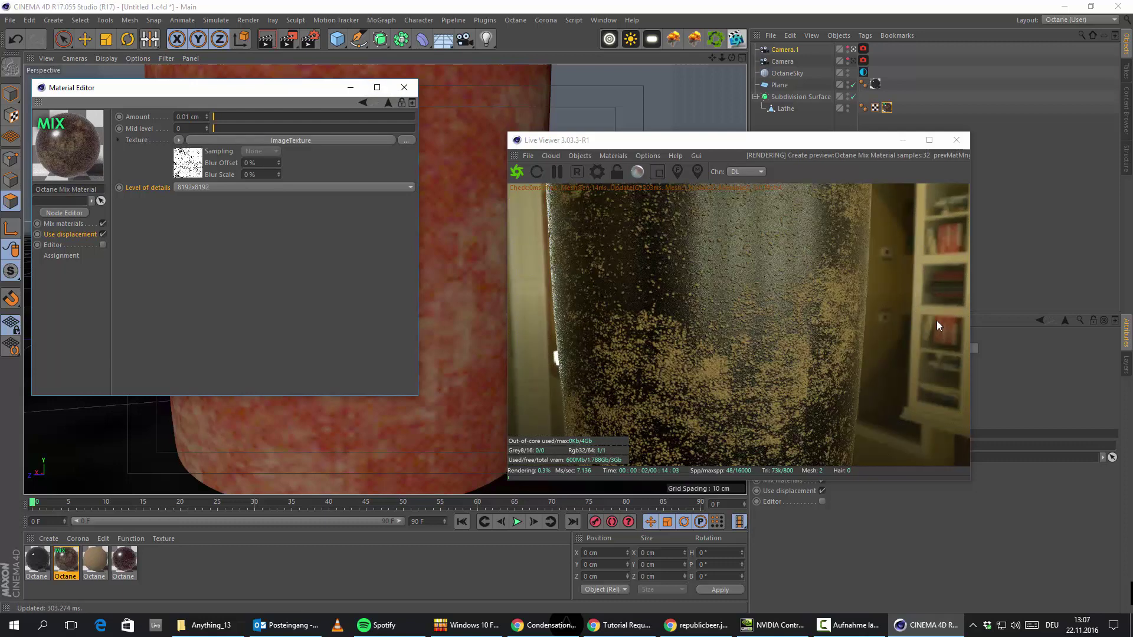
Step: Set the bottle texture tag's Length V to 5% and Length U to 50%
drag(737, 141, 396, 109)
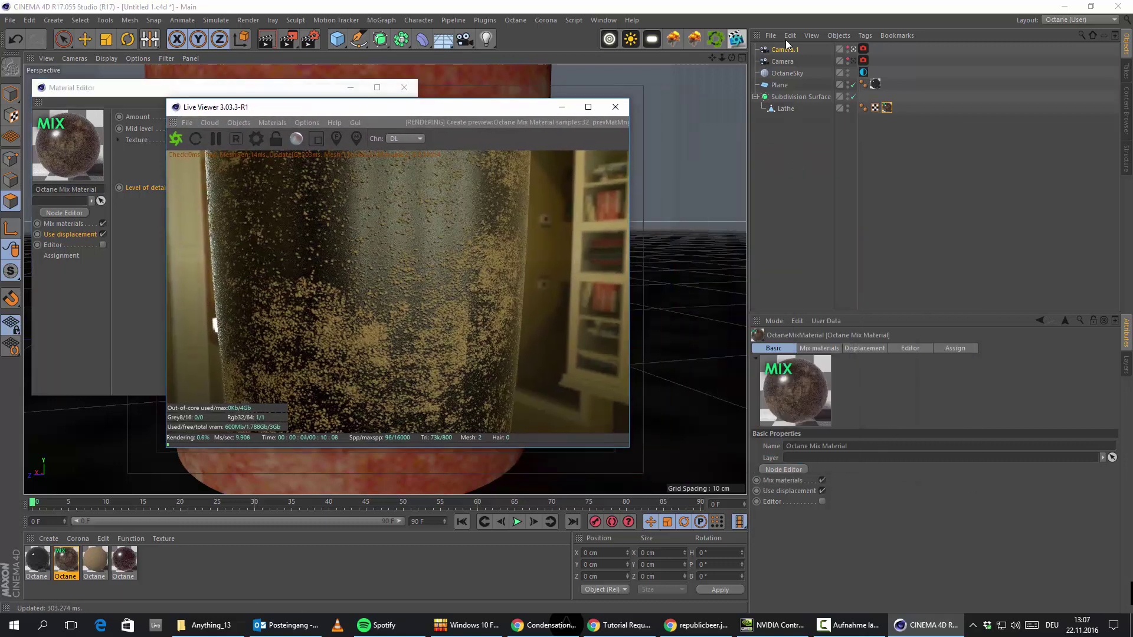
click(887, 107)
drag(923, 483, 744, 450)
text(5)
key(Return)
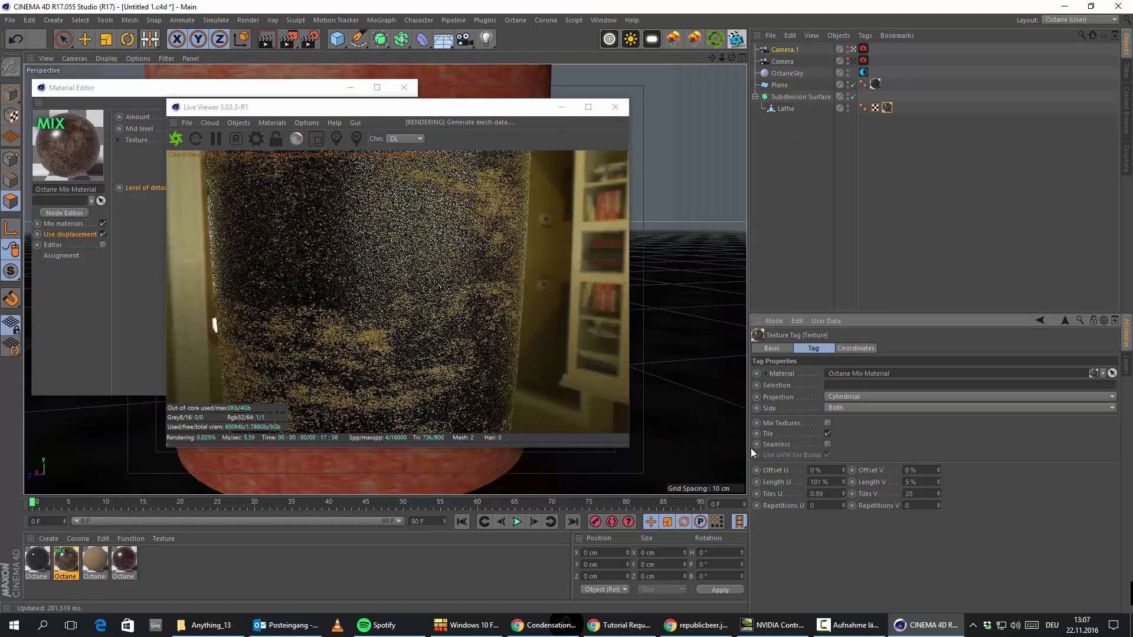
double_click(820, 482)
text(50)
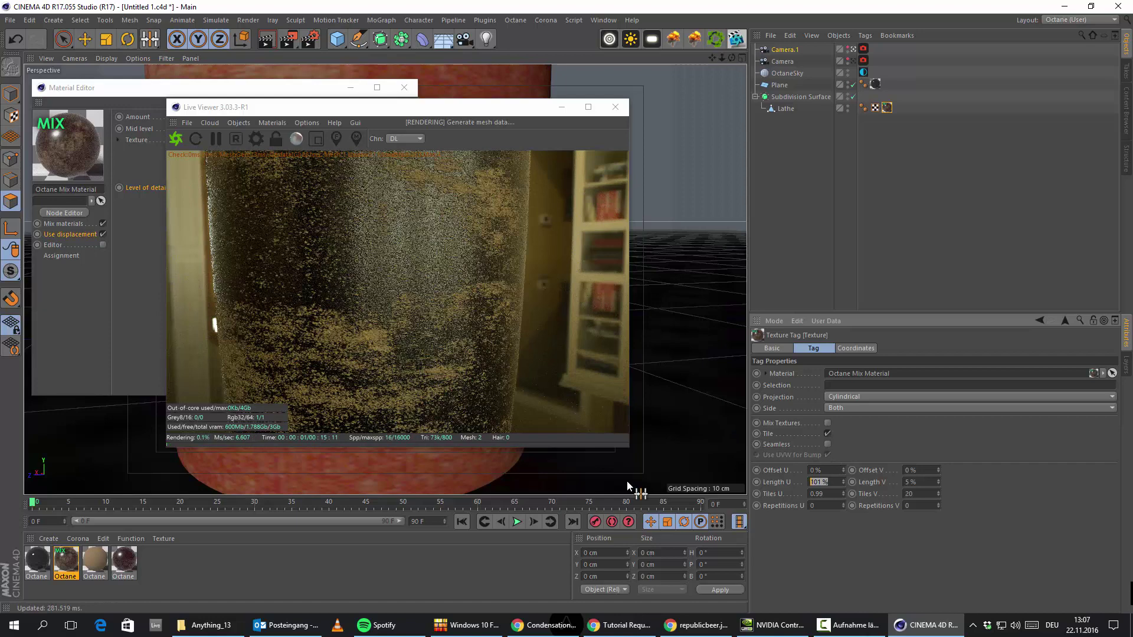
key(Return)
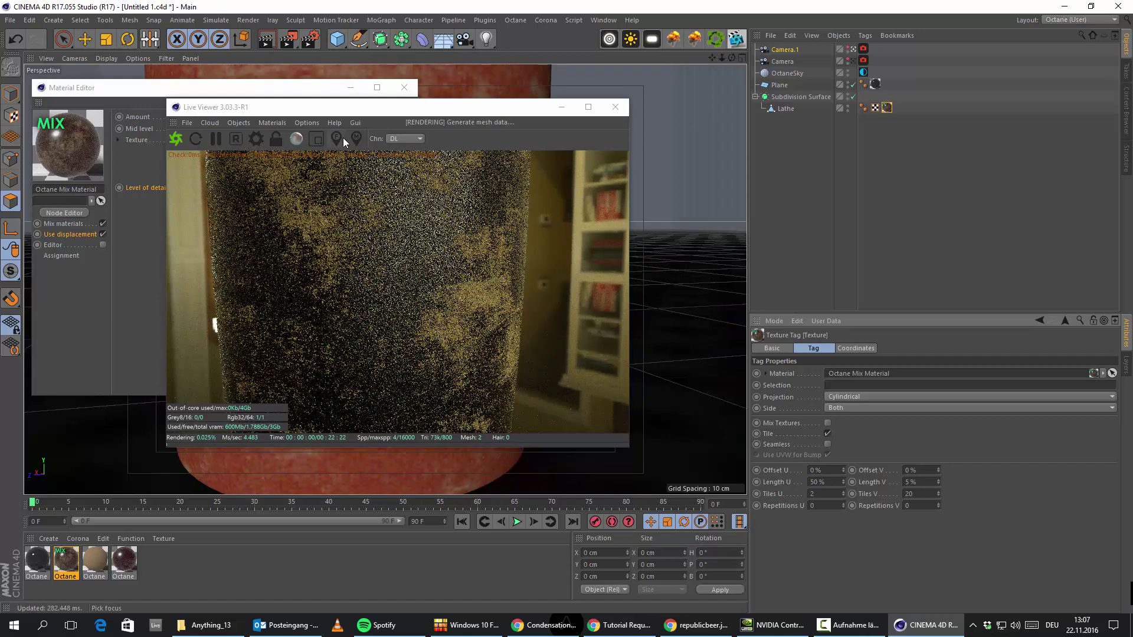
Step: Examine the dust displacement on the bottle's body, neck and mouth from several angles in the live render
drag(506, 113, 840, 93)
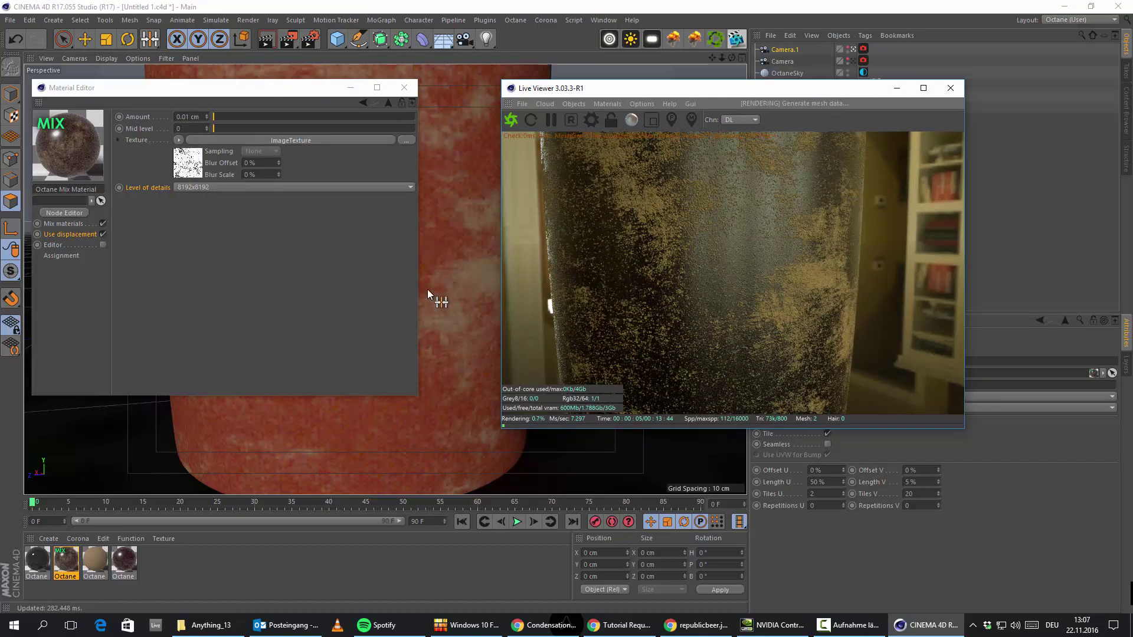
alt+drag(437, 330, 452, 255)
alt+middle_drag(452, 255, 404, 451)
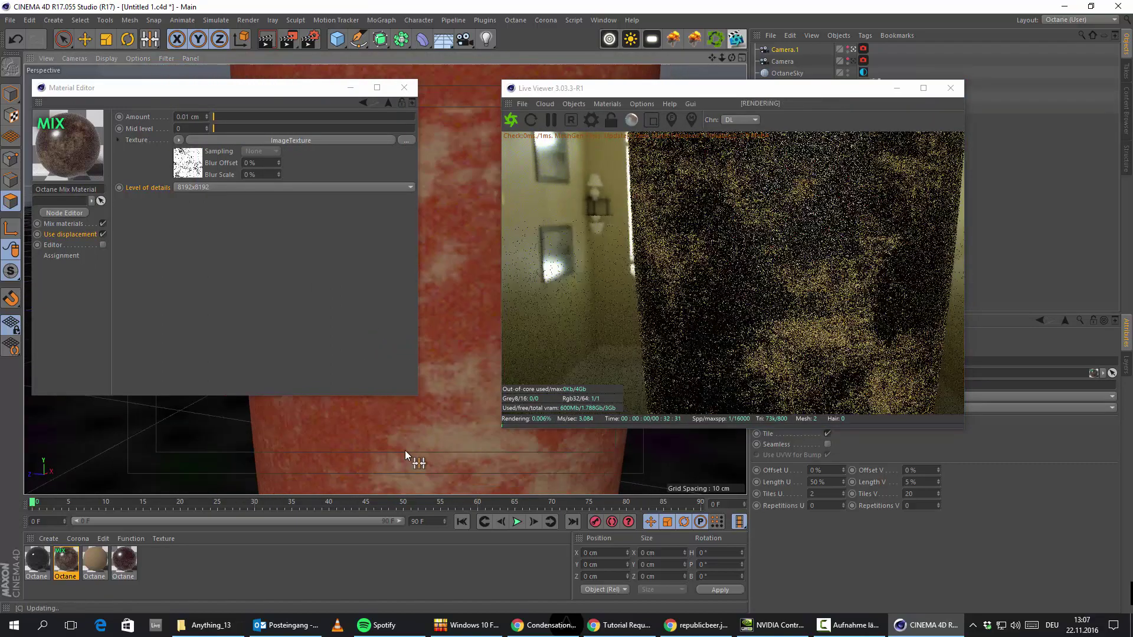
alt+drag(405, 451, 424, 327)
drag(418, 367, 390, 366)
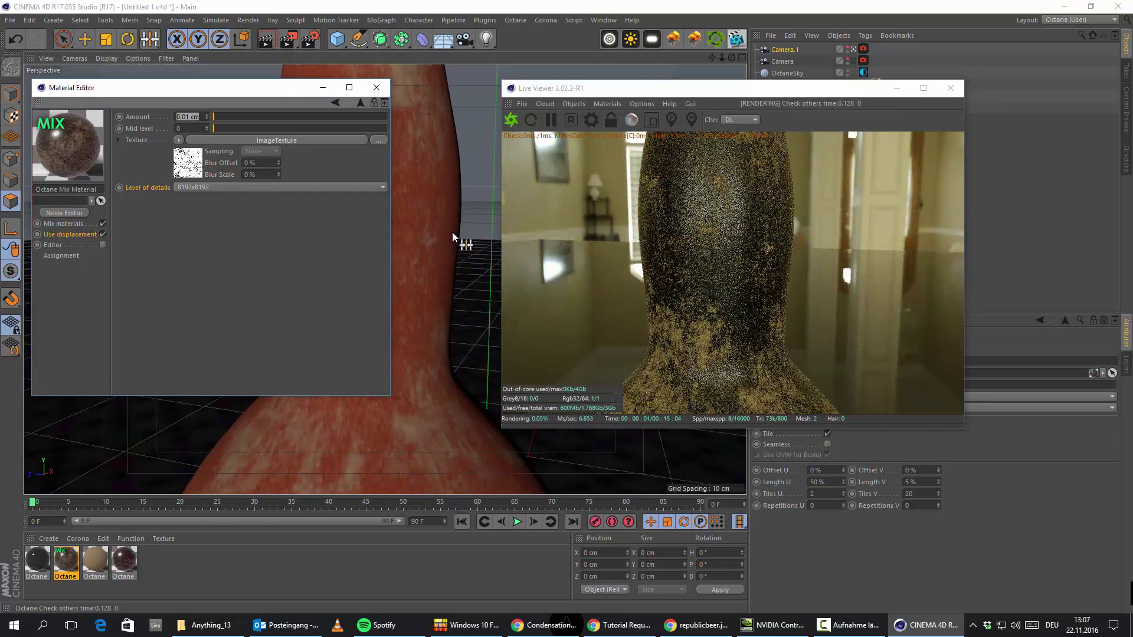
alt+drag(440, 246, 480, 265)
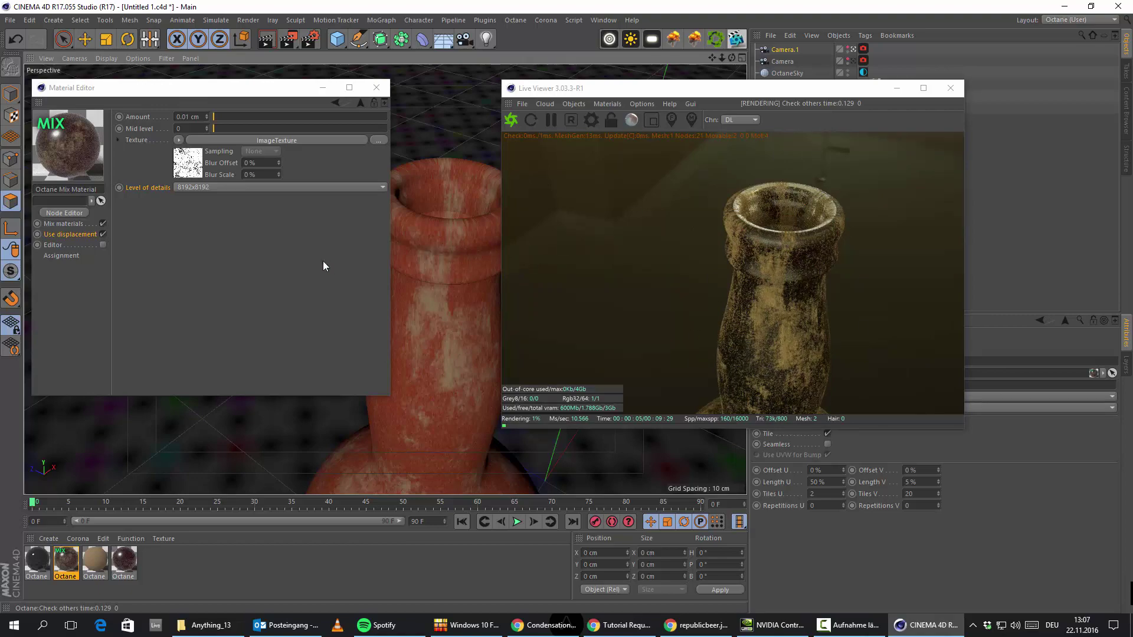
alt+drag(374, 227, 444, 245)
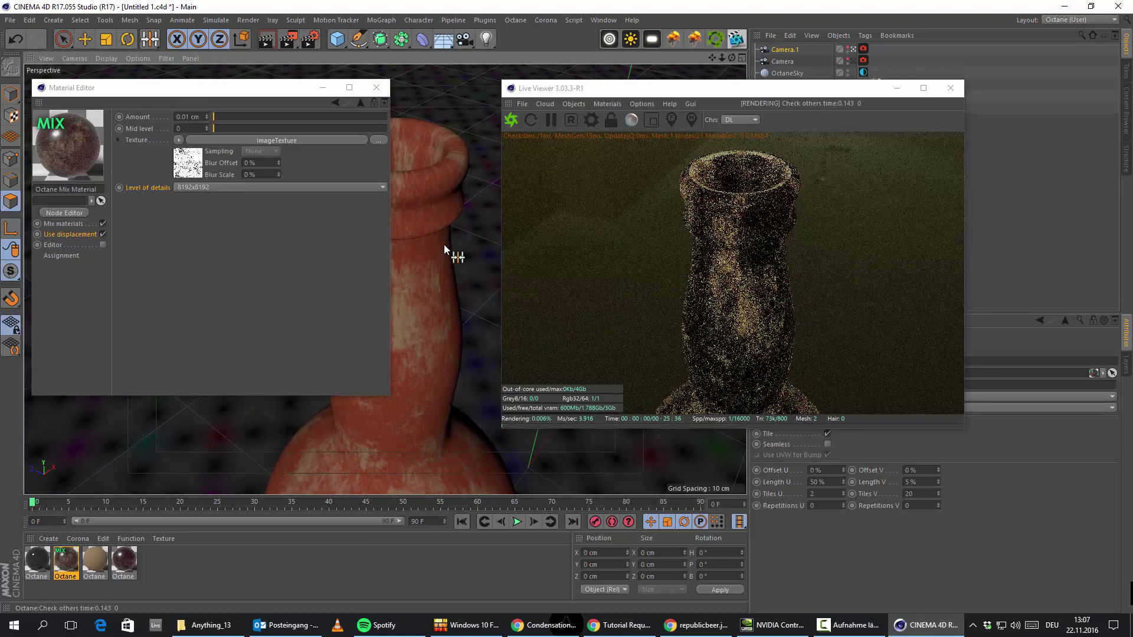
Step: Switch to the browser to look at the condensation shader article and the tutorial request page
click(552, 626)
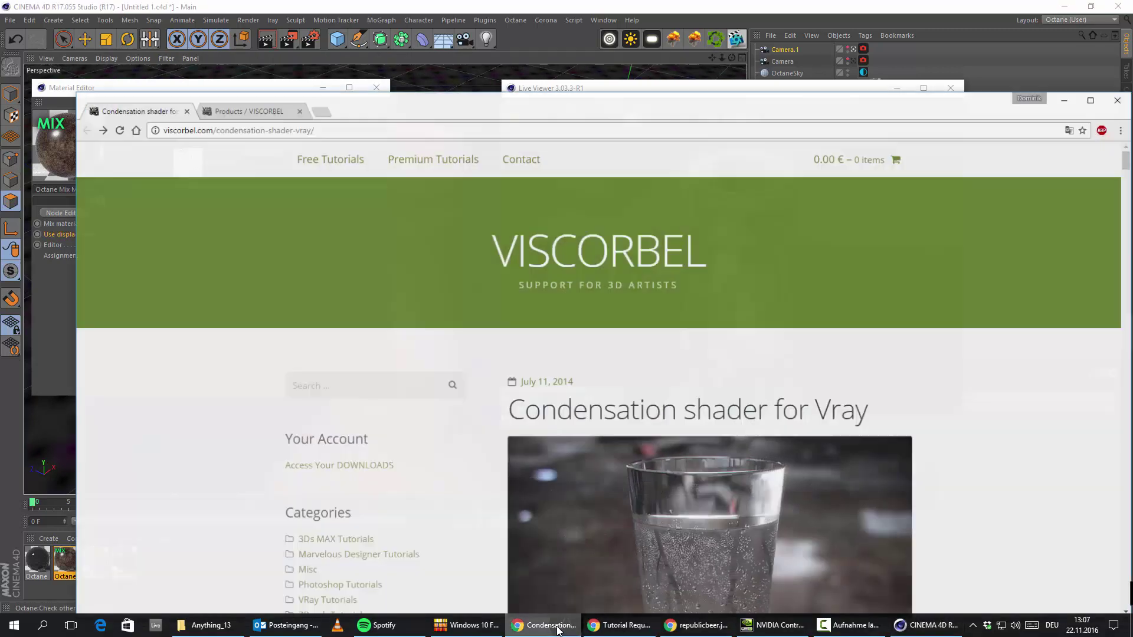
click(616, 627)
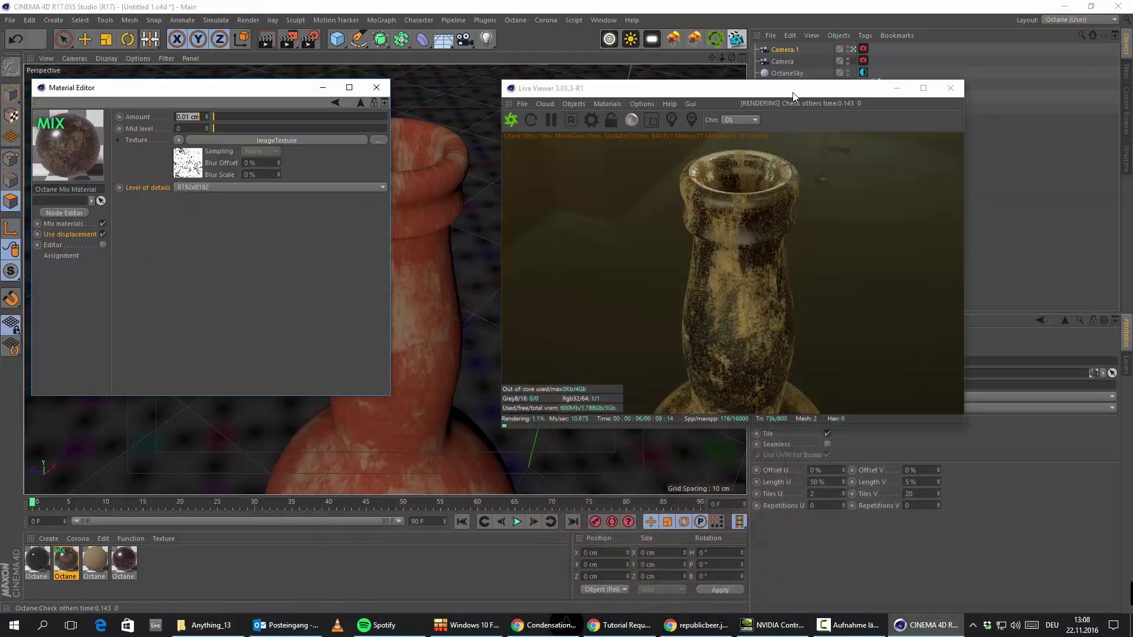
Step: Rotate the OctaneSky environment image to a RotX of about 0.34
drag(776, 96, 500, 120)
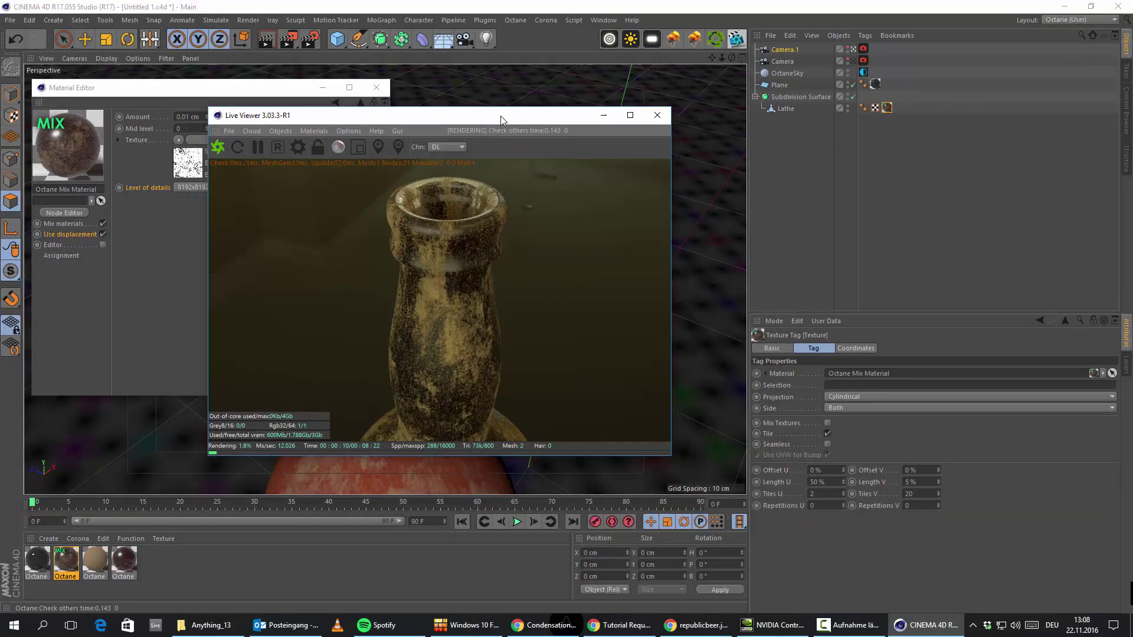
click(863, 72)
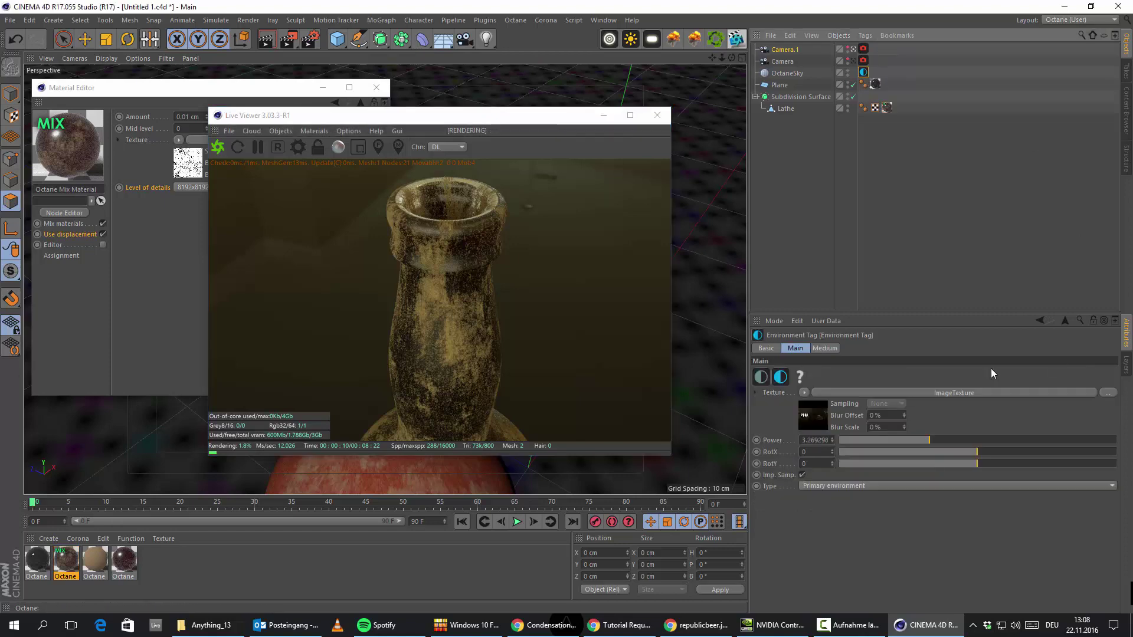
drag(983, 450, 1025, 454)
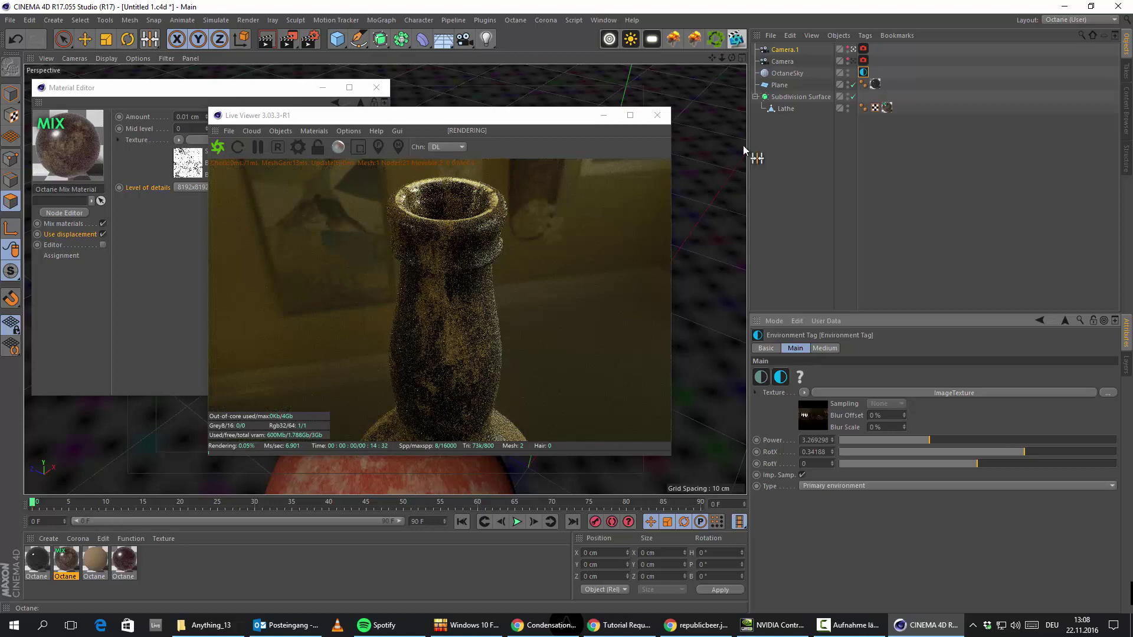
Step: Delete the ground plane, minimize the Material Editor and dock the Live Viewer beside the perspective viewport
click(781, 86)
key(Delete)
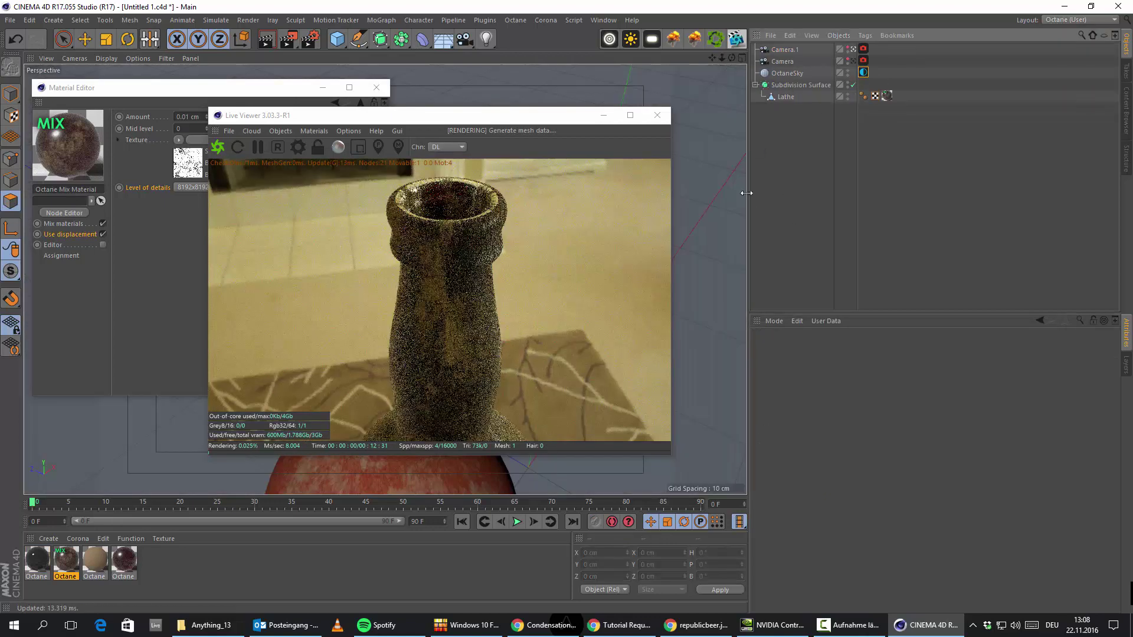
click(114, 353)
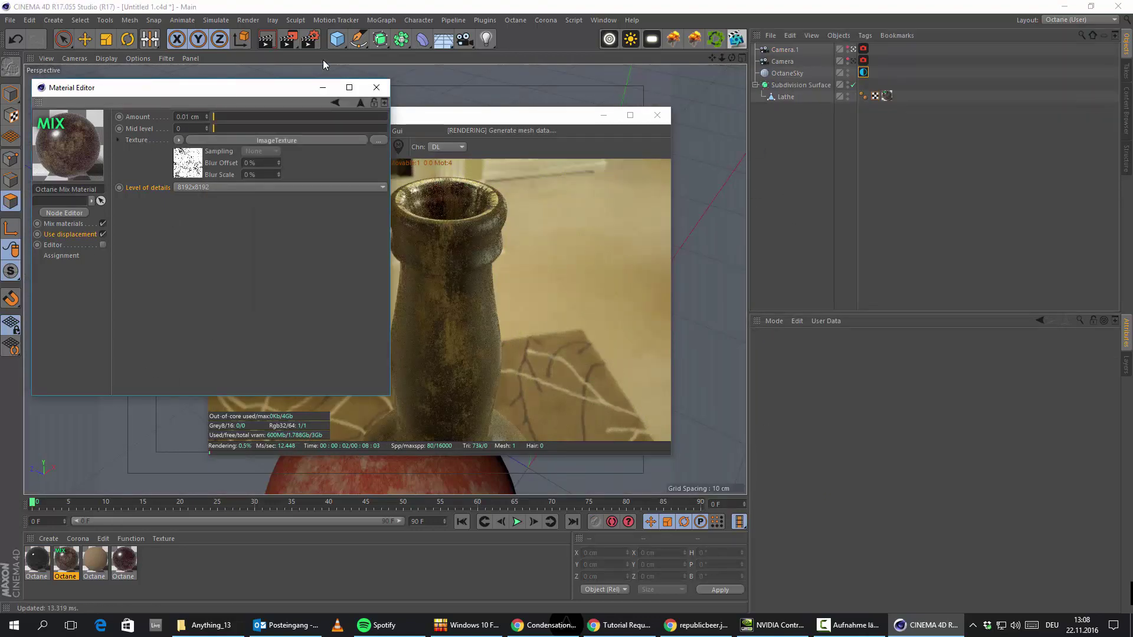
click(323, 88)
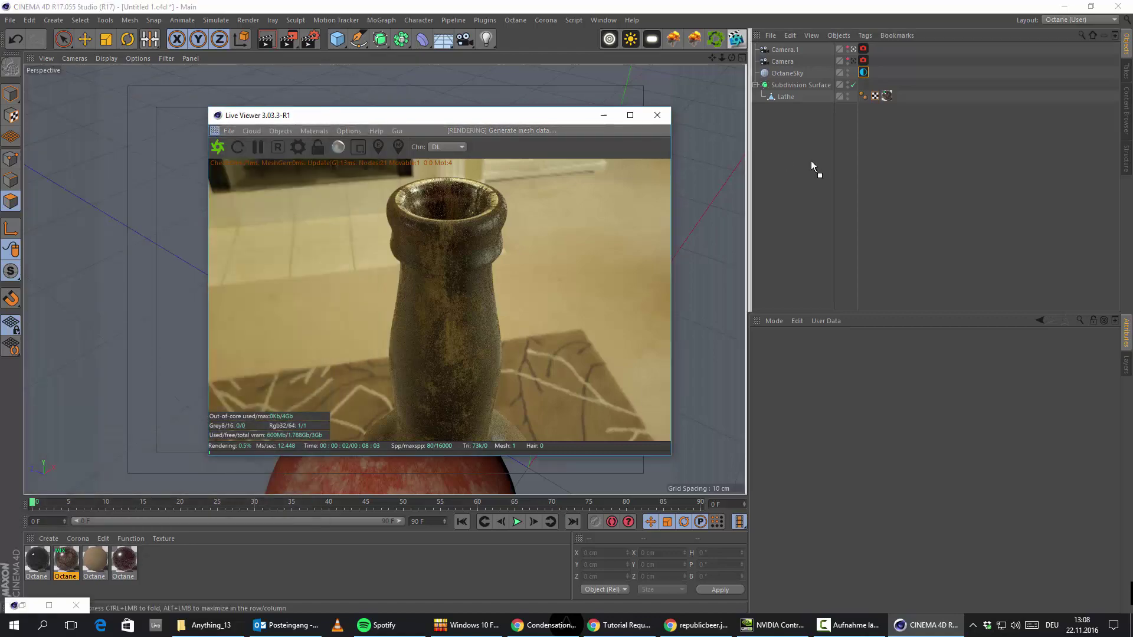
drag(752, 207, 745, 208)
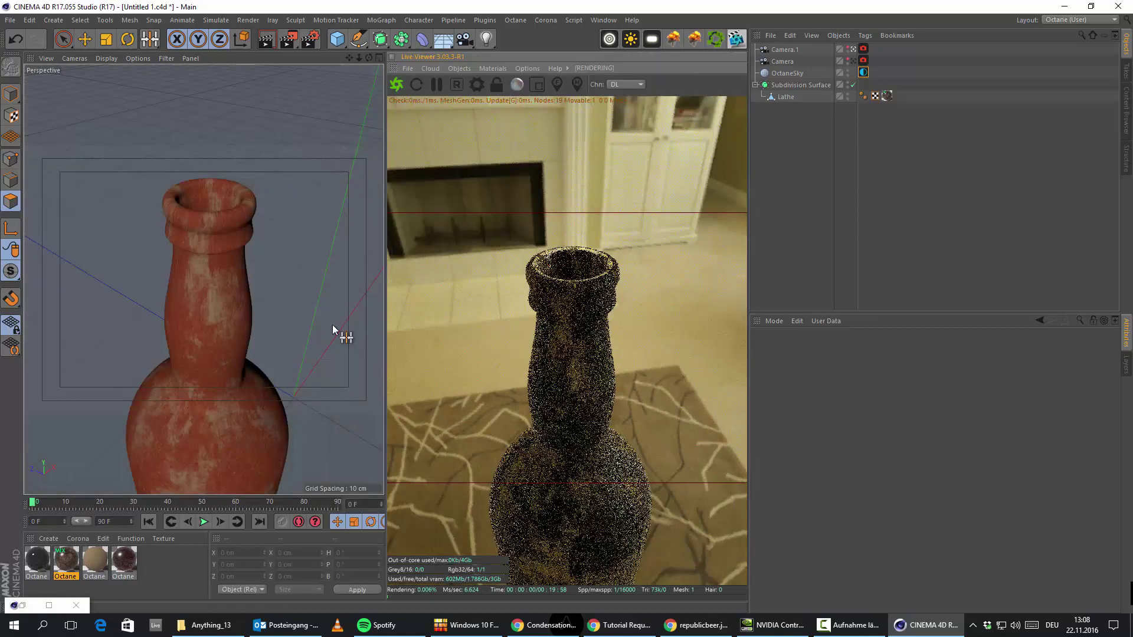
Step: Set the render output size to 1280 by 720 pixels
alt+drag(143, 293, 246, 293)
alt+middle_drag(246, 292, 218, 311)
scroll(219, 310, down, 5)
alt+drag(232, 314, 202, 335)
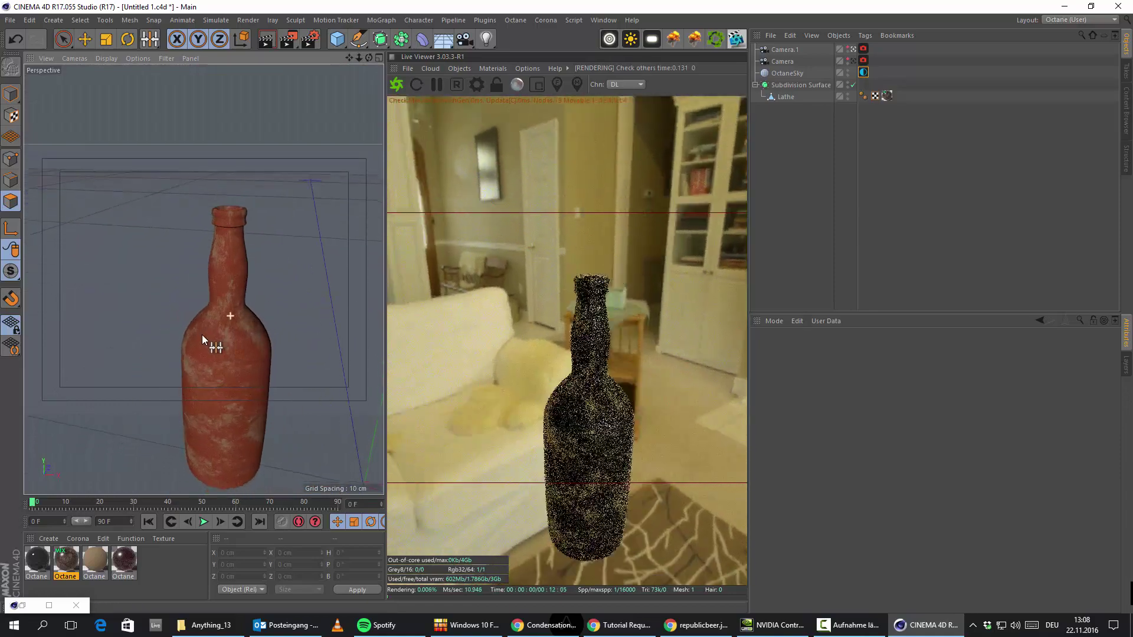
click(310, 39)
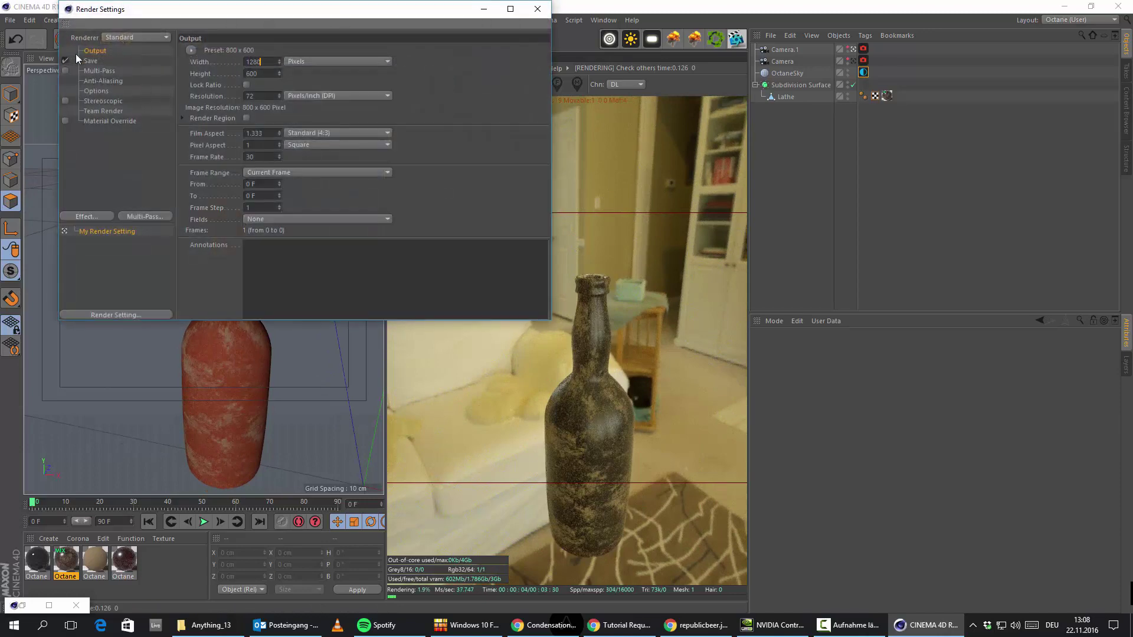
text(1280)
key(Tab)
text(7)
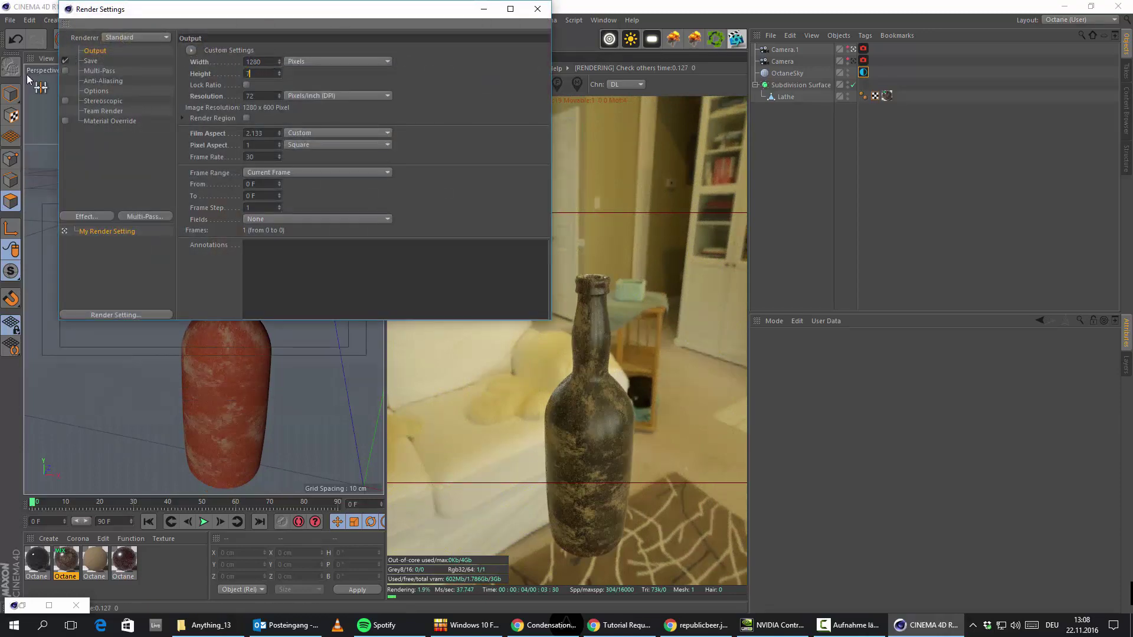
text(20)
key(Tab)
click(537, 9)
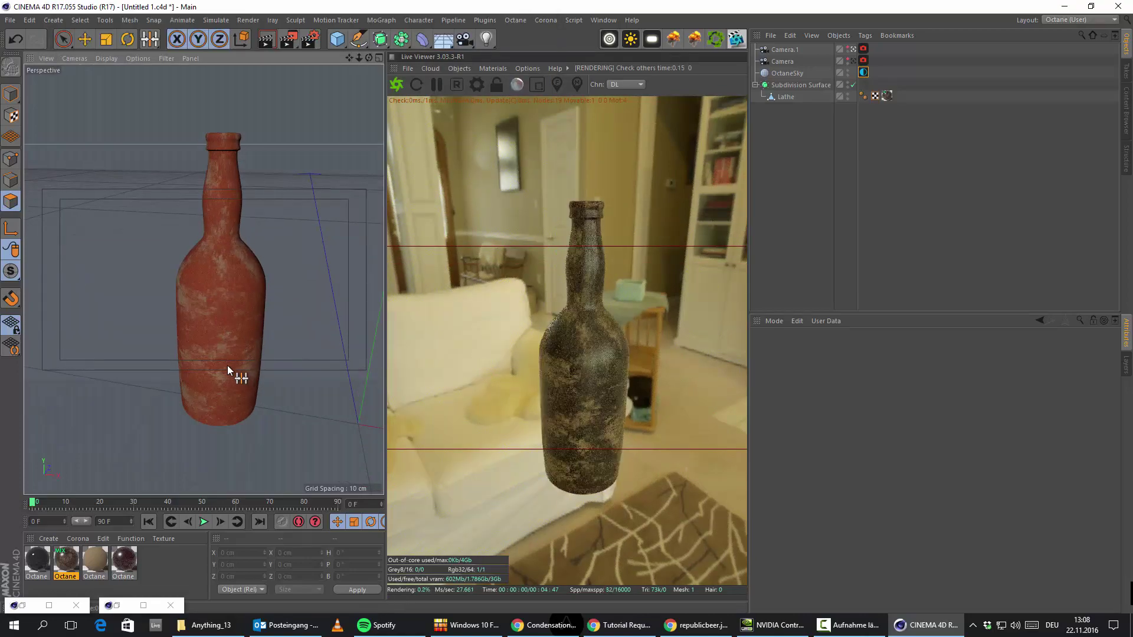
Step: Add a MoGraph Cloner and make the bottle's Subdivision Surface its child
scroll(229, 366, up, 5)
scroll(197, 280, down, 6)
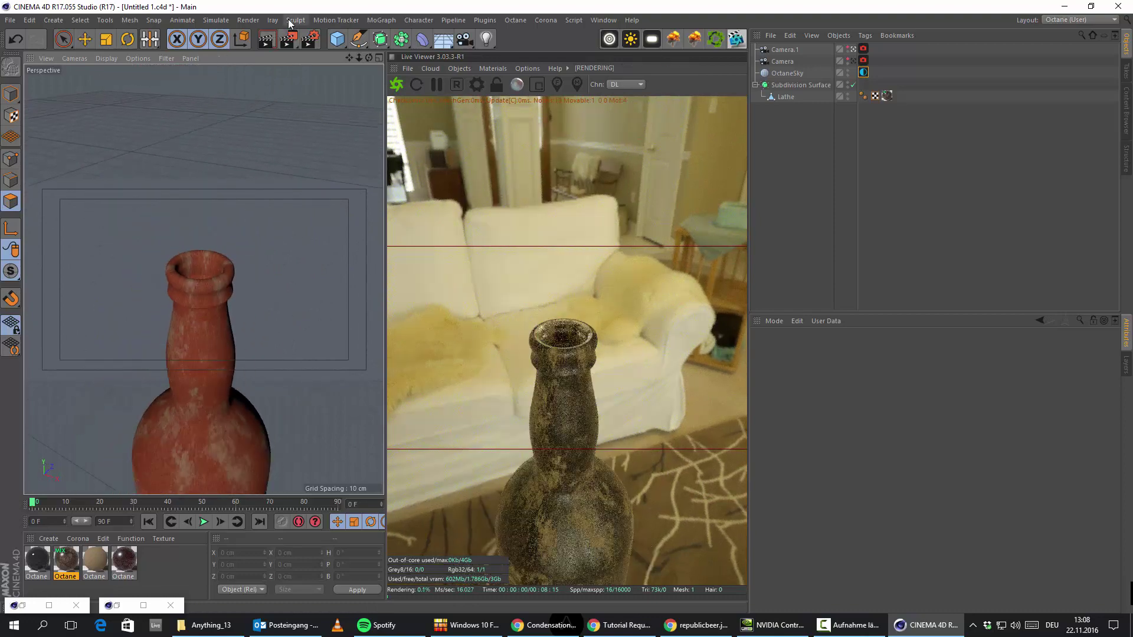
click(388, 21)
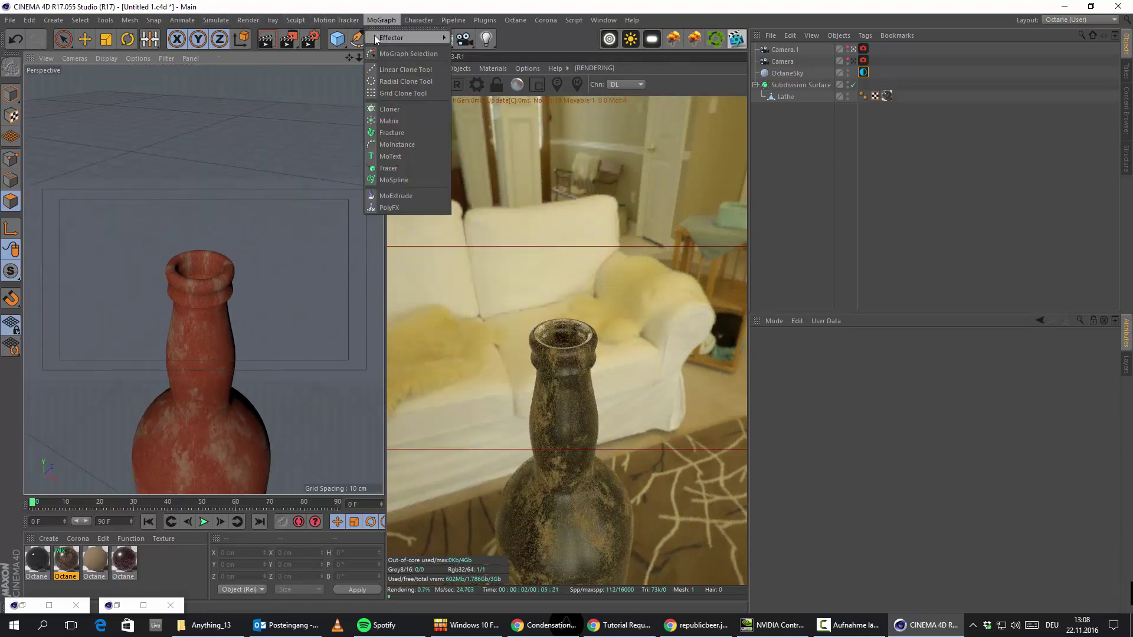
mouse_move(427, 38)
click(401, 109)
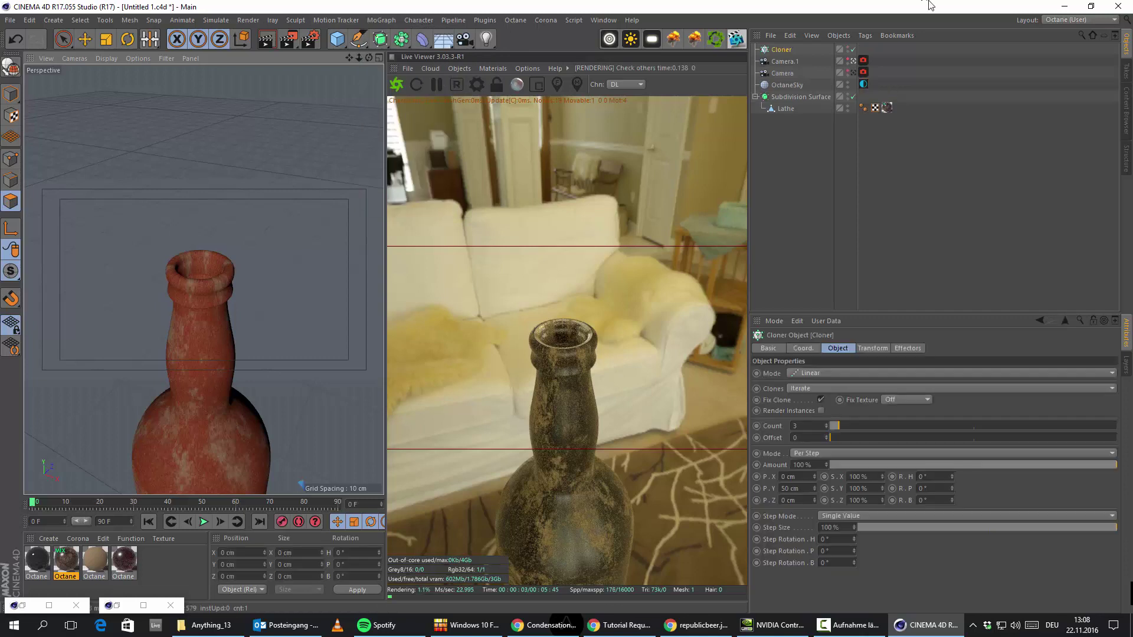
click(755, 97)
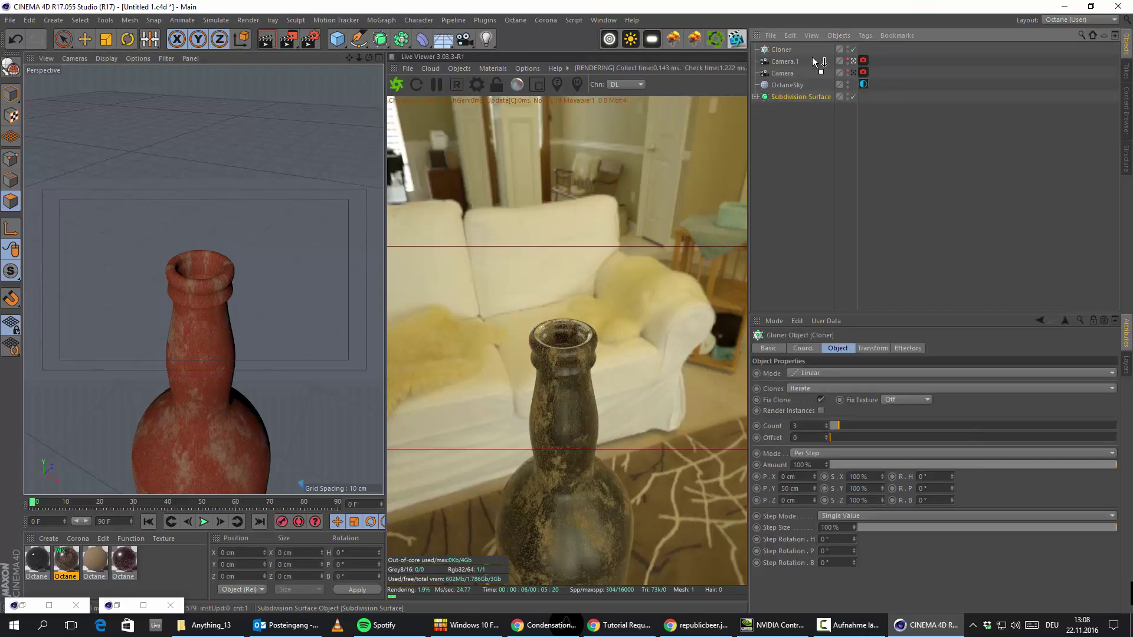
drag(775, 52, 774, 50)
Step: Set the Cloner's count to 10 and enable Render Instances
drag(838, 427, 859, 425)
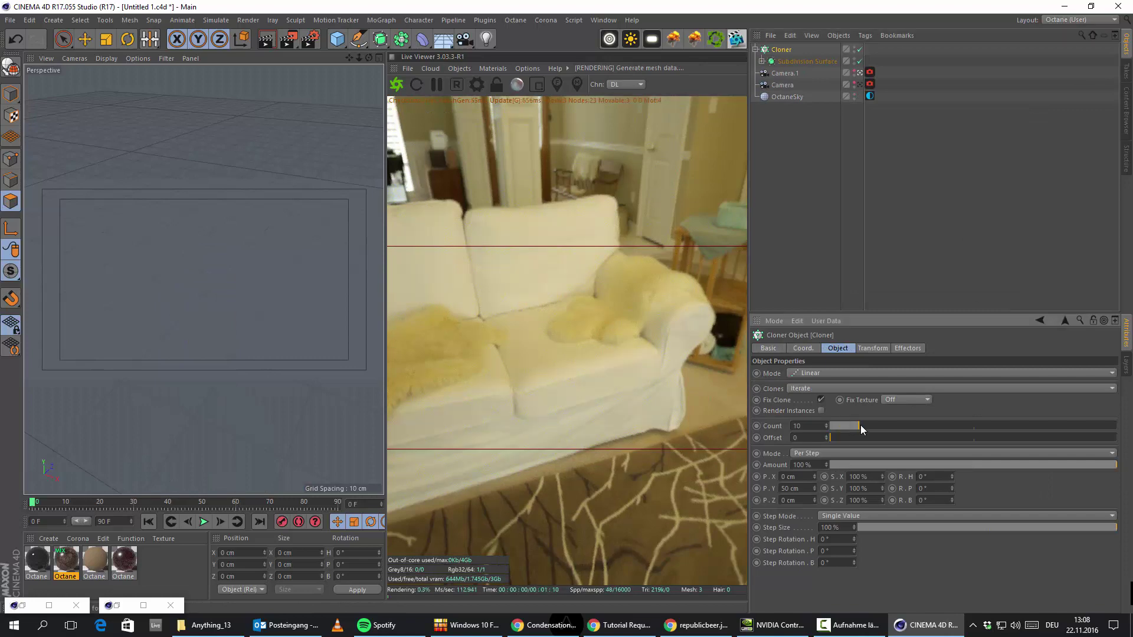
click(821, 411)
Step: Line up the linear bottle clones with offsets of 17 cm in X and 0 cm in Y, and reduce their count to 4
alt+drag(263, 304, 401, 319)
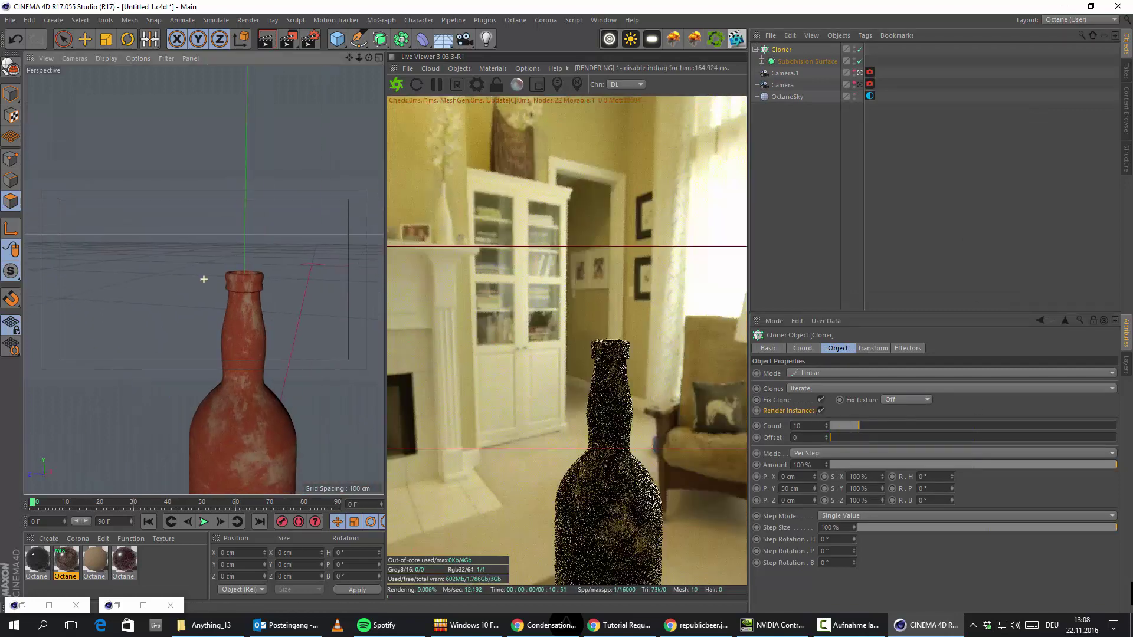
alt+drag(203, 279, 99, 352)
alt+middle_drag(210, 328, 246, 179)
alt+right_drag(247, 178, 247, 268)
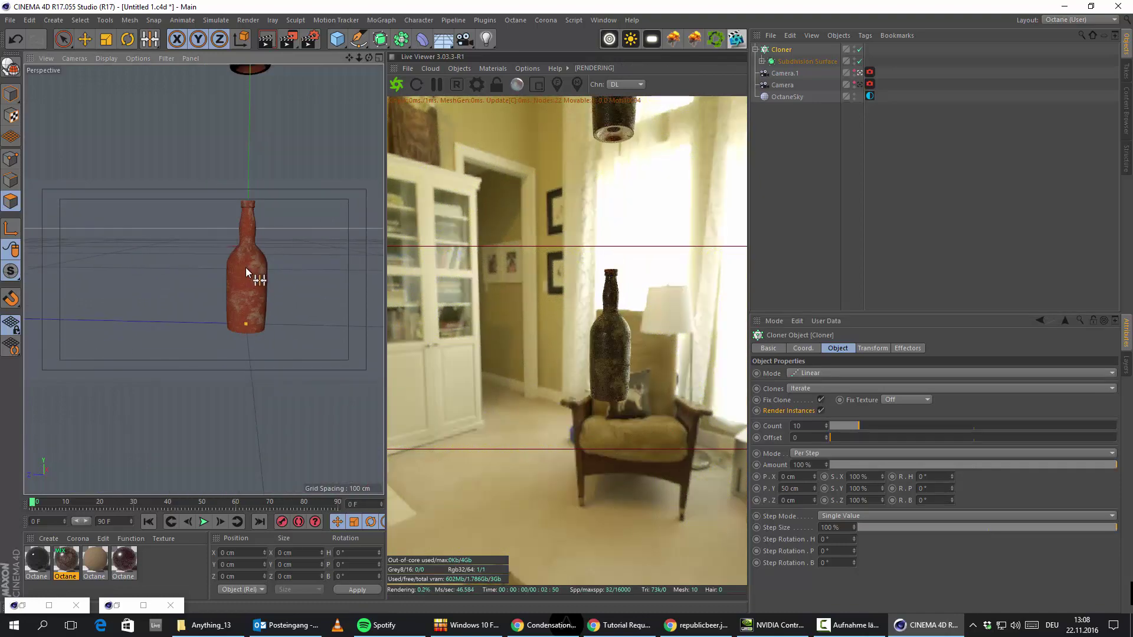
alt+drag(246, 272, 257, 272)
alt+middle_drag(244, 302, 227, 353)
alt+right_drag(227, 353, 237, 332)
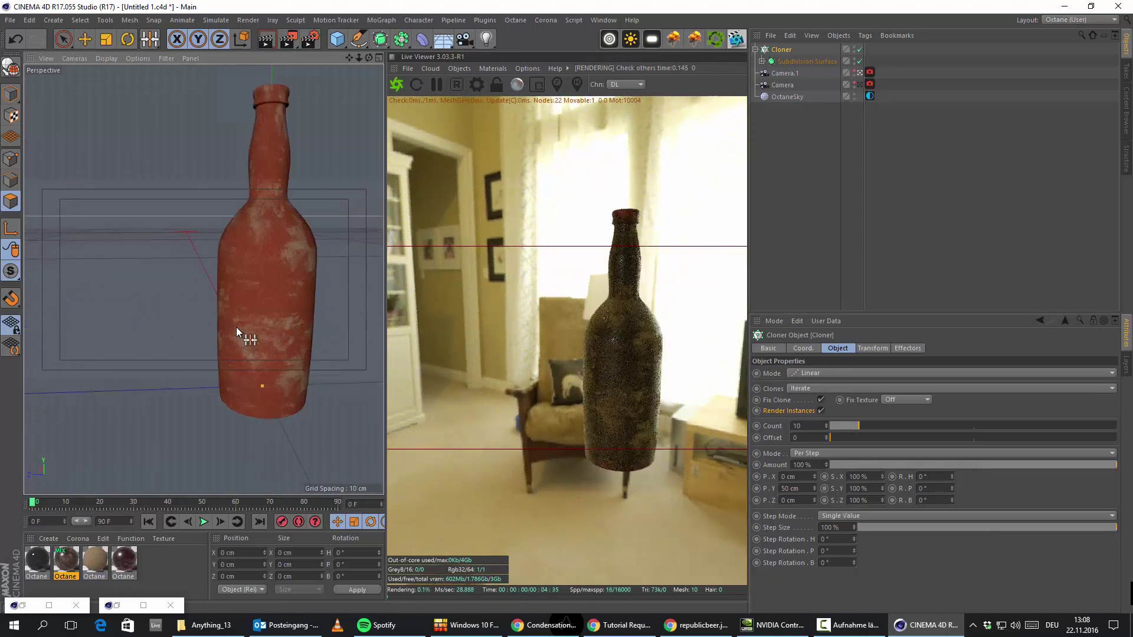
alt+middle_drag(237, 332, 239, 377)
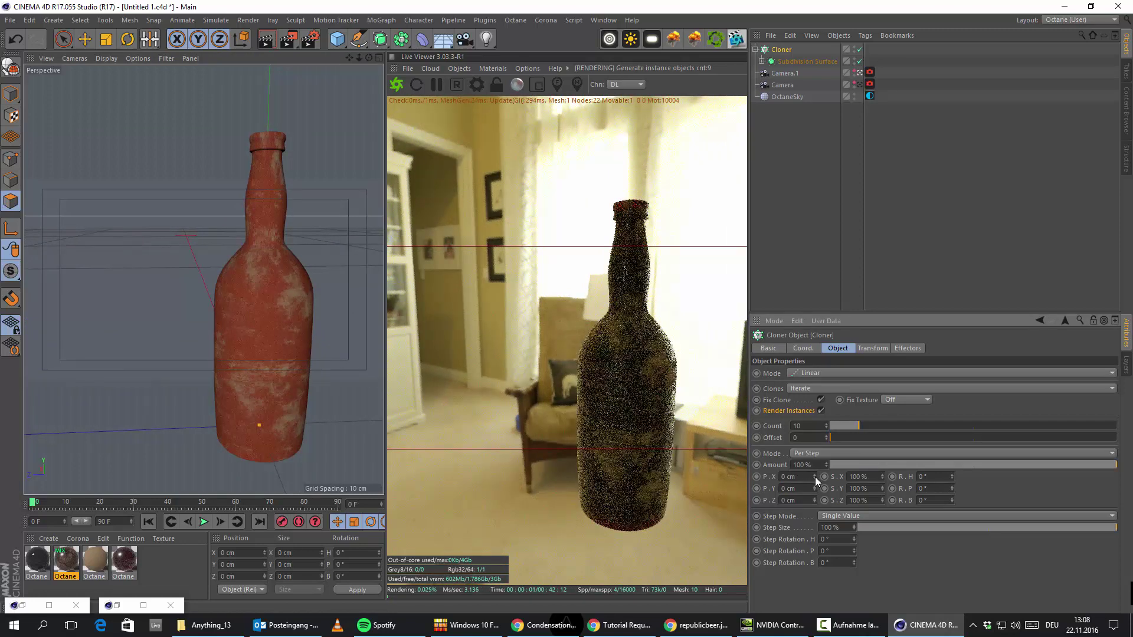
mouse_move(814, 477)
mouse_down()
mouse_move(832, 471)
mouse_move(823, 478)
mouse_up()
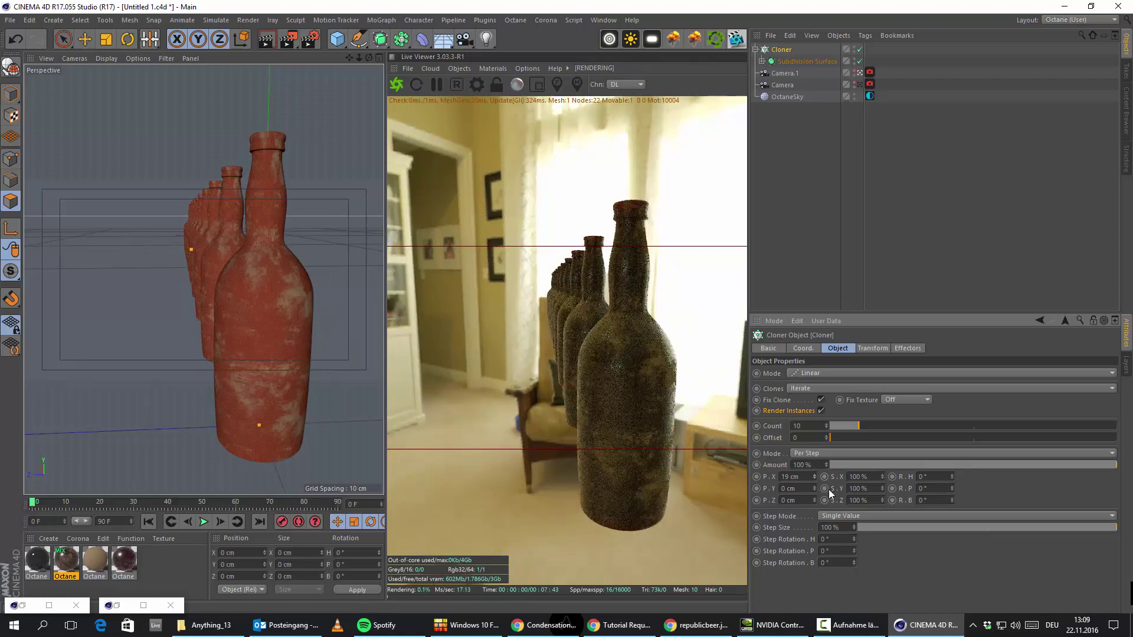
click(814, 479)
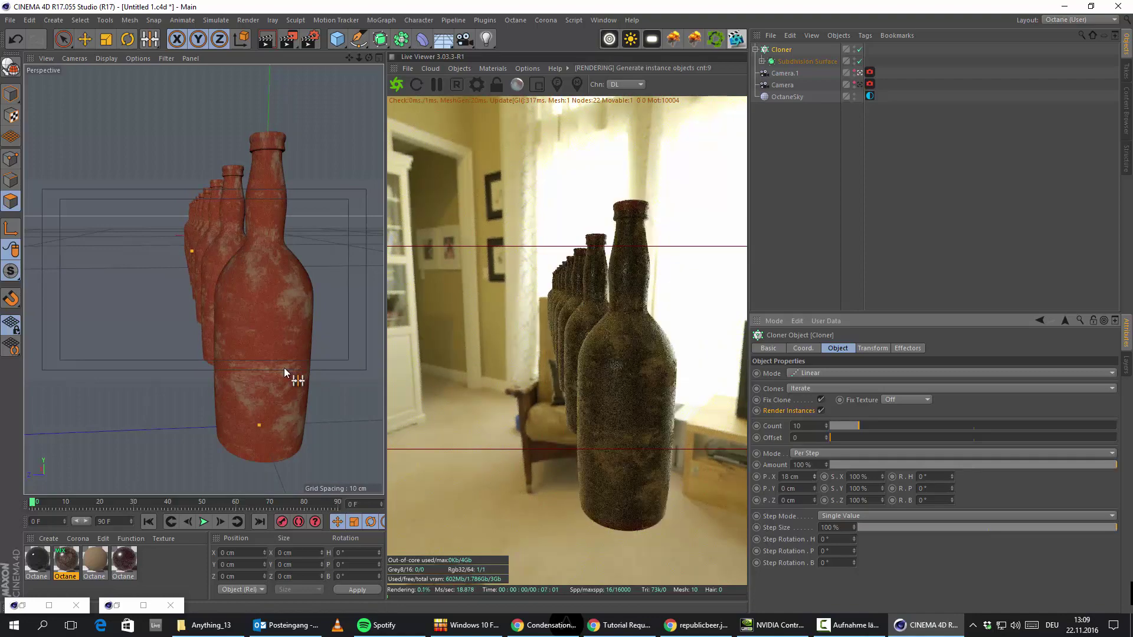
mouse_move(316, 357)
alt+mouse_down()
mouse_move(362, 366)
mouse_move(331, 366)
alt+mouse_up()
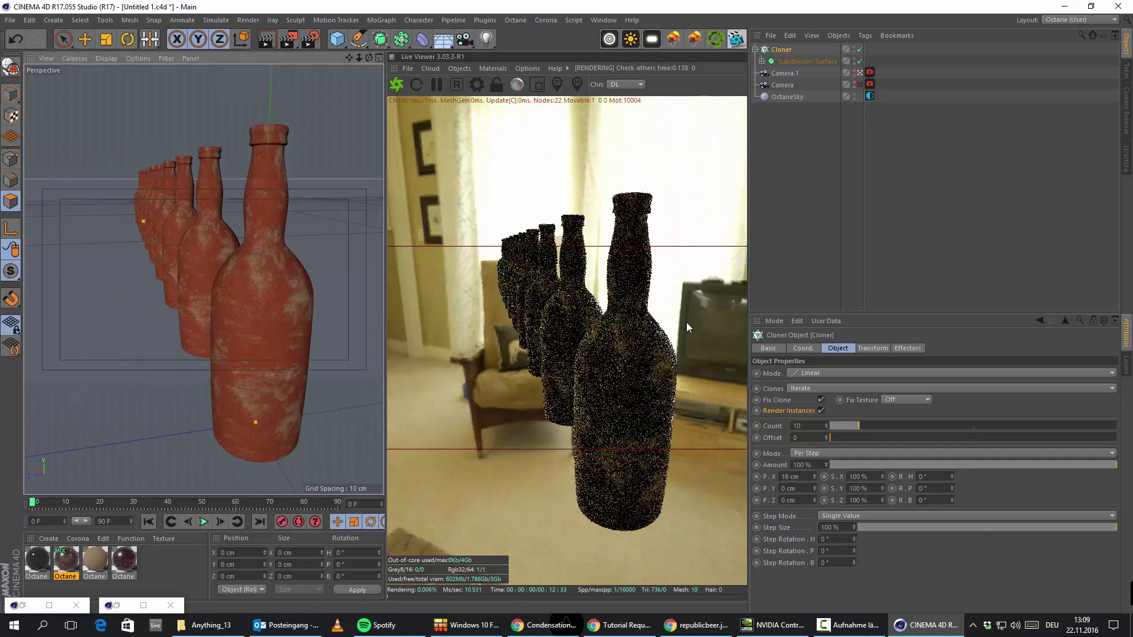
click(813, 480)
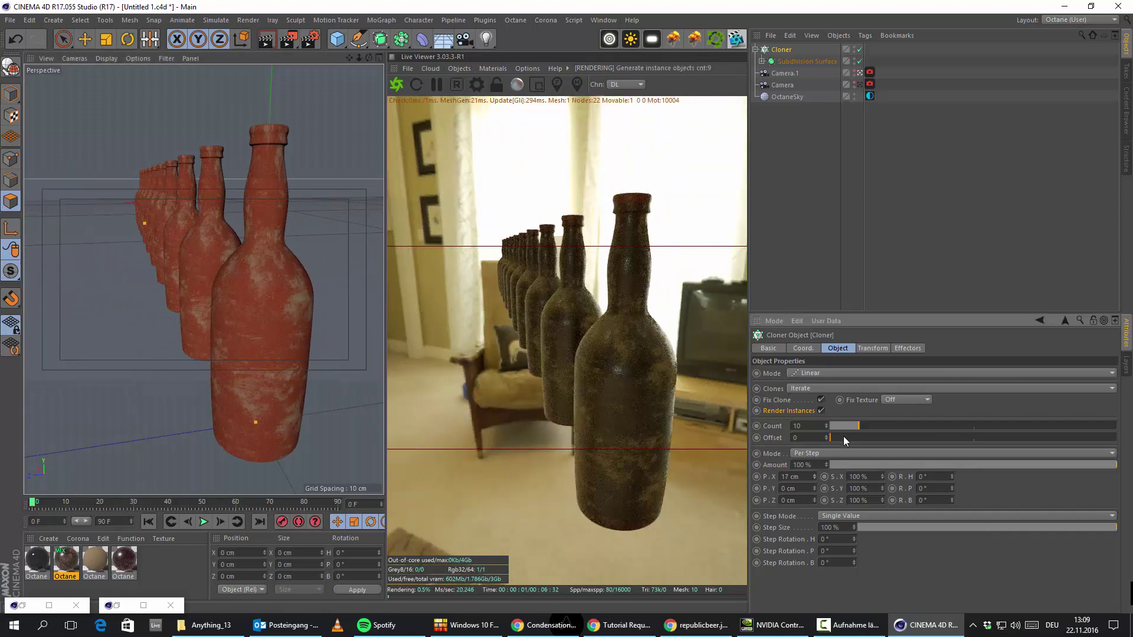
drag(850, 430, 841, 423)
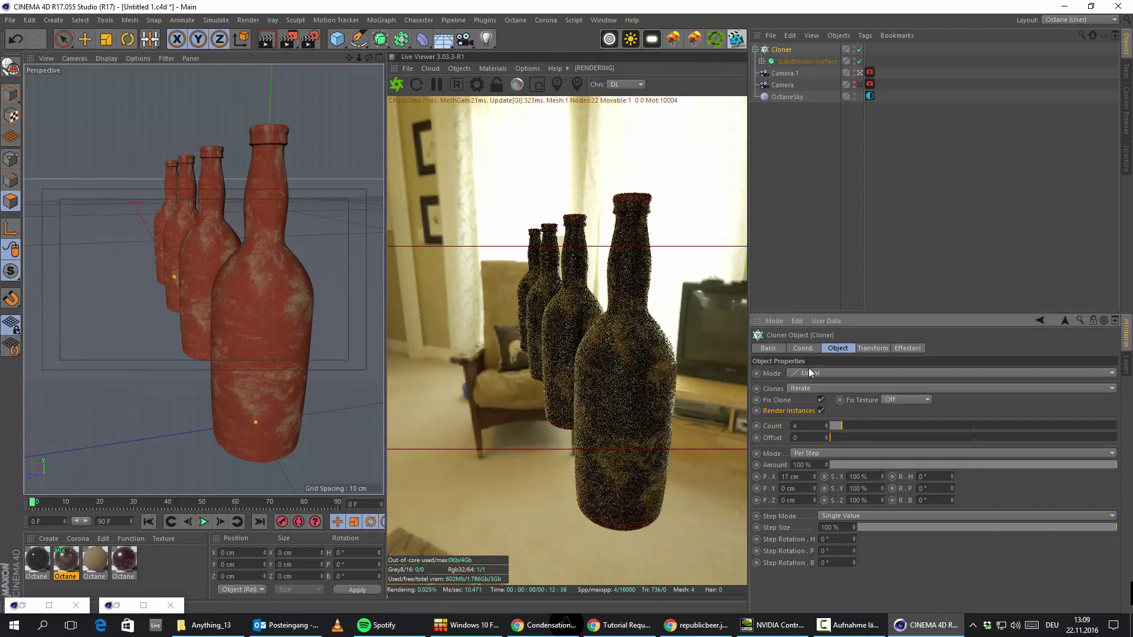
Step: Change the Cloner's mode to Grid Array and set its vertical count to 1
click(810, 373)
click(821, 420)
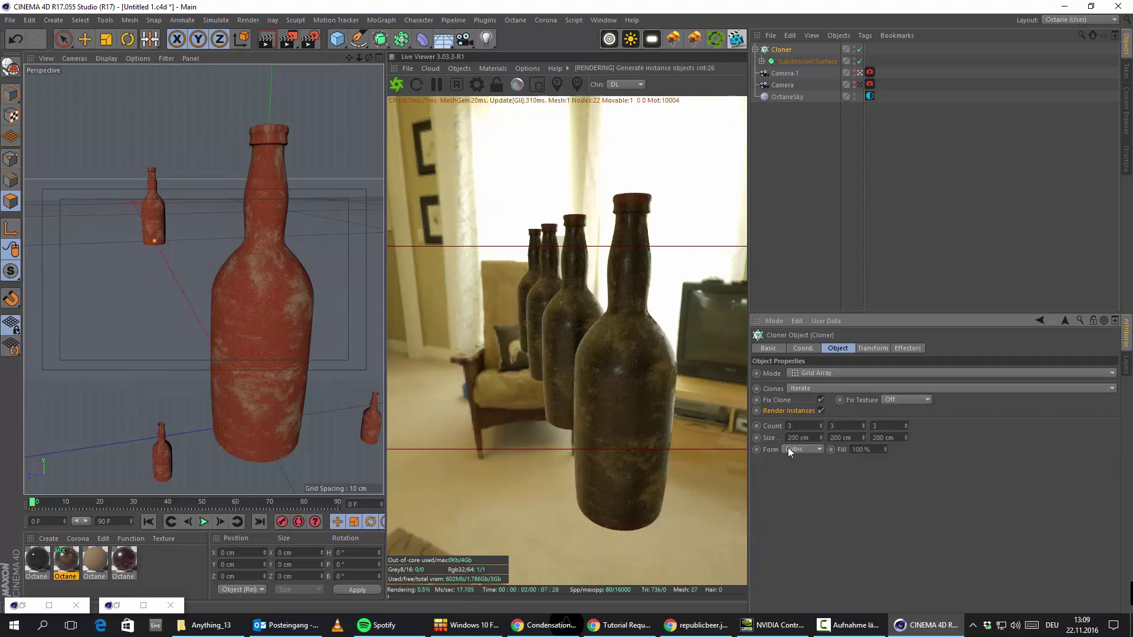
alt+middle_drag(244, 353, 278, 296)
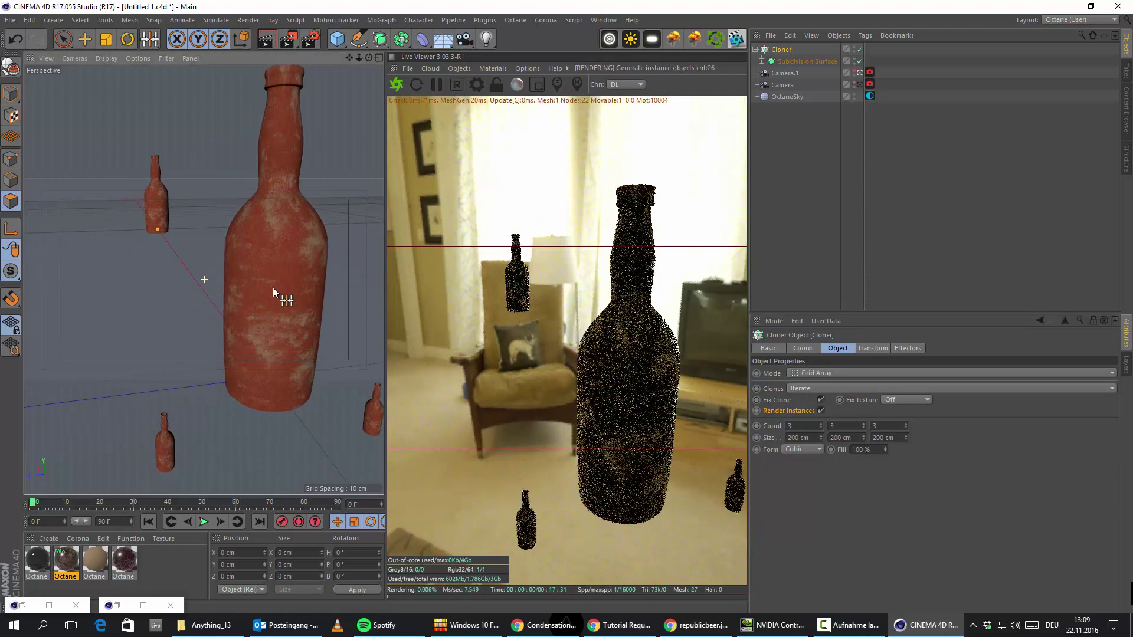
click(863, 428)
click(862, 428)
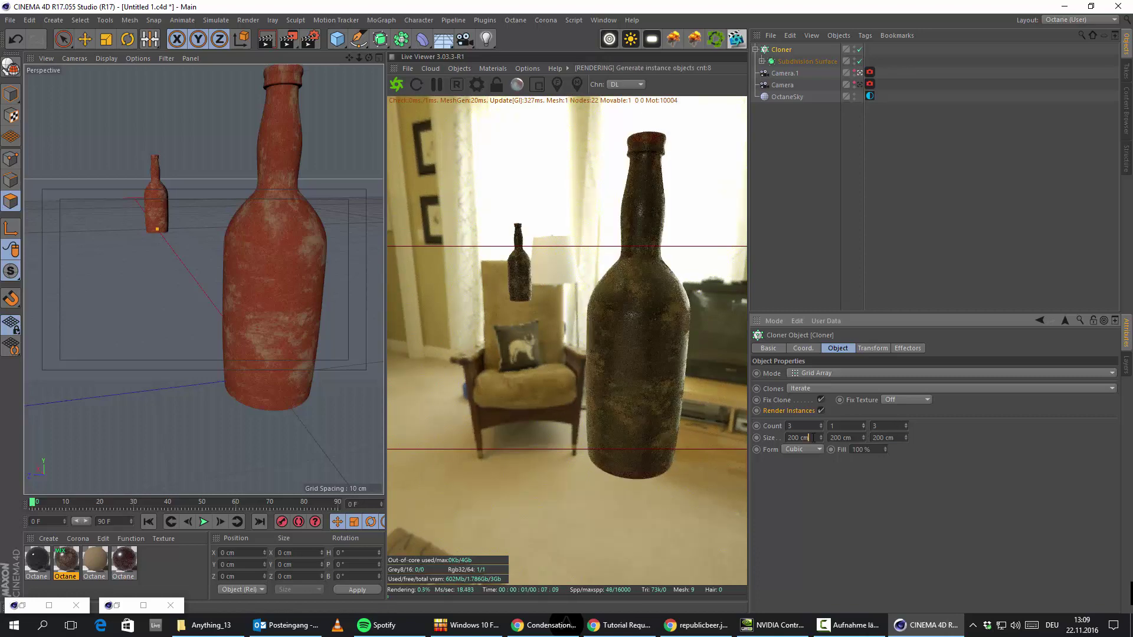
Step: Try grid sizes of 30, 5 and 20 cm in X for the bottle clones
text(30)
key(Return)
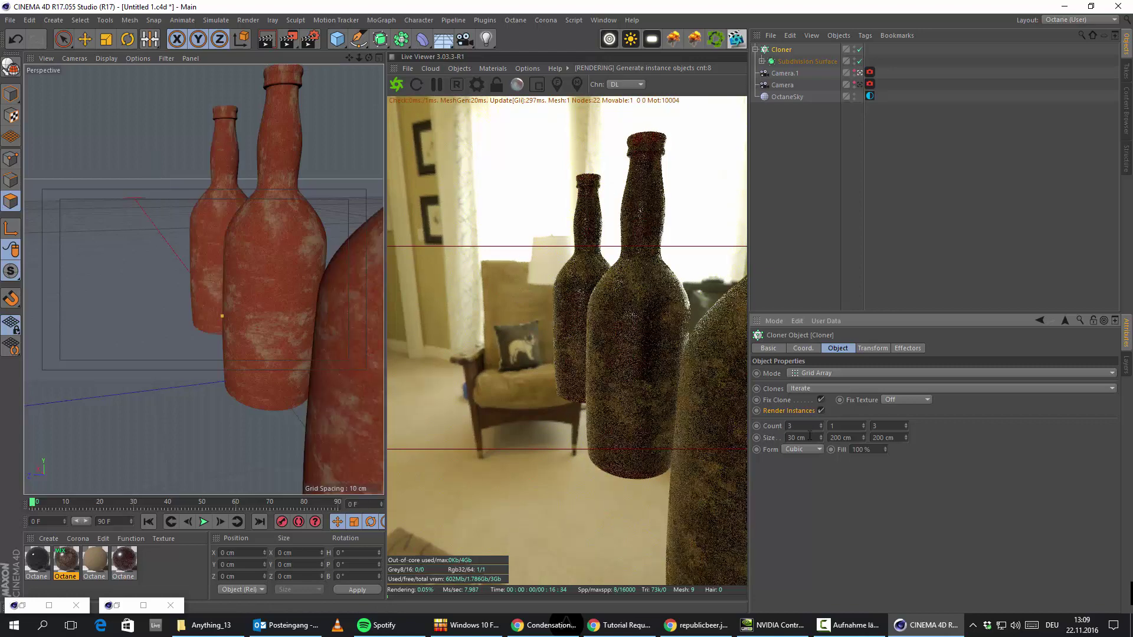
drag(811, 436, 596, 424)
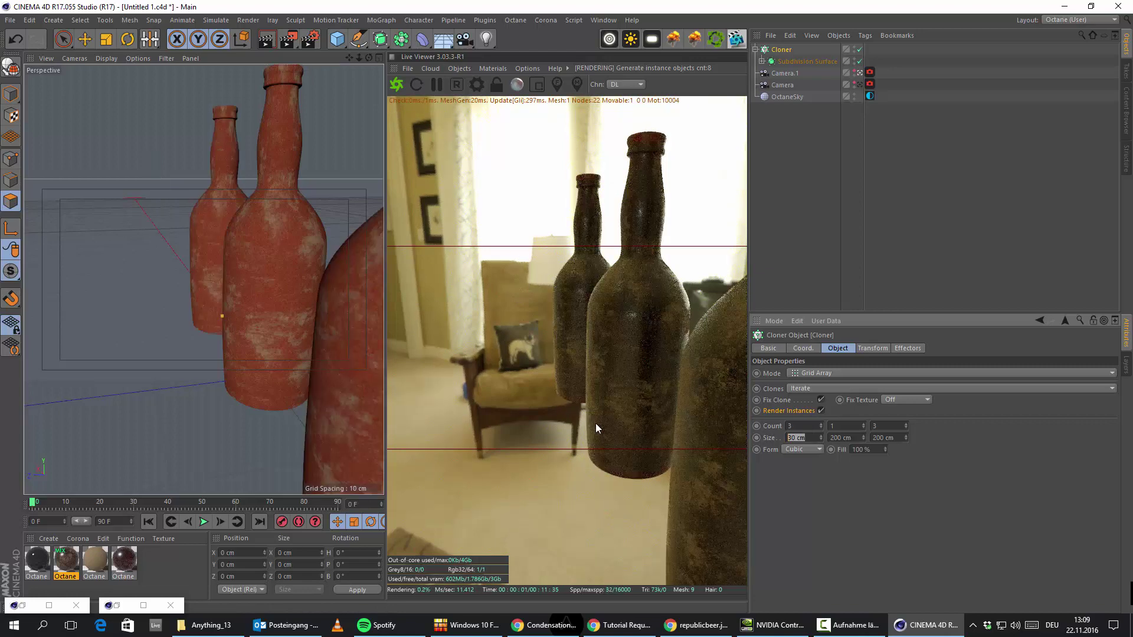
text(5)
key(Return)
alt+drag(269, 282, 356, 295)
drag(808, 438, 492, 391)
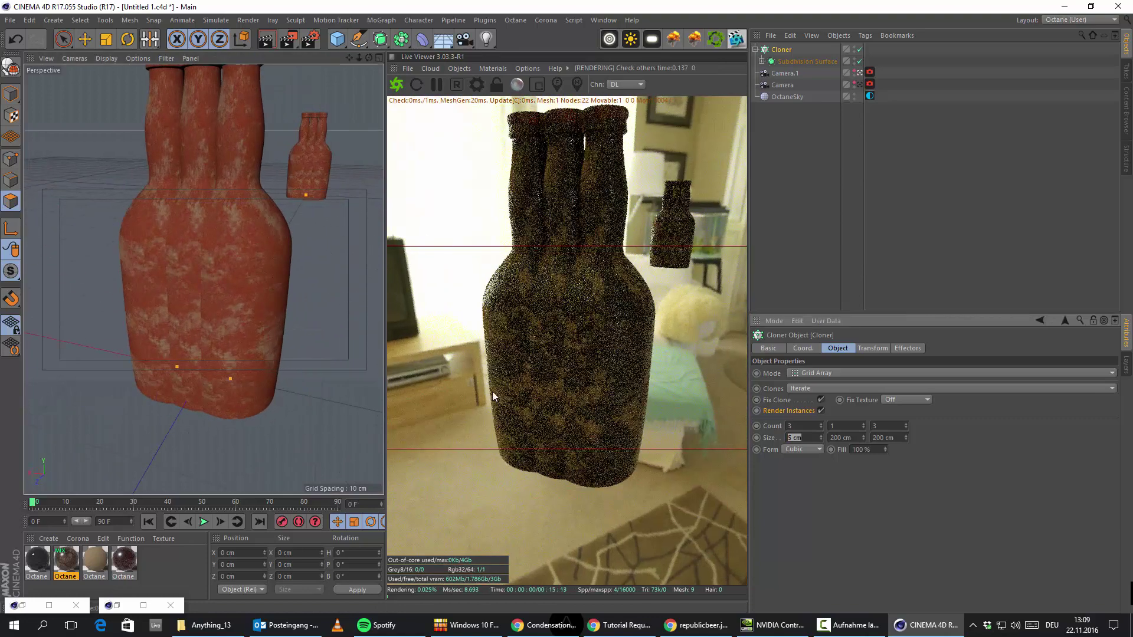
text(20)
key(Return)
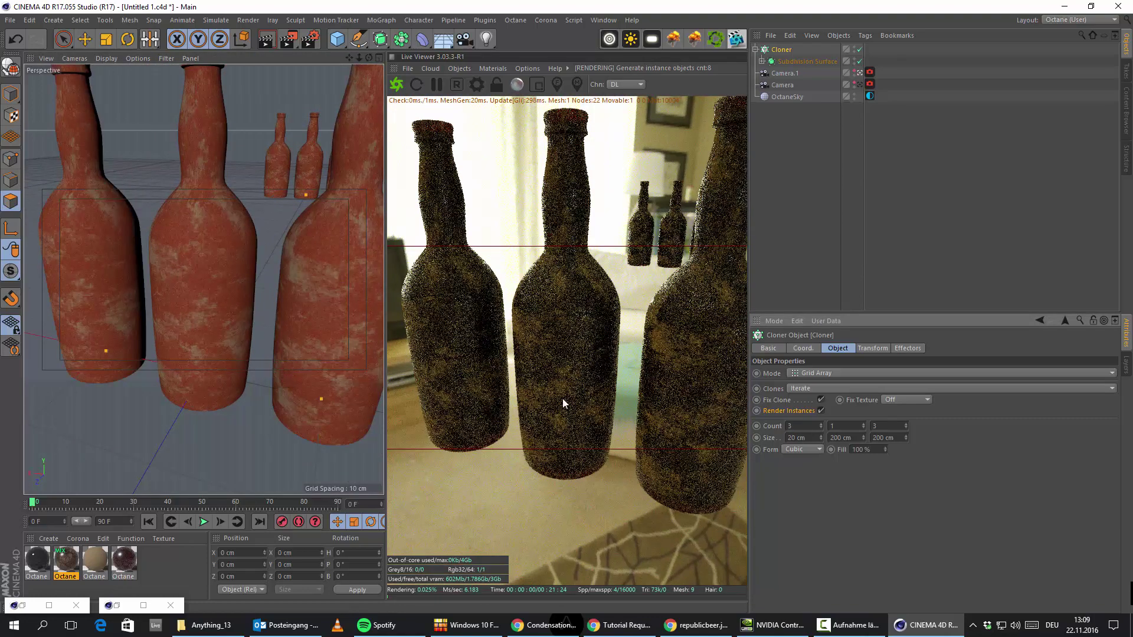
Step: Set the Cloner's grid size in X to 18 cm
drag(812, 438, 363, 366)
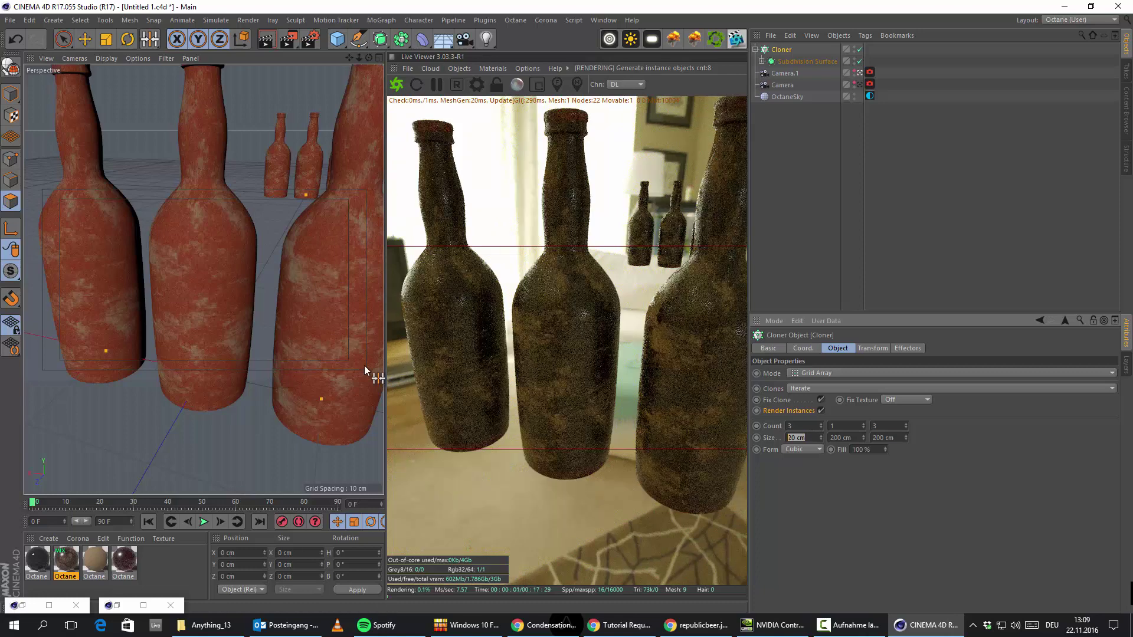
text(18)
key(Return)
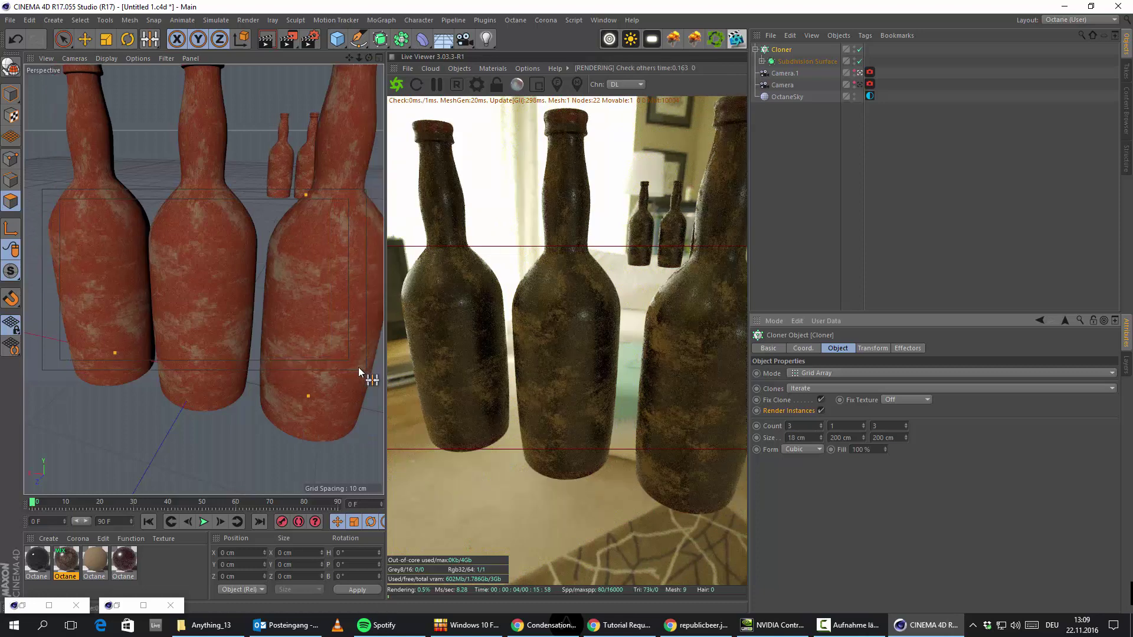
Step: Bring the rows of bottles close together by setting the Cloner's grid size in Z to -17 cm
mouse_move(207, 335)
alt+mouse_down()
mouse_move(259, 323)
mouse_move(201, 322)
alt+mouse_up()
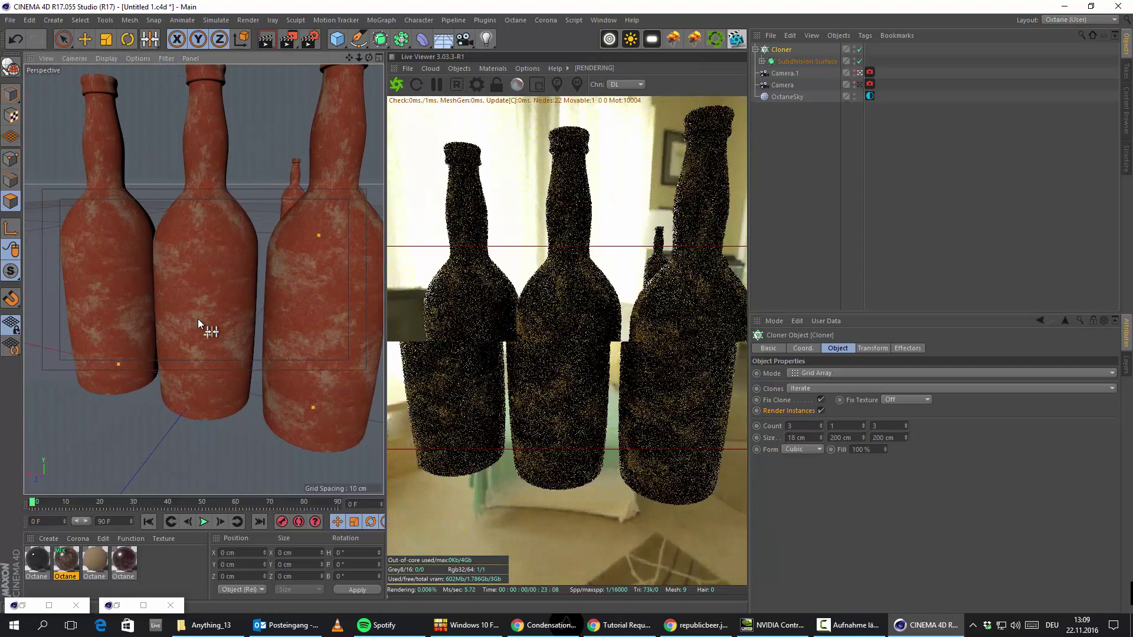
alt+drag(179, 263, 190, 331)
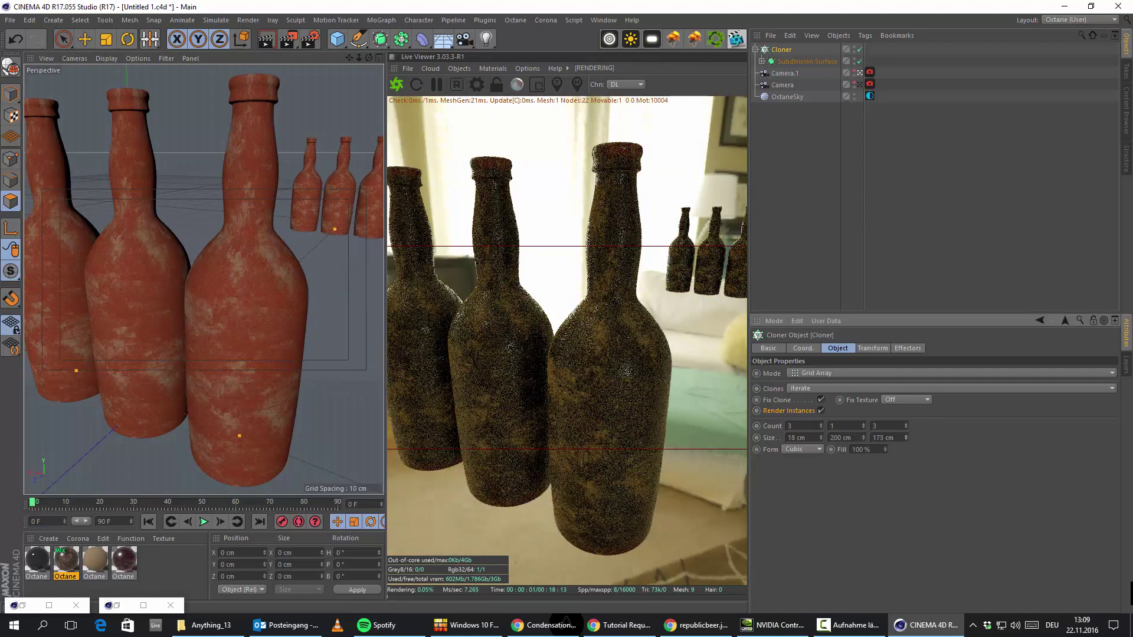
drag(906, 438, 906, 400)
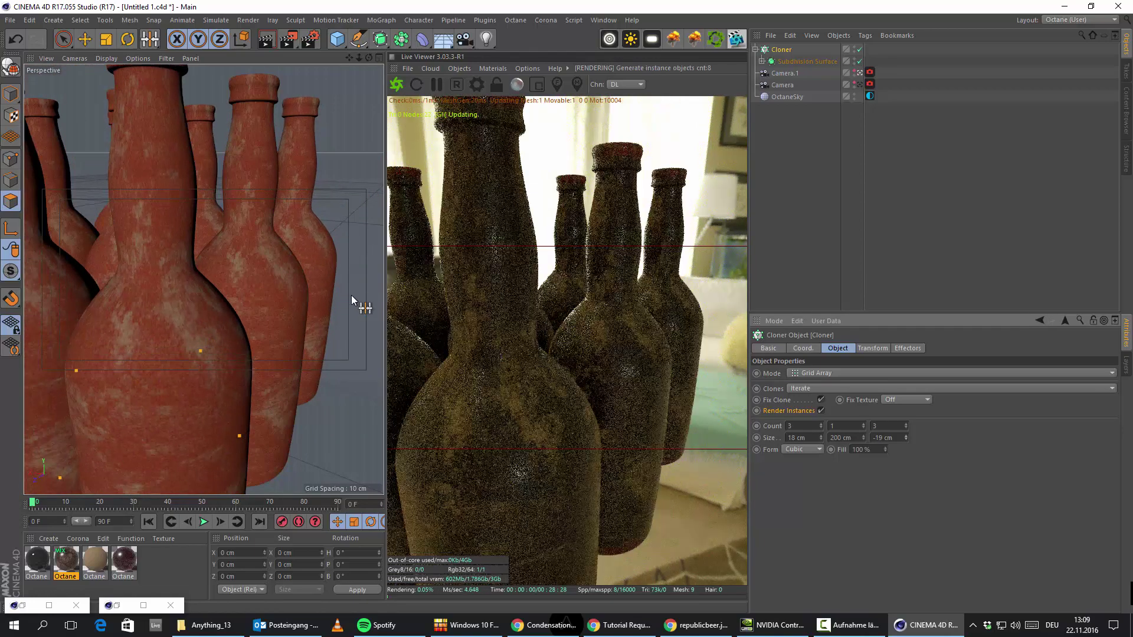
alt+drag(352, 295, 184, 296)
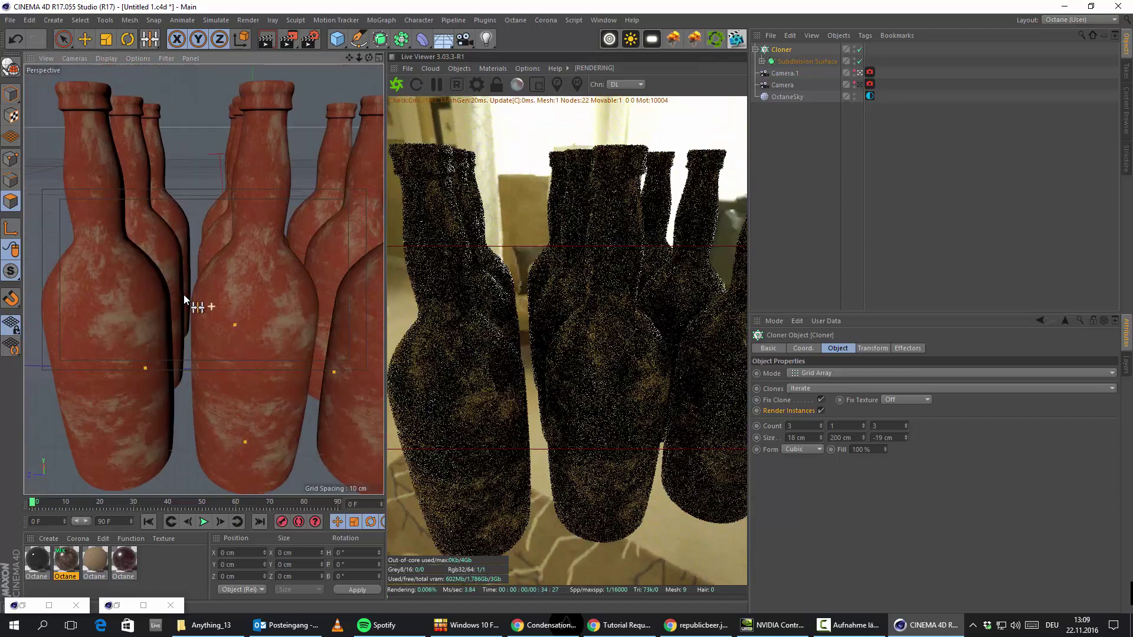
click(906, 435)
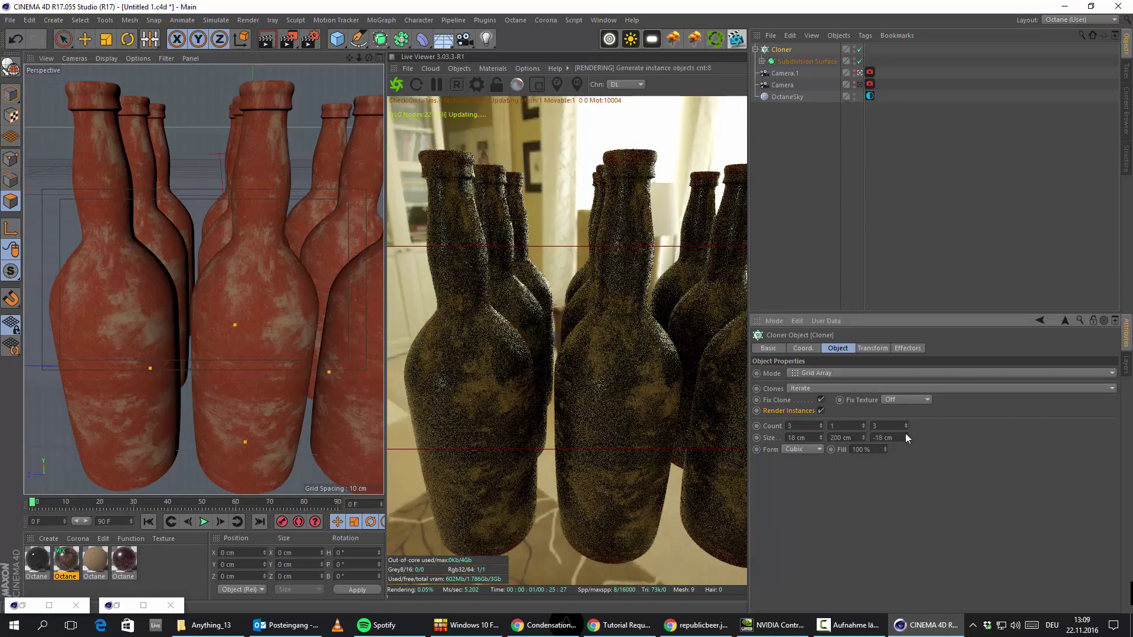
click(905, 435)
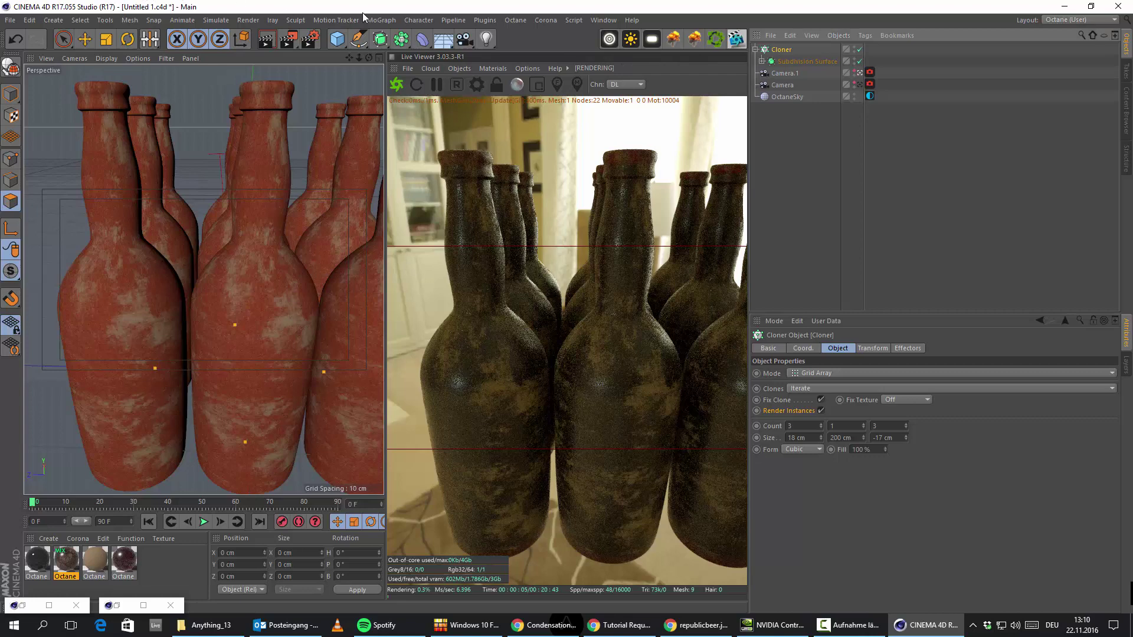
Step: Add a Random effector to the Cloner, randomizing rotation instead of position
click(382, 20)
mouse_move(423, 40)
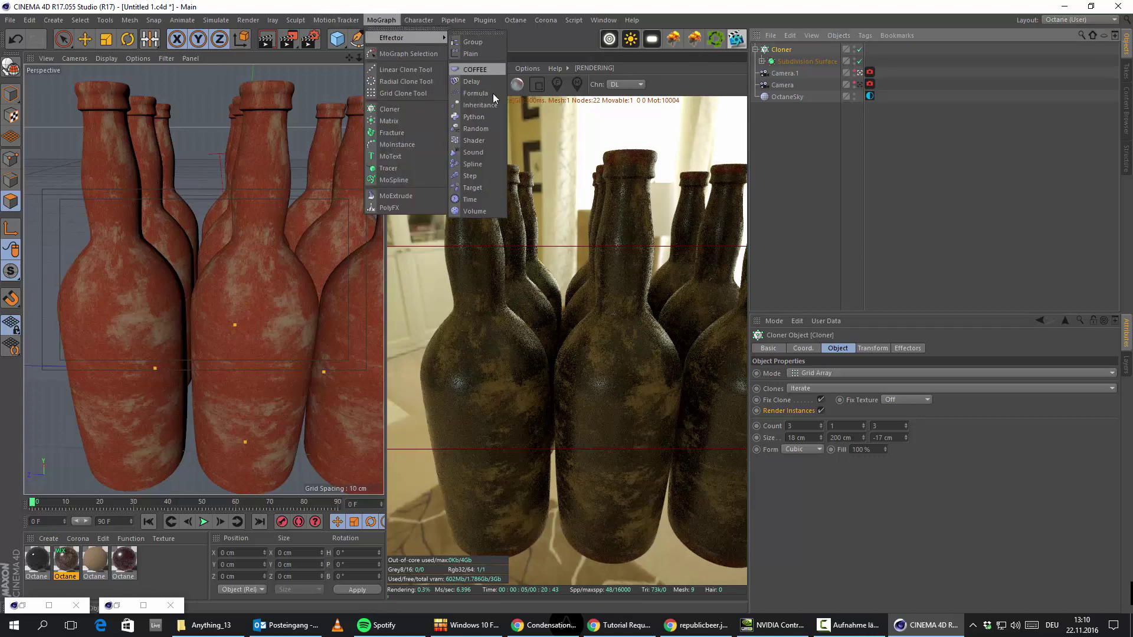
click(476, 128)
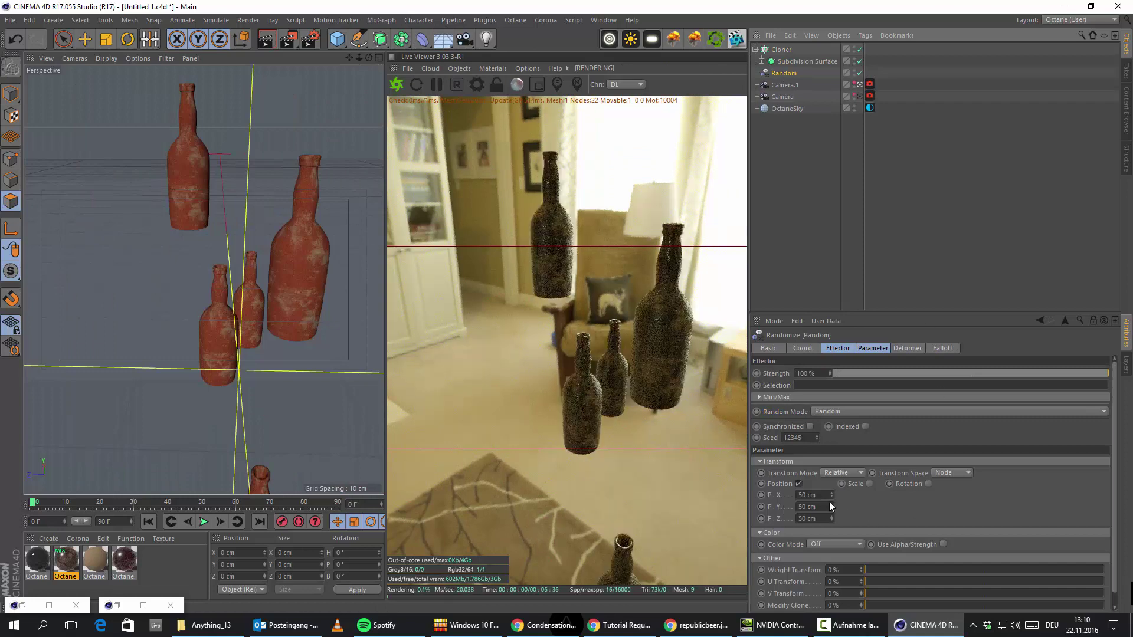
click(799, 484)
click(906, 484)
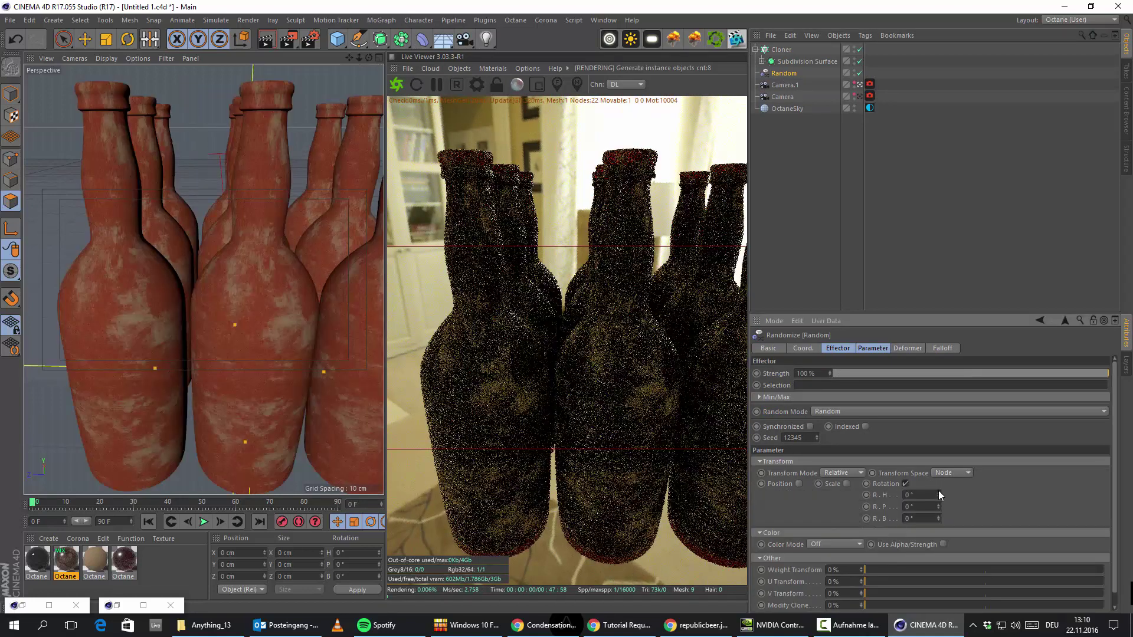
Step: Raise the Random effector's heading rotation to about 669° so the bottles turn differently around their vertical axes
drag(938, 496, 938, 354)
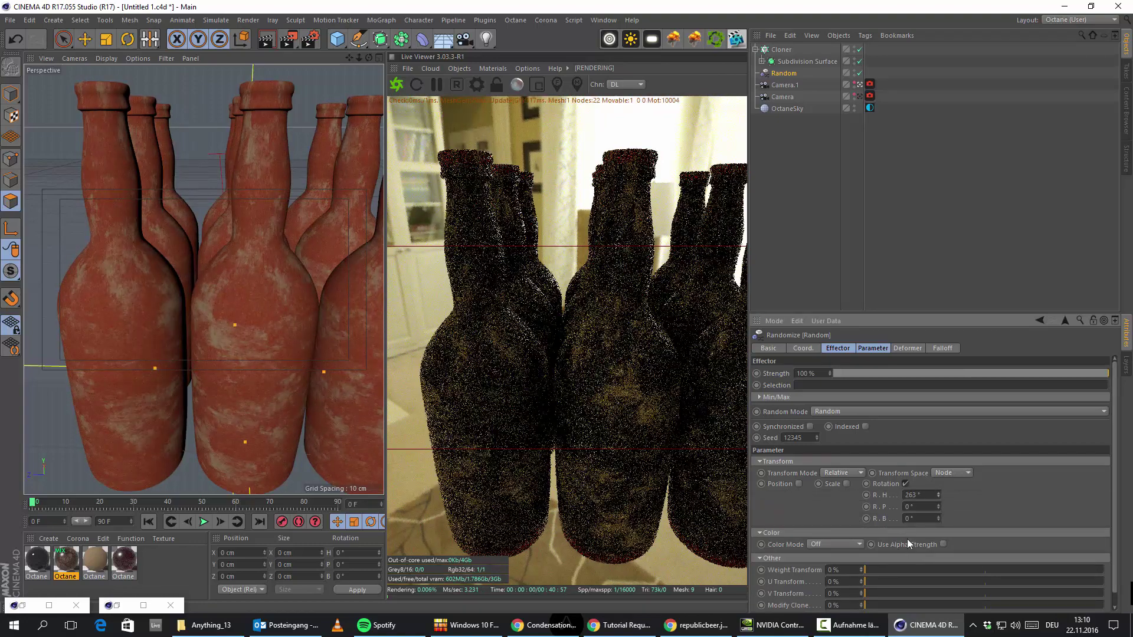
drag(938, 495, 938, 401)
alt+drag(221, 295, 282, 236)
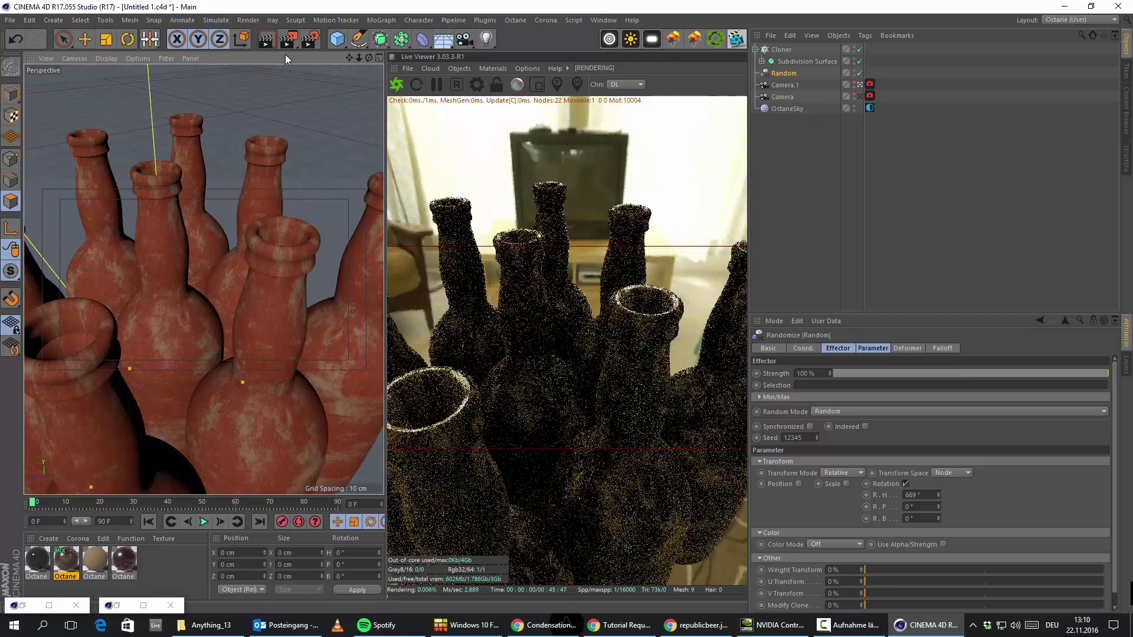
Step: Add a Plane as the floor under the bottles and scale it uniformly to about 168 cm per side
click(338, 40)
click(439, 80)
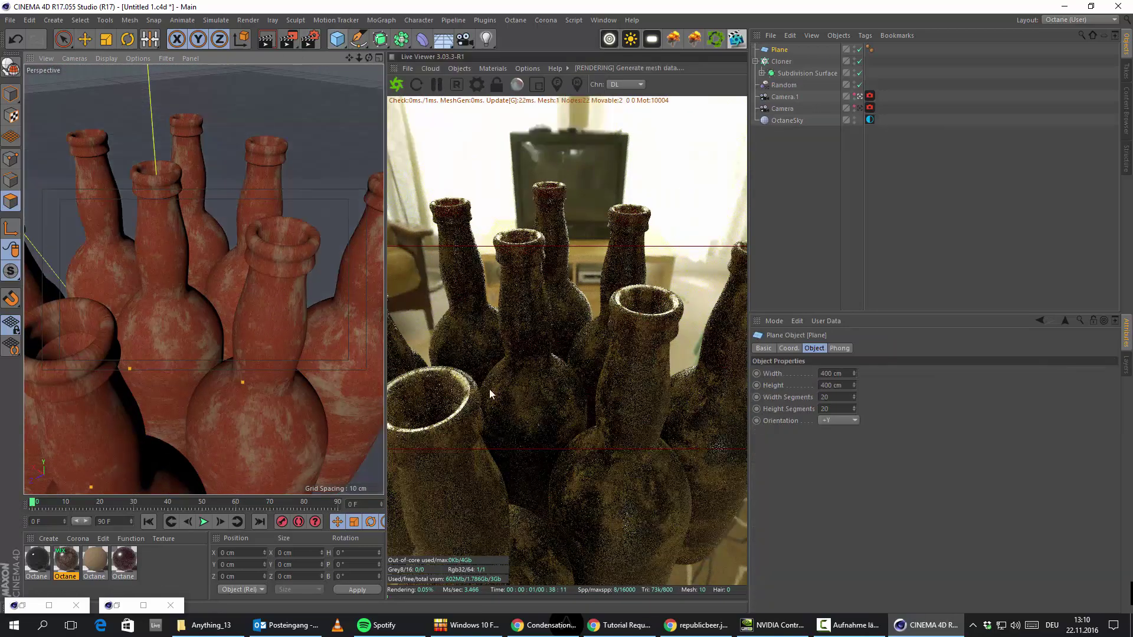
click(106, 40)
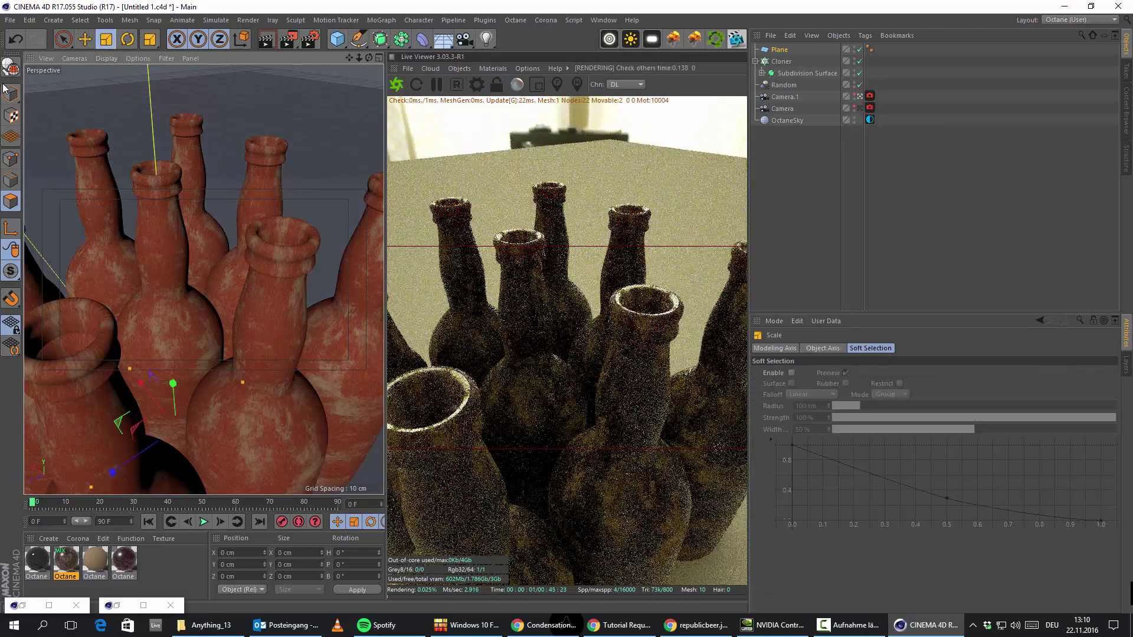
click(12, 94)
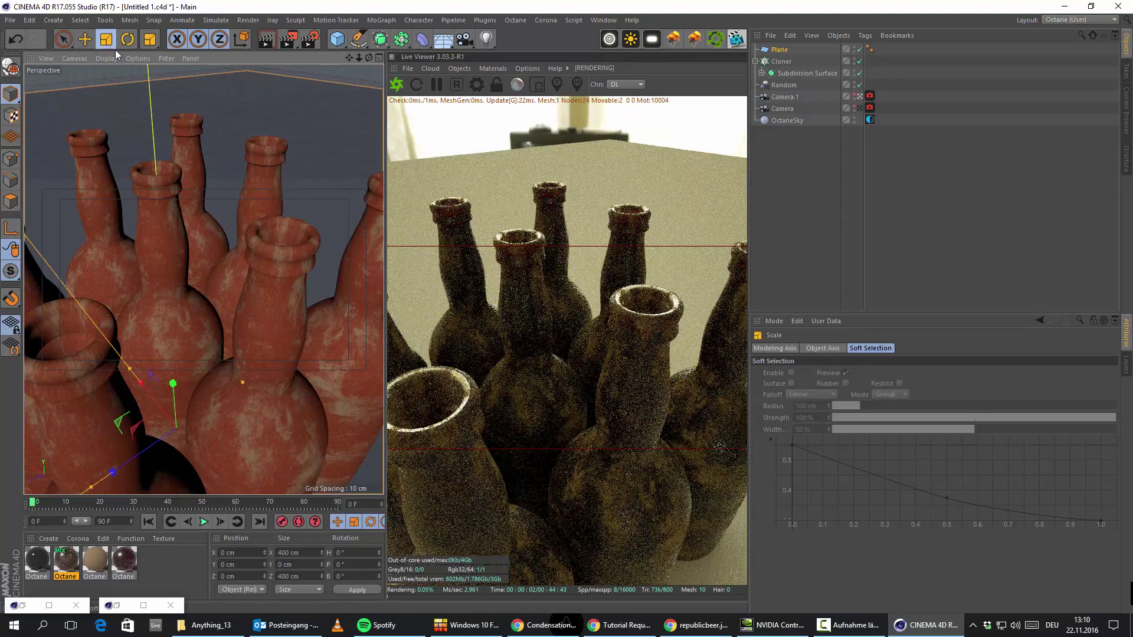
drag(266, 121, 82, 232)
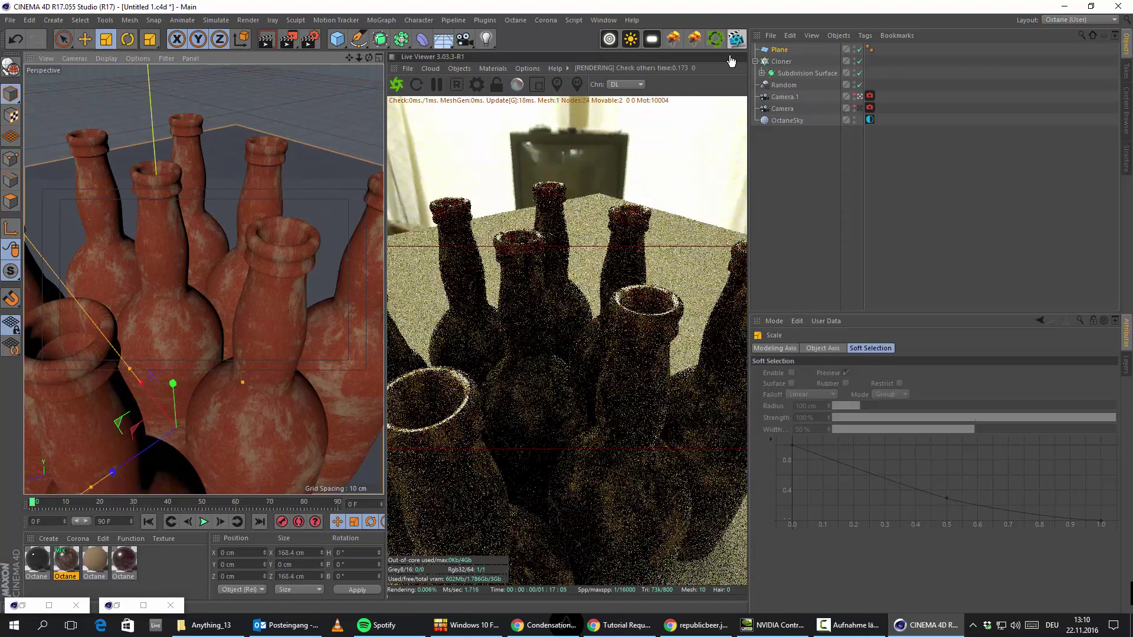
Step: Duplicate the floor plane and rotate the copy to a bank of -90° so it stands upright as a wall
ctrl+drag(779, 50, 784, 48)
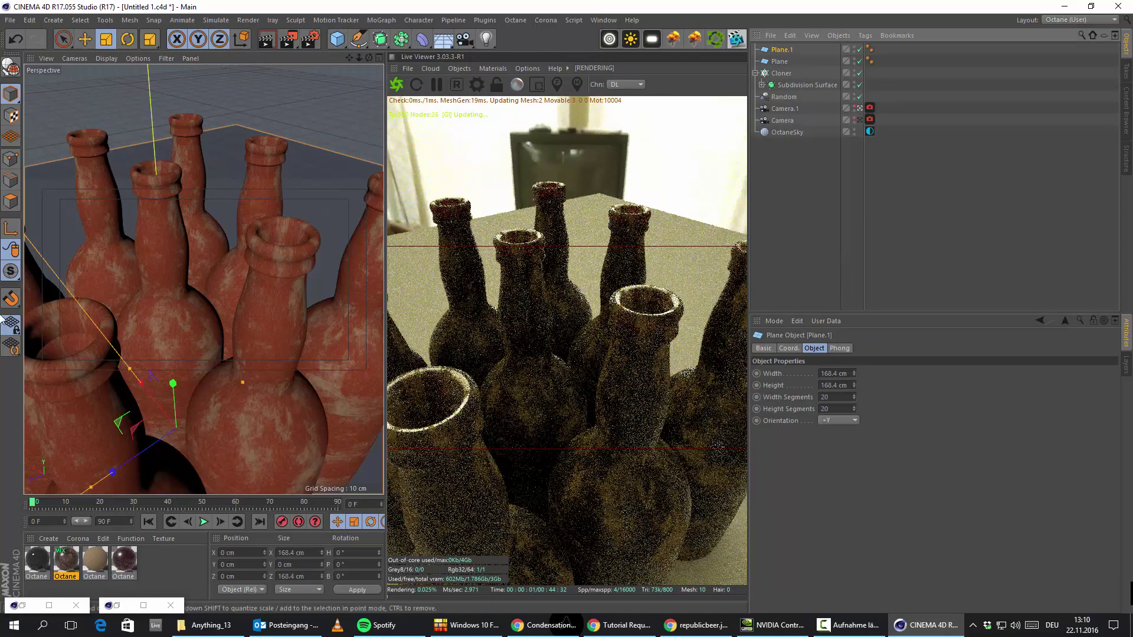
alt+middle_drag(382, 287, 448, 296)
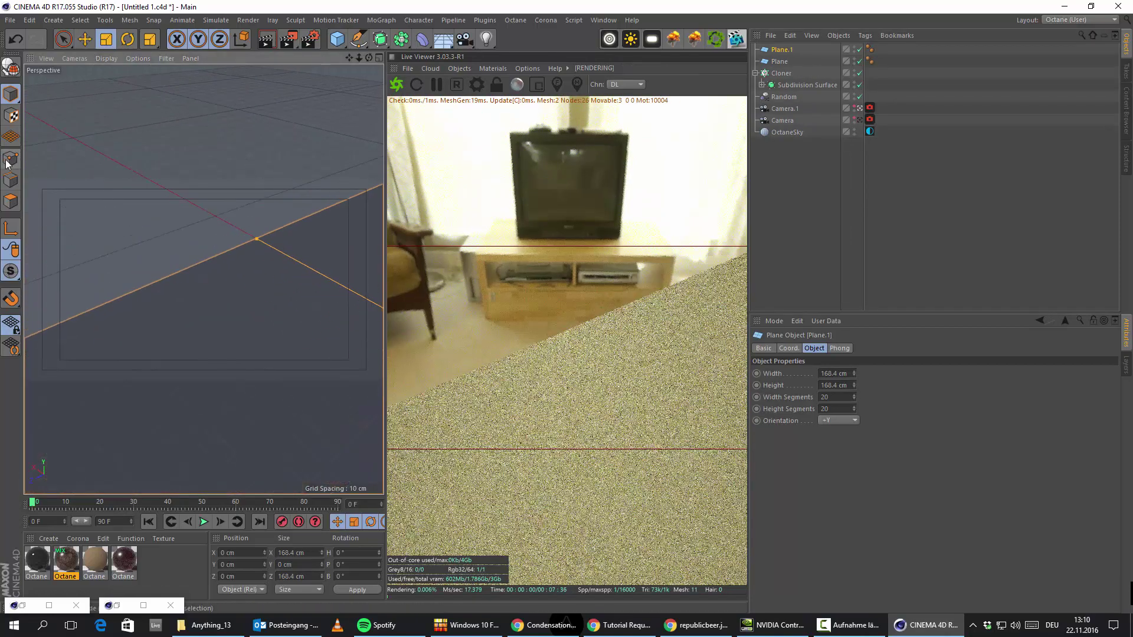
alt+right_drag(61, 167, 257, 226)
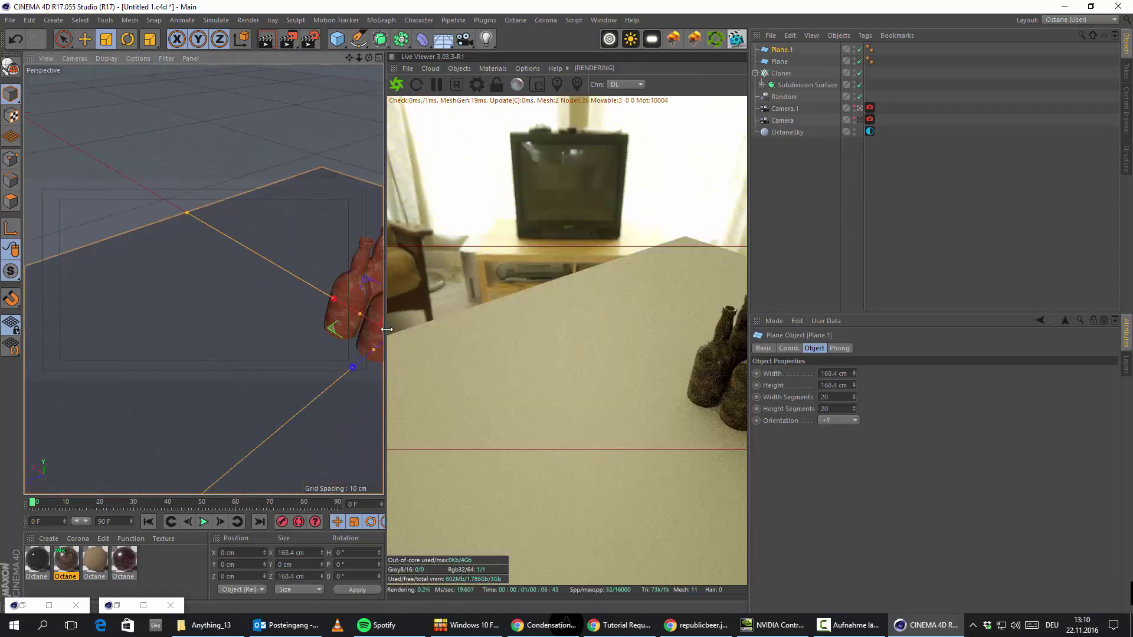
drag(388, 332, 452, 331)
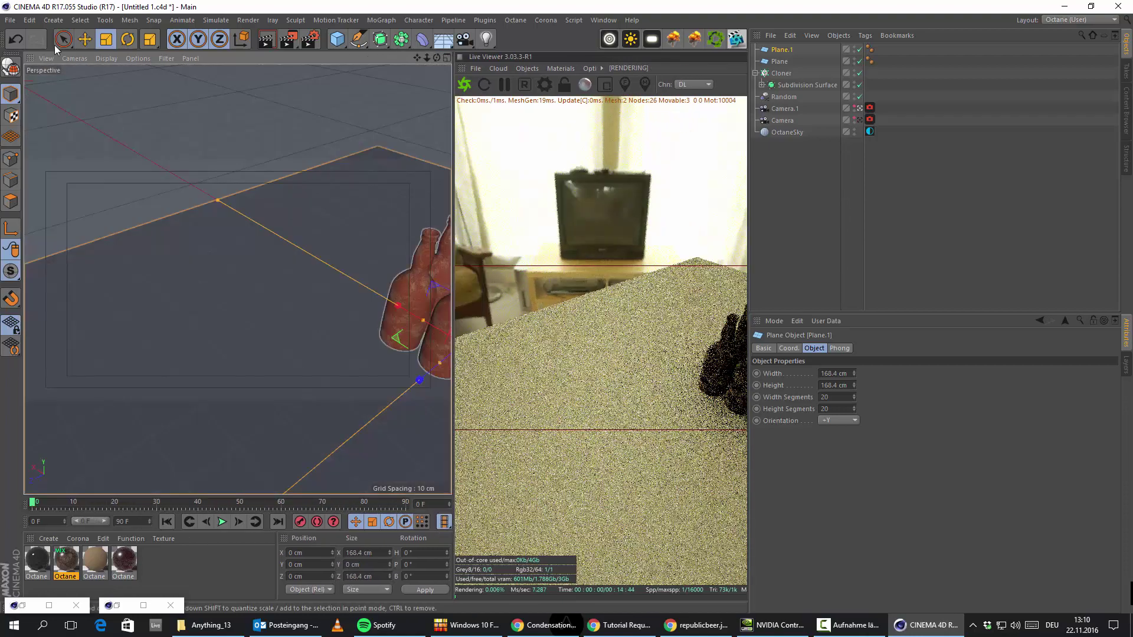
click(136, 41)
alt+middle_drag(289, 315, 97, 246)
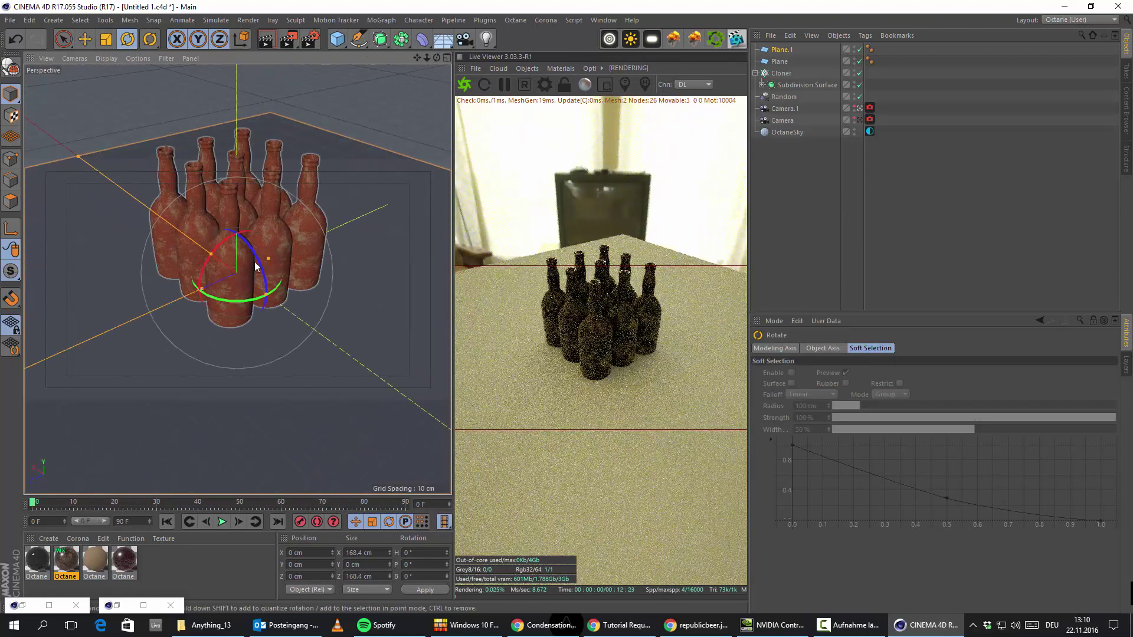
drag(258, 264, 264, 325)
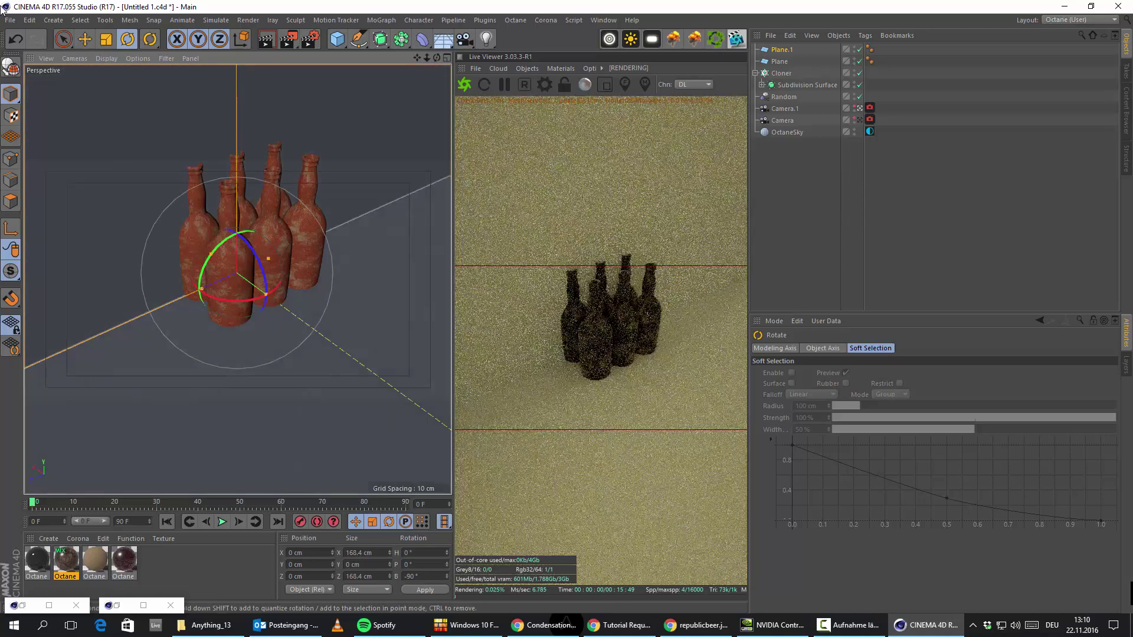
Step: Move the upright plane behind the bottles to about 34.7 cm in X and raise it to about 18.5 cm in Y
click(85, 38)
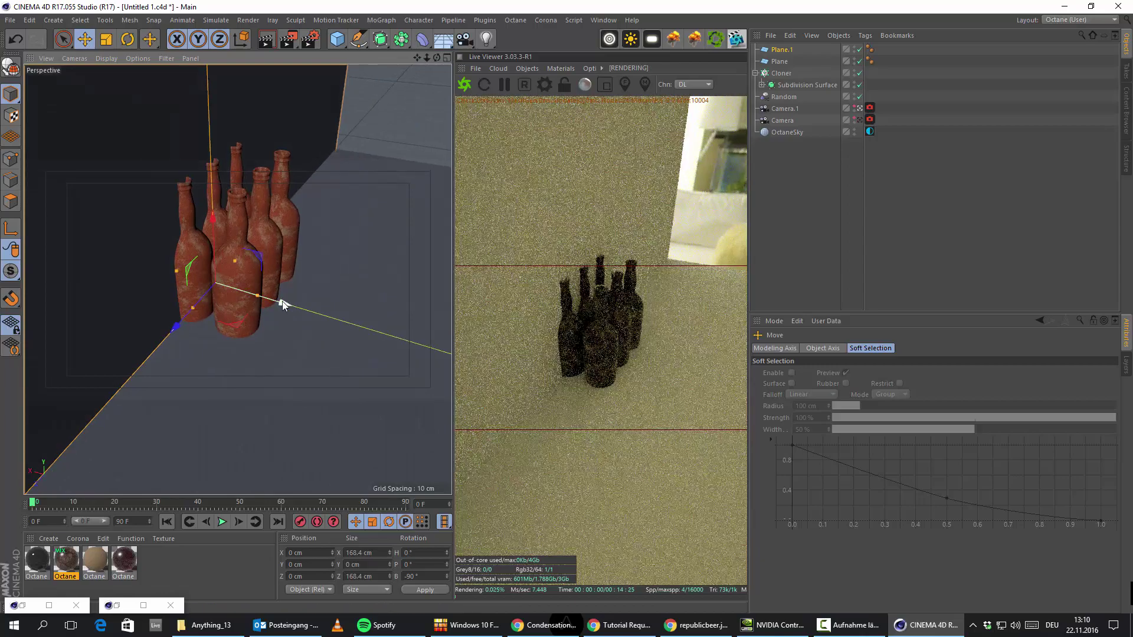
drag(282, 301, 133, 288)
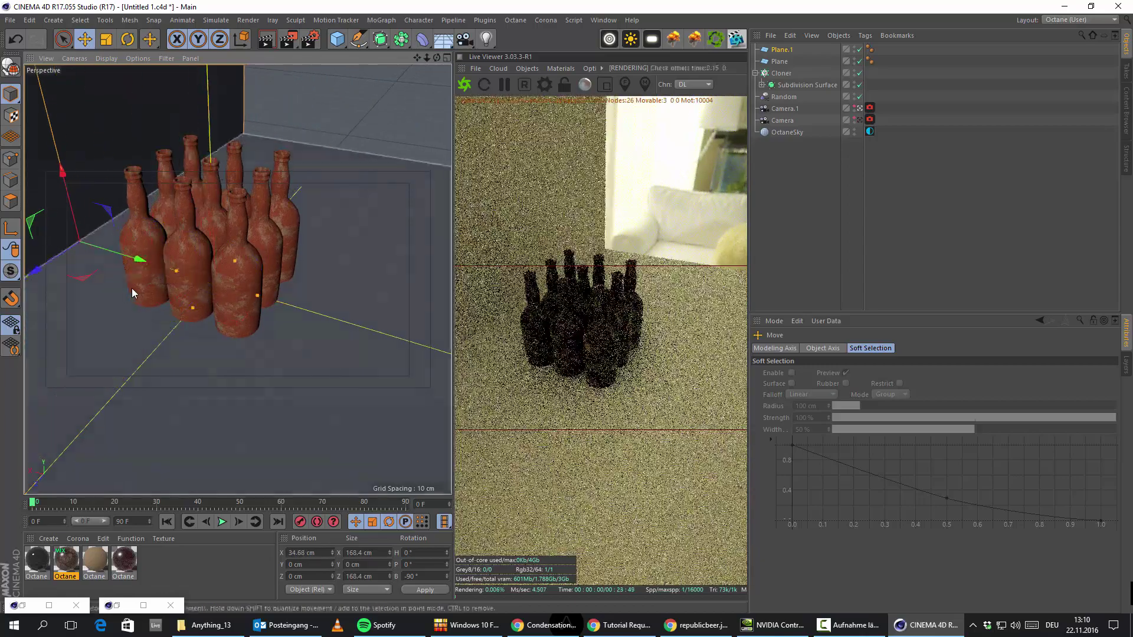
scroll(182, 259, up, 4)
alt+drag(237, 298, 55, 284)
alt+drag(177, 299, 175, 292)
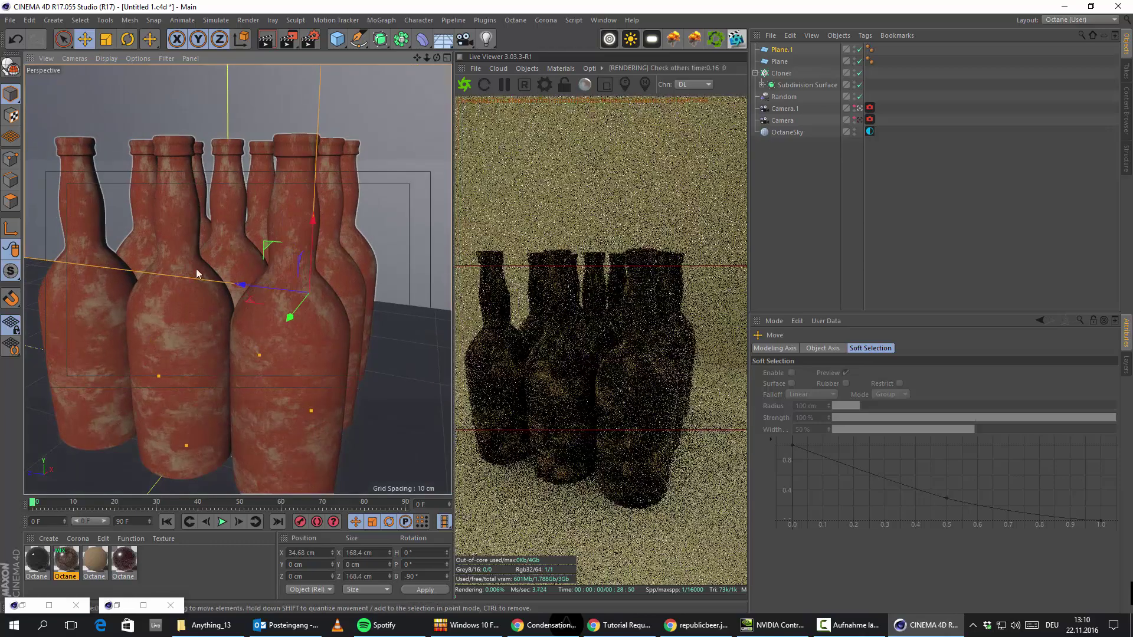
alt+drag(314, 274, 320, 310)
scroll(324, 257, down, 4)
drag(318, 241, 298, 220)
scroll(291, 319, up, 8)
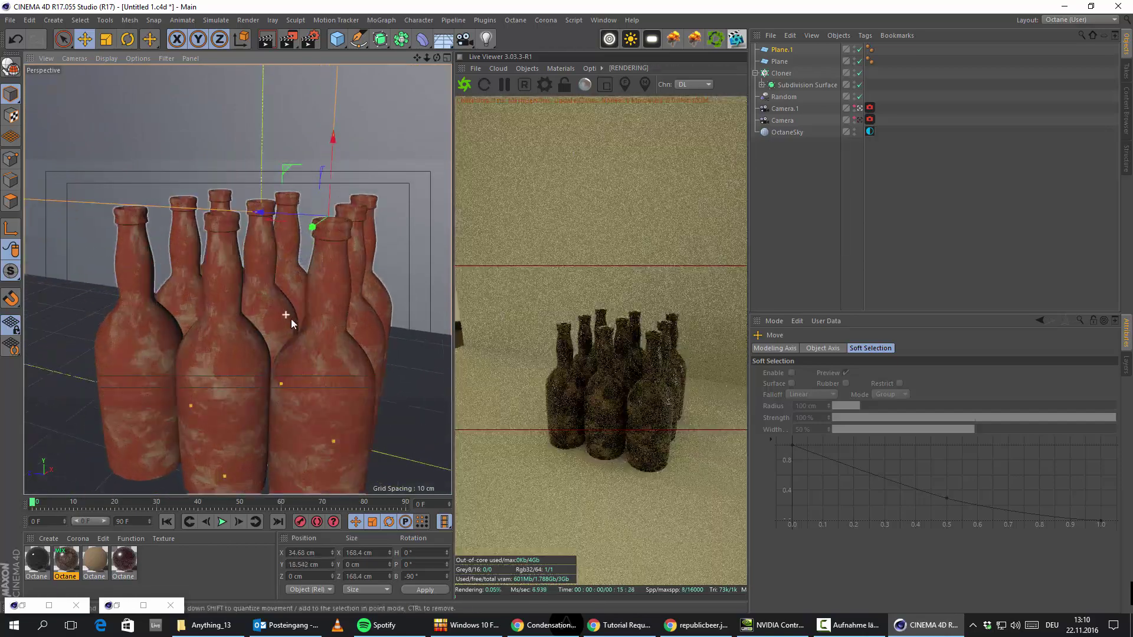
Step: Check the dusty bottle reference image in the browser and view the cloned bottles from a similar high angle in Cinema 4D
mouse_move(252, 321)
alt+mouse_down()
mouse_move(270, 293)
mouse_move(255, 463)
mouse_move(286, 450)
mouse_move(232, 371)
mouse_move(299, 314)
mouse_move(259, 334)
mouse_move(260, 318)
alt+mouse_up()
click(619, 625)
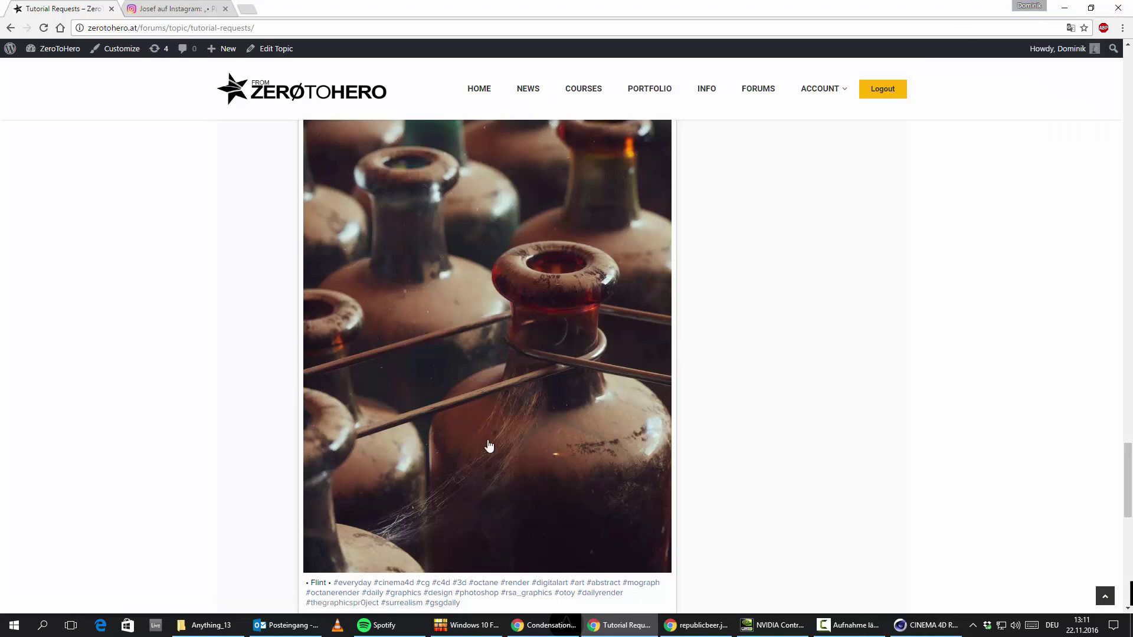
click(1076, 5)
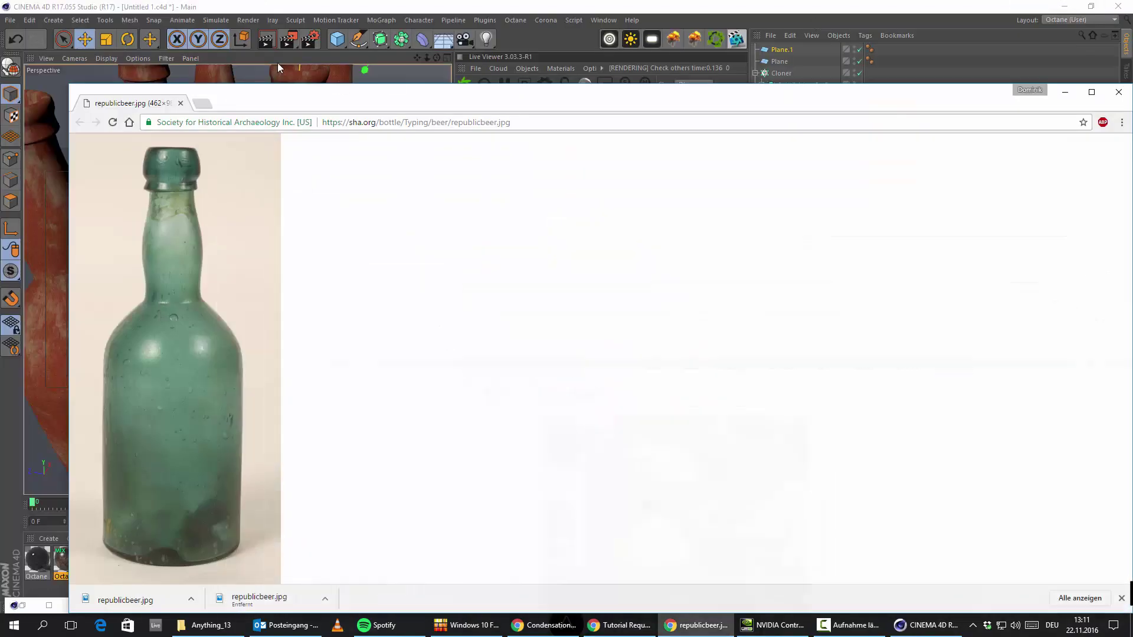
click(1065, 93)
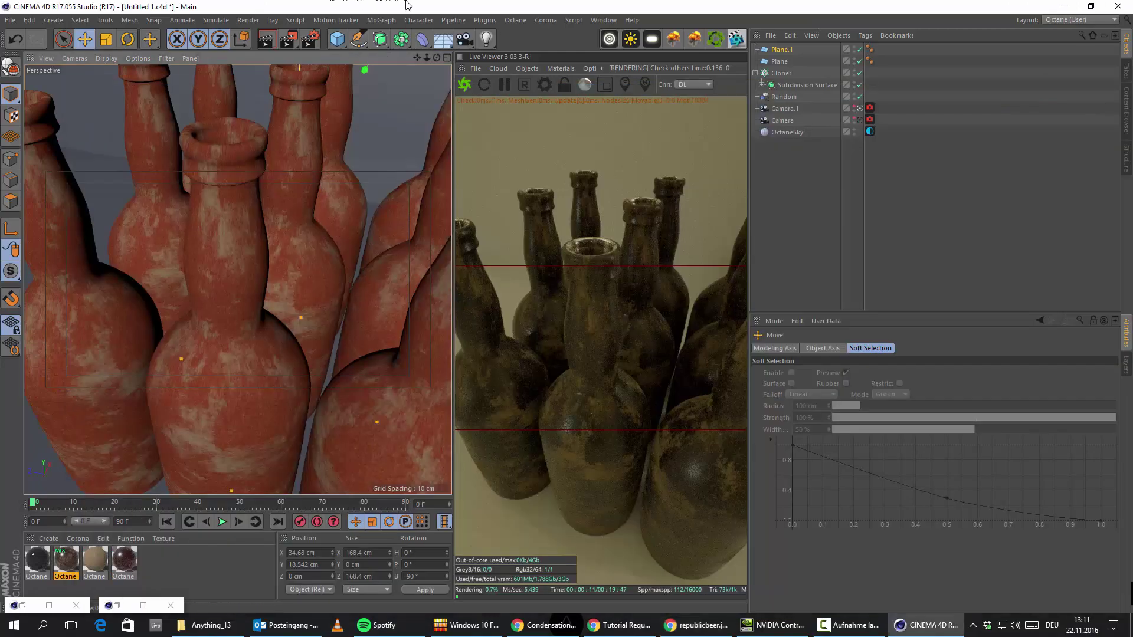
alt+drag(296, 359, 321, 487)
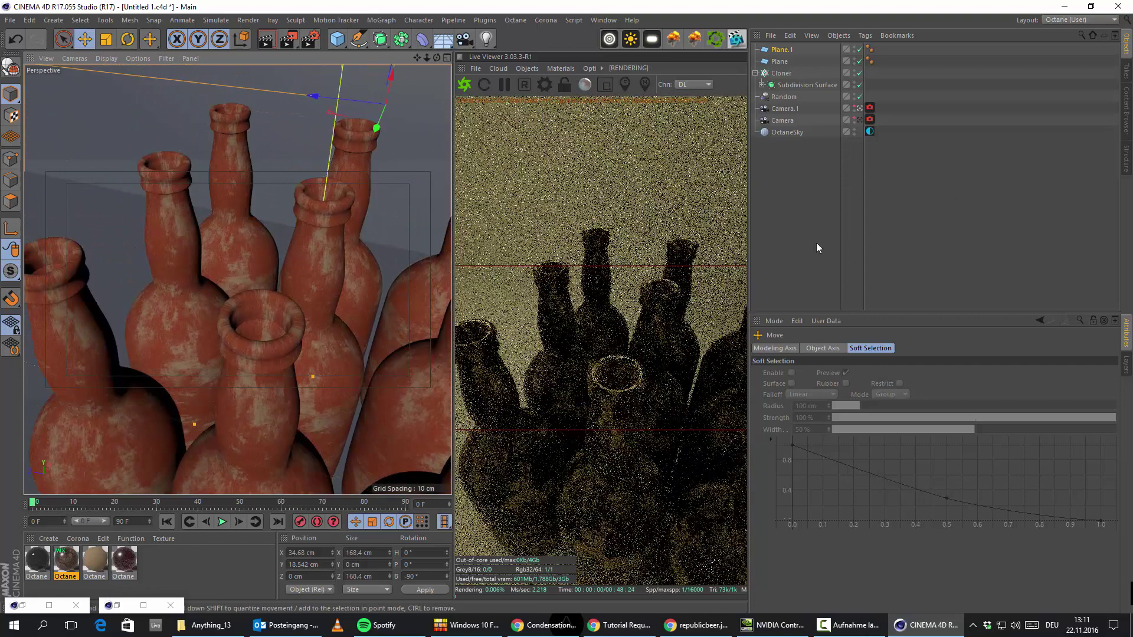
Step: Set the OctaneSky environment's power to about 4.72, RotX to about 0.82 and RotY to about -0.235
click(870, 131)
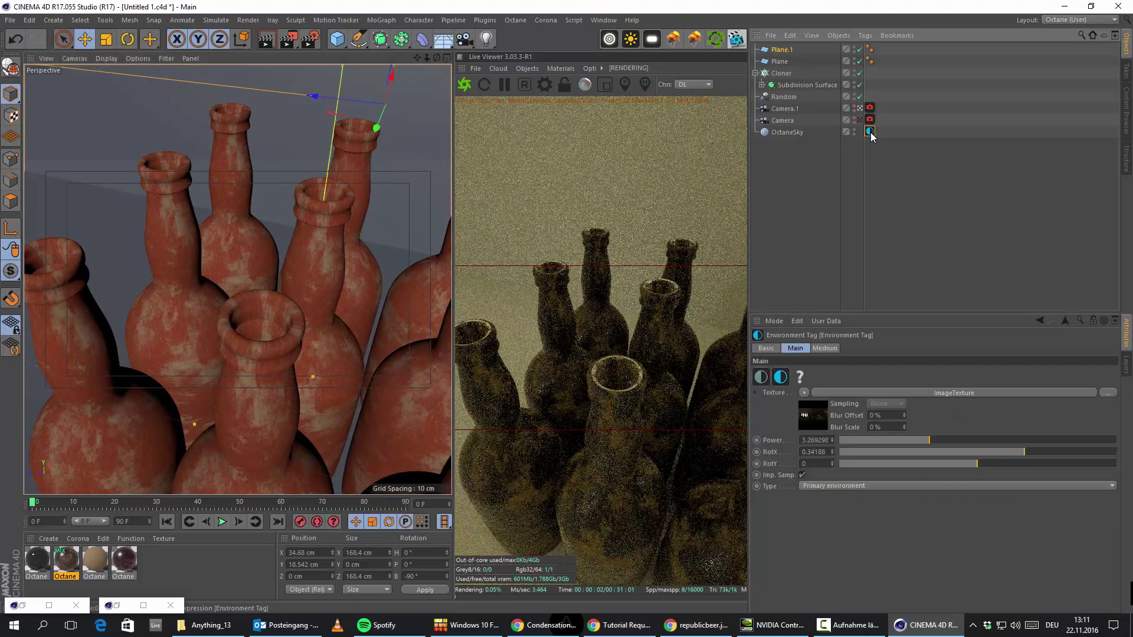
scroll(248, 317, down, 2)
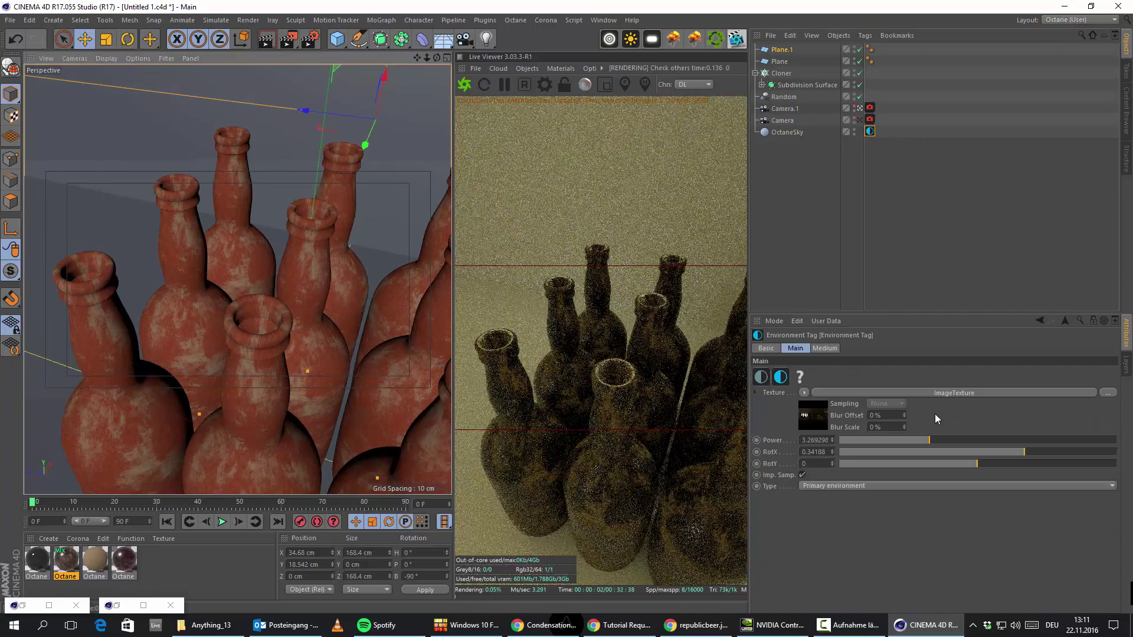
drag(937, 440, 976, 443)
drag(1065, 451, 1090, 452)
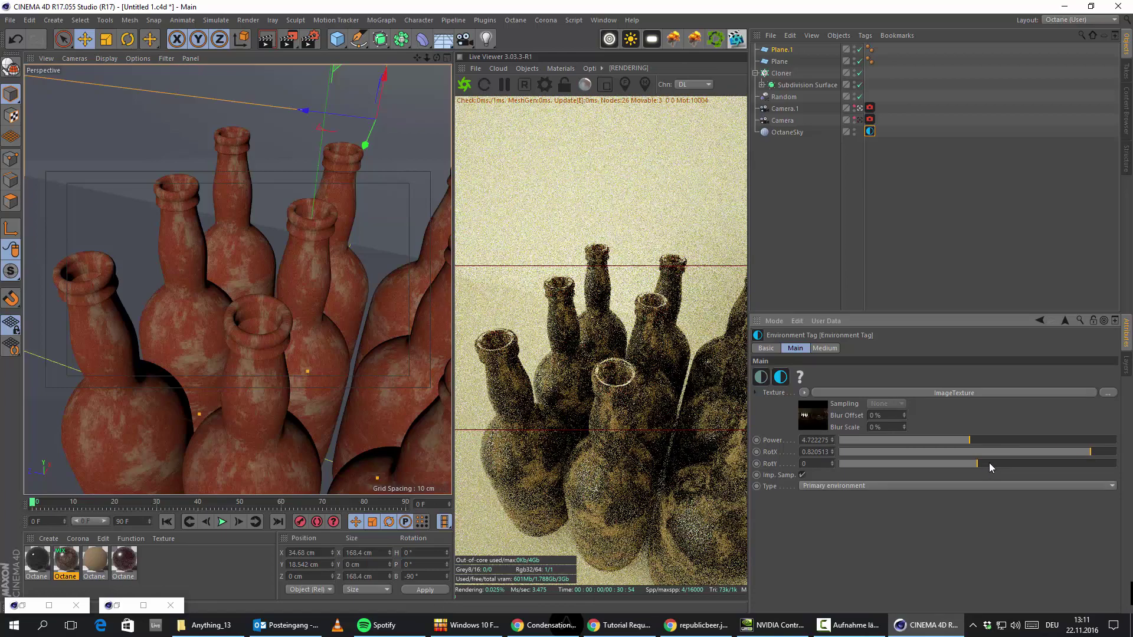
drag(1011, 466, 944, 467)
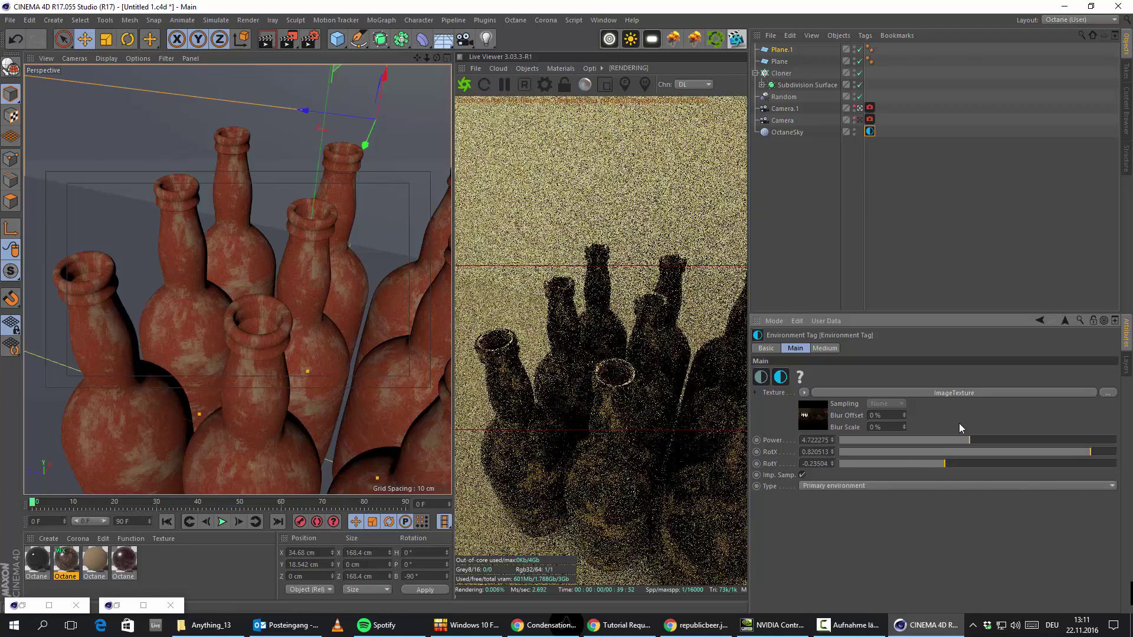
Step: Open the file selection for the environment's image texture and go to the ### HDRI ### folder
click(959, 393)
click(1109, 373)
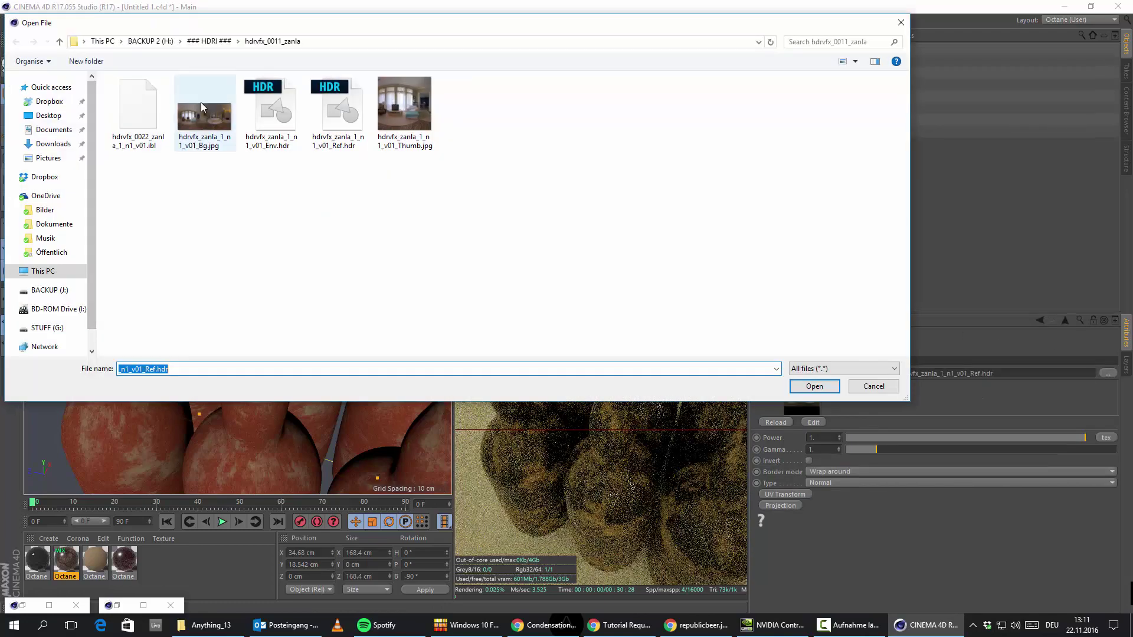
click(209, 41)
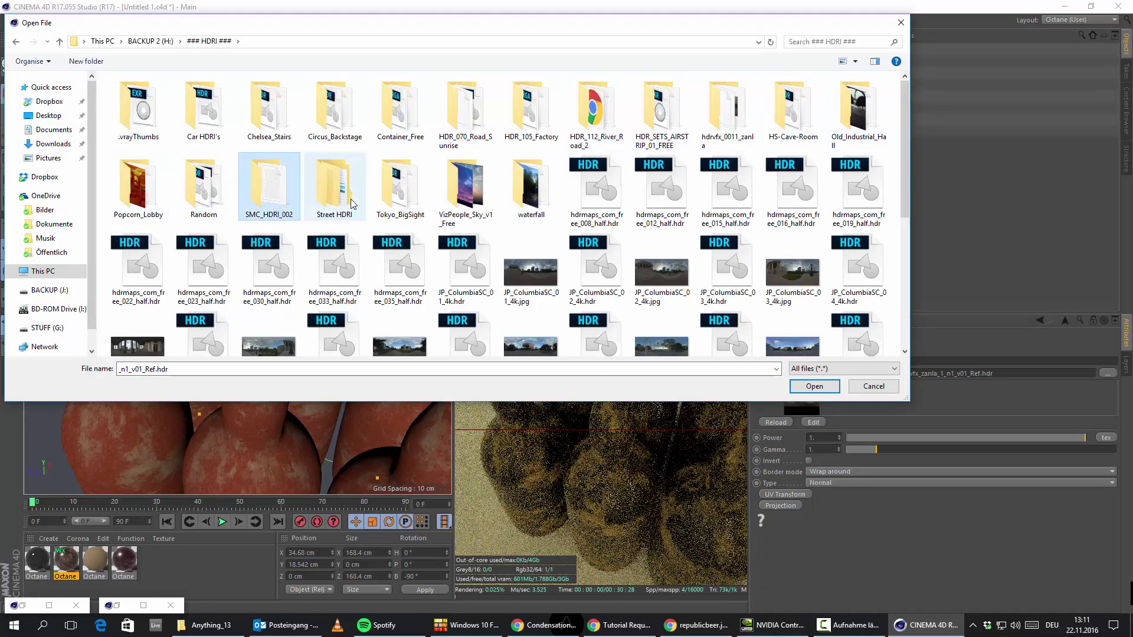
double_click(269, 107)
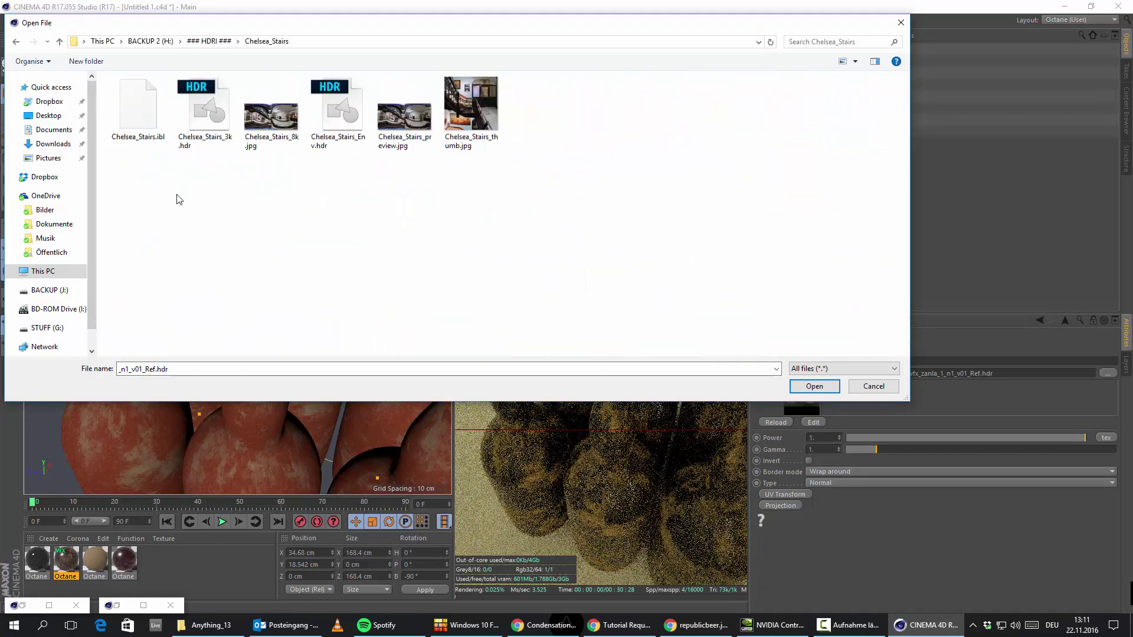
click(270, 118)
click(205, 118)
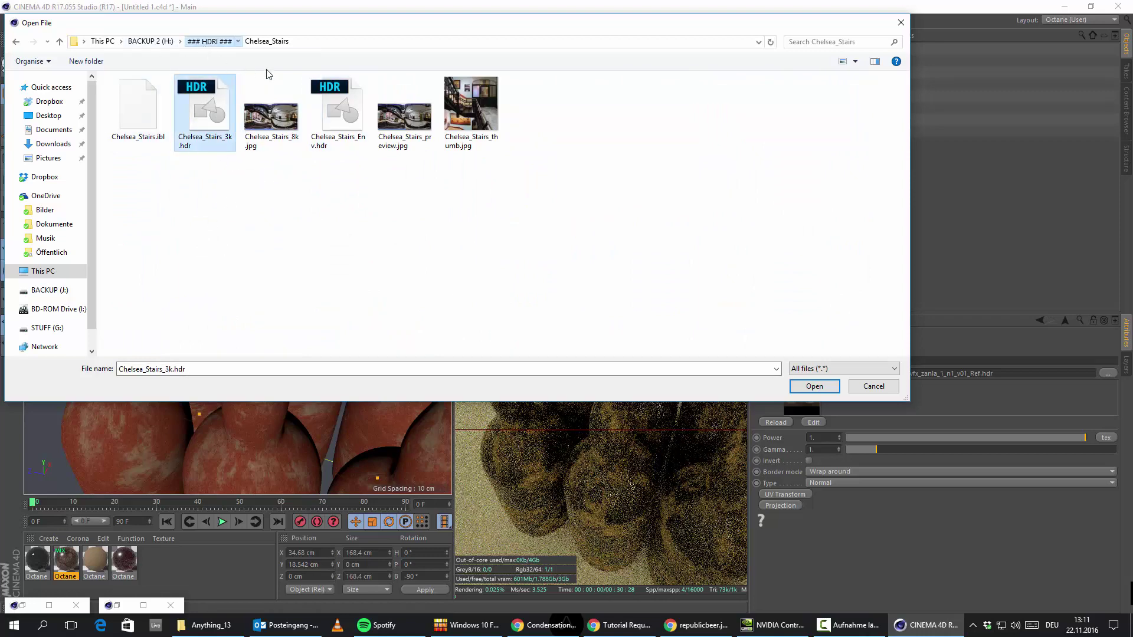
click(210, 41)
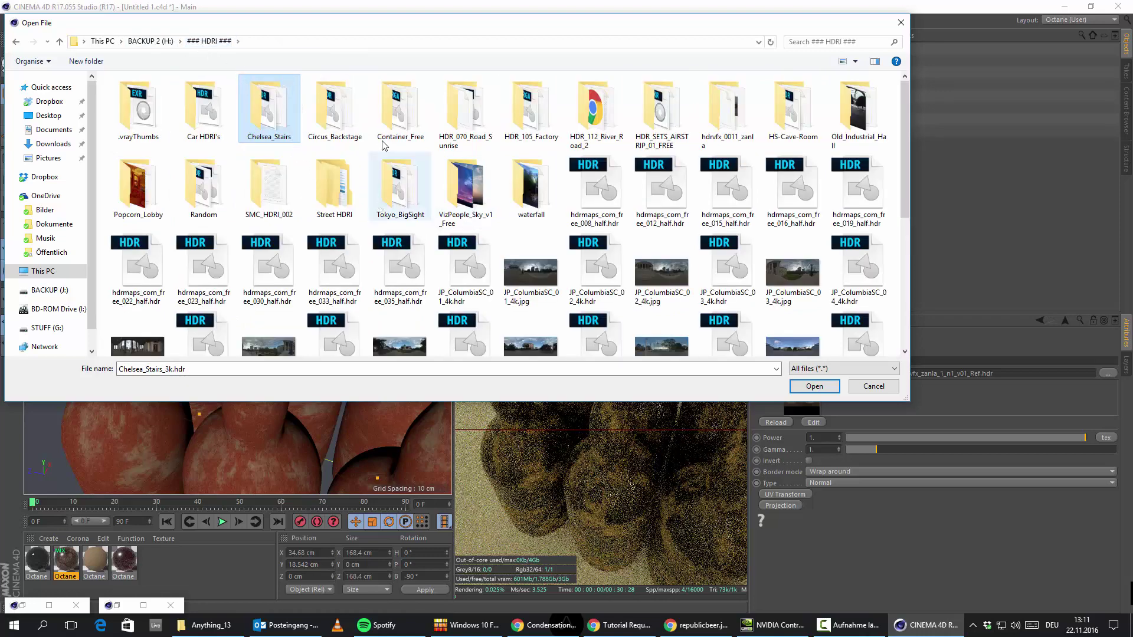
Step: Load HDR_105_Factory_Ref.hdr from the HDR_105_Factory folder as the environment's image texture
double_click(529, 115)
click(346, 135)
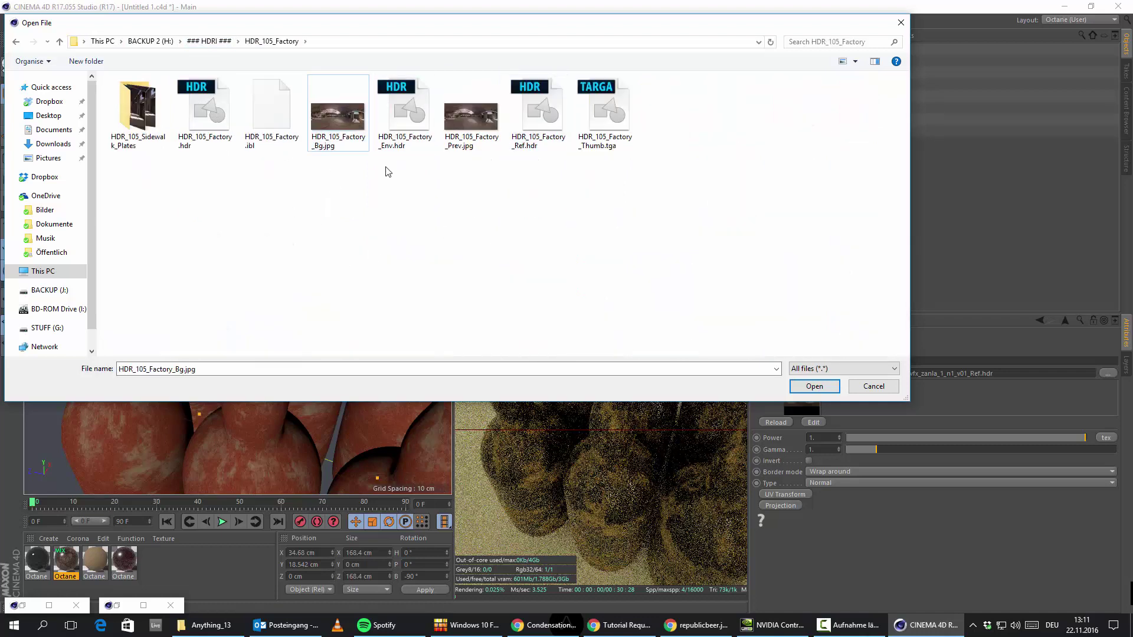
click(210, 134)
click(551, 136)
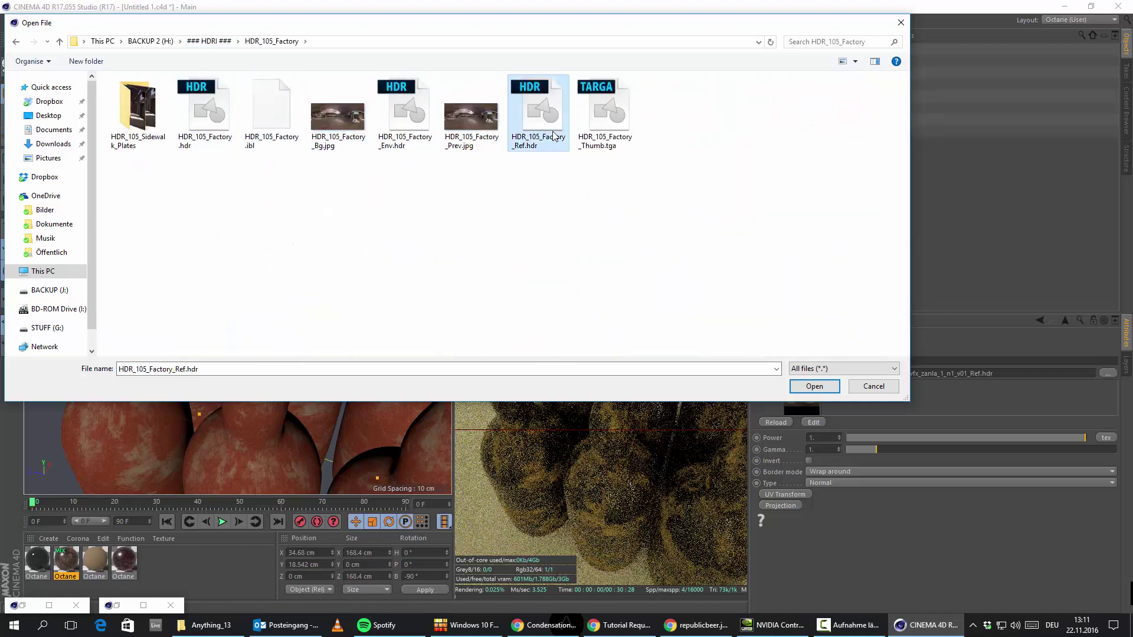
click(597, 136)
click(533, 133)
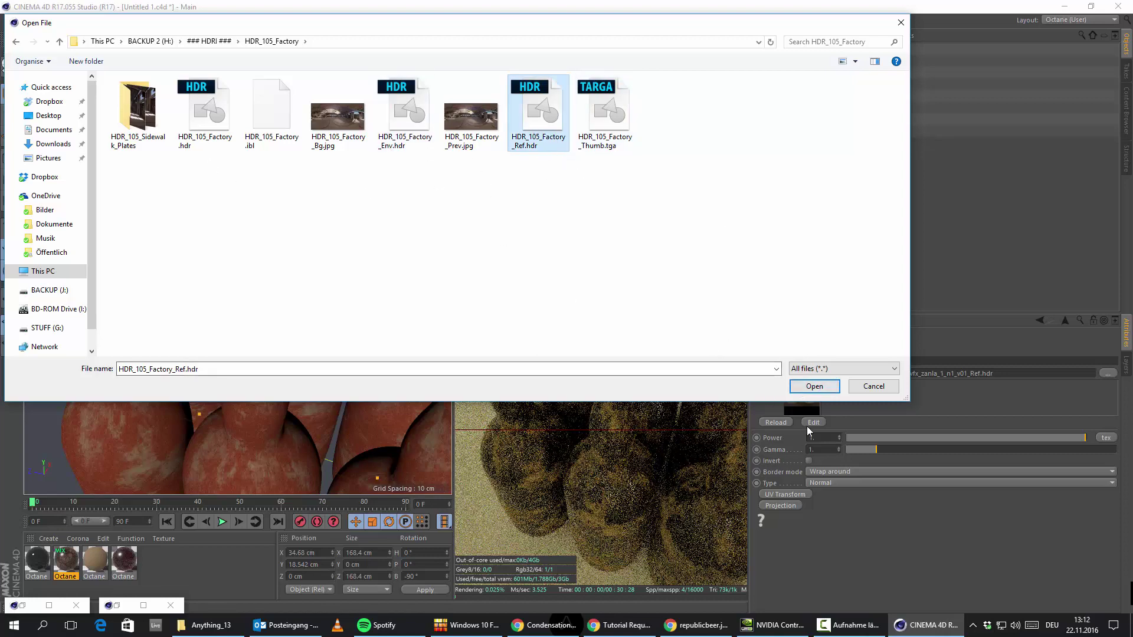
click(821, 387)
click(630, 358)
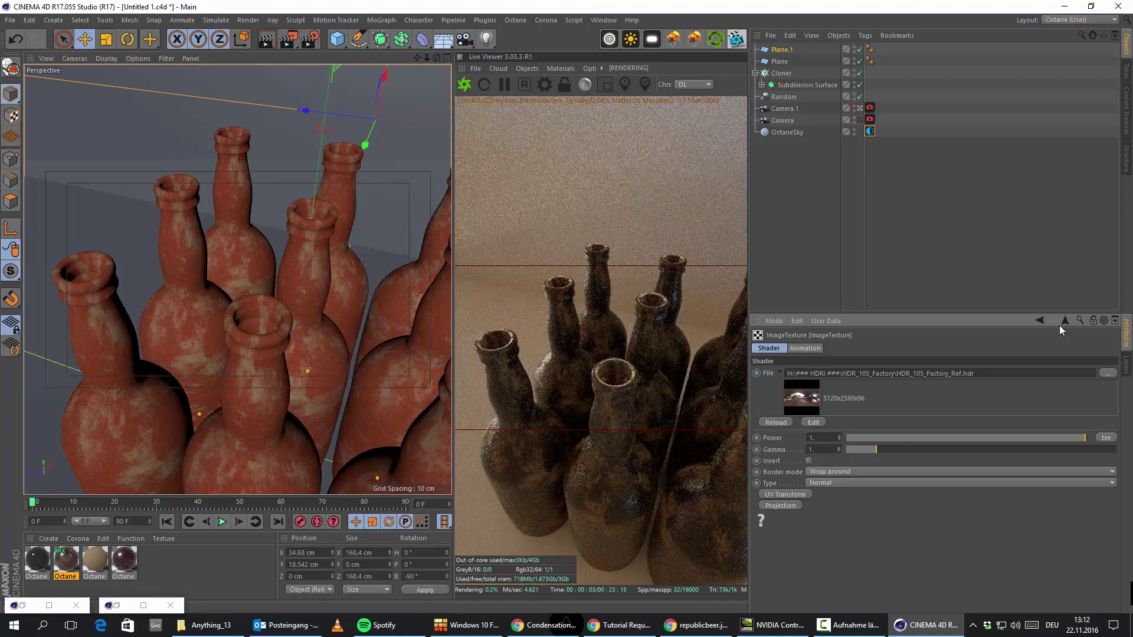
Step: Rotate the factory HDRI environment to a RotX of about -0.085 and a RotY of about -0.103
click(1040, 322)
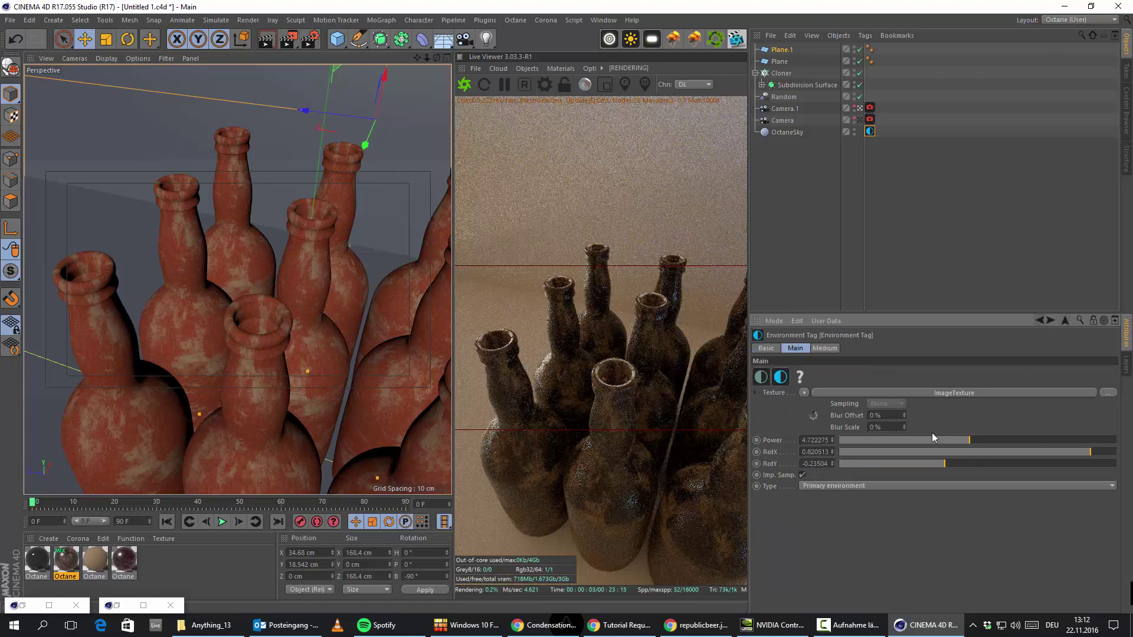
click(965, 452)
click(964, 464)
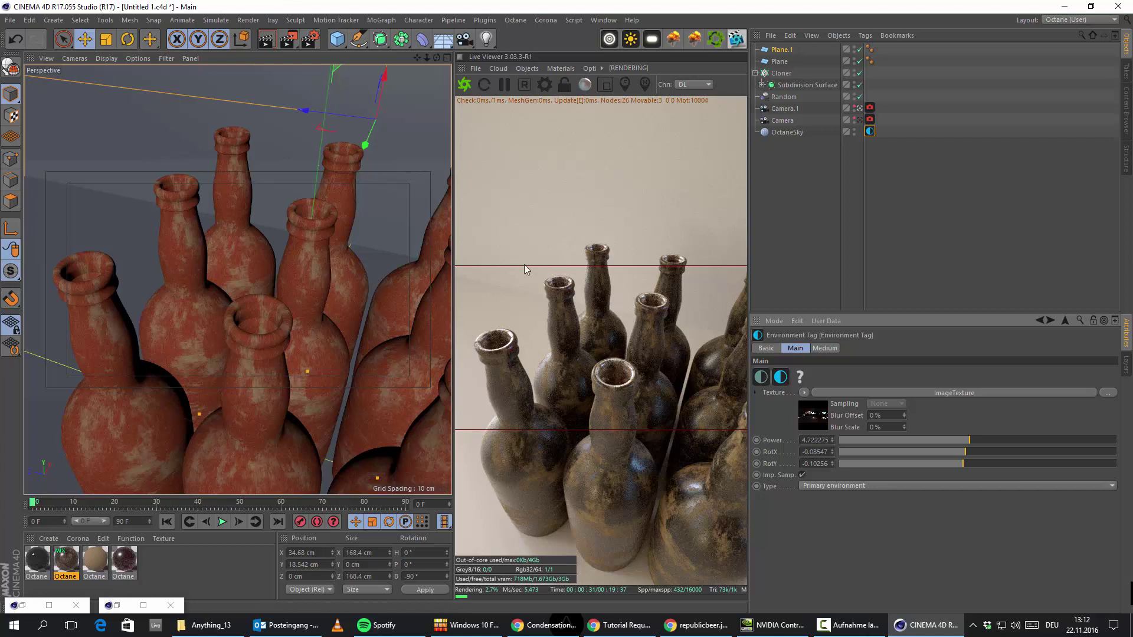
Step: Set the thin lens aperture of Camera.1's Octane camera tag to 0.2 cm for depth of field
click(869, 109)
click(924, 352)
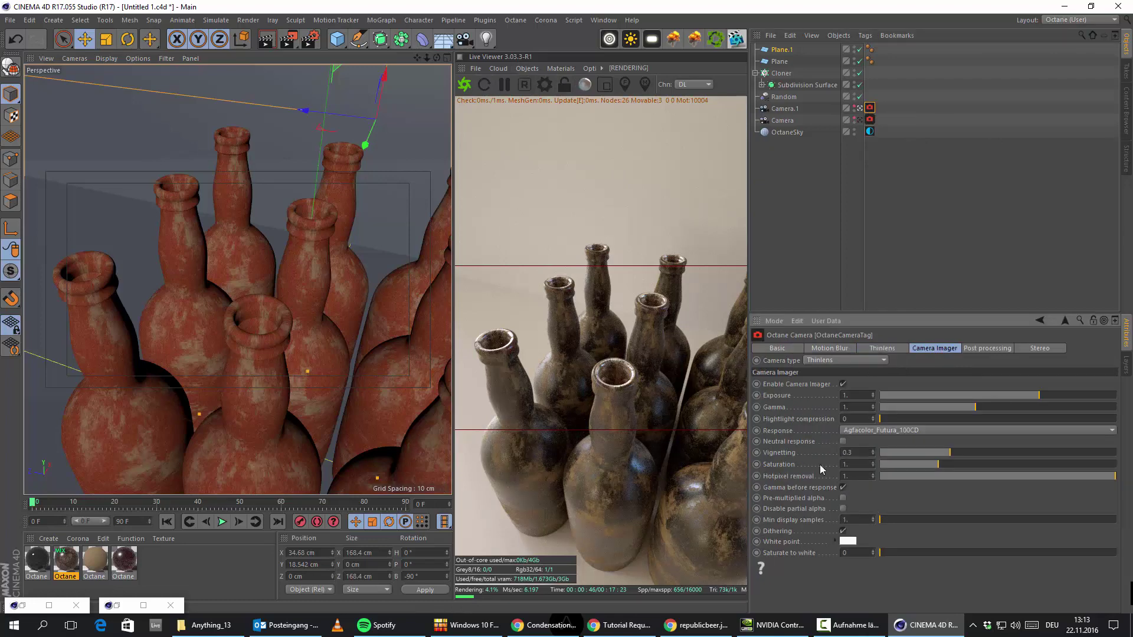
click(829, 348)
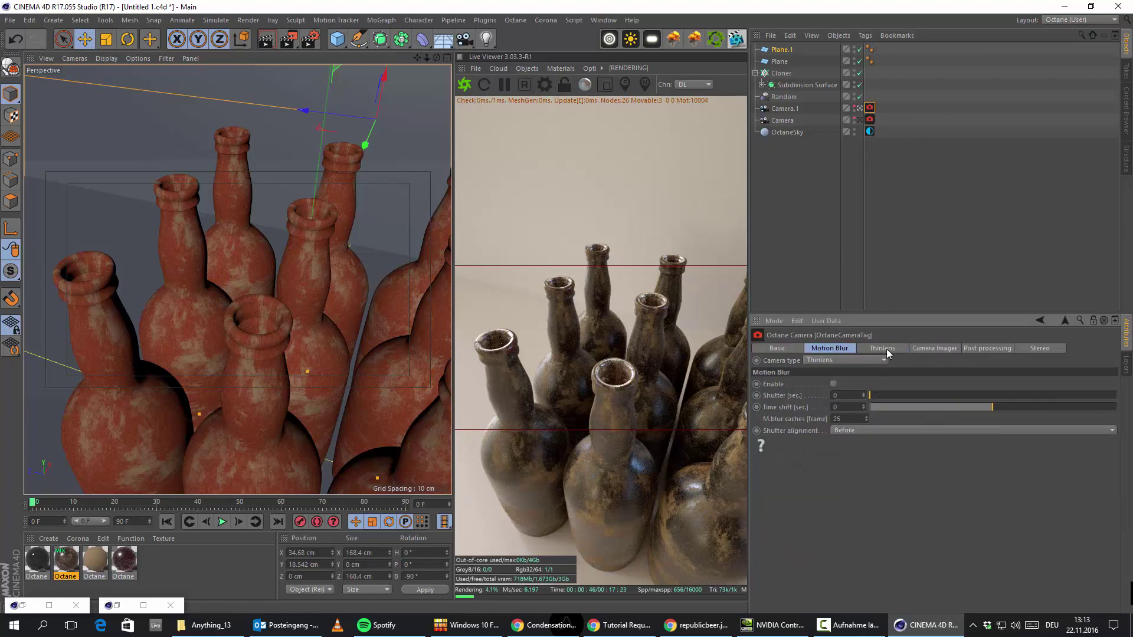
click(884, 350)
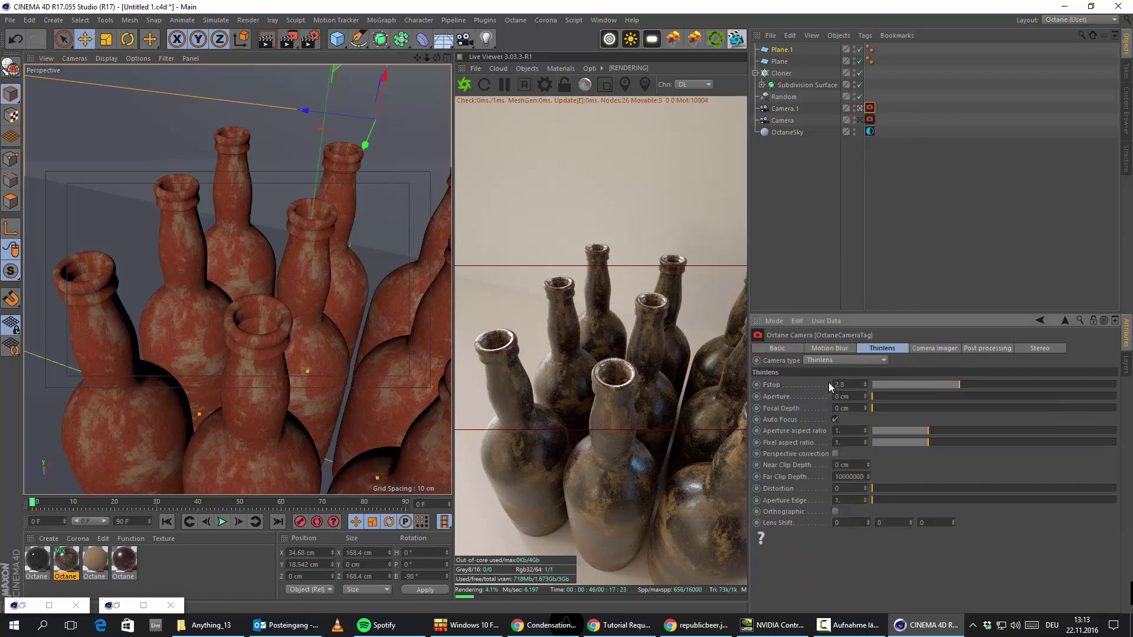
click(898, 397)
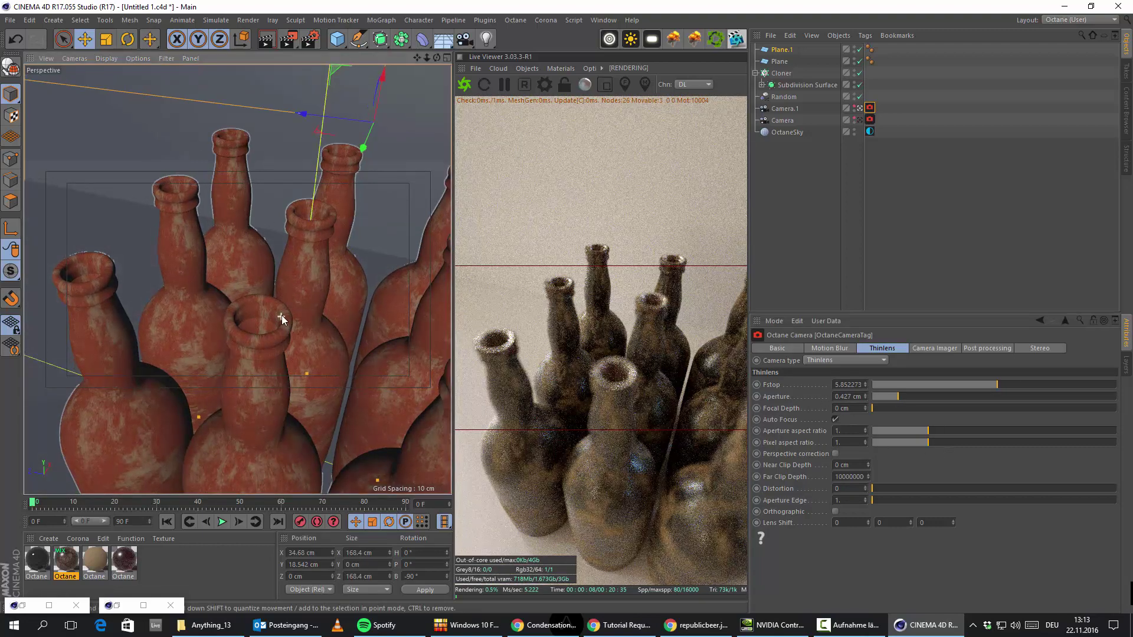
alt+middle_drag(282, 315, 299, 261)
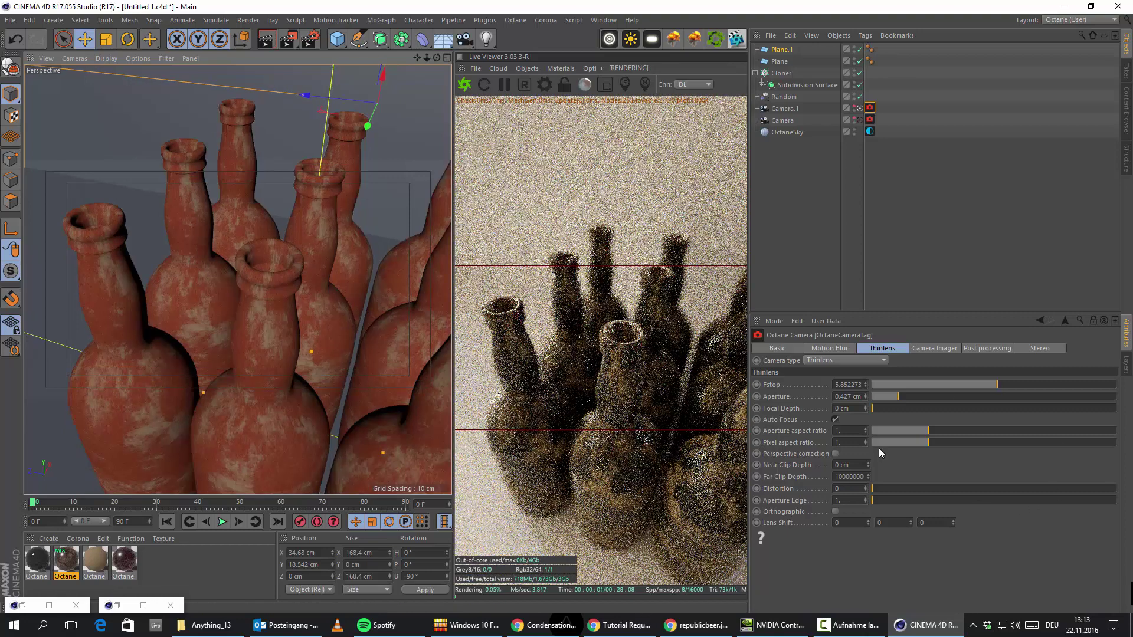
double_click(844, 396)
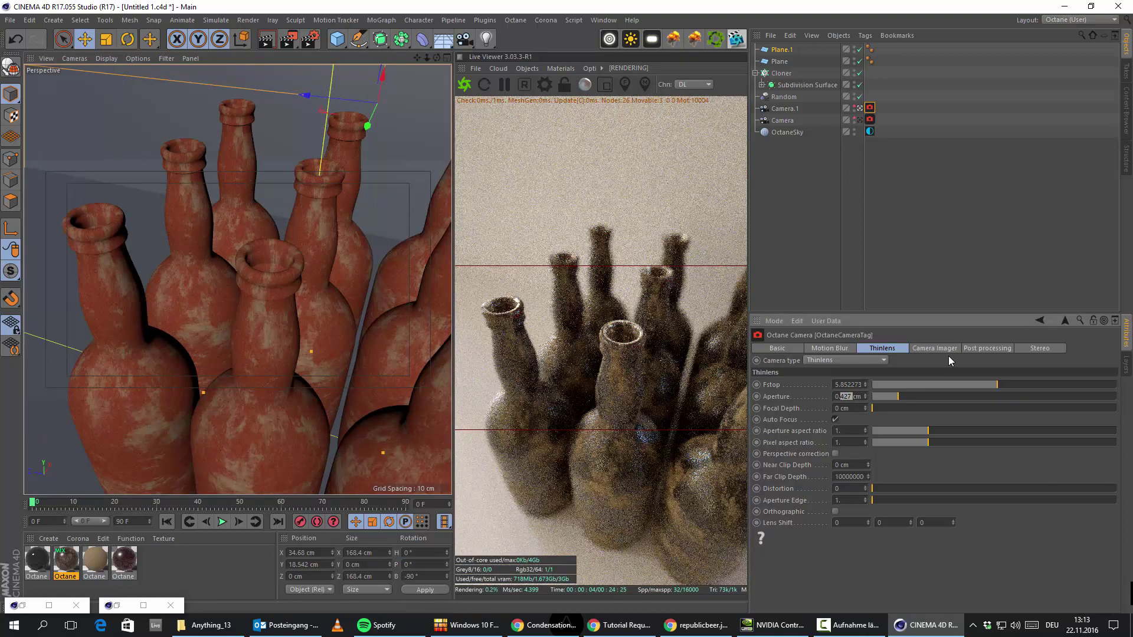
text(2)
key(Return)
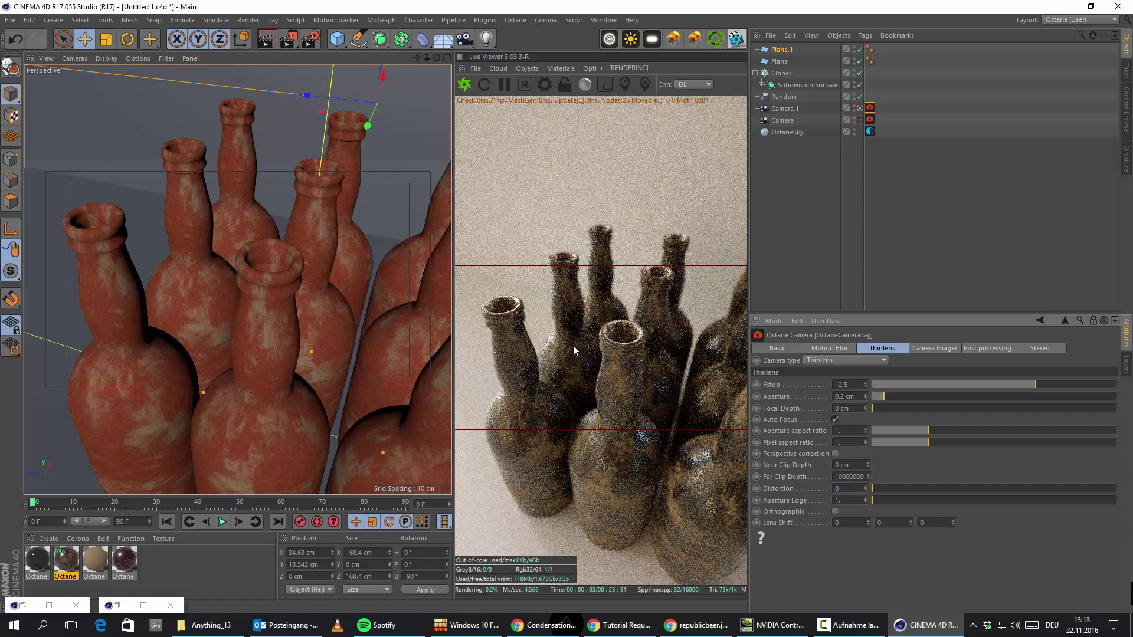
Step: Compare the scene with the bottle reference image in the browser and view more of the cloned bottles in Cinema 4D
click(645, 630)
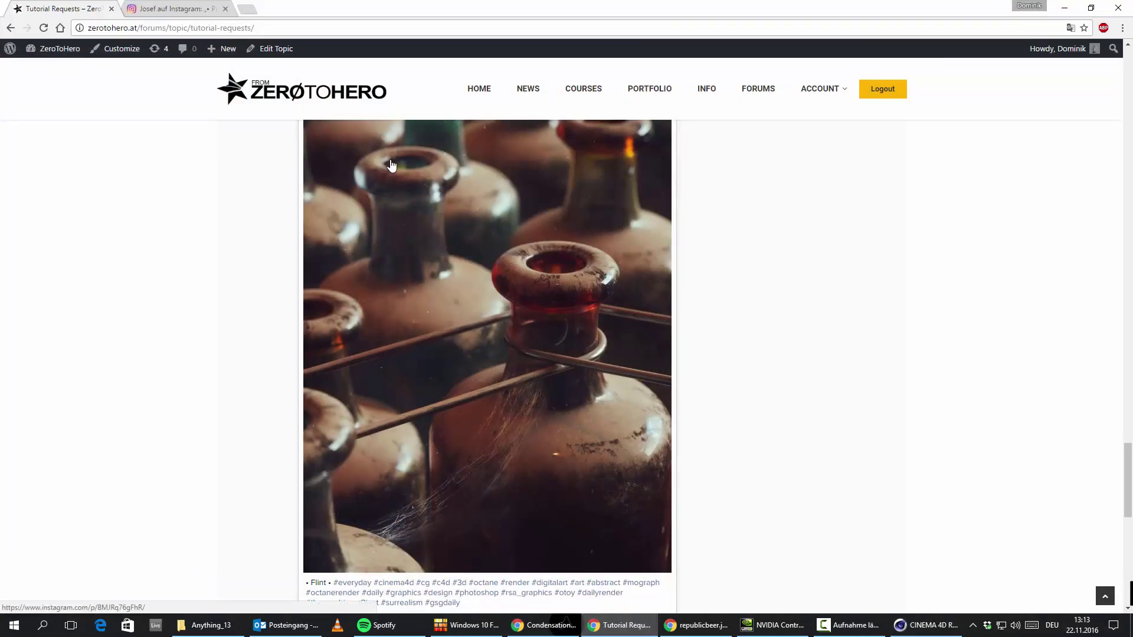
click(1074, 5)
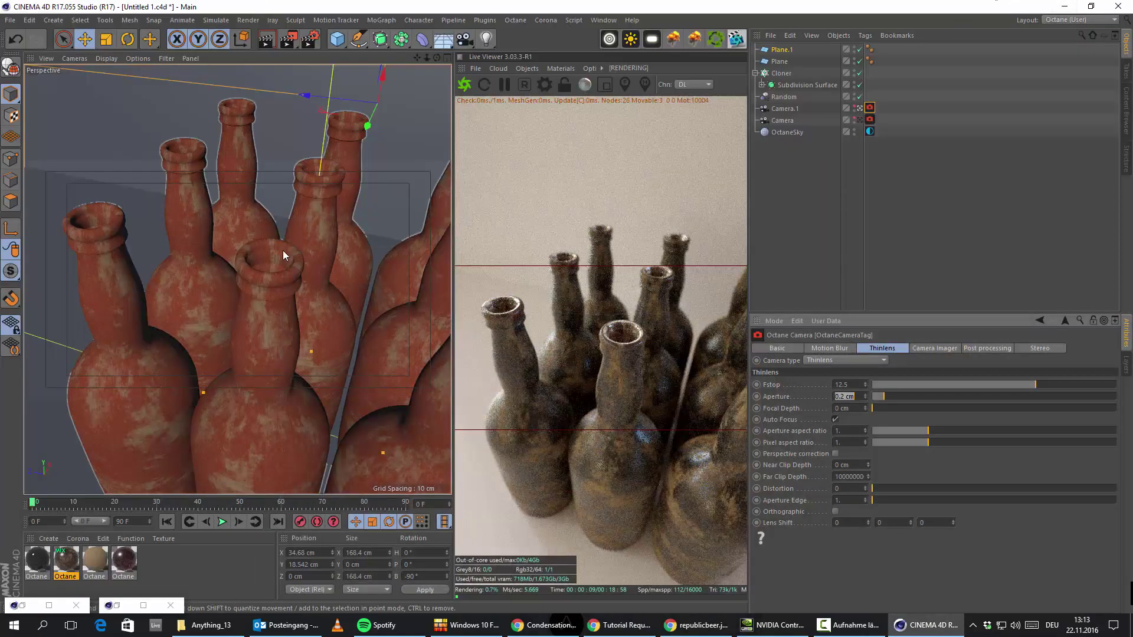
mouse_move(292, 233)
alt+mouse_down()
mouse_move(352, 243)
mouse_move(335, 235)
mouse_move(320, 254)
mouse_move(223, 284)
mouse_move(301, 266)
alt+mouse_up()
Step: Enable position randomization in the Random effector and set its X offset to 1 cm
click(790, 97)
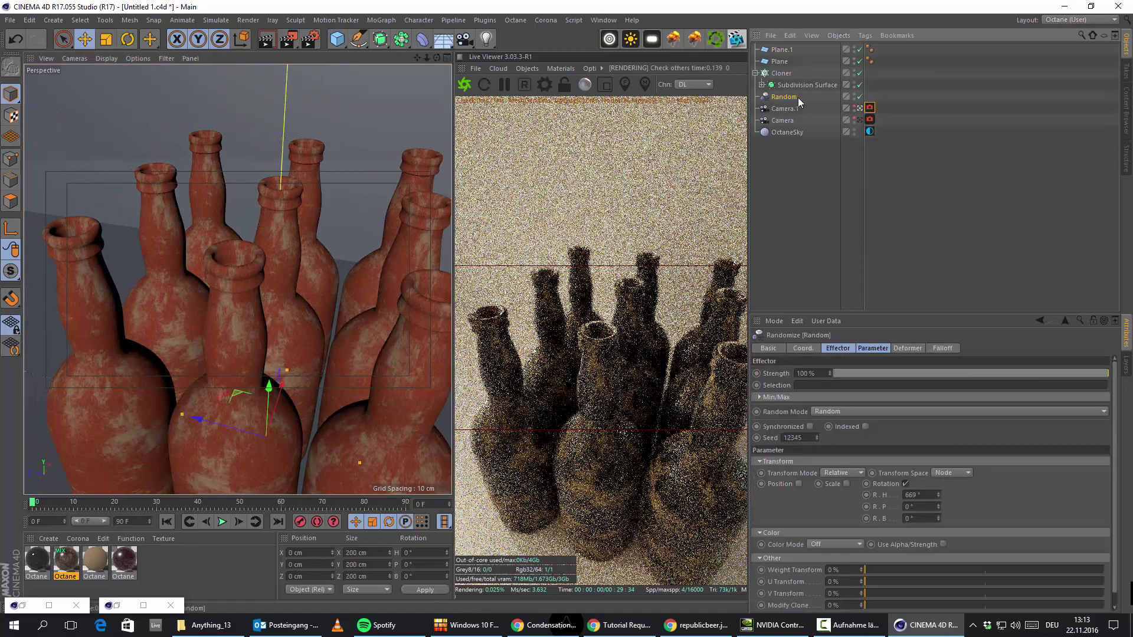
click(799, 483)
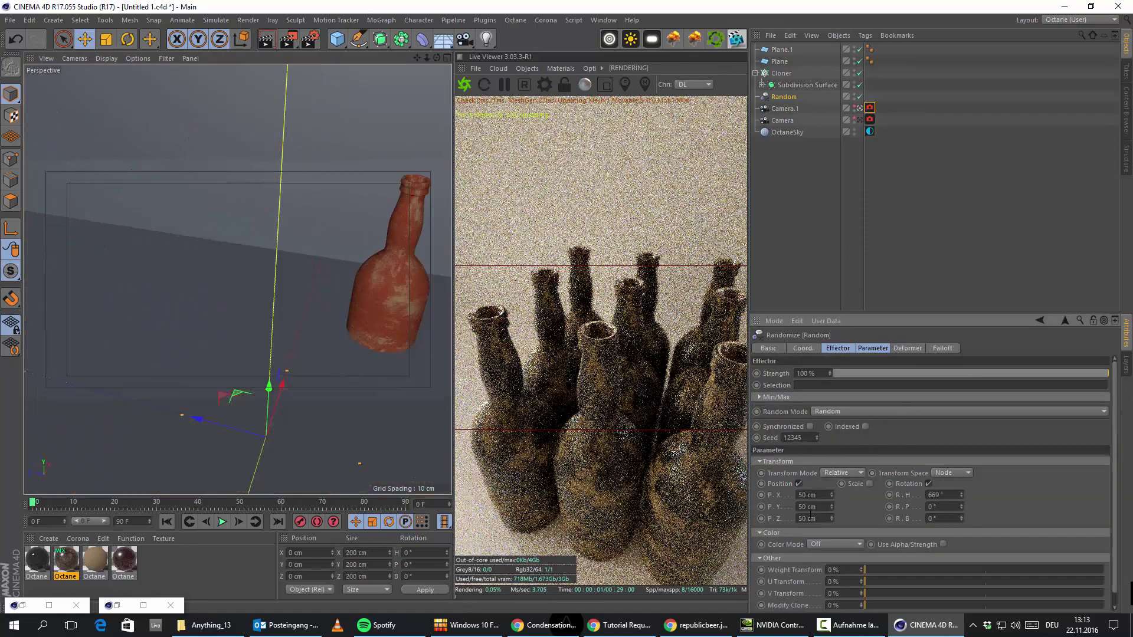
text(1)
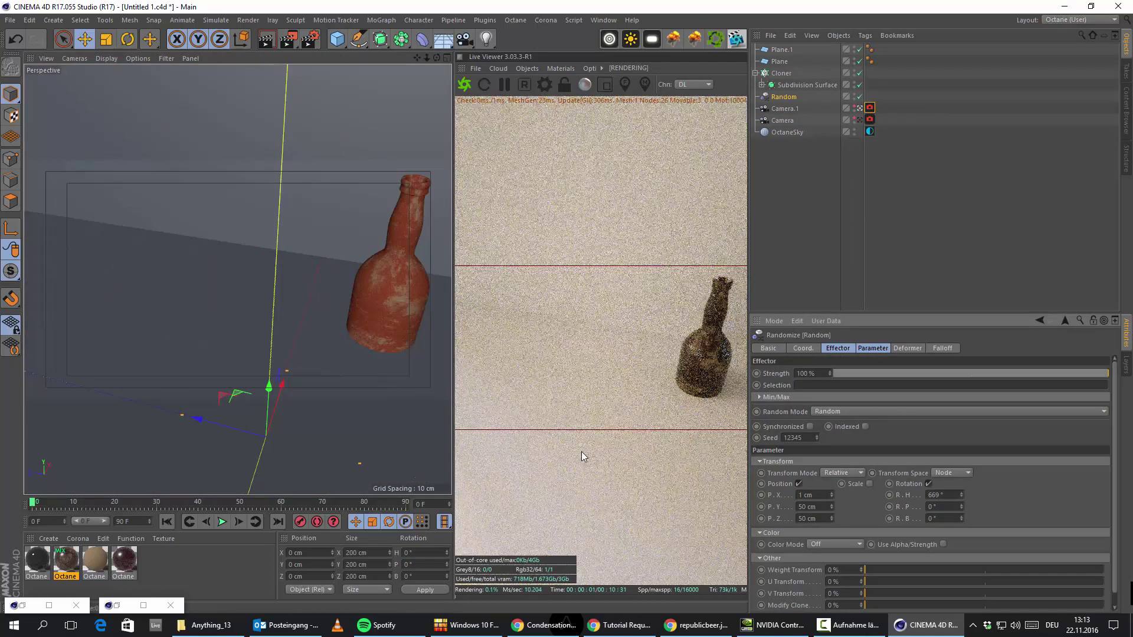
key(Return)
Step: Set the Random effector's position offset to 0 cm in Y and 1 cm in Z
double_click(826, 508)
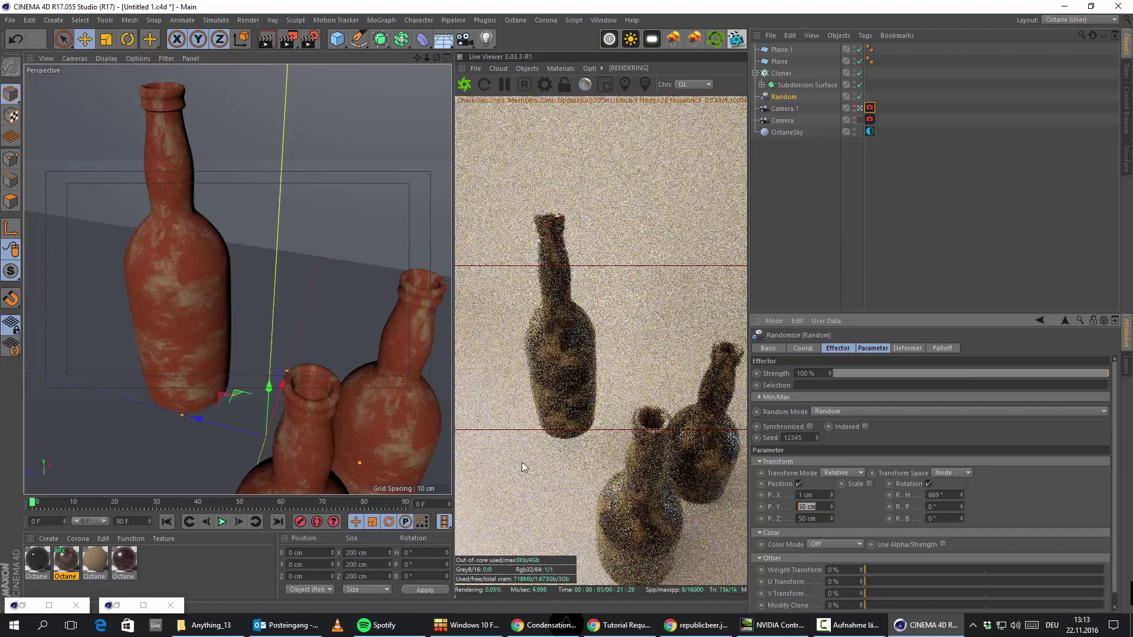
text(1)
key(Return)
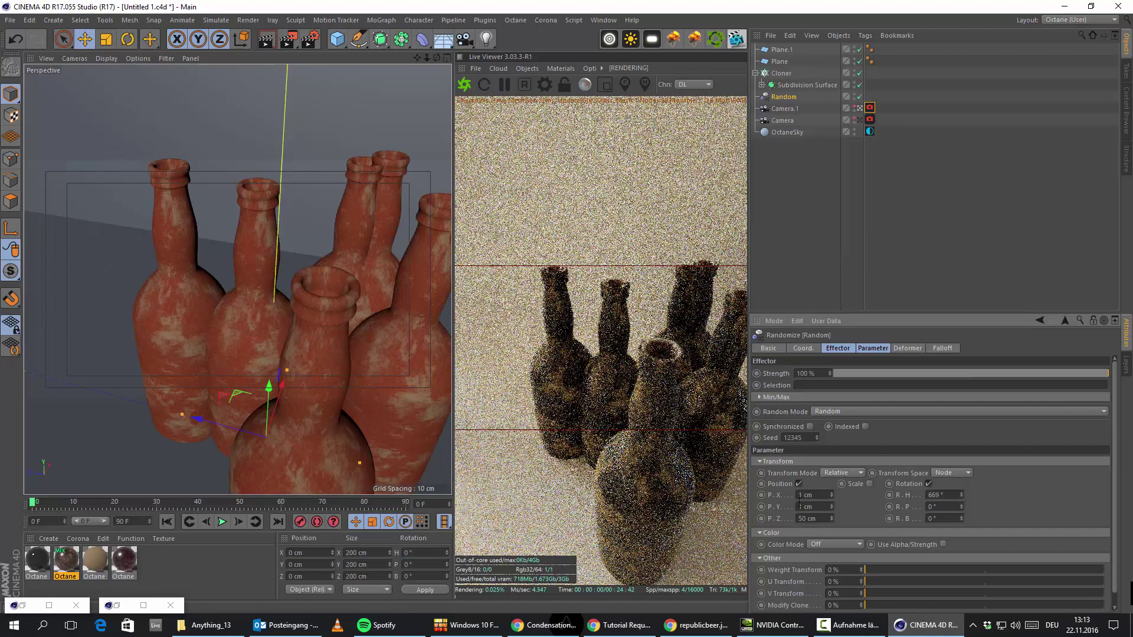
double_click(817, 507)
text(0)
key(Return)
double_click(814, 518)
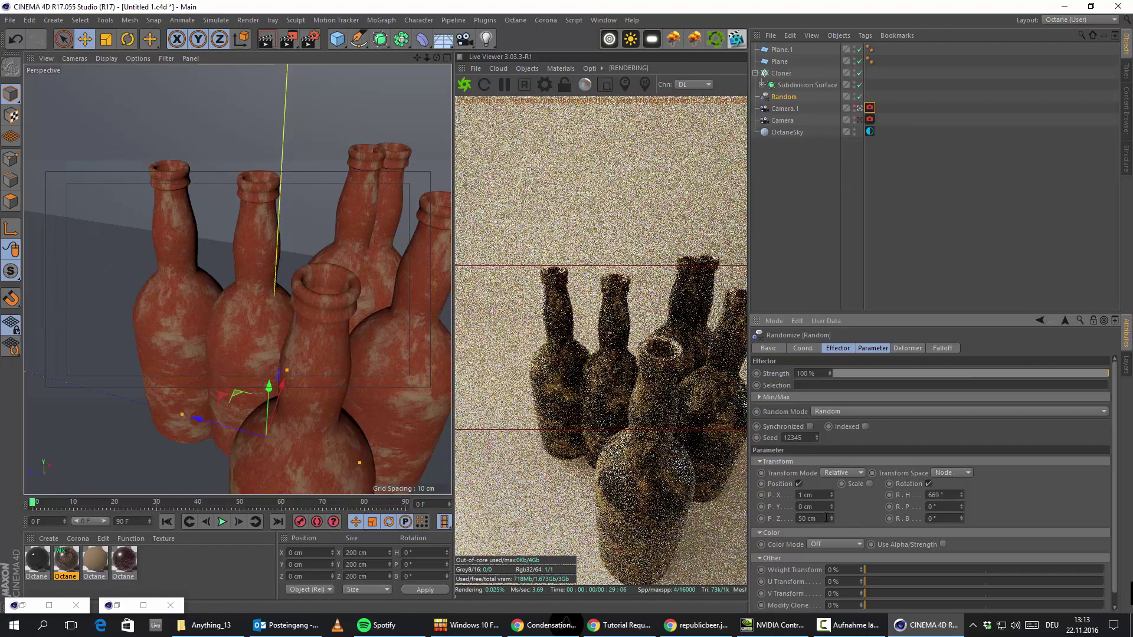
text(1)
key(Return)
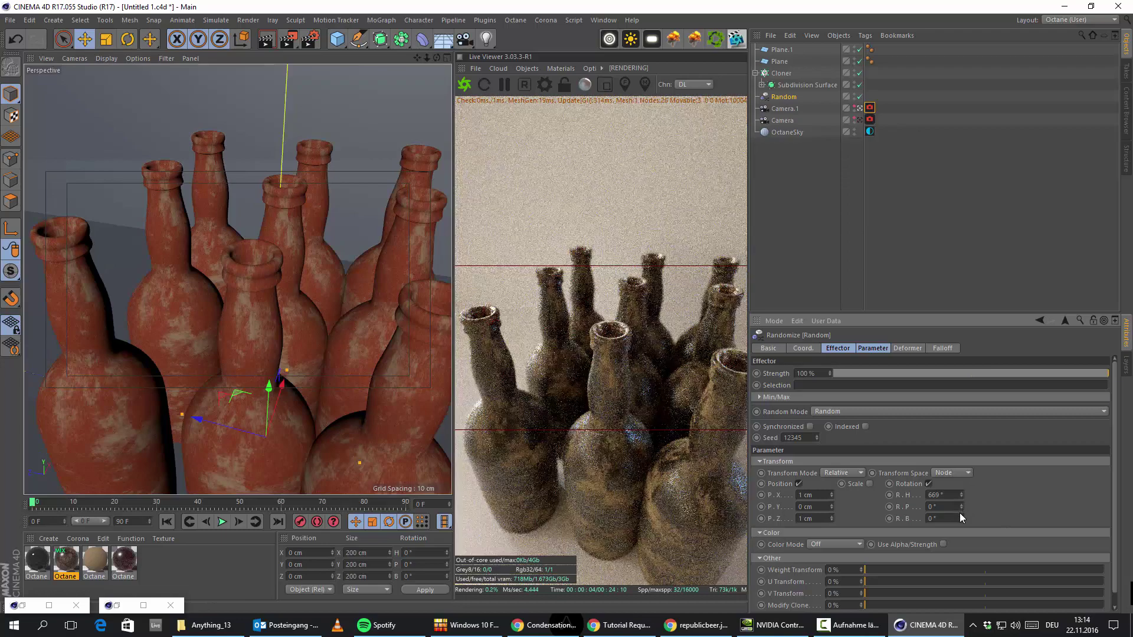
Step: Tilt the bottles slightly by setting the Random effector's rotation to 2° pitch and -2° bank
drag(961, 519, 961, 518)
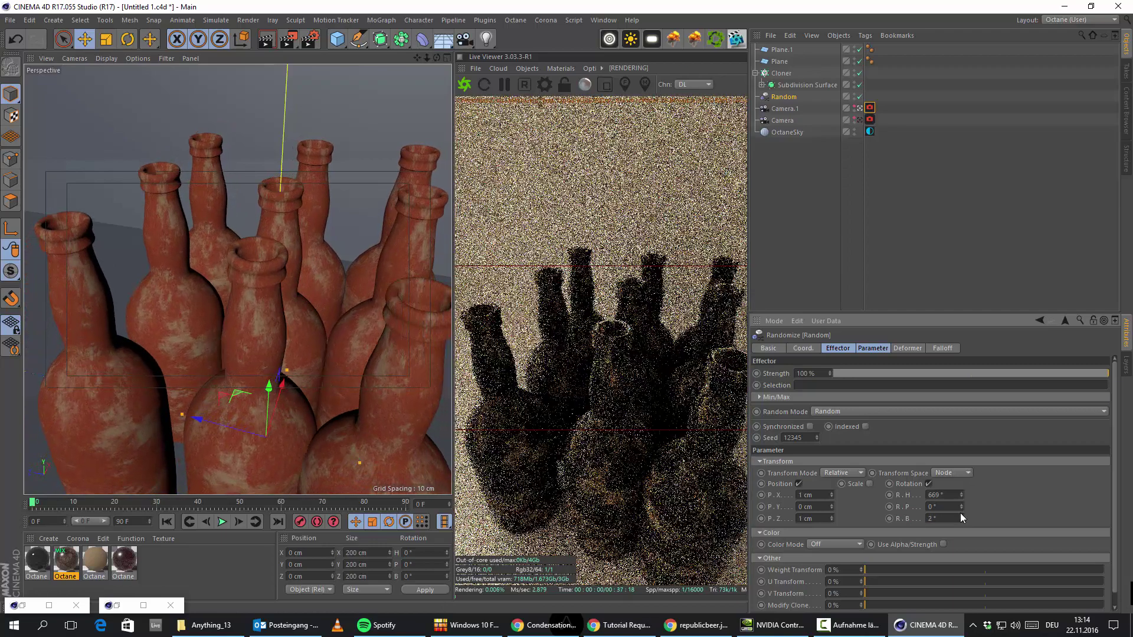
click(961, 519)
click(962, 519)
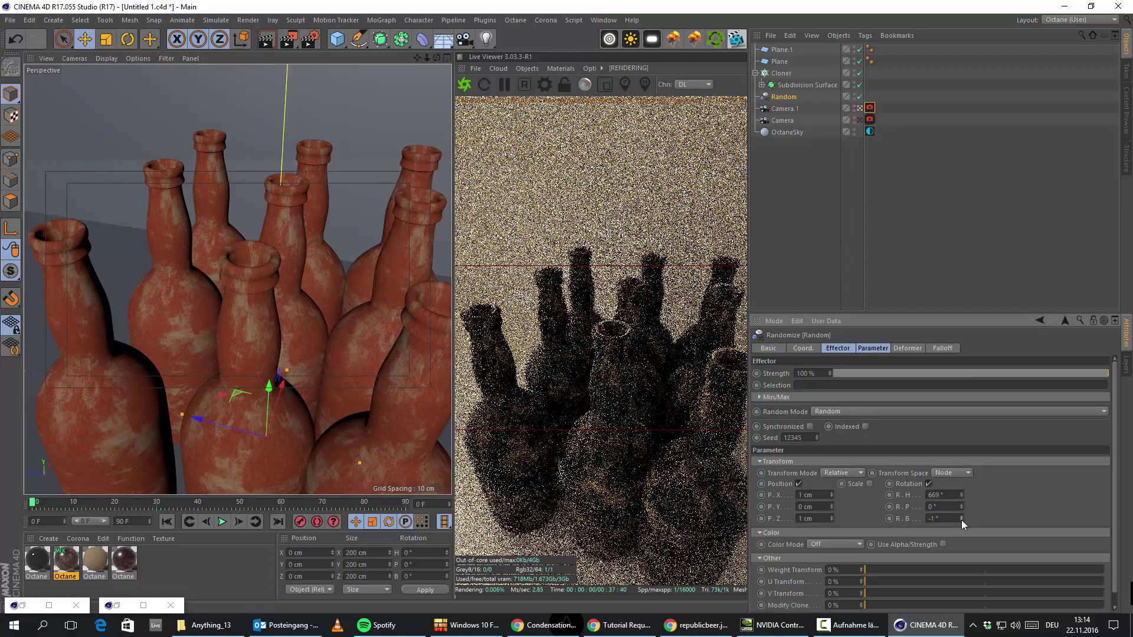
click(962, 520)
click(961, 505)
click(960, 505)
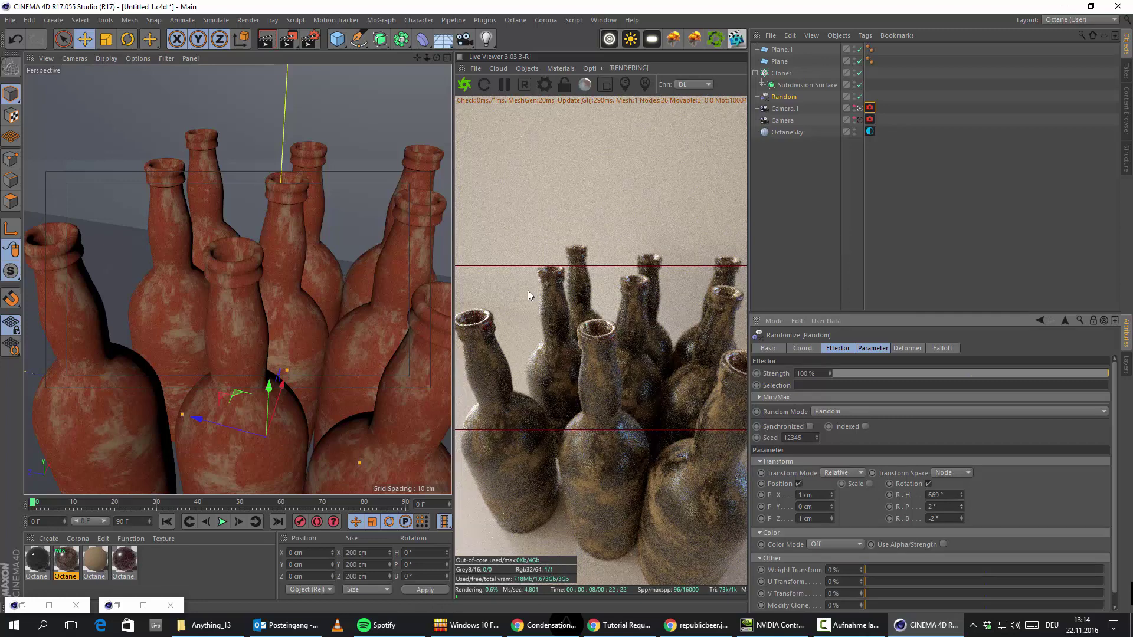
Step: Set the specular glass material's transmission colour to white at full brightness and clear its mix texture
click(124, 562)
double_click(125, 562)
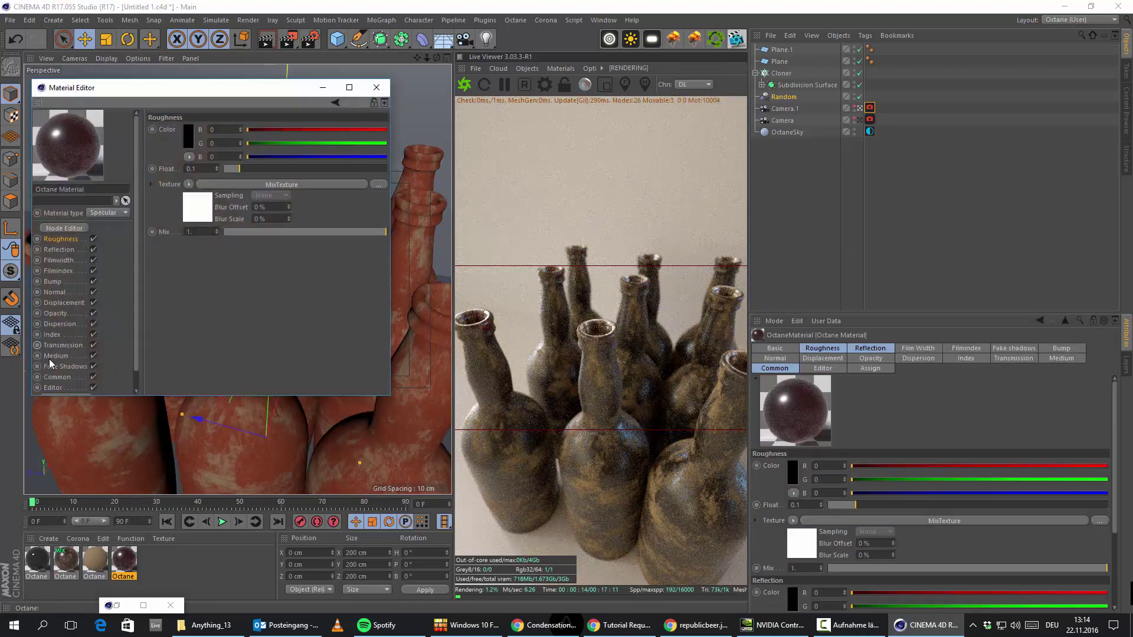
click(63, 346)
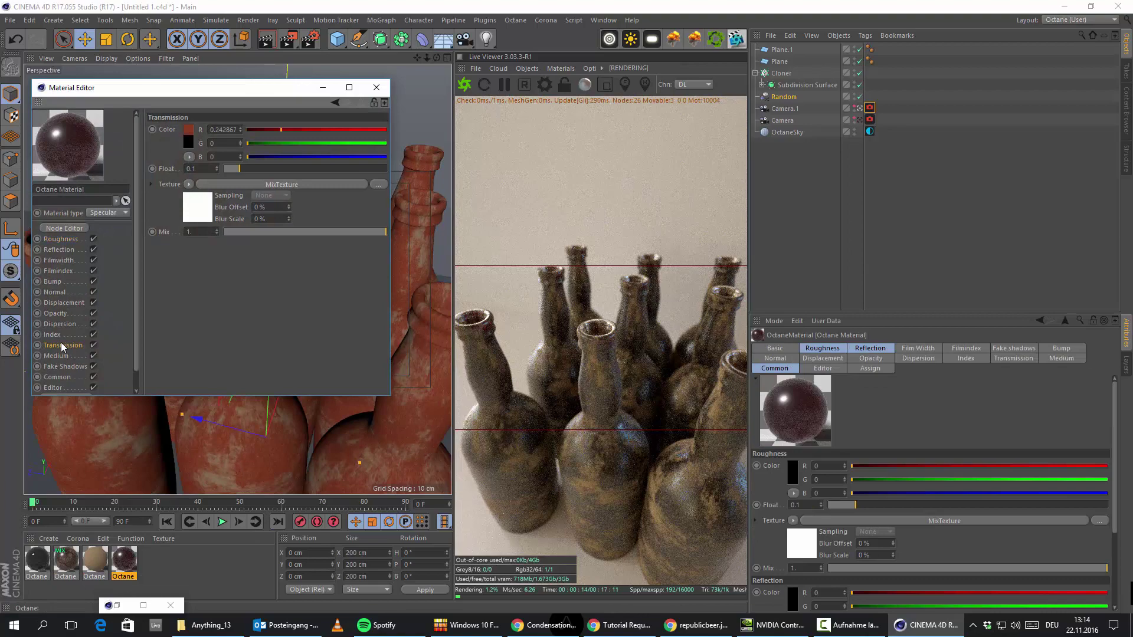
click(189, 130)
drag(161, 151, 97, 143)
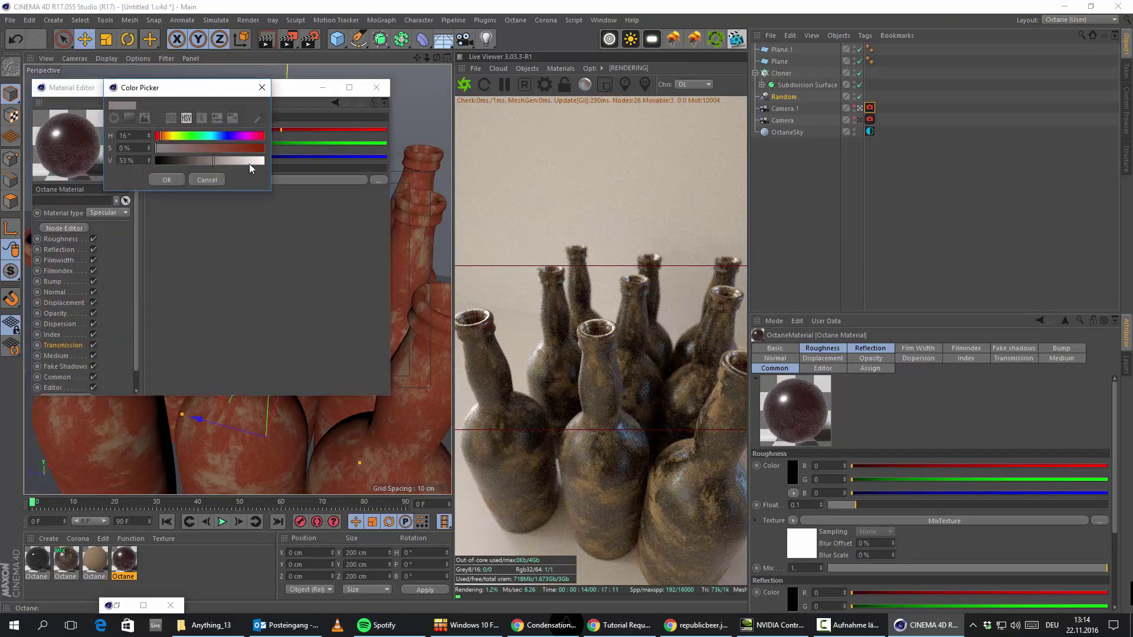
drag(247, 163, 296, 165)
click(166, 180)
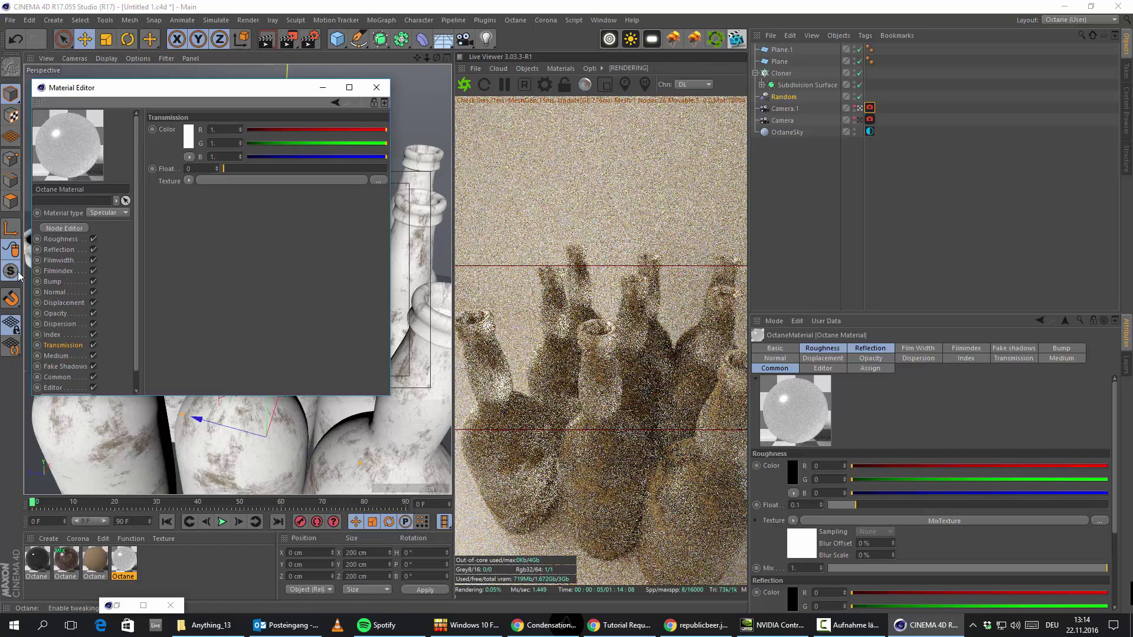
Step: Set the first float texture in the glass material's roughness mix to 0
click(59, 250)
click(62, 239)
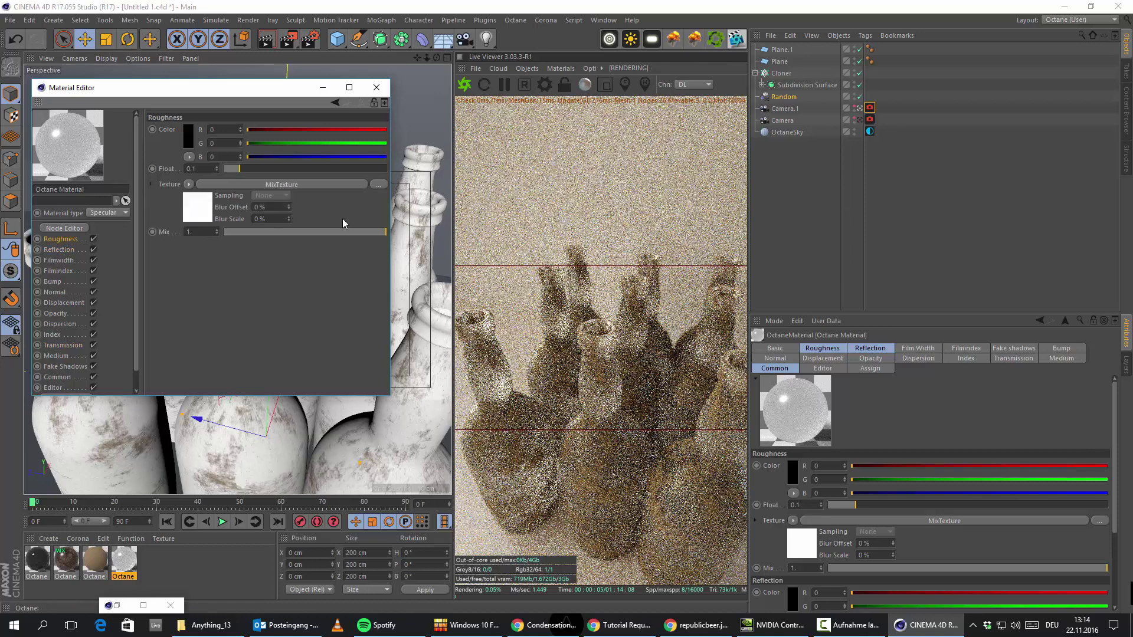
click(304, 185)
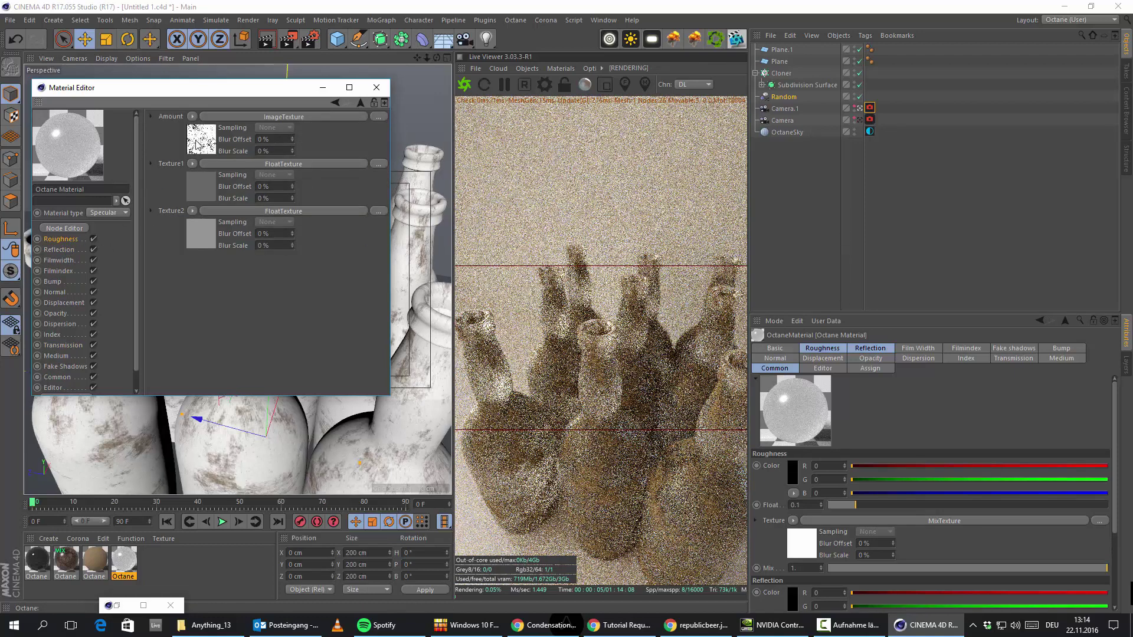
click(210, 189)
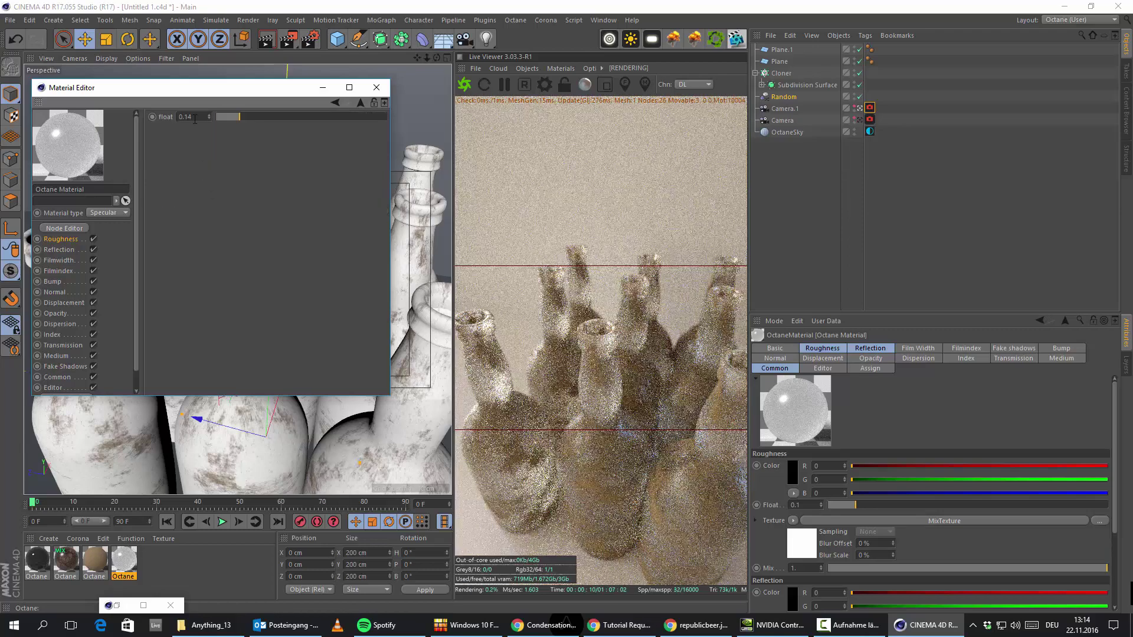
click(230, 117)
drag(219, 121, 215, 119)
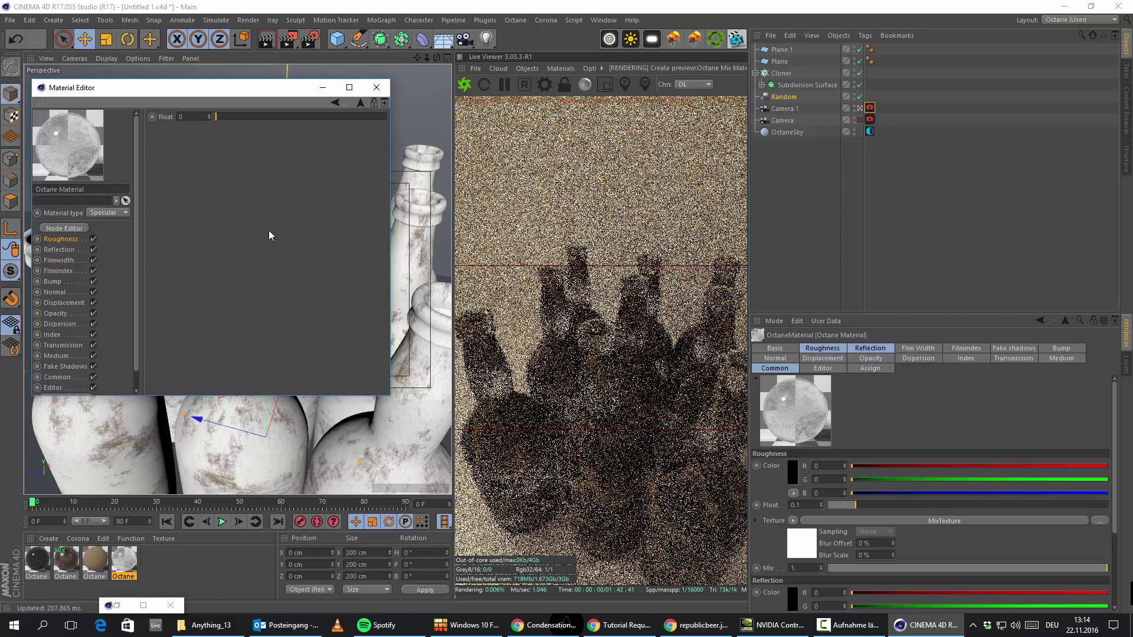
Step: Set the second float texture in the glass material's roughness mix to 0.1
click(335, 103)
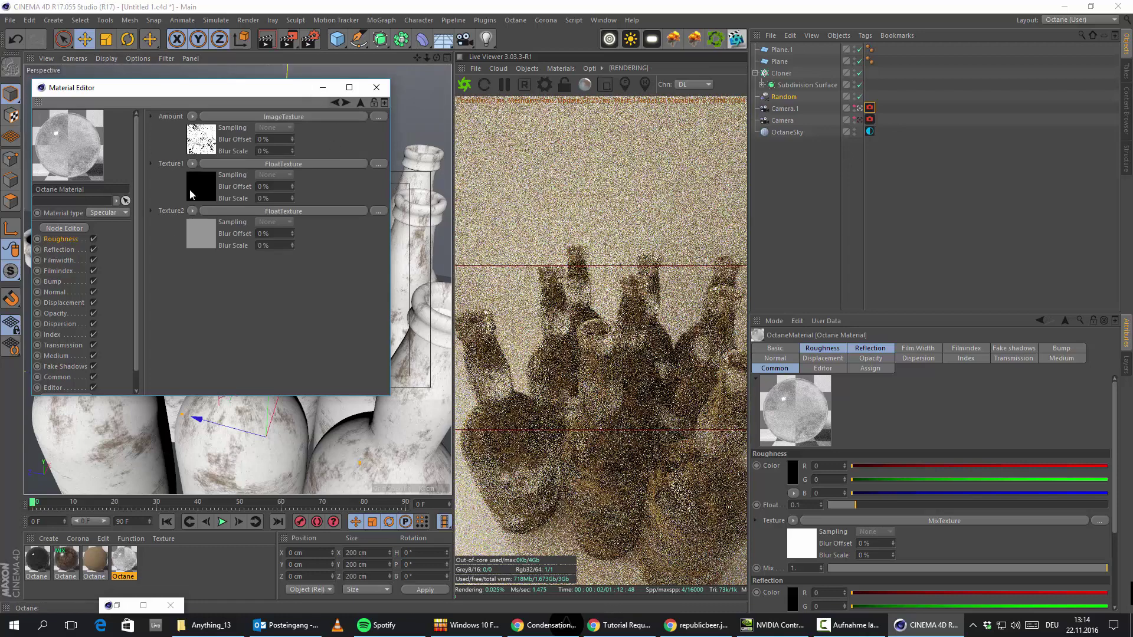
click(203, 244)
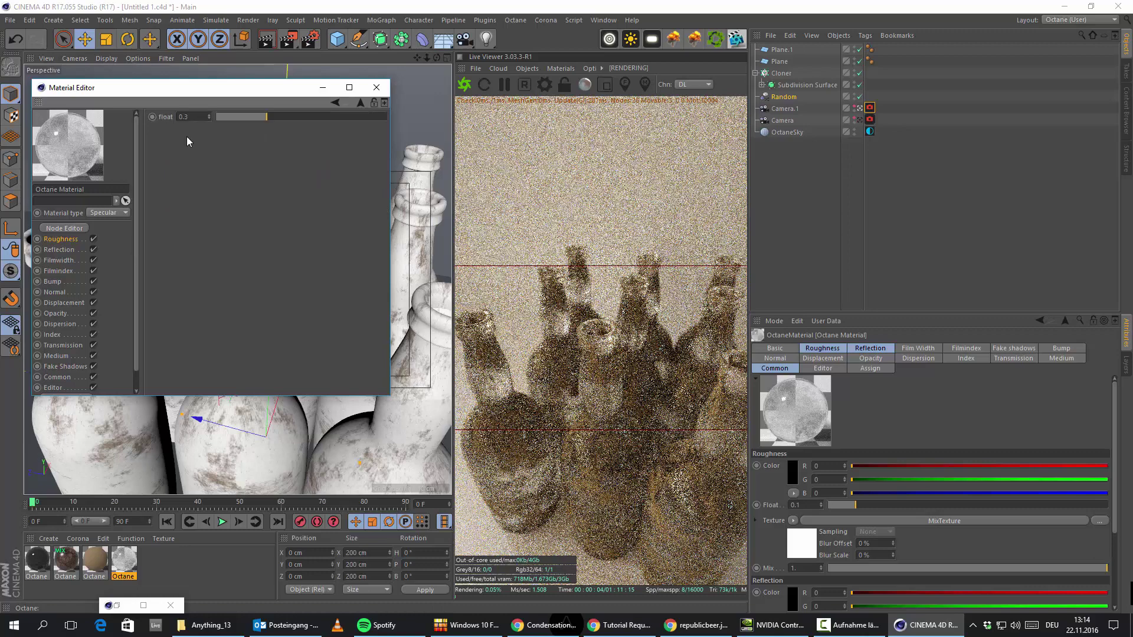
click(233, 117)
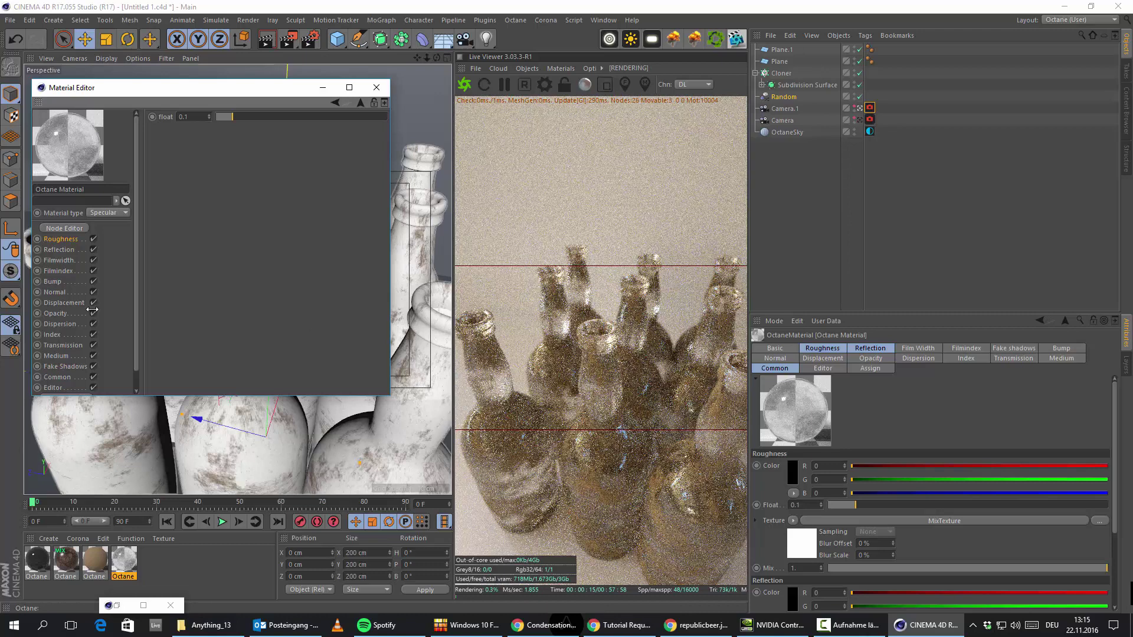
Step: Set the glass material's transmission to a highly saturated dark orange-brown with hue 21° and value 54%
click(63, 345)
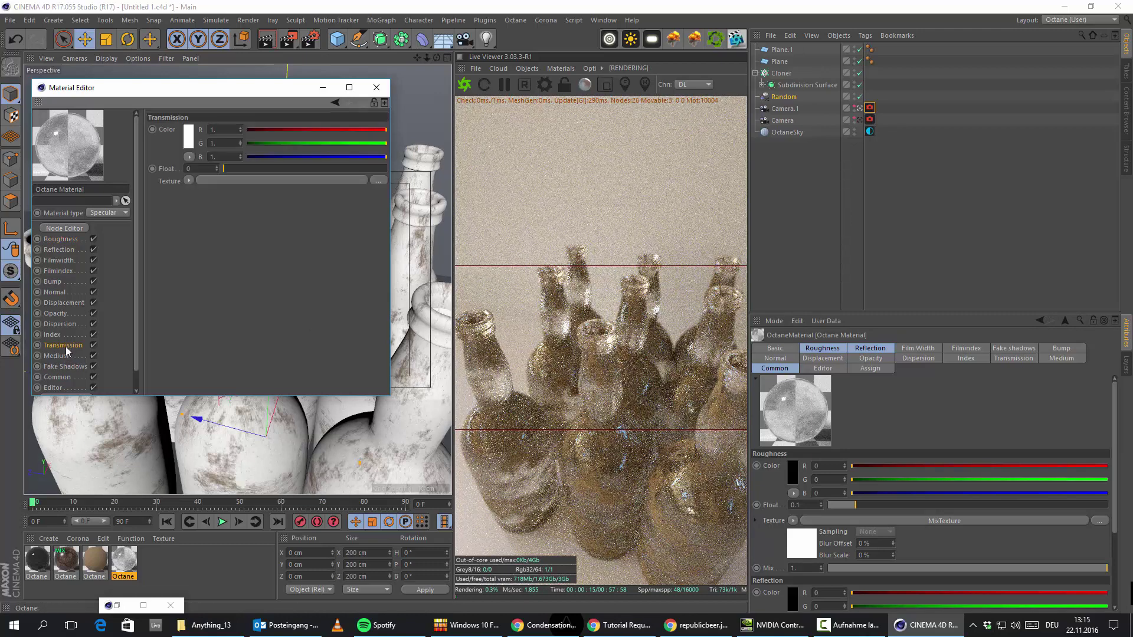
click(189, 142)
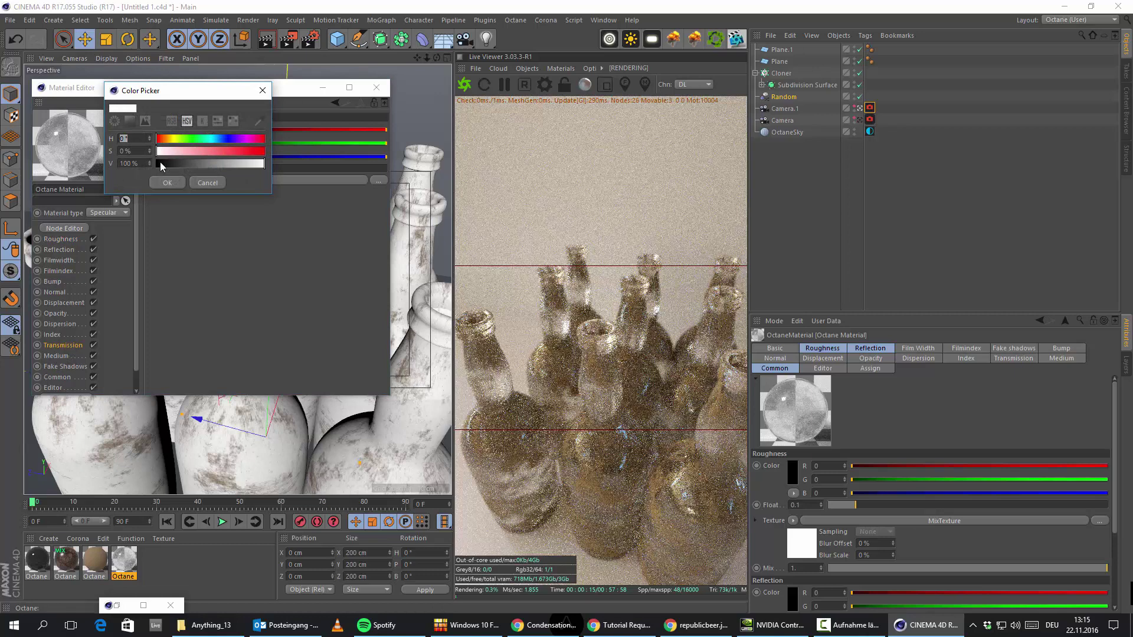
drag(162, 142, 170, 141)
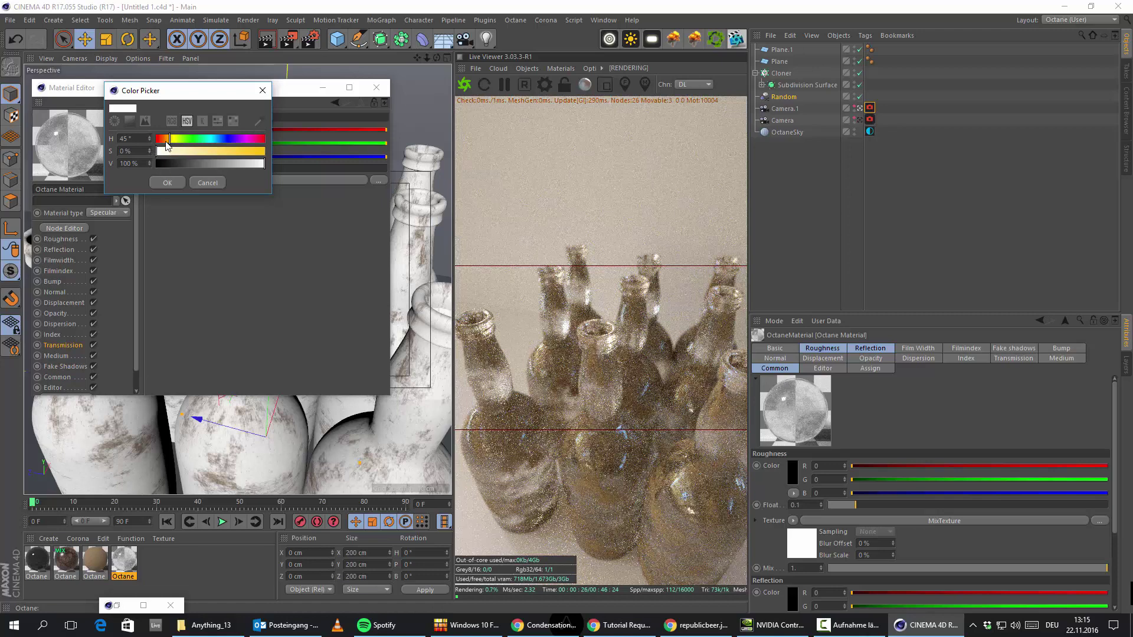
drag(171, 143, 165, 145)
drag(238, 151, 251, 152)
drag(163, 140, 168, 144)
drag(248, 163, 214, 163)
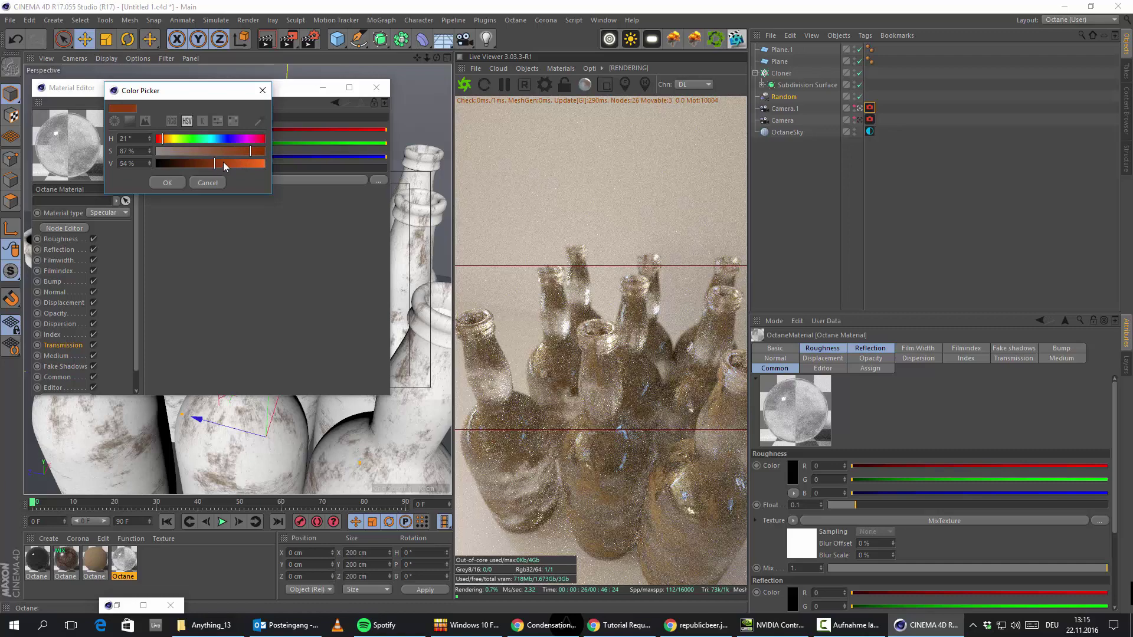
click(256, 150)
click(167, 181)
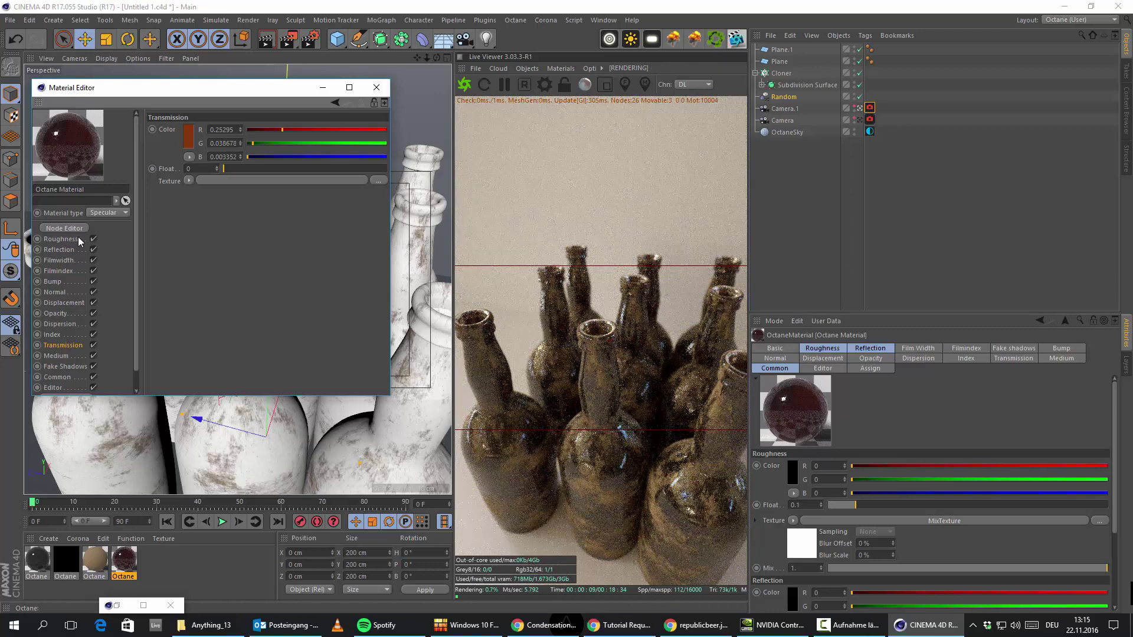
Step: Try a displacement amount of 0.03 cm on the bottles' mix material and settle on 0.02 cm
click(61, 240)
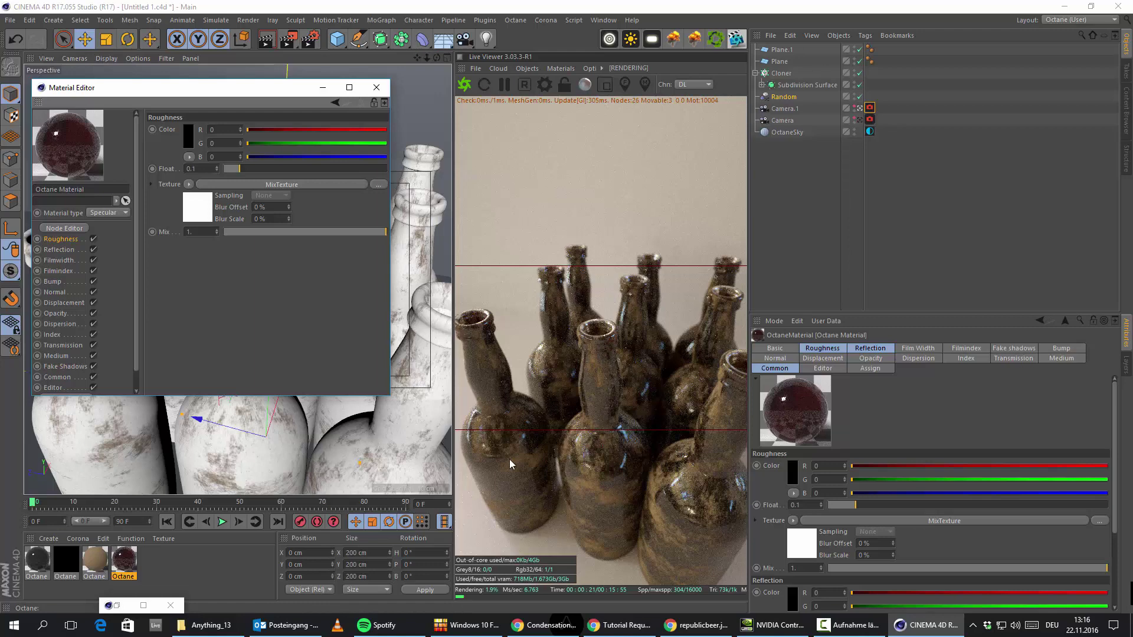
click(66, 561)
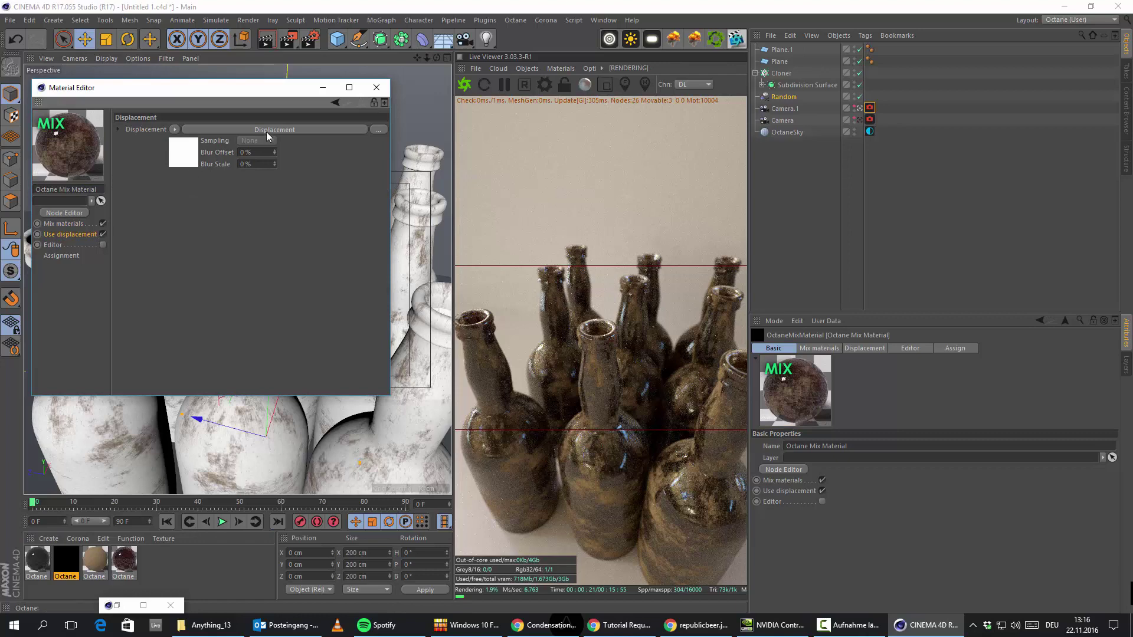
click(267, 129)
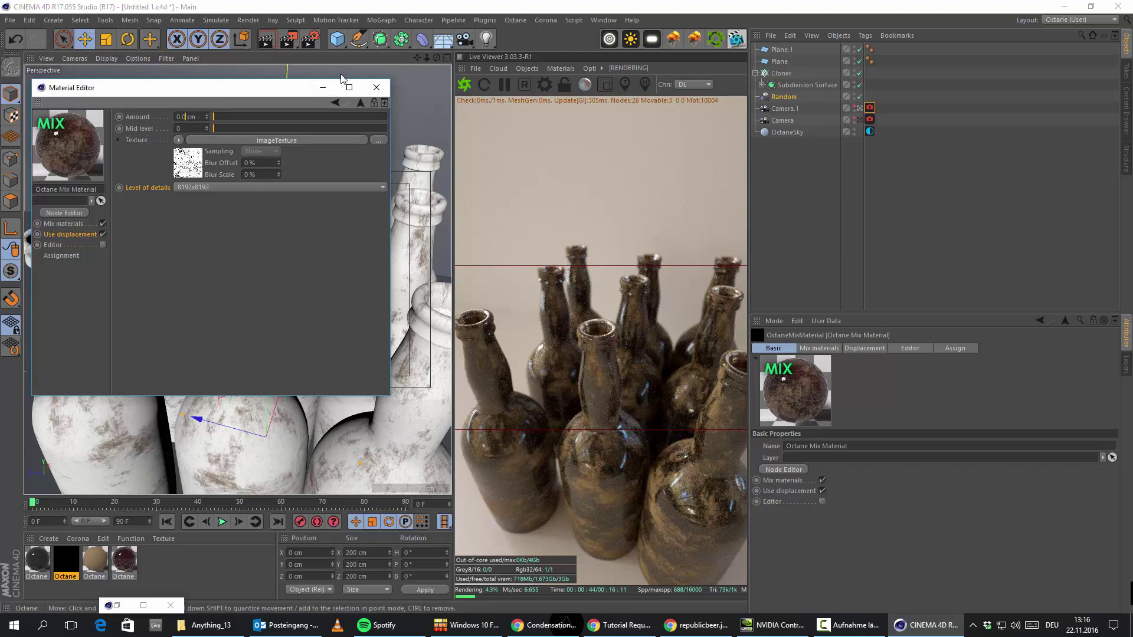
text(3)
key(Return)
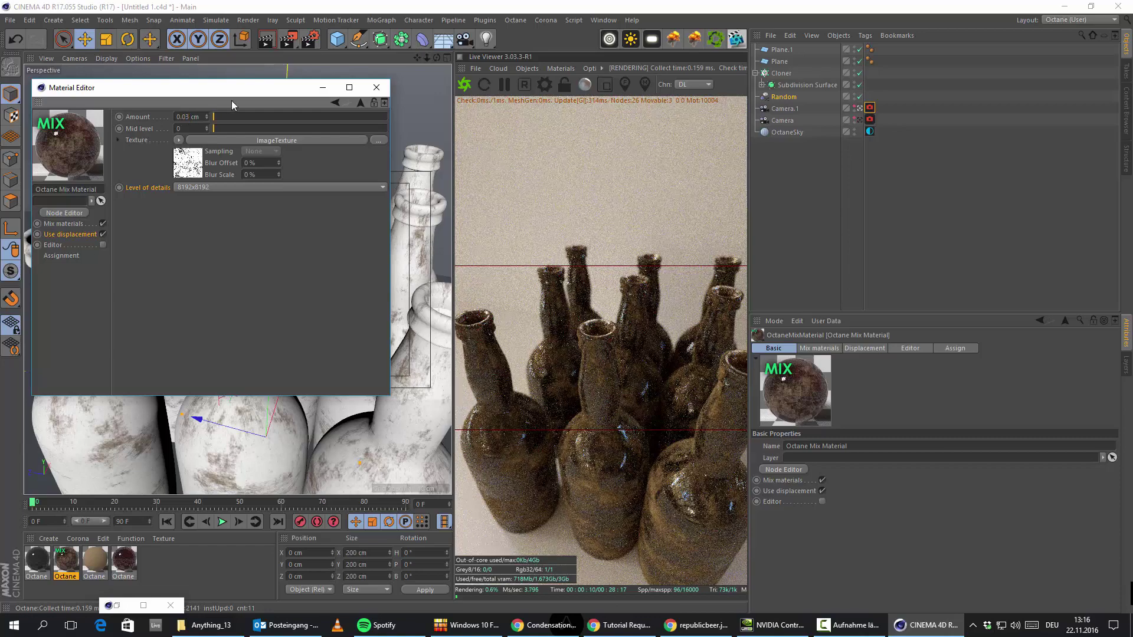
key(BackSpace)
text(2)
key(Return)
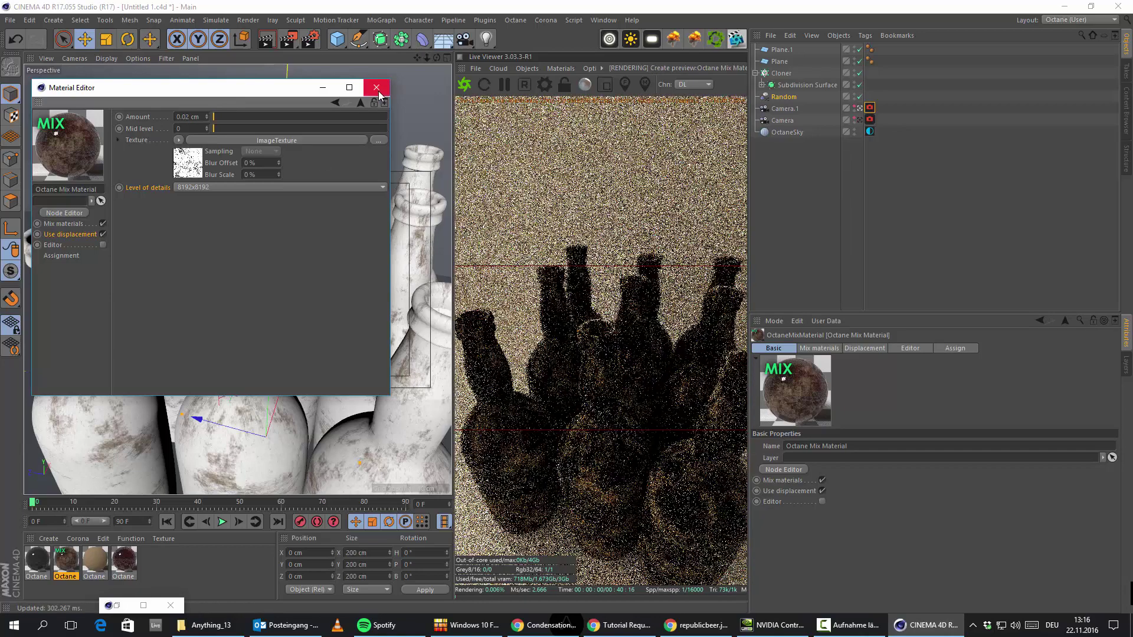
click(376, 87)
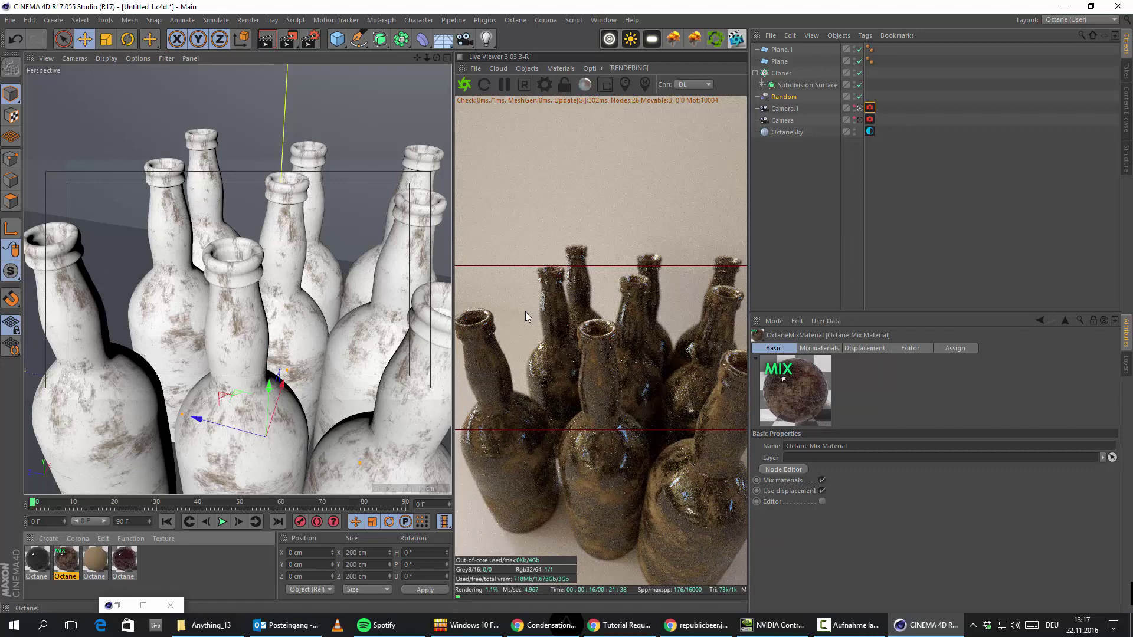
Step: Check the bottle reference image in the browser, return to Cinema 4D and dismiss the e-mail notifications
click(619, 627)
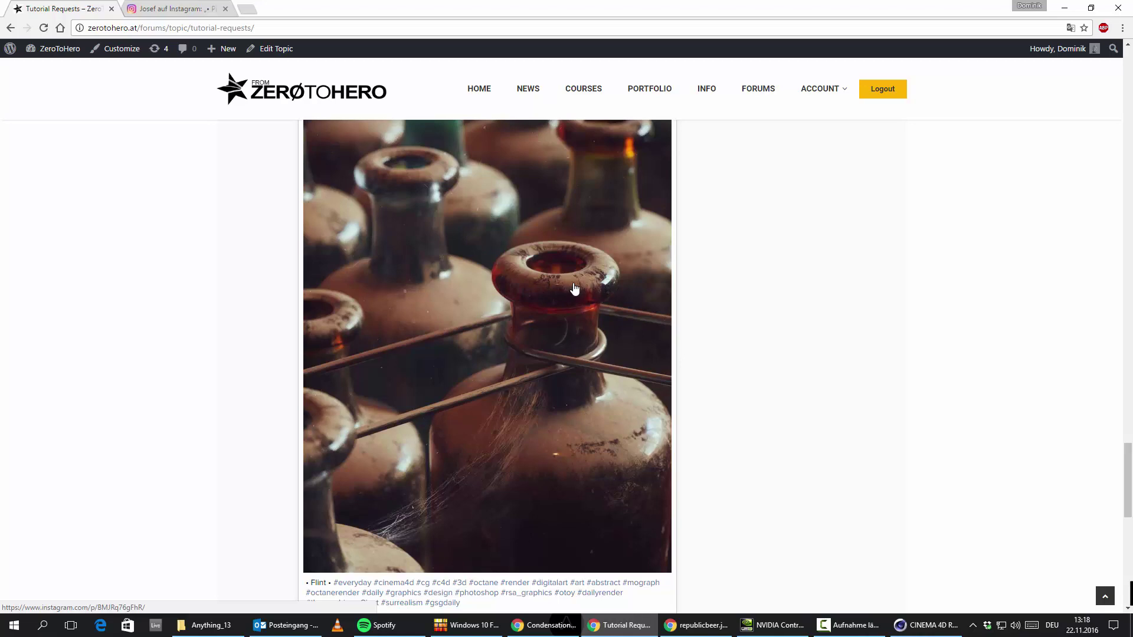
click(1064, 8)
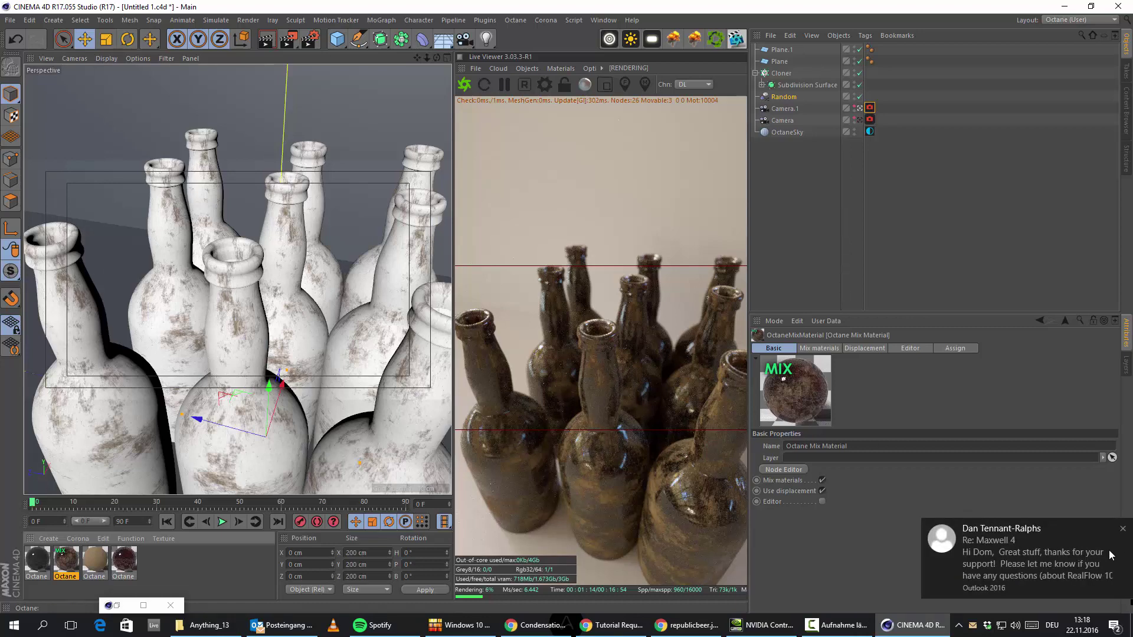
click(1123, 530)
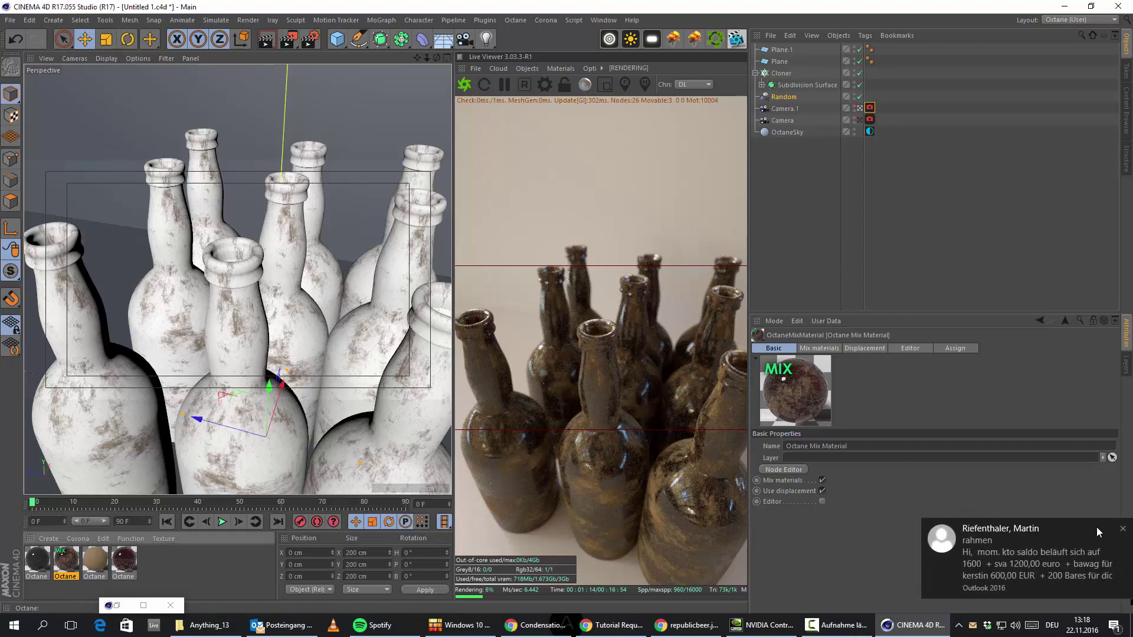
click(1123, 530)
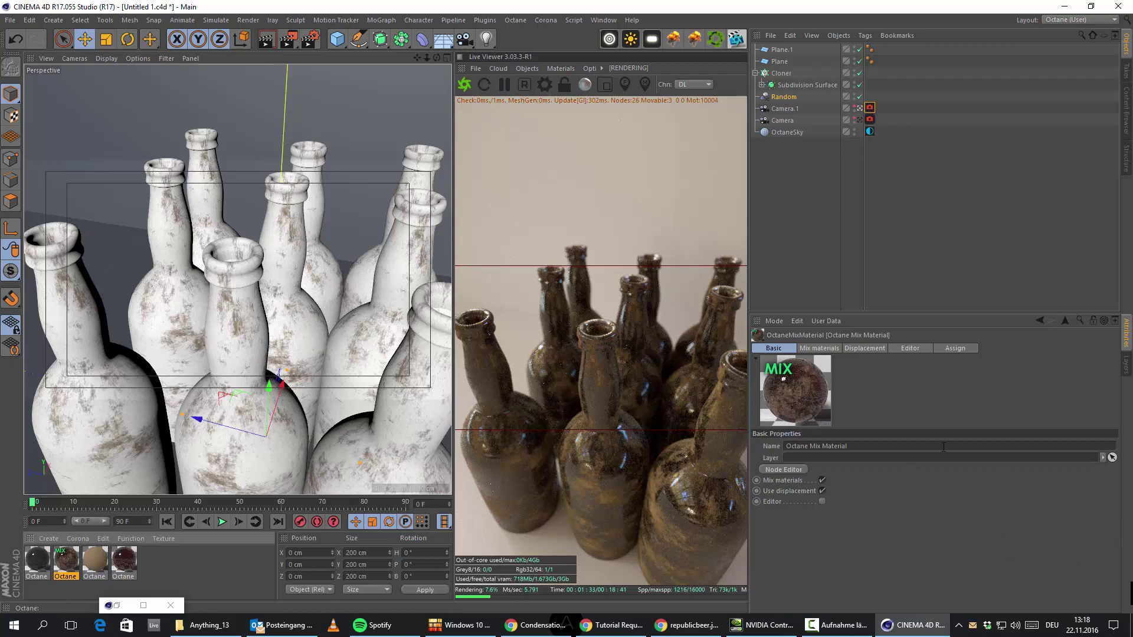
click(113, 608)
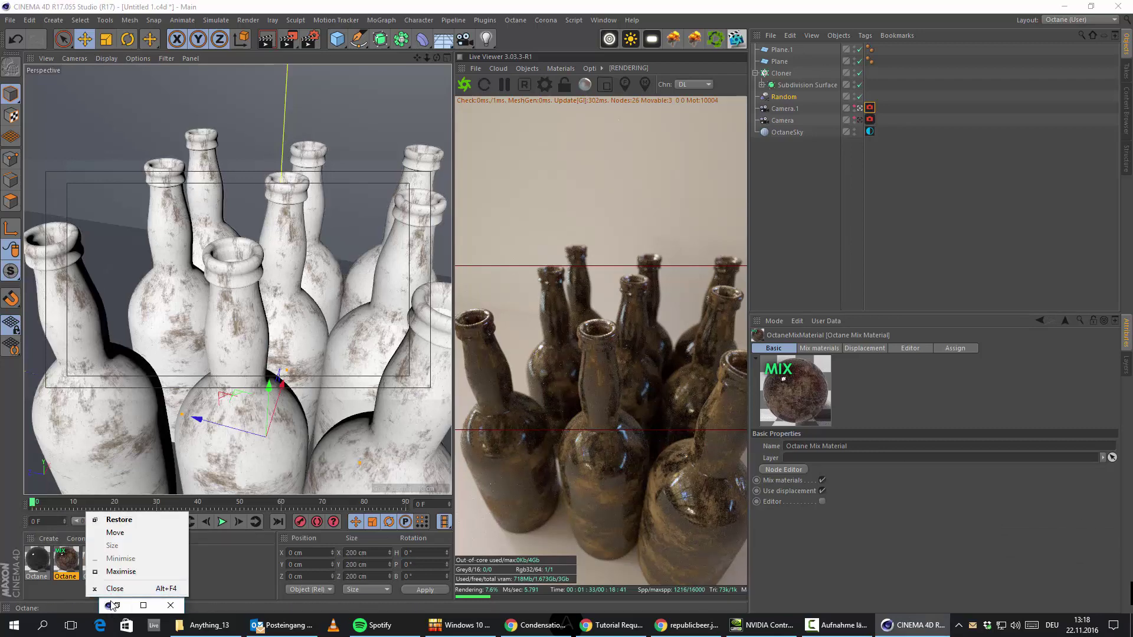
click(111, 602)
click(115, 606)
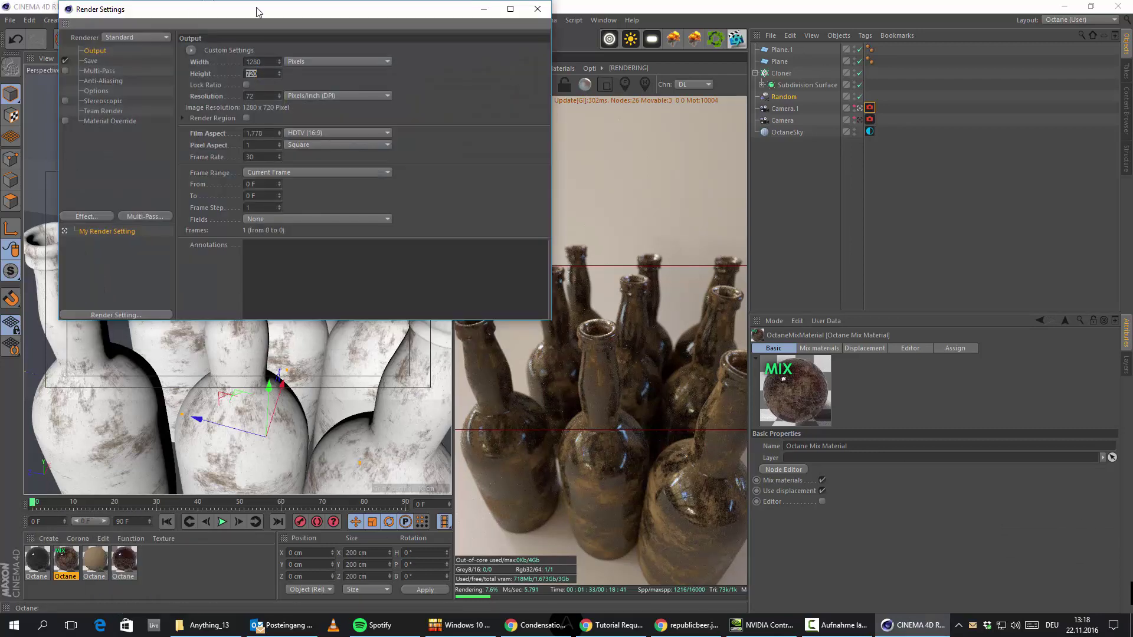
click(483, 8)
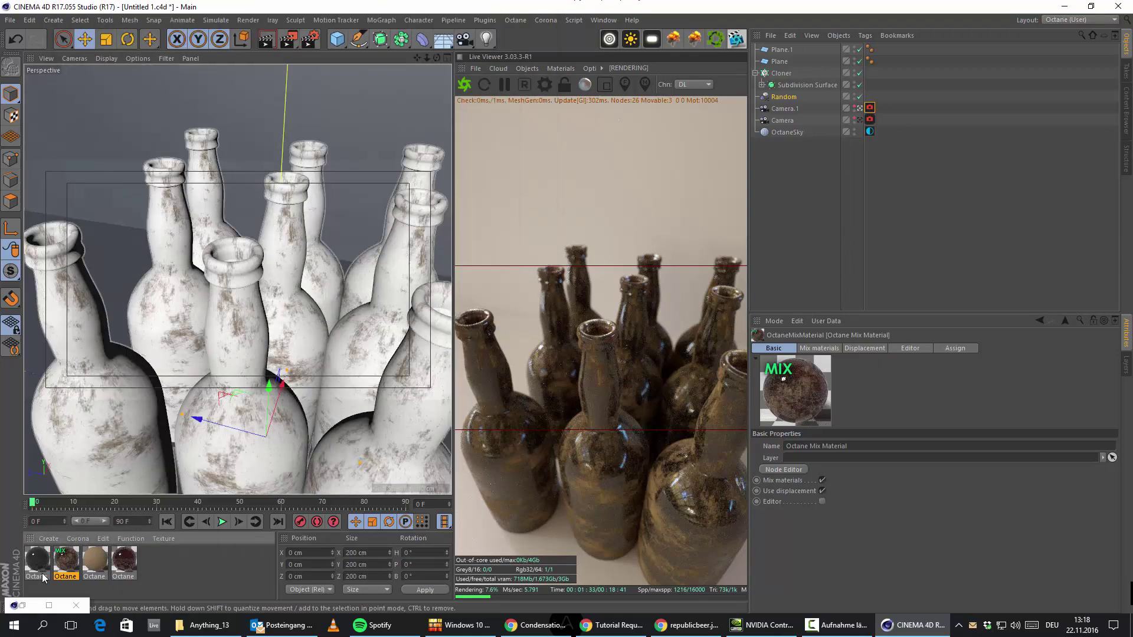
Step: Set the glass material's roughness mix to 0.05 for the first float texture and 0.25 for the second
double_click(133, 568)
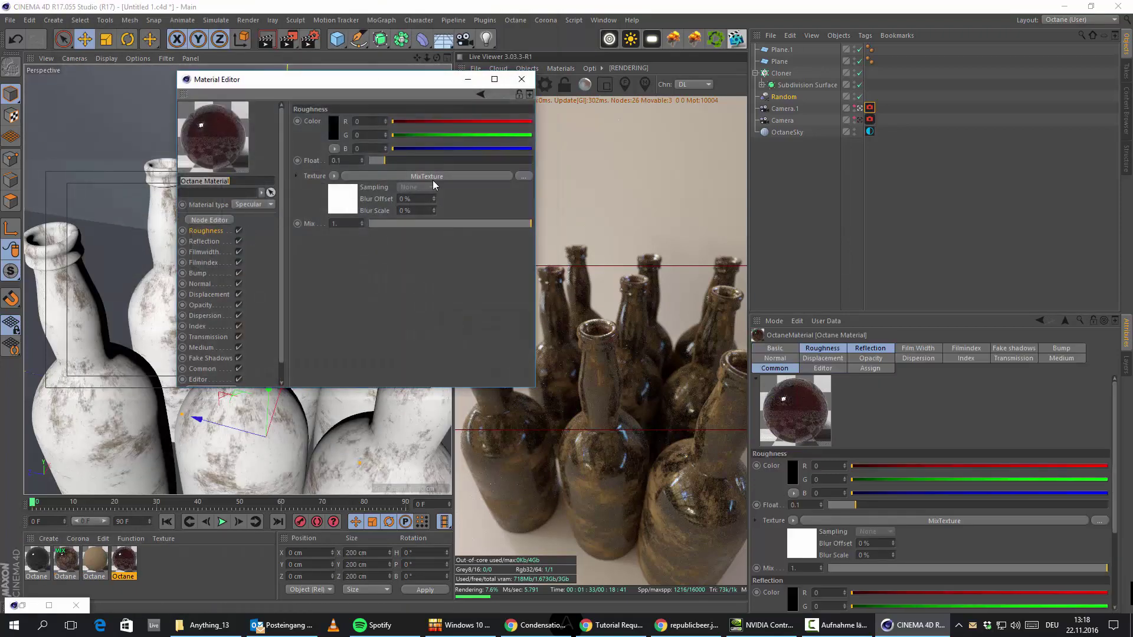
click(447, 175)
click(399, 156)
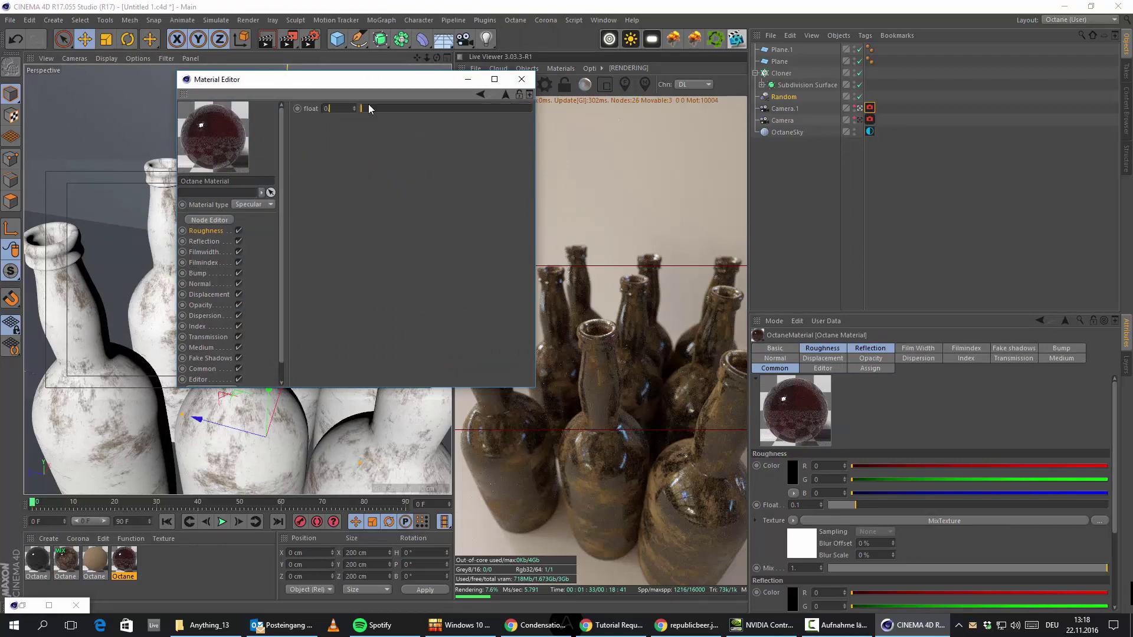
key(Return)
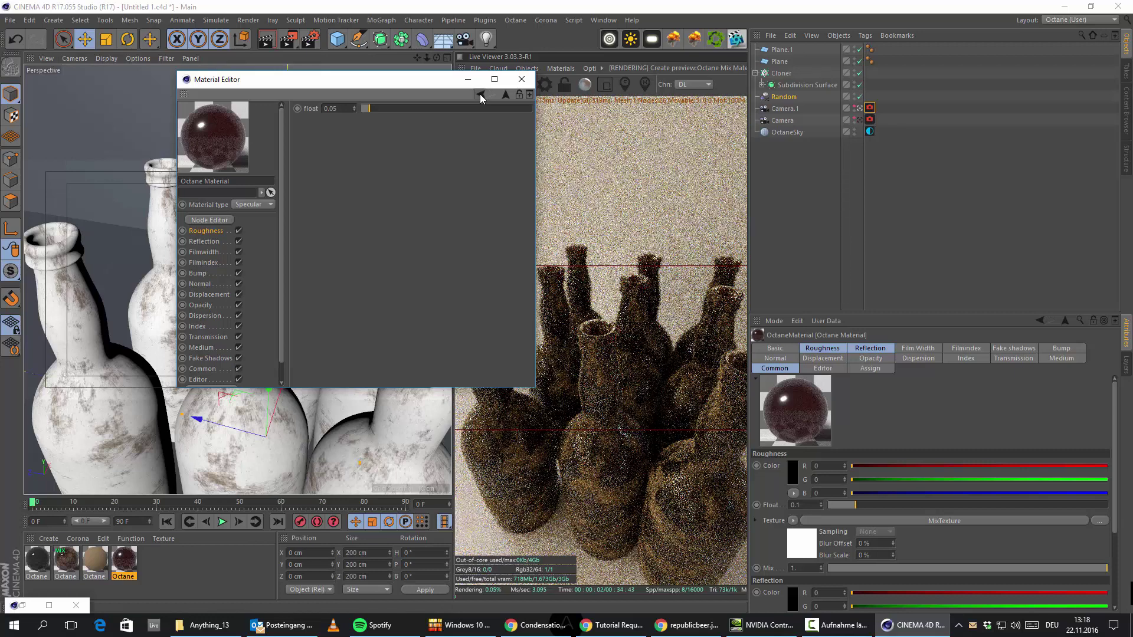
click(481, 96)
click(354, 226)
key(Return)
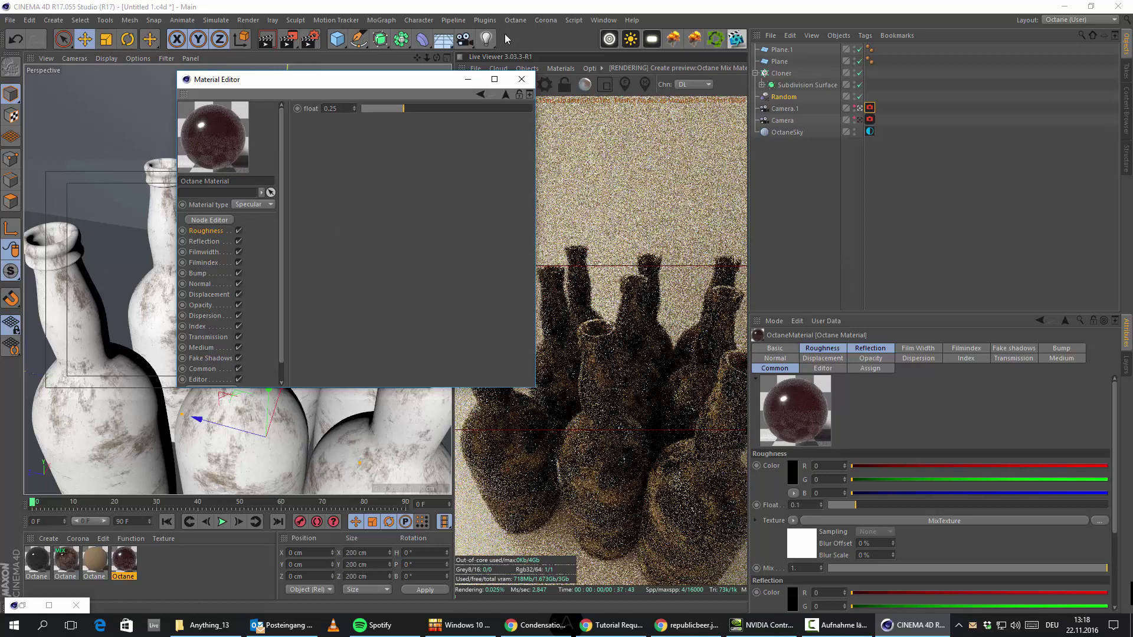
click(522, 79)
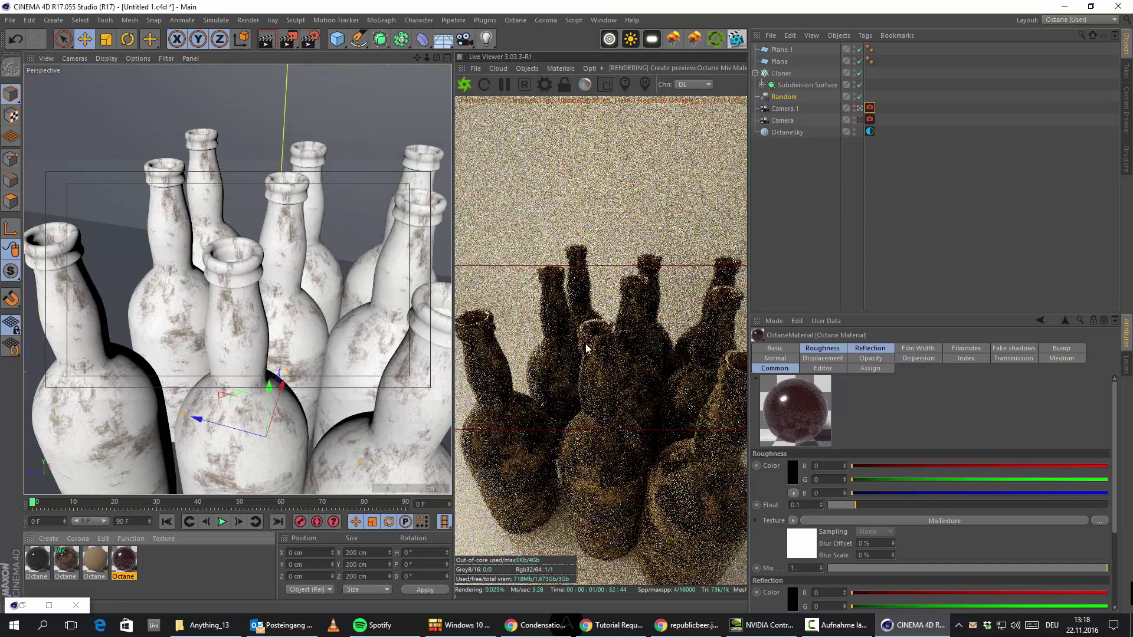
Step: Save the bottle scene project
click(10, 20)
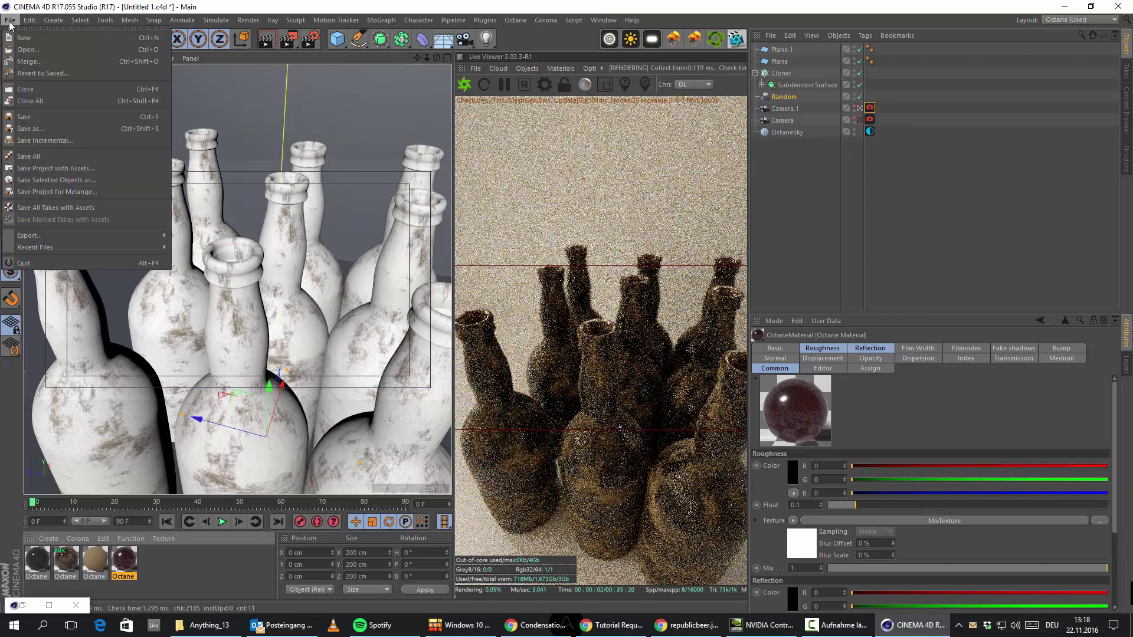
click(54, 116)
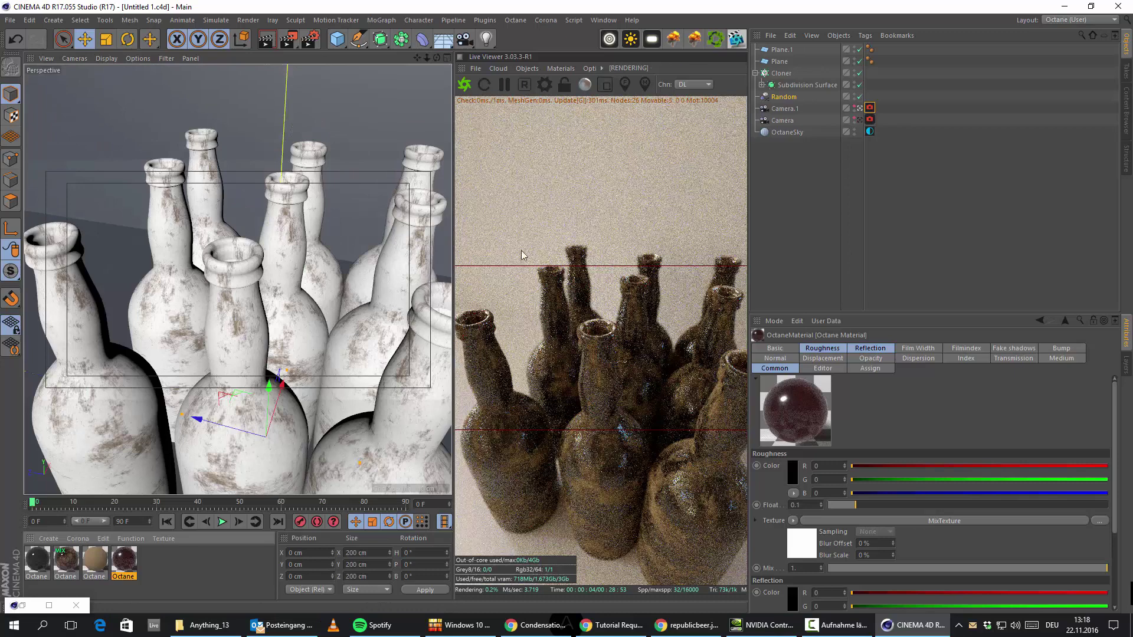